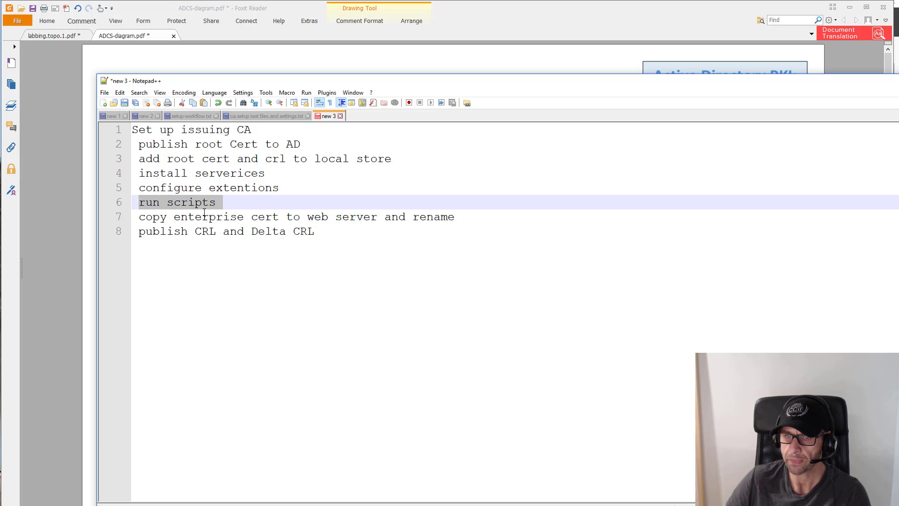
# Review the checklist lines on copying the enterprise cert and publishing CRL and Delta CRL, and bring the Active Directory PKI diagram into view
pyautogui.moveTo(142, 217); pyautogui.dragTo(279, 219)
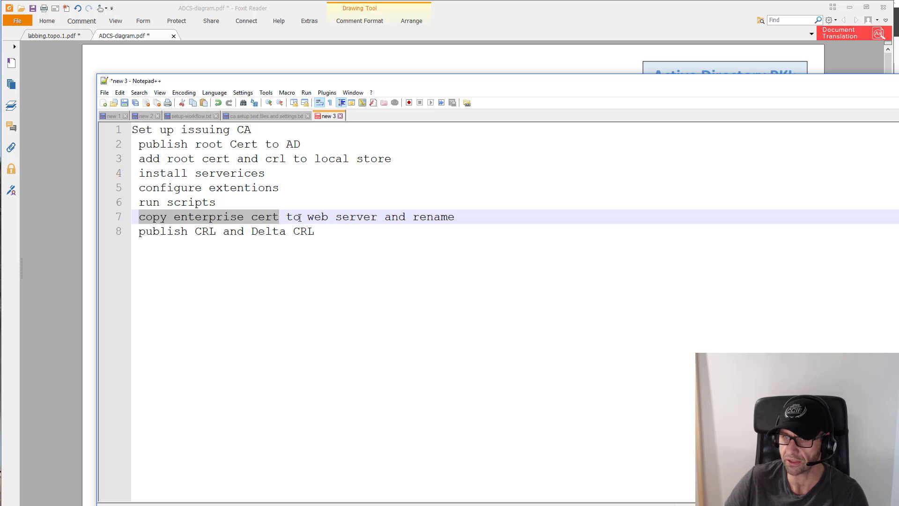
pyautogui.moveTo(460, 218); pyautogui.dragTo(140, 219)
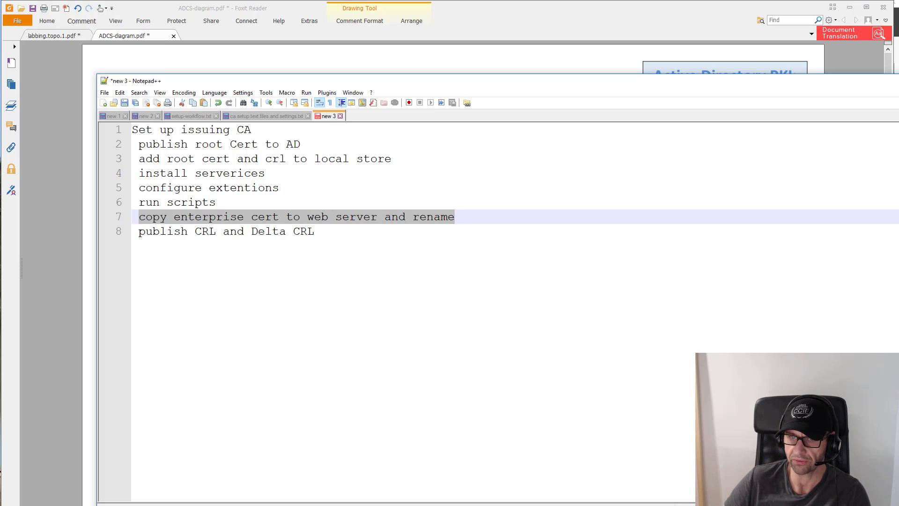
pyautogui.moveTo(139, 231); pyautogui.dragTo(315, 232)
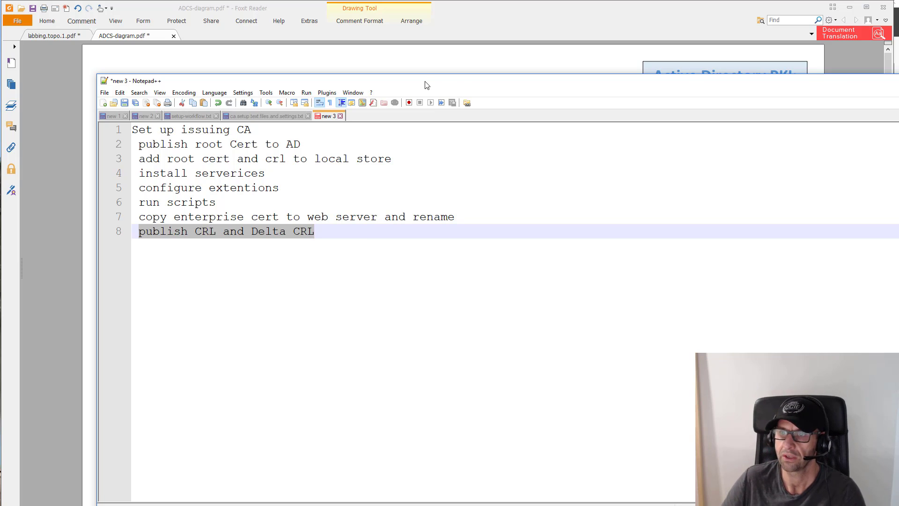
pyautogui.moveTo(416, 82); pyautogui.dragTo(898, 188)
pyautogui.click(321, 172)
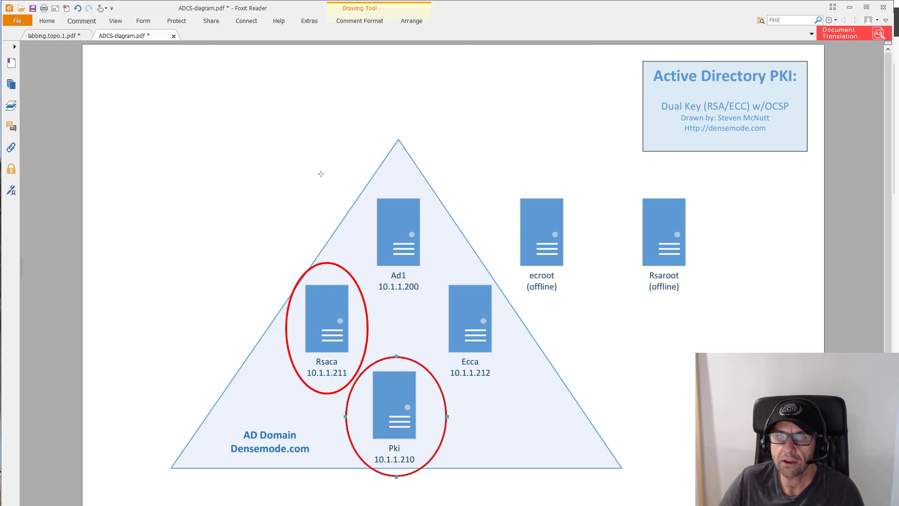
# Switch to the issuing CA server, open Windows PowerShell ISE as administrator and show its script pane
pyautogui.hotkey('alt', 'Tab')
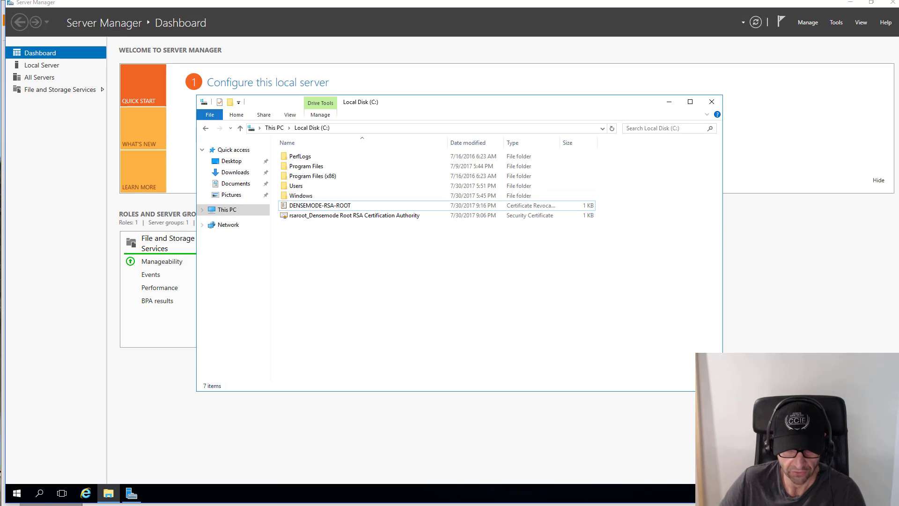
pyautogui.rightClick(17, 495)
pyautogui.click(18, 495)
pyautogui.click(19, 495)
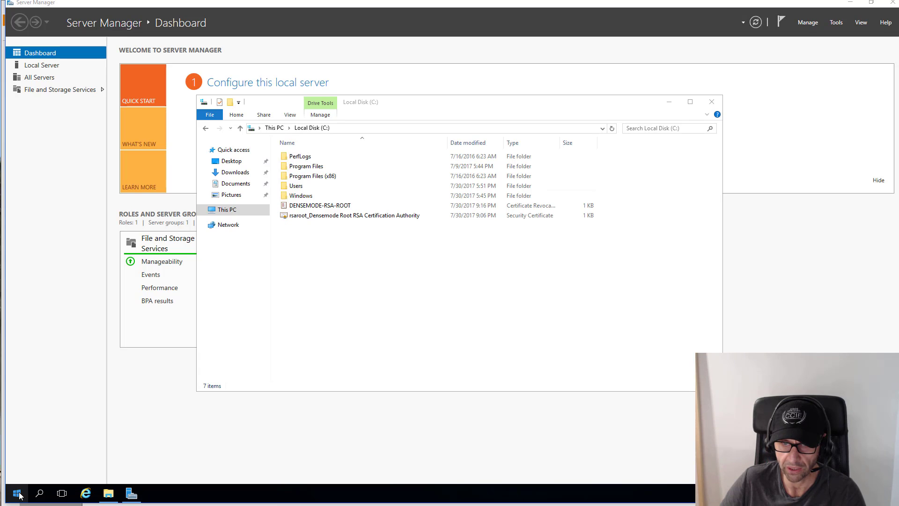
pyautogui.click(18, 495)
pyautogui.click(265, 238)
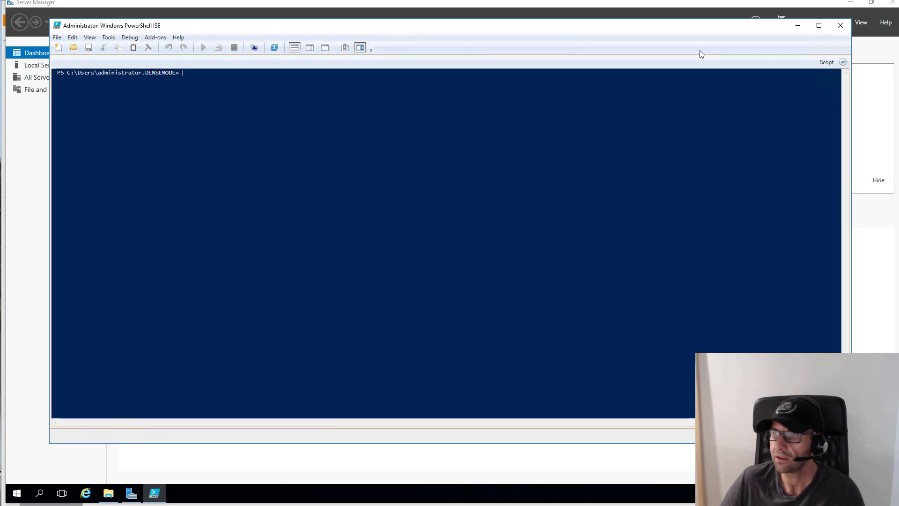
pyautogui.click(842, 61)
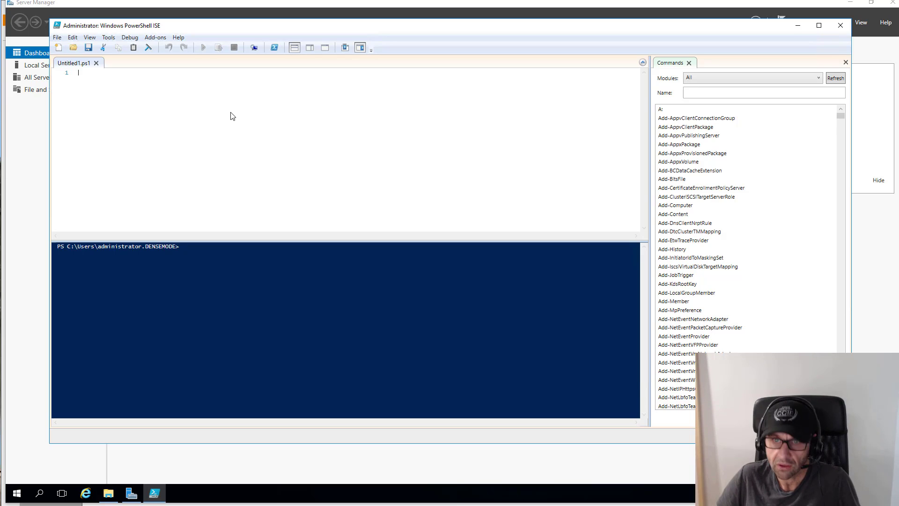
# Write and run certutil.exe -dsPublish -f "C:\rsaroot_Densemode Root RSA Certification Authority.crt" RootCA, checking the file name on drive C
pyautogui.write('certutil.exe -dsPublish -f "C:\\rsaroot_Densemode Root RSA Certification Authority.crt" RootCA')
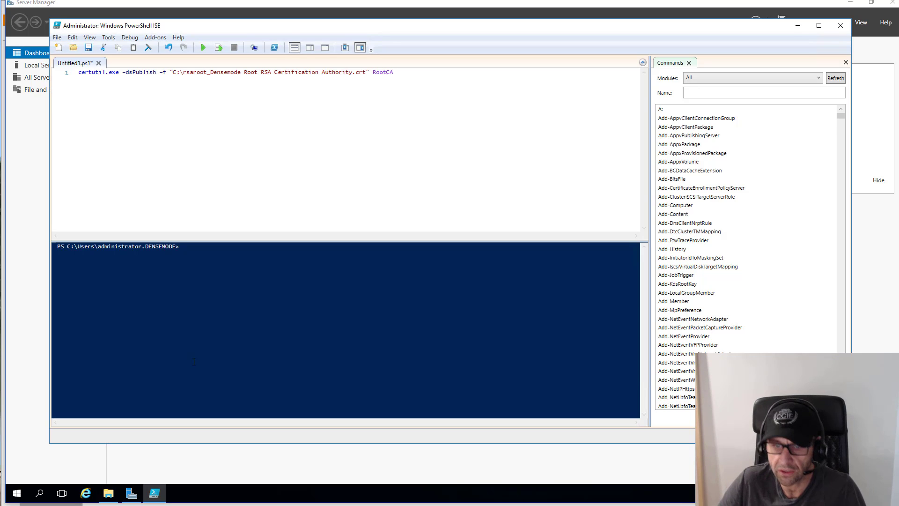
pyautogui.click(108, 493)
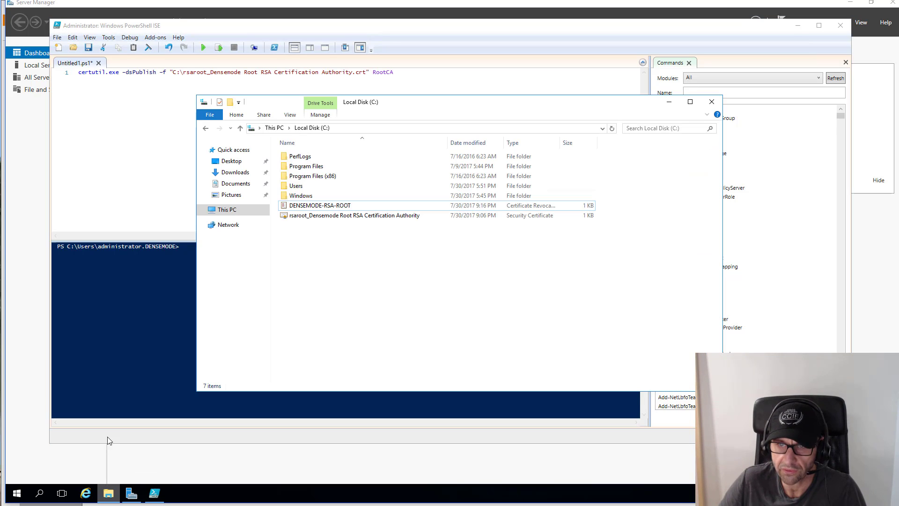
pyautogui.click(335, 216)
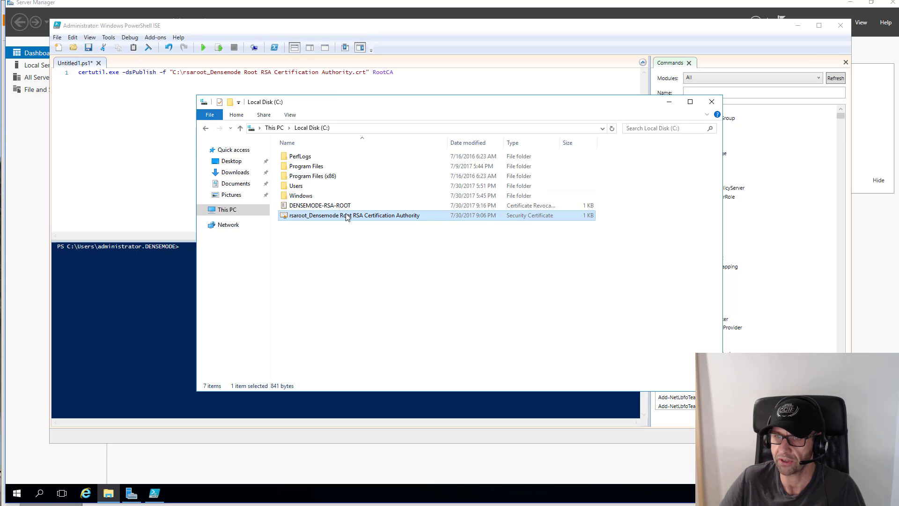
pyautogui.click(331, 91)
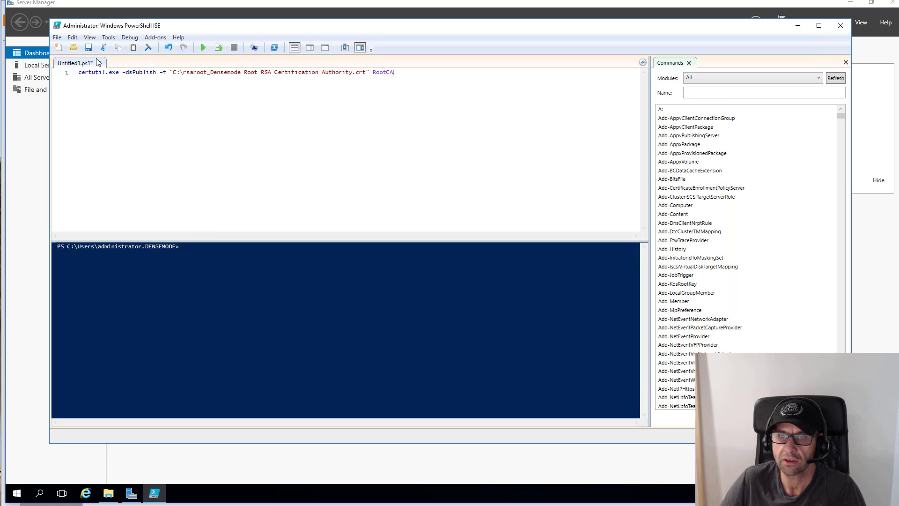
pyautogui.click(203, 48)
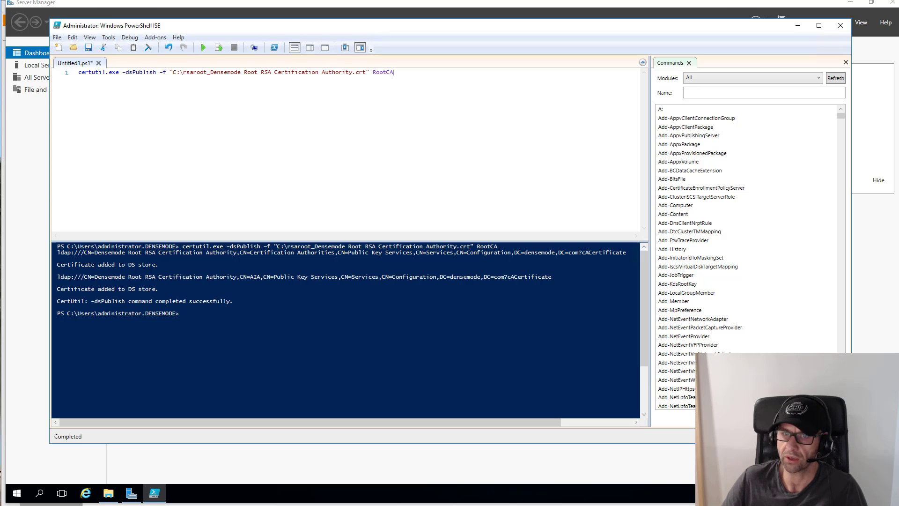
# In a new script, paste and run certutil.exe -addstore -f root for "C:\rsaroot_Densemode Root RSA Certification Authority.crt" and "C:\DENSEMODE-RSA-ROOT.crl"
pyautogui.click(60, 47)
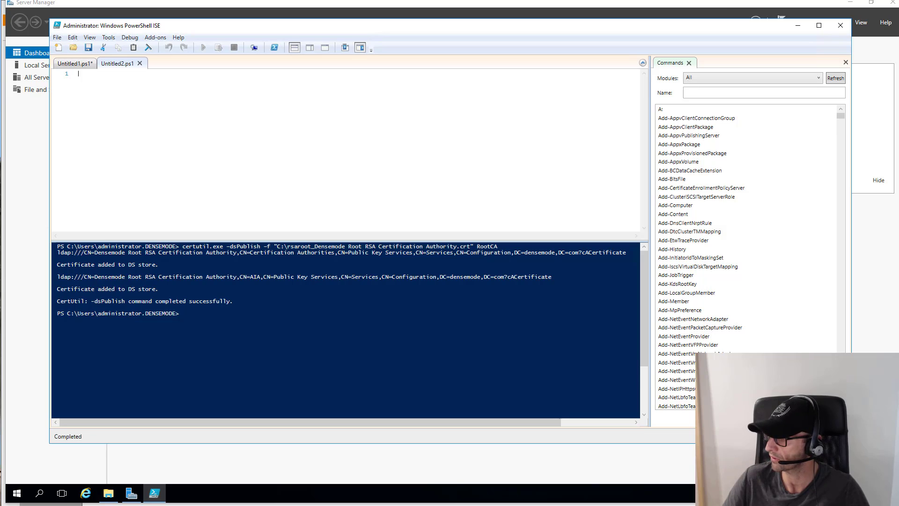
pyautogui.rightClick(167, 108)
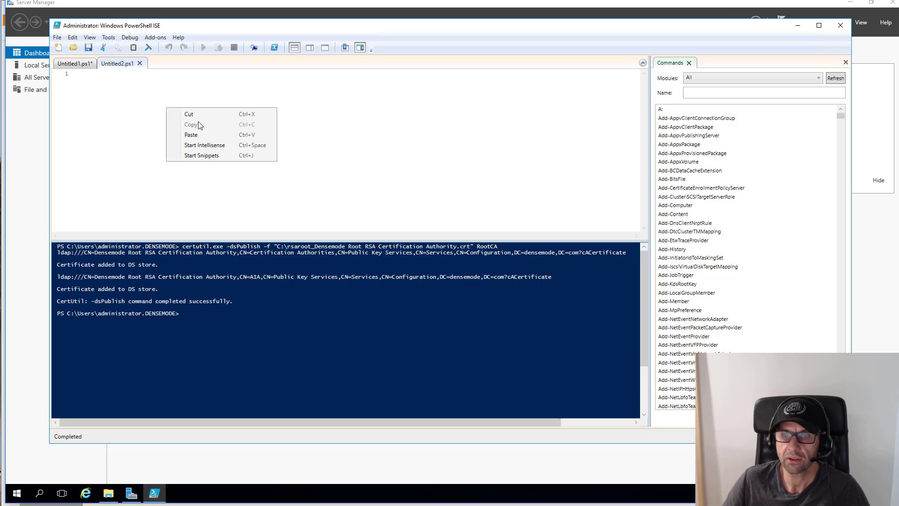
pyautogui.click(216, 136)
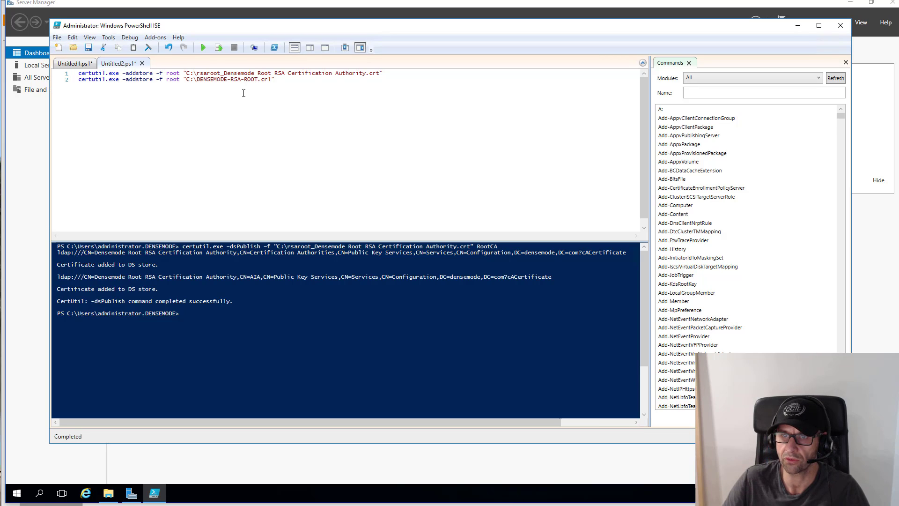
pyautogui.click(203, 48)
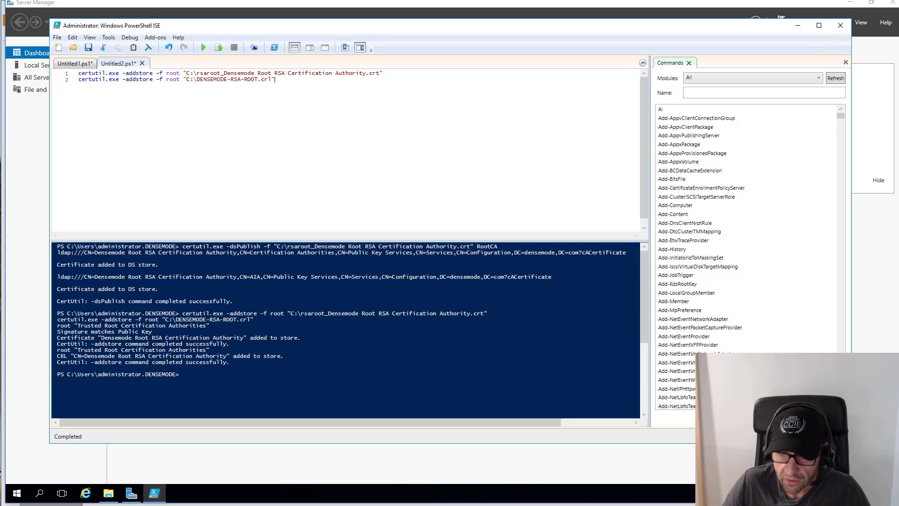
# Run mmc to open an empty management console
pyautogui.rightClick(17, 493)
pyautogui.click(41, 448)
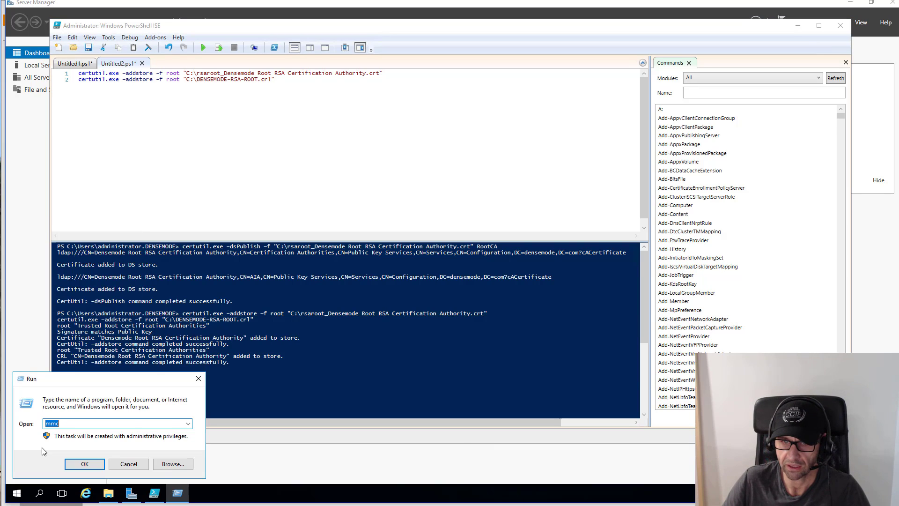
pyautogui.press('Return')
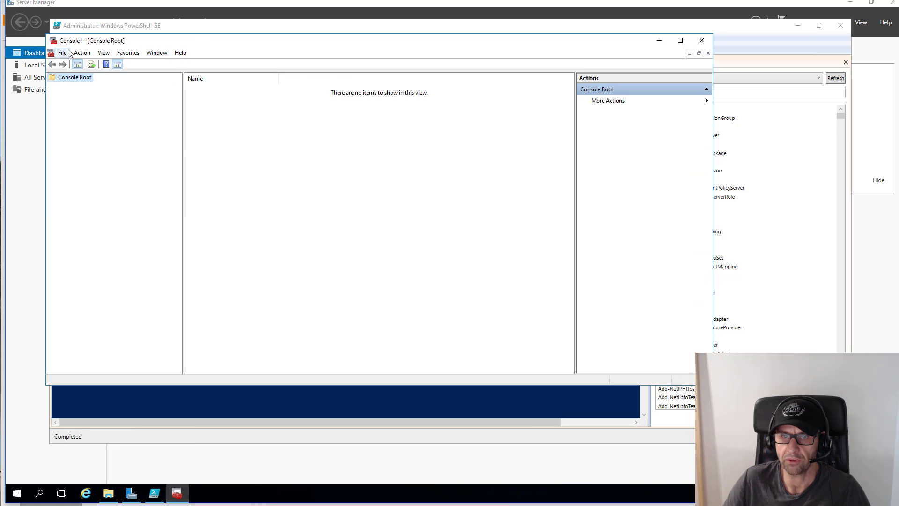
pyautogui.rightClick(17, 494)
pyautogui.click(35, 450)
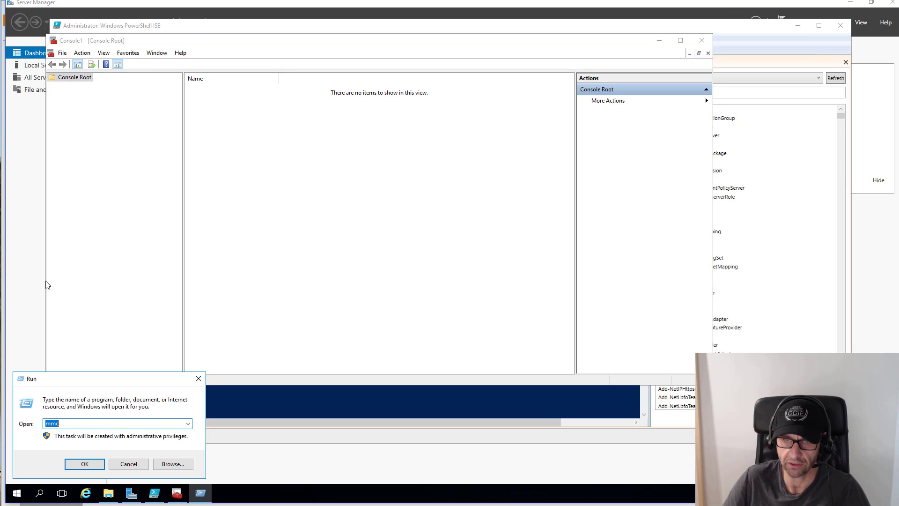
pyautogui.click(68, 61)
# Add the Certificates snap-in for the computer account on the local computer, dismissing the leftover Run dialog
pyautogui.click(62, 52)
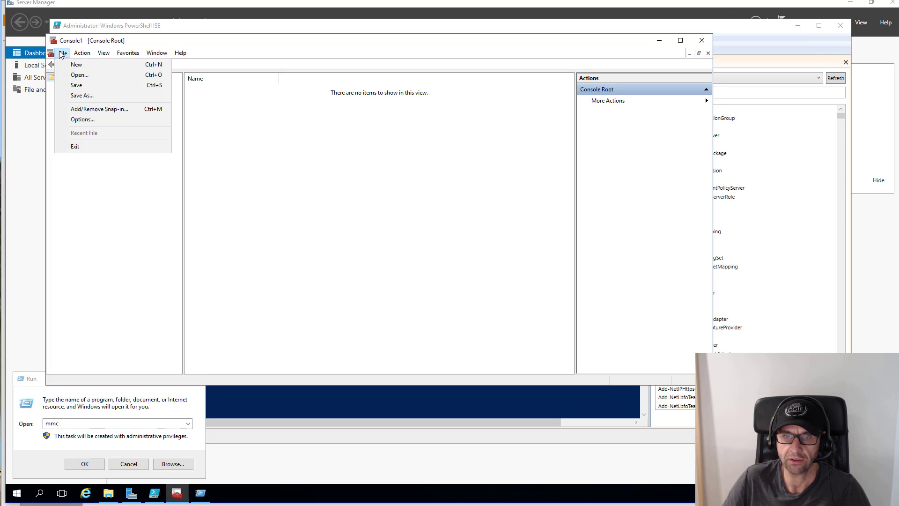
pyautogui.click(96, 112)
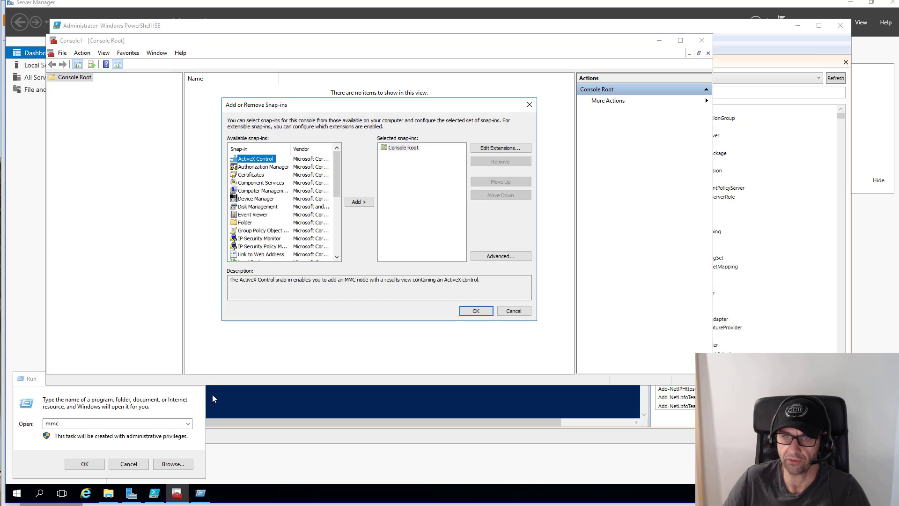
pyautogui.click(255, 176)
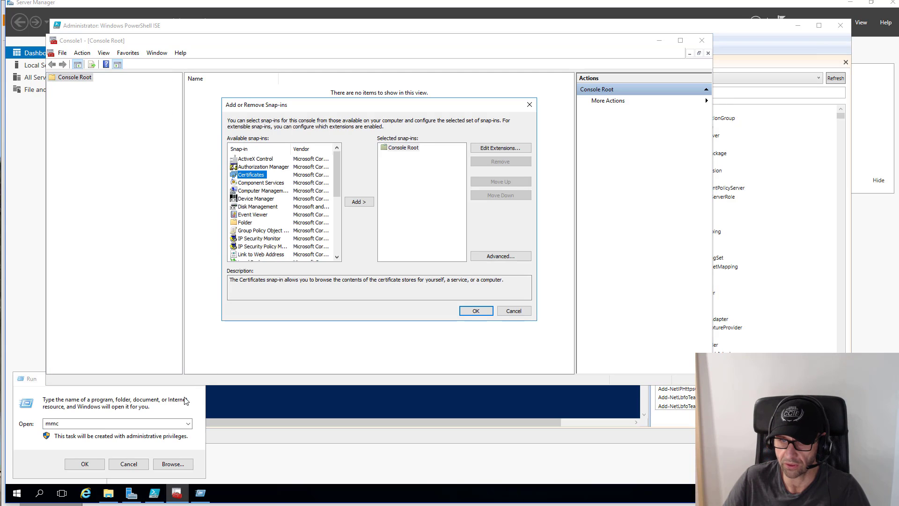
pyautogui.click(134, 465)
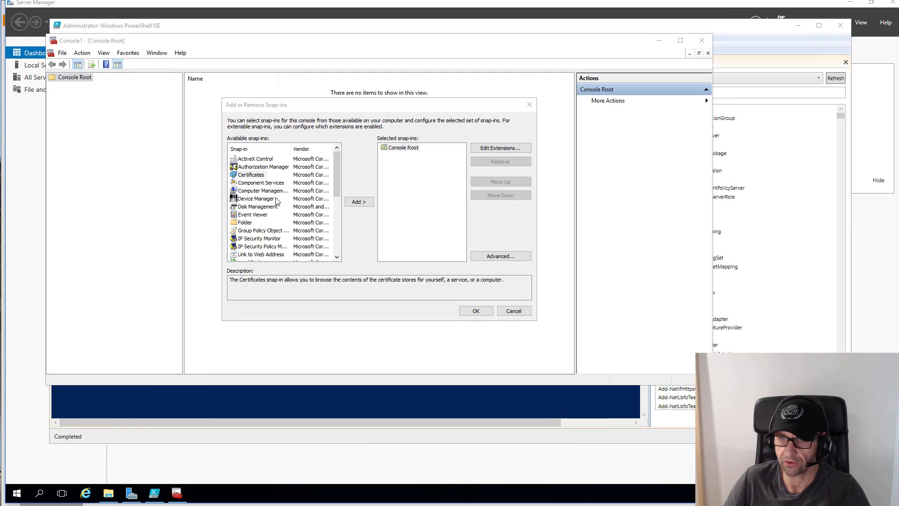
pyautogui.click(251, 174)
pyautogui.click(357, 201)
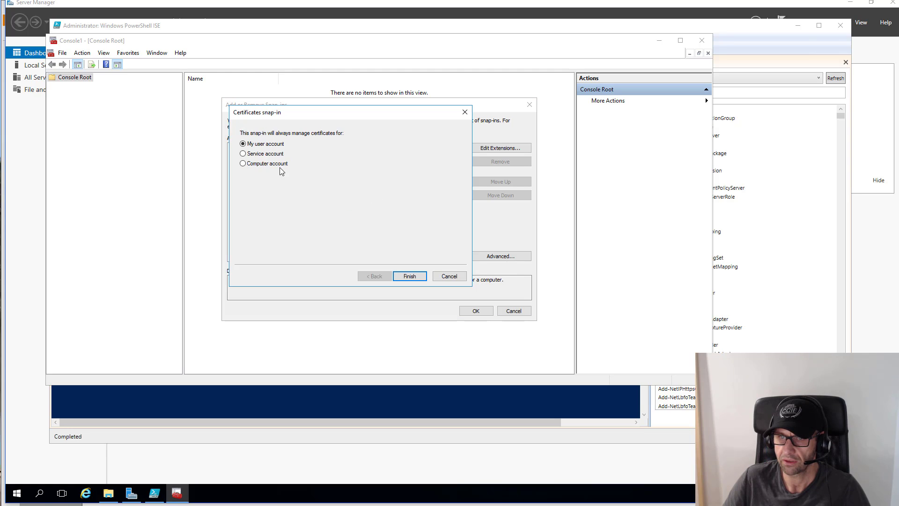
pyautogui.click(243, 163)
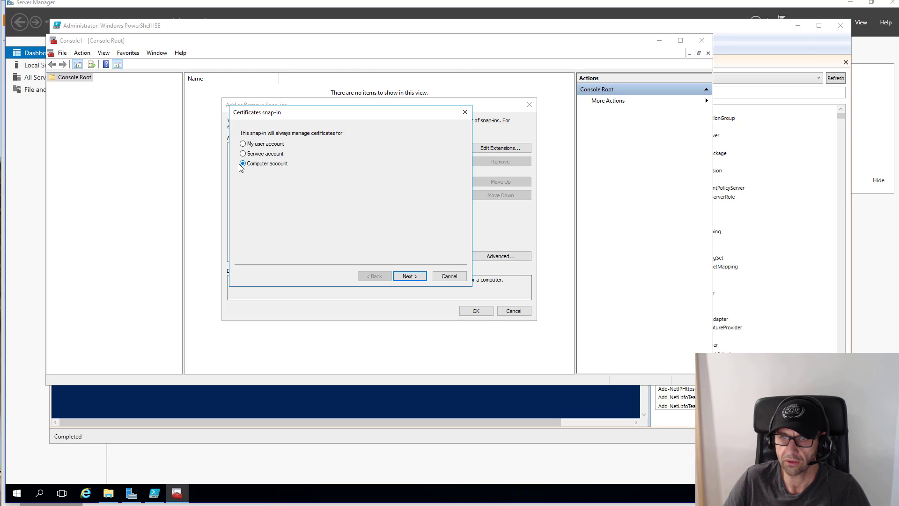
pyautogui.click(407, 276)
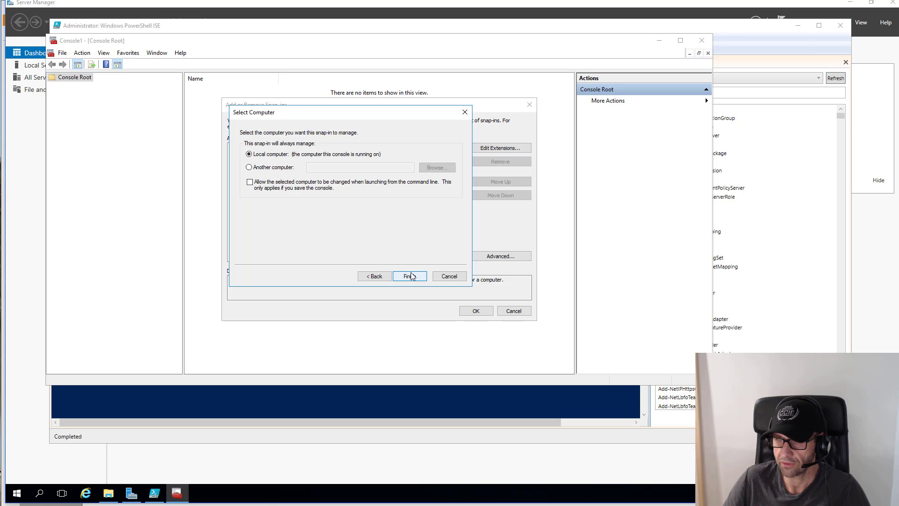
pyautogui.click(411, 276)
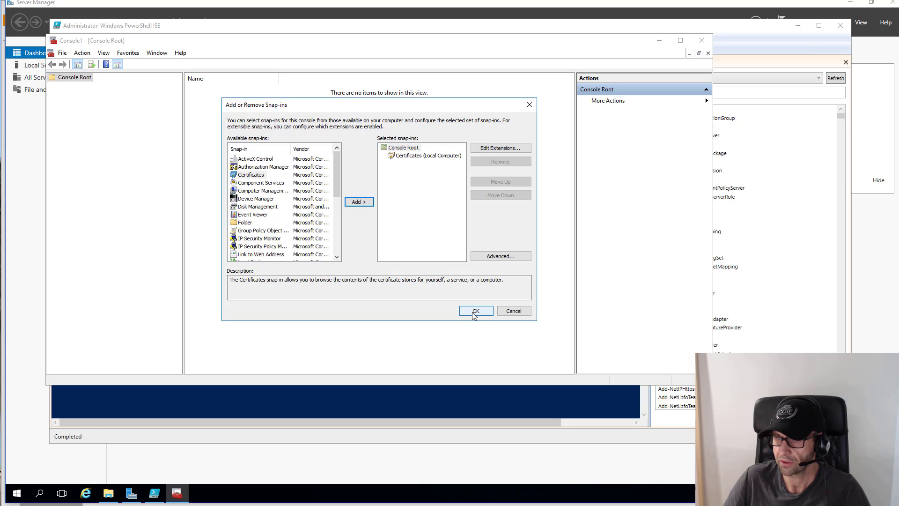
# Add a second Certificates snap-in for My user account and apply both snap-ins to the console
pyautogui.click(251, 176)
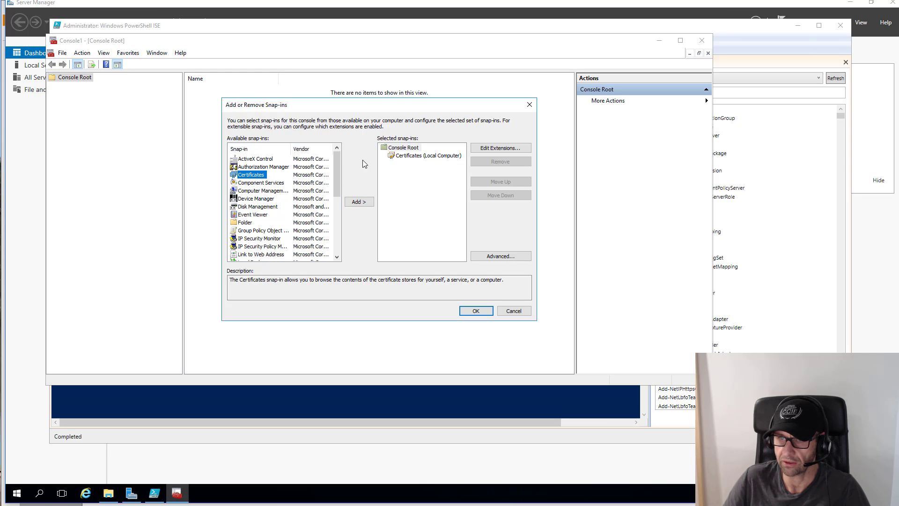
pyautogui.click(356, 202)
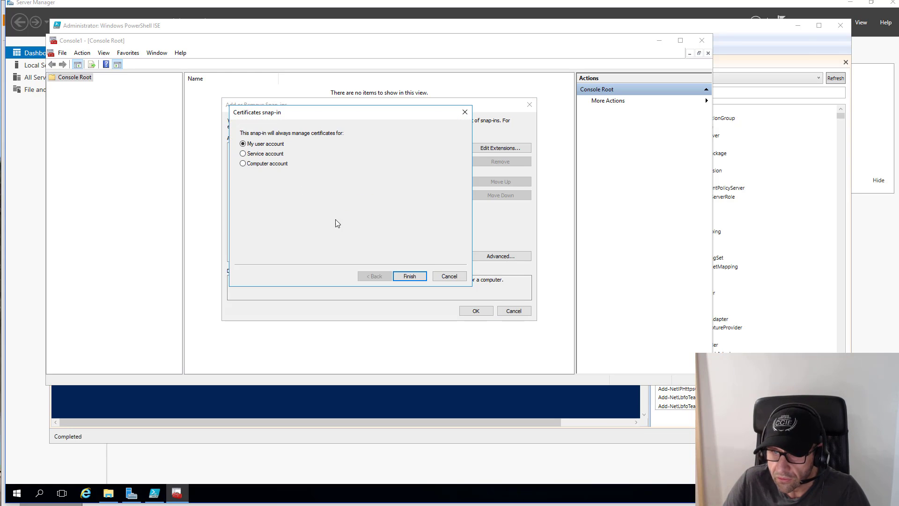
pyautogui.click(411, 277)
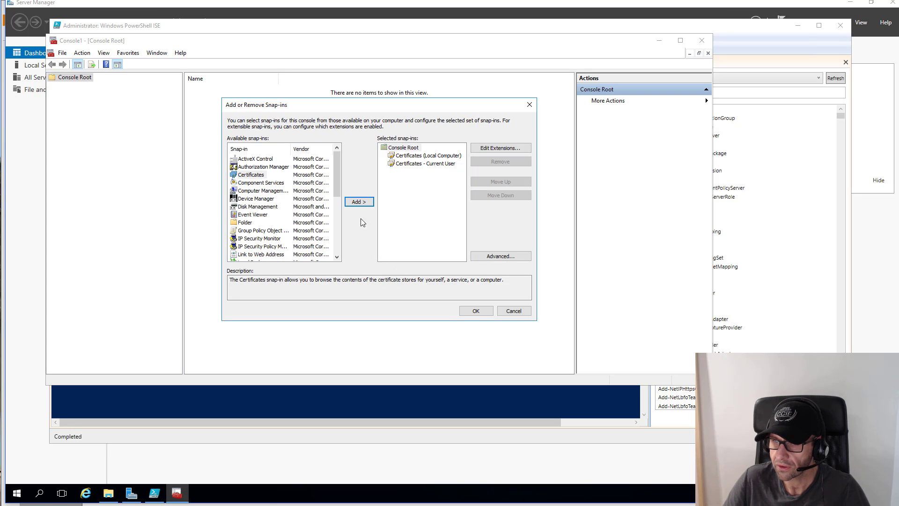
pyautogui.click(476, 311)
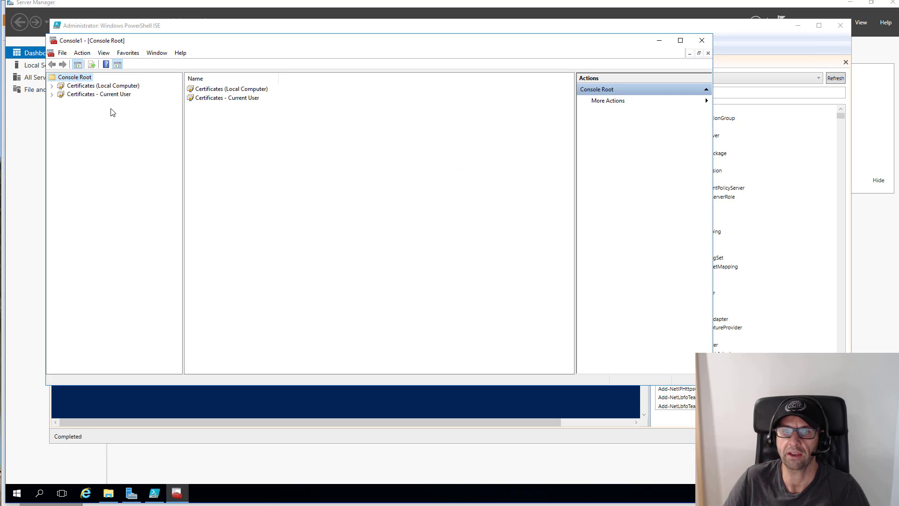
# Start saving the console under the file name my-cert-mmc and open the list of save locations
pyautogui.click(63, 52)
pyautogui.click(86, 95)
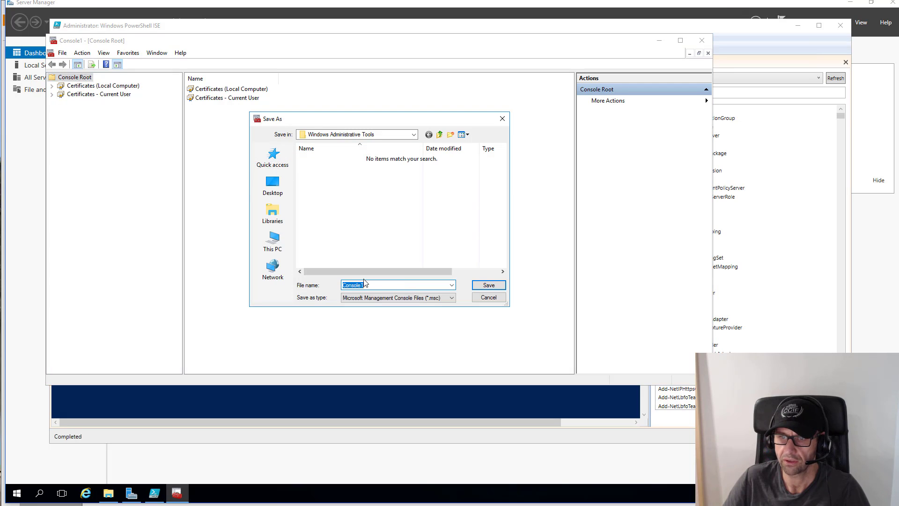
pyautogui.write('my')
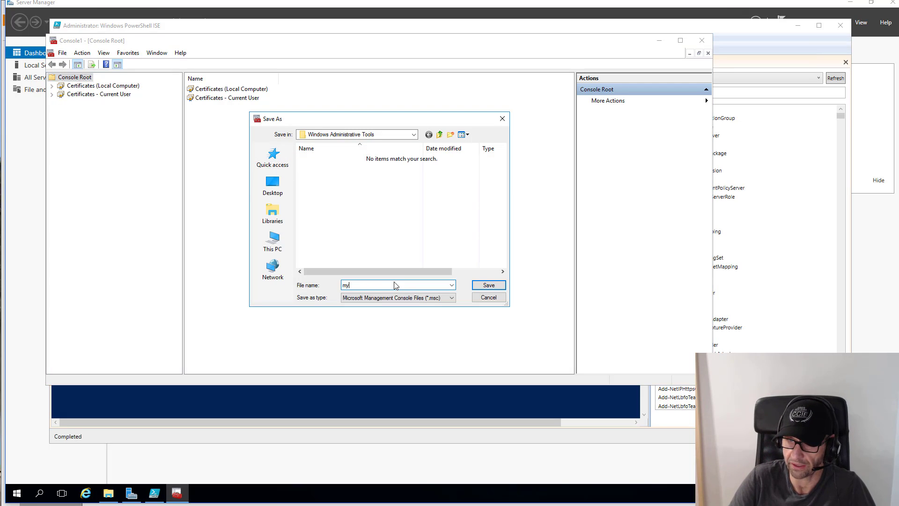
pyautogui.write('-cert-')
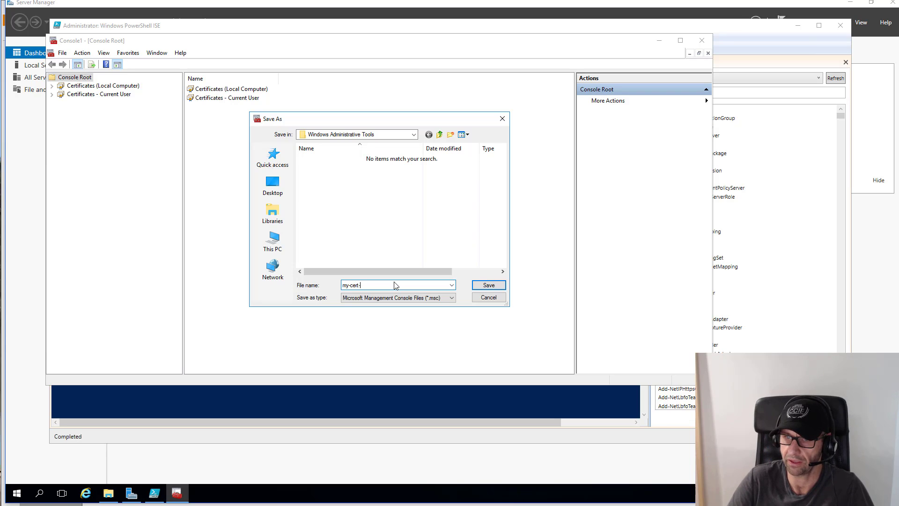
pyautogui.write('mmc')
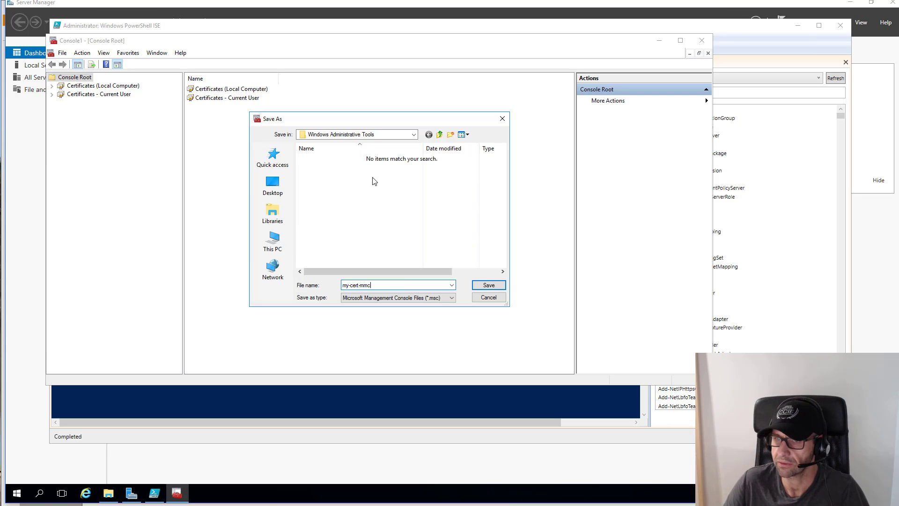
pyautogui.click(414, 135)
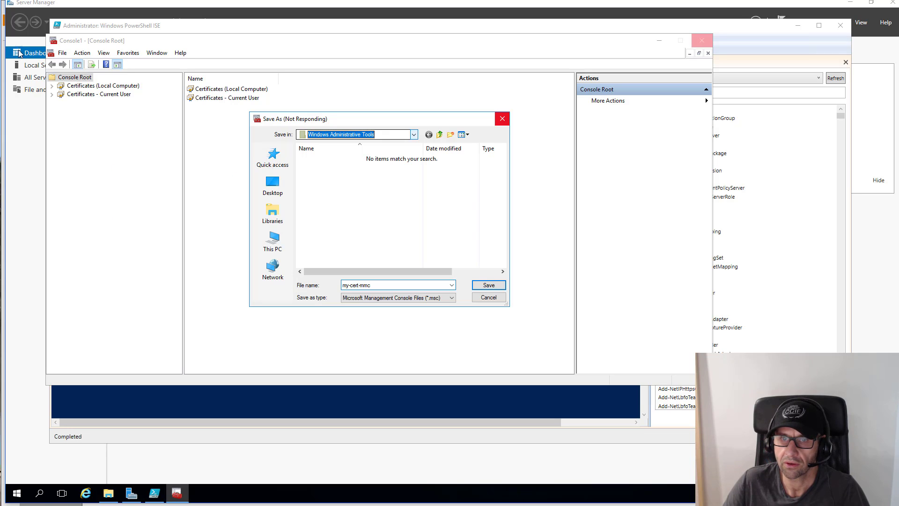
# Switch to Server Manager and select the Active Directory Certificate Services role with its required features for rsaca.densemode.com
pyautogui.click(255, 401)
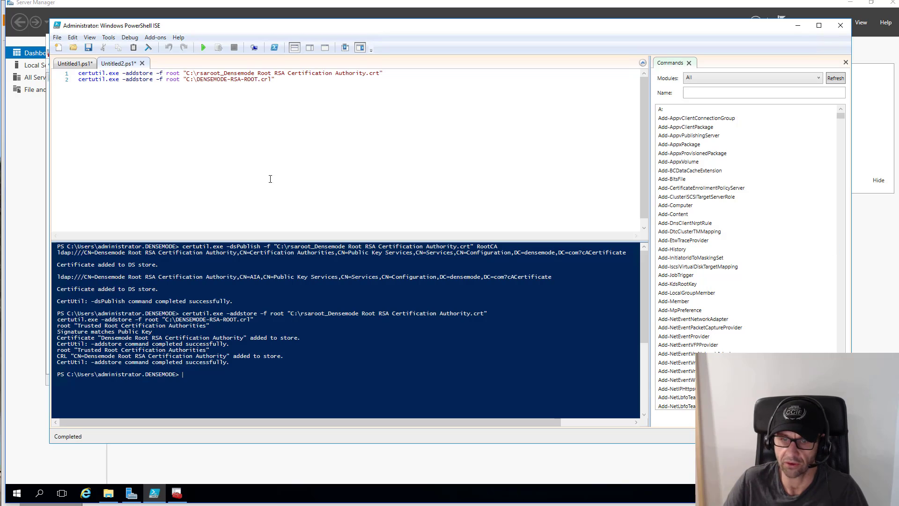
pyautogui.click(132, 497)
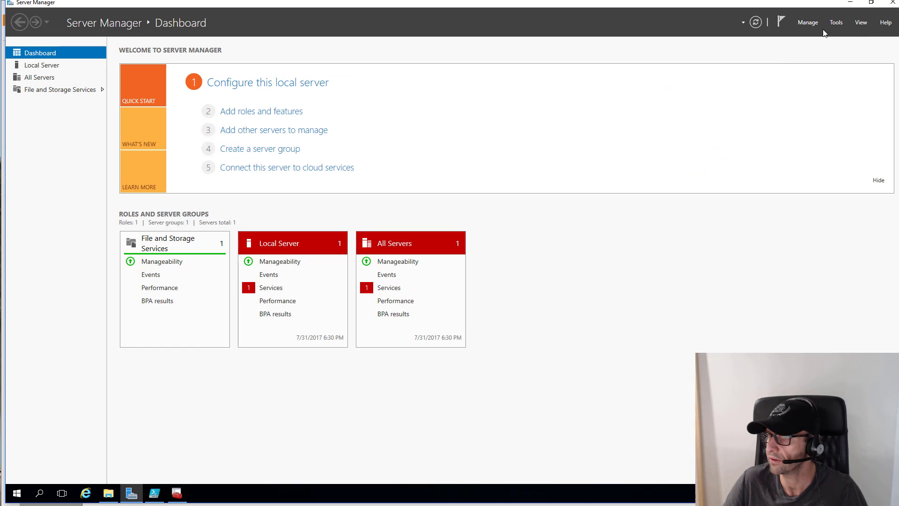
pyautogui.click(808, 23)
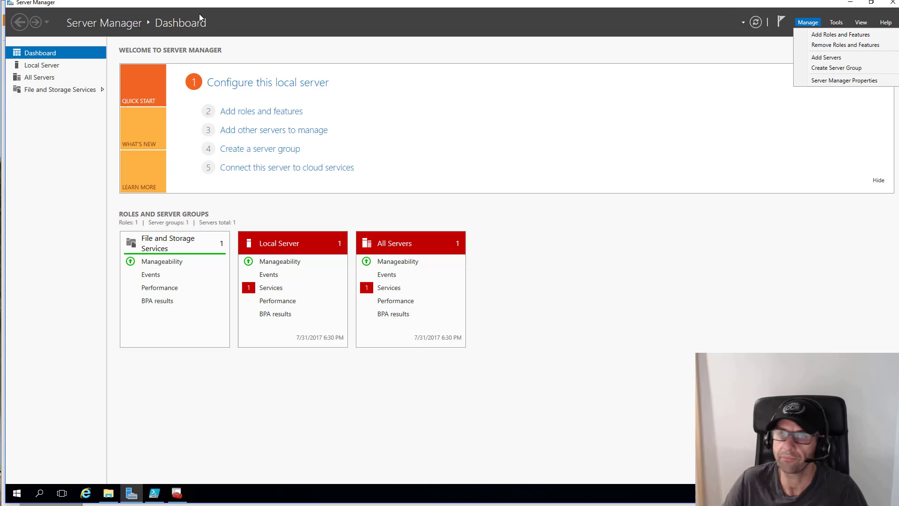
pyautogui.click(819, 35)
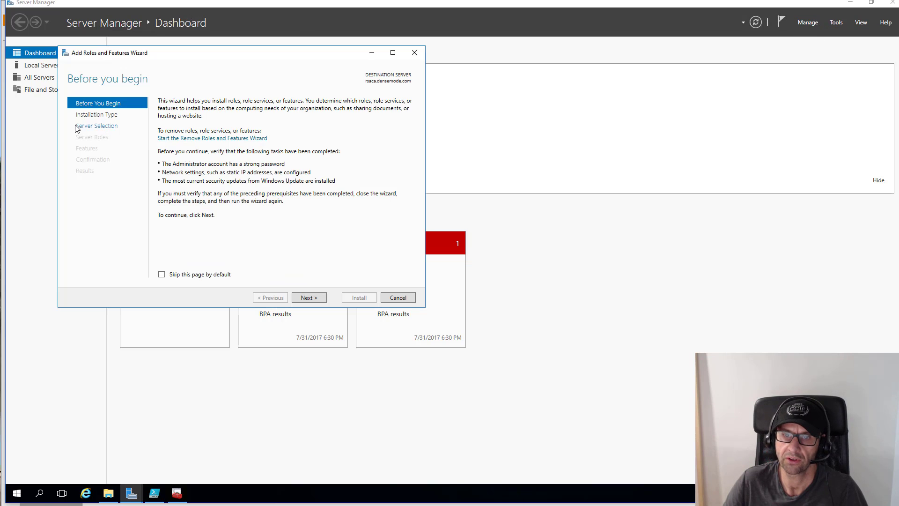
pyautogui.click(77, 126)
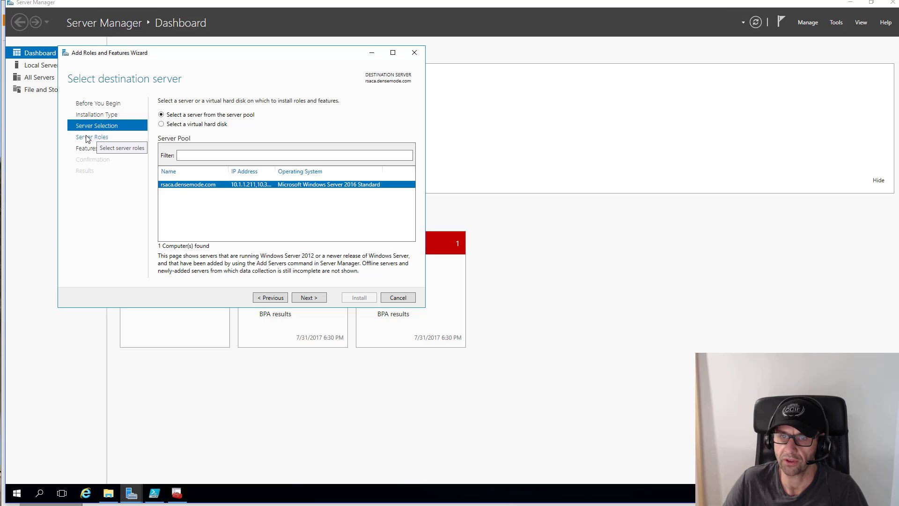
pyautogui.click(79, 137)
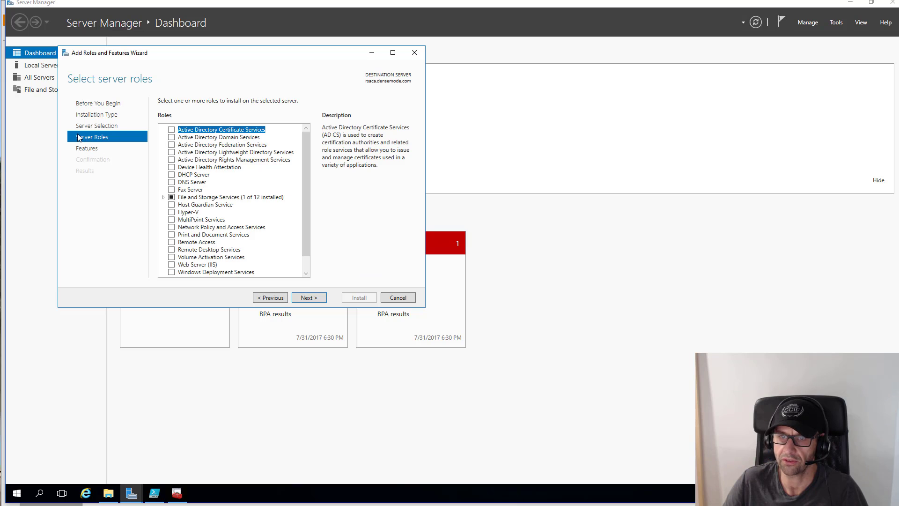
pyautogui.click(172, 131)
pyautogui.click(271, 261)
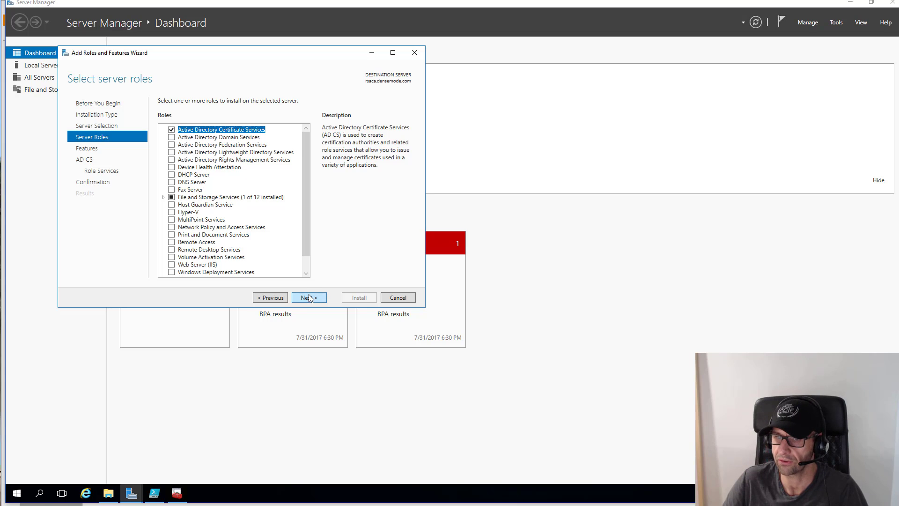
# Keep the default features and add the Certification Authority Web Enrollment and Network Device Enrollment Service role services, including the required features
pyautogui.click(310, 299)
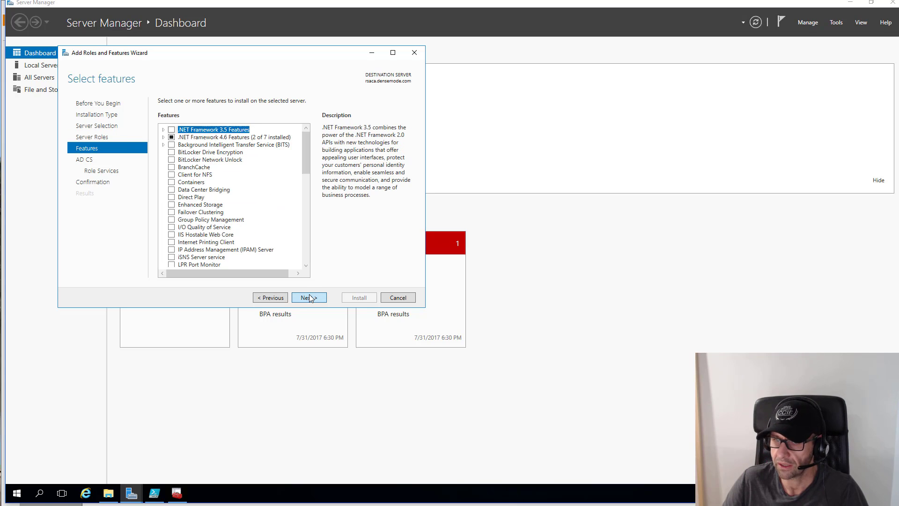
pyautogui.click(309, 296)
pyautogui.click(309, 296)
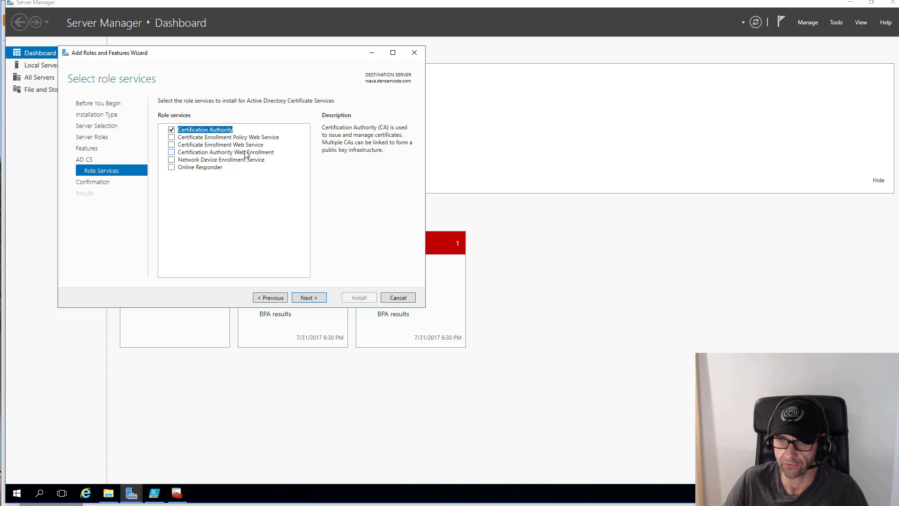
pyautogui.click(168, 153)
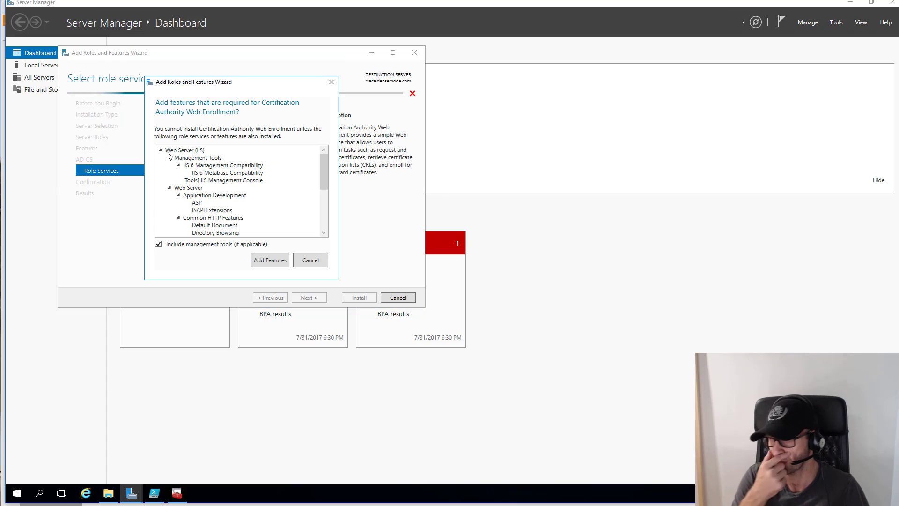
pyautogui.click(255, 259)
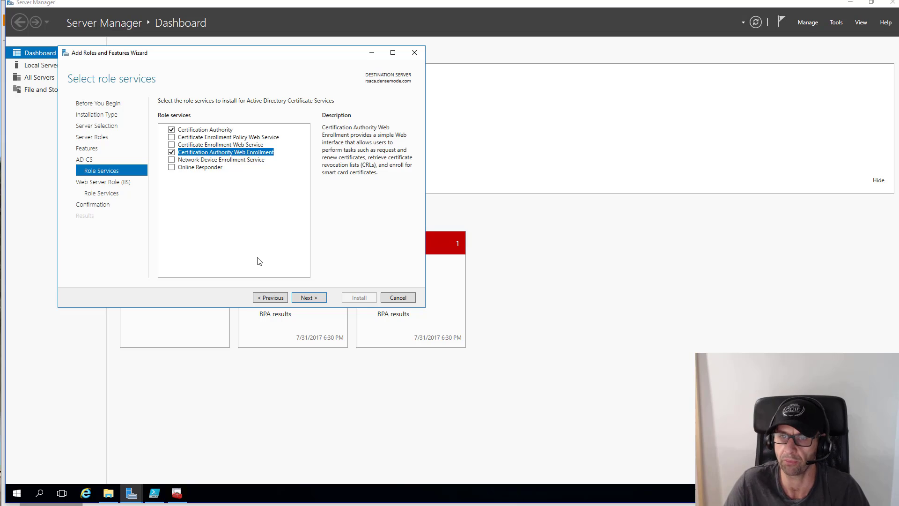
pyautogui.click(227, 161)
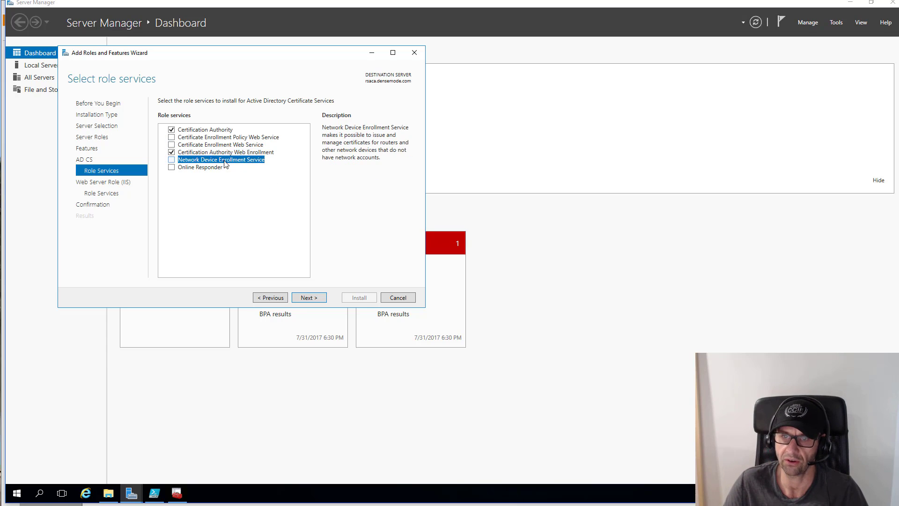
pyautogui.click(171, 160)
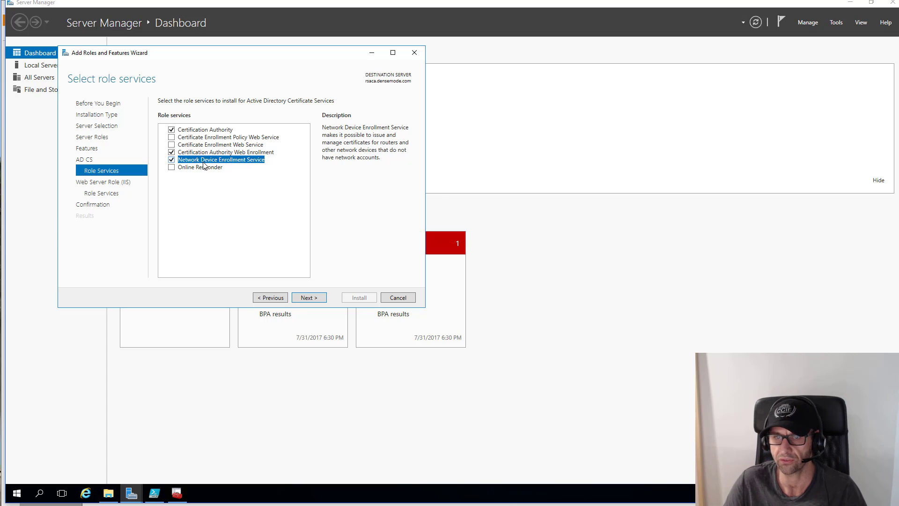
# Accept the default Web Server (IIS) role services, allow automatic restart of the destination server, and start the installation
pyautogui.click(309, 298)
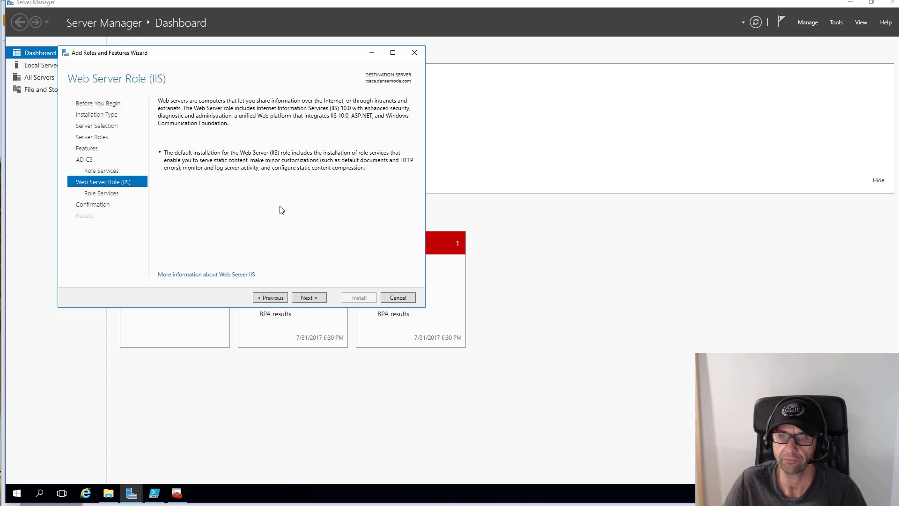
pyautogui.click(310, 296)
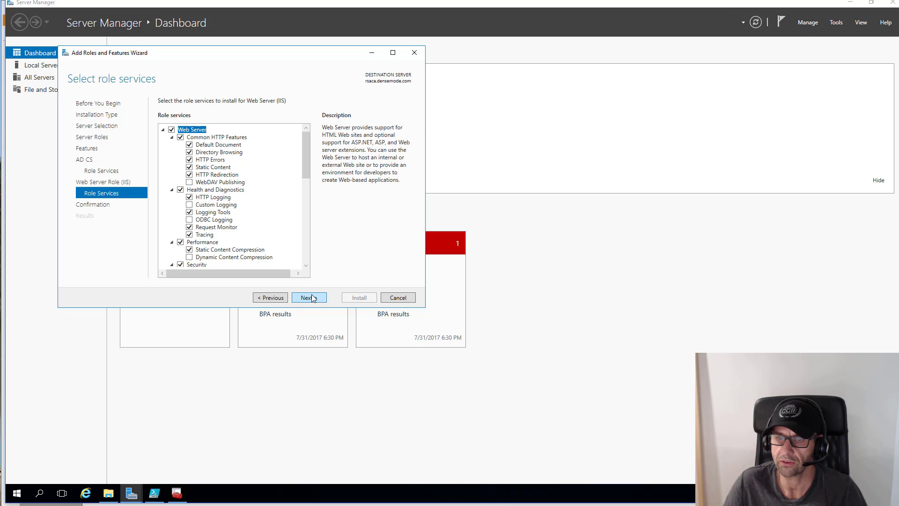
pyautogui.click(310, 296)
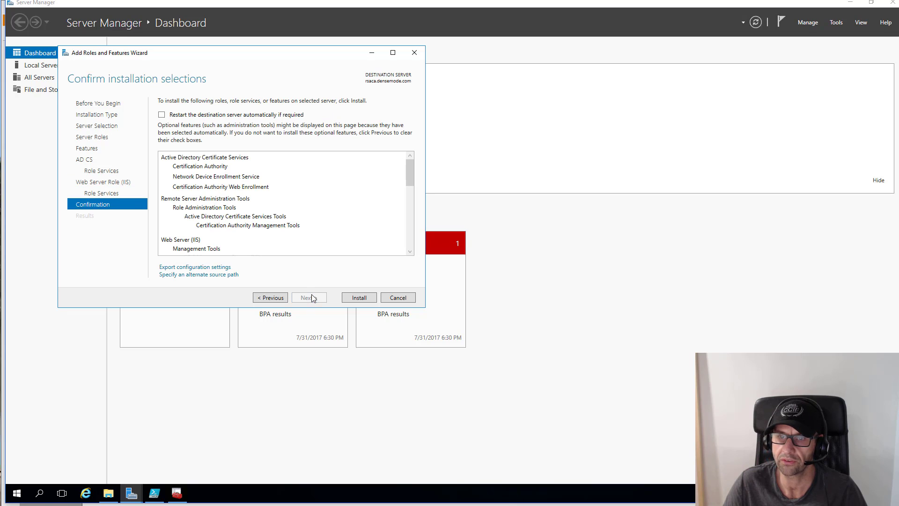
pyautogui.click(235, 116)
pyautogui.click(486, 278)
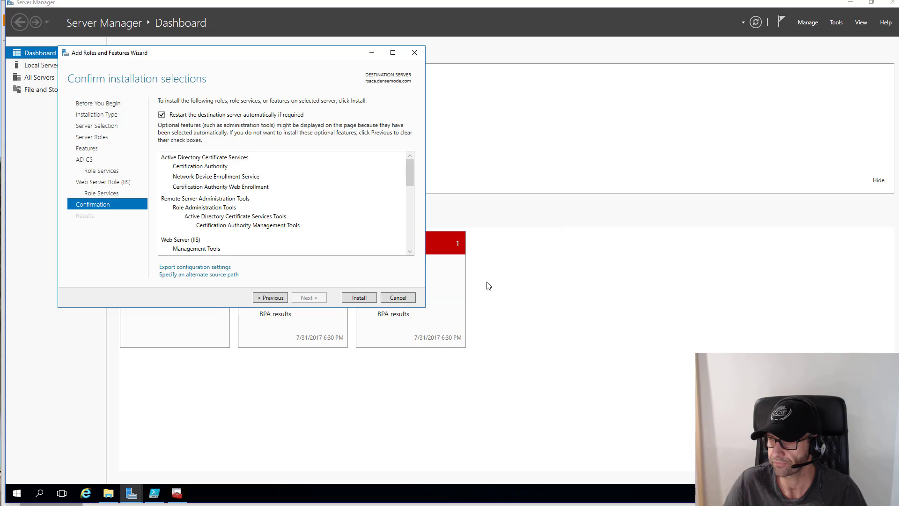
pyautogui.press('Return')
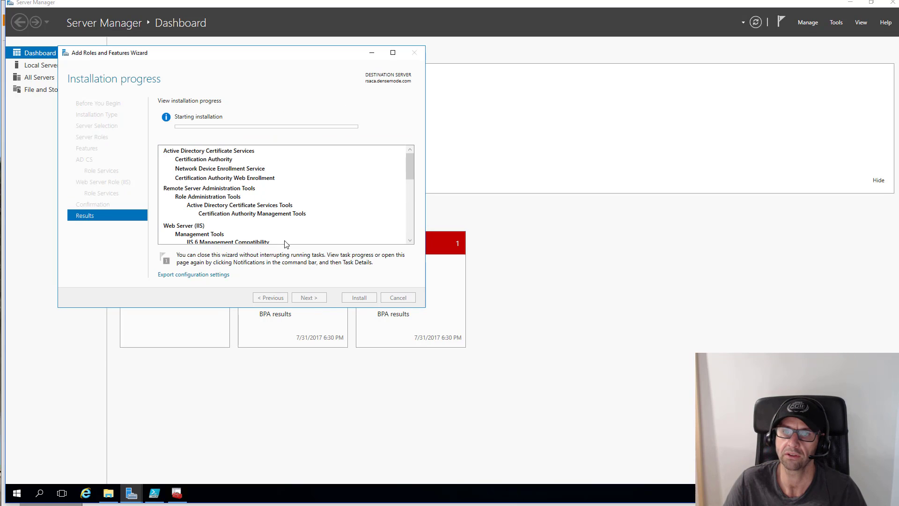
# Switch back to the management console and save it to the Desktop as my-cert-mmc
pyautogui.click(177, 493)
pyautogui.click(273, 185)
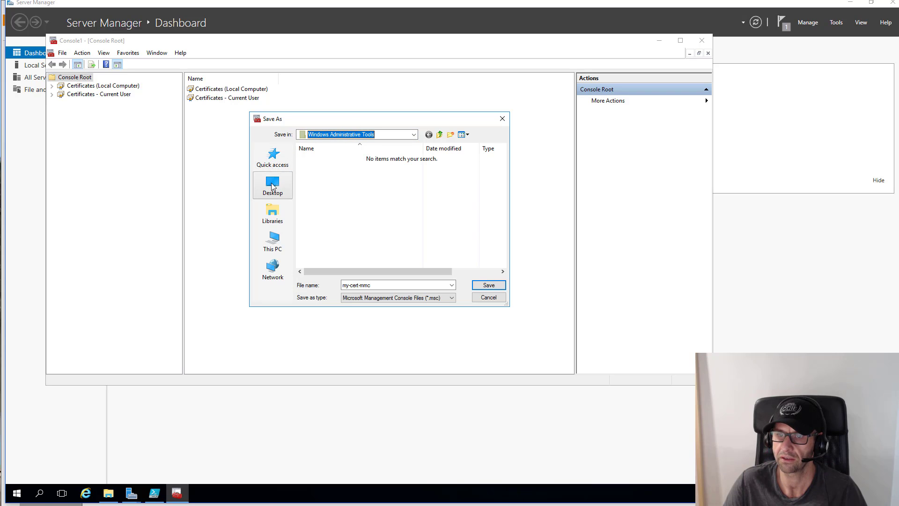
pyautogui.doubleClick(420, 284)
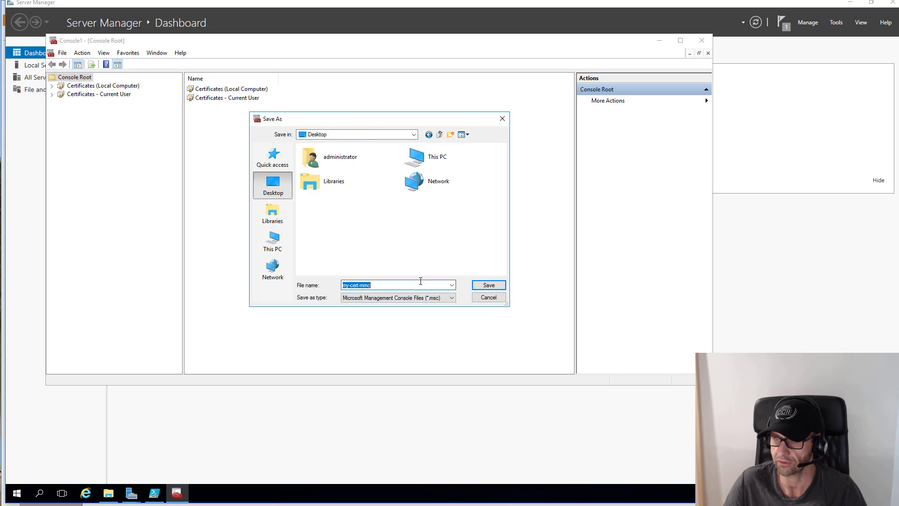
pyautogui.click(482, 286)
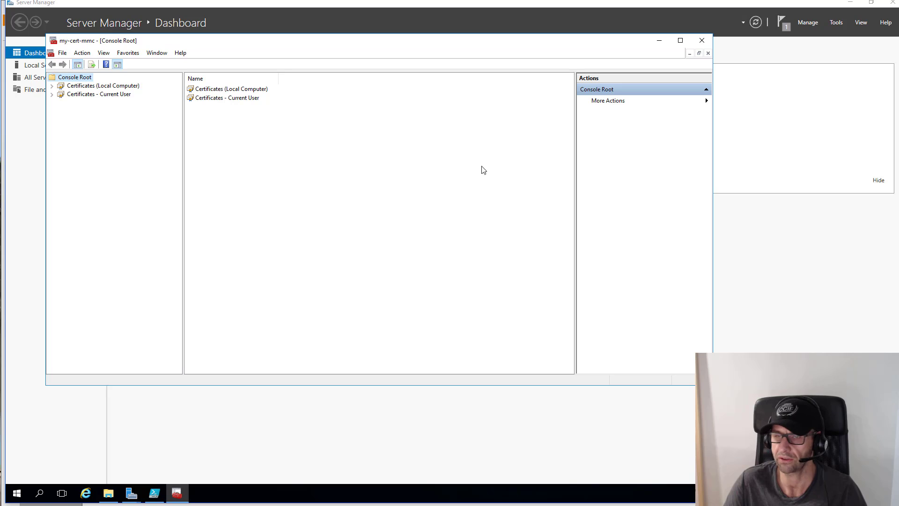
# Expand the Current User and Local Computer certificate trees and view the logical stores of each
pyautogui.click(52, 94)
pyautogui.click(52, 85)
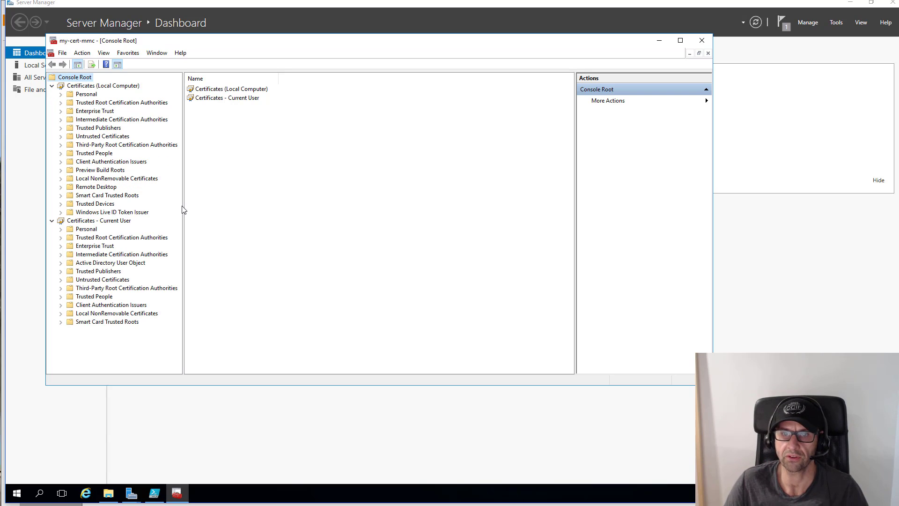
pyautogui.click(82, 222)
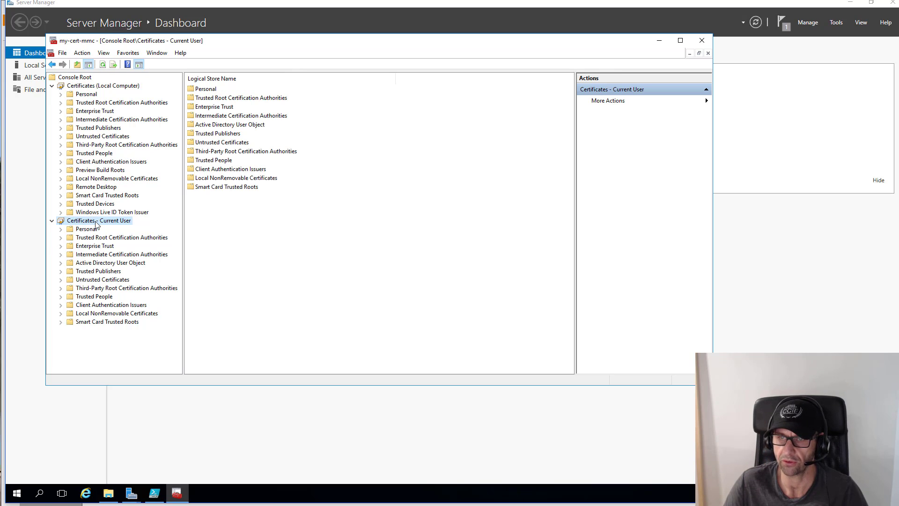
pyautogui.click(91, 87)
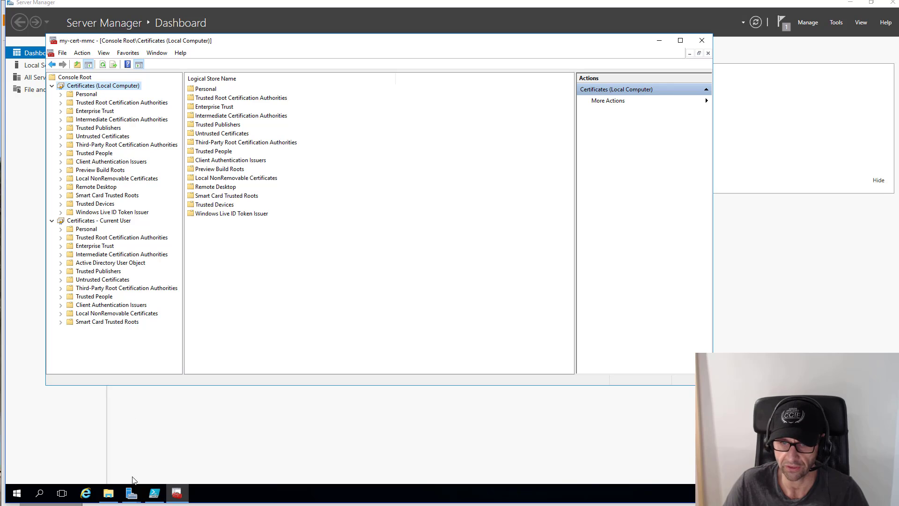
# Open the rsaroot_Densemode Root RSA Certification Authority file on C: in File Explorer, and return to the Local Computer certificates in the console
pyautogui.click(116, 494)
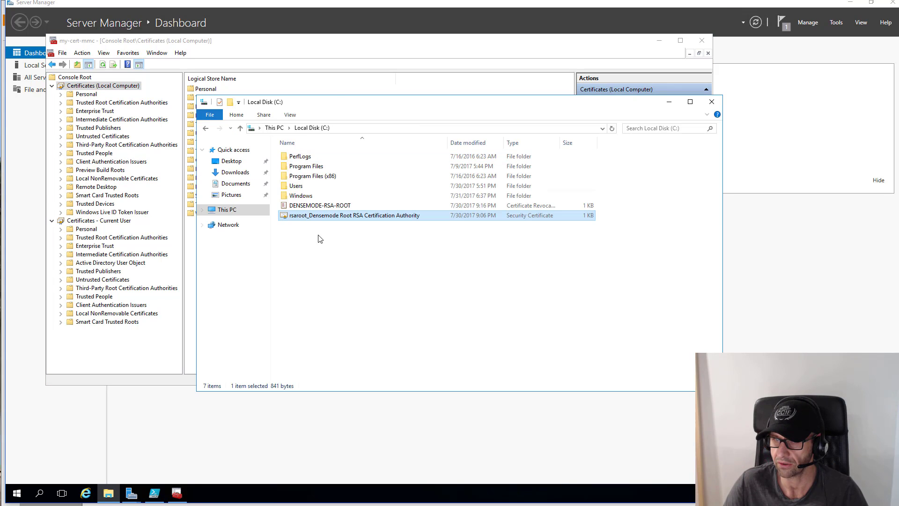
pyautogui.doubleClick(321, 217)
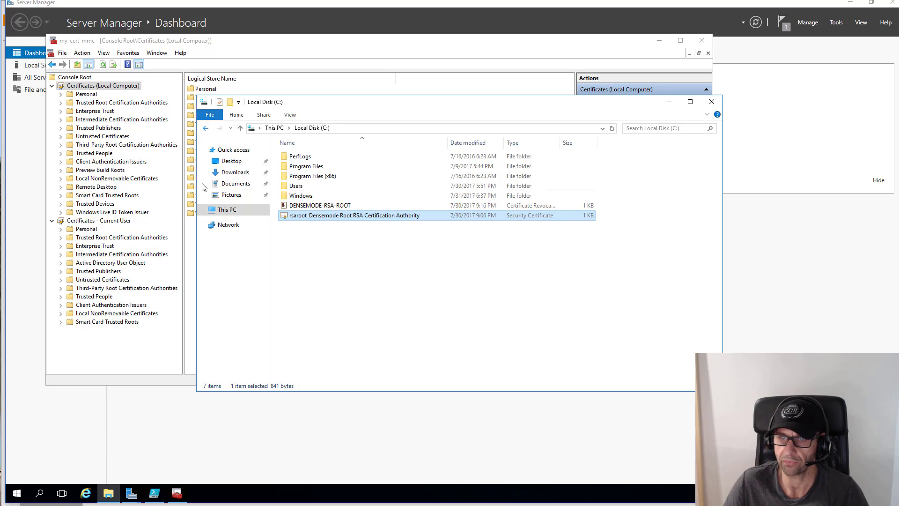
pyautogui.click(98, 87)
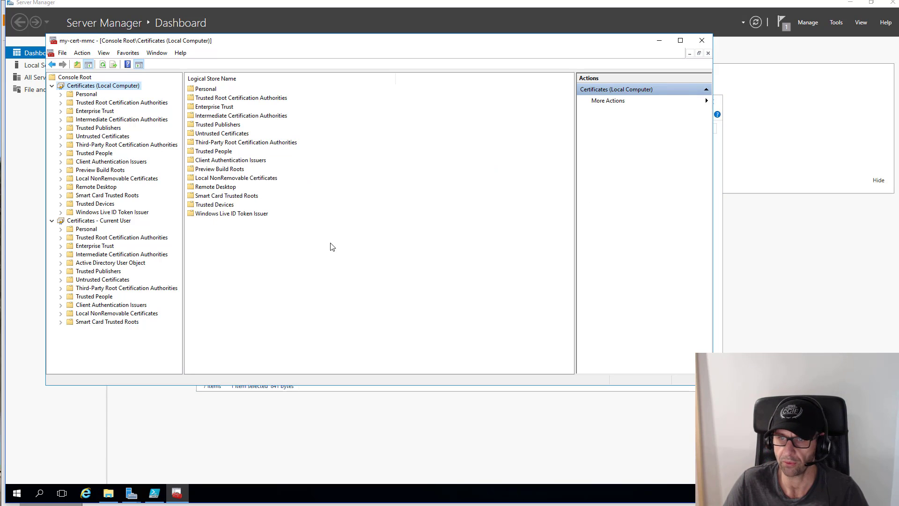
# Open the Local Computer's Trusted Root Certification Authorities certificates, widen the Issued To column, and select the first Densemode Root RSA Certification Authority entry
pyautogui.click(89, 111)
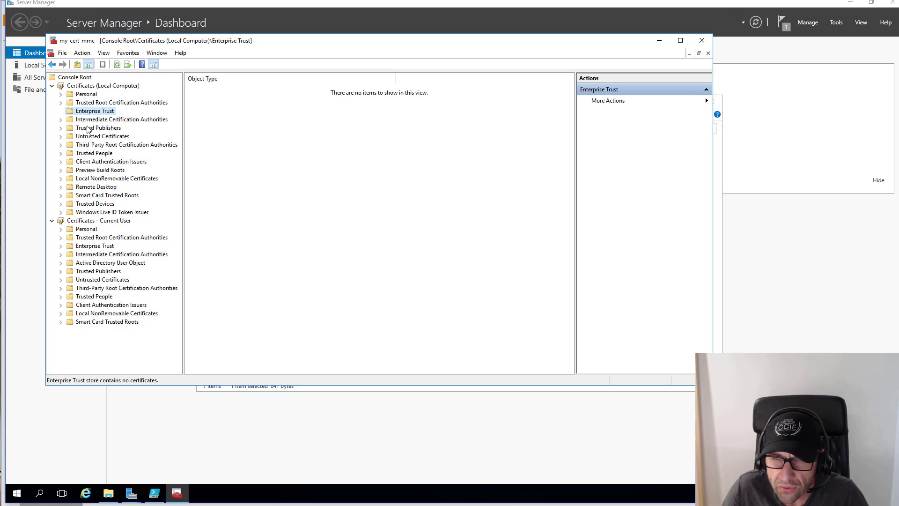
pyautogui.click(90, 143)
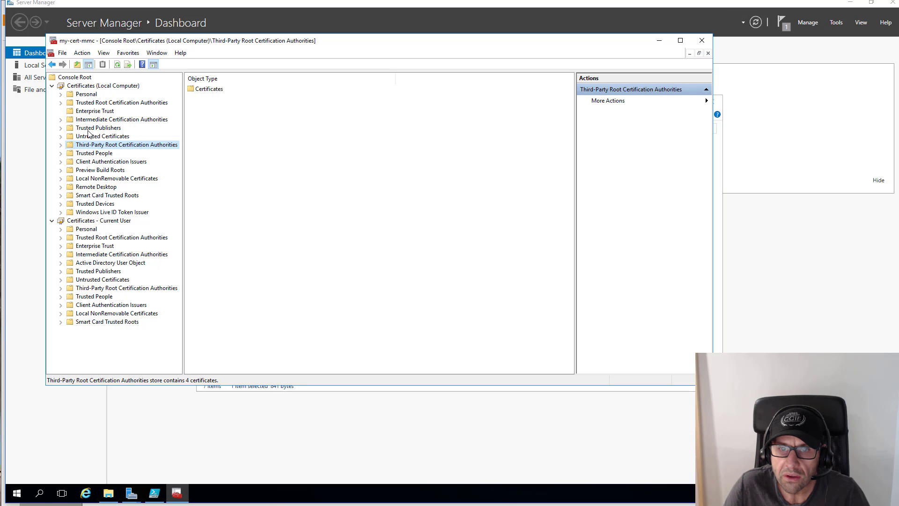
pyautogui.doubleClick(91, 103)
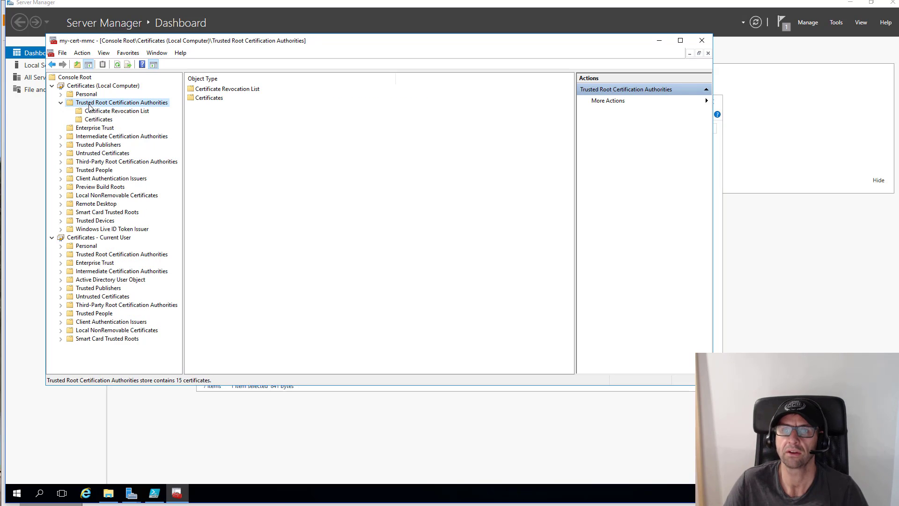
pyautogui.doubleClick(206, 100)
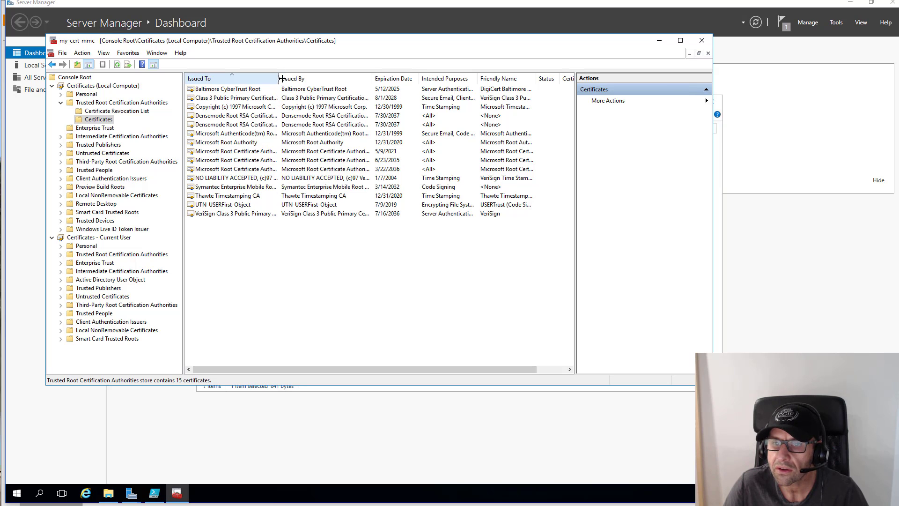
pyautogui.moveTo(279, 78); pyautogui.dragTo(323, 78)
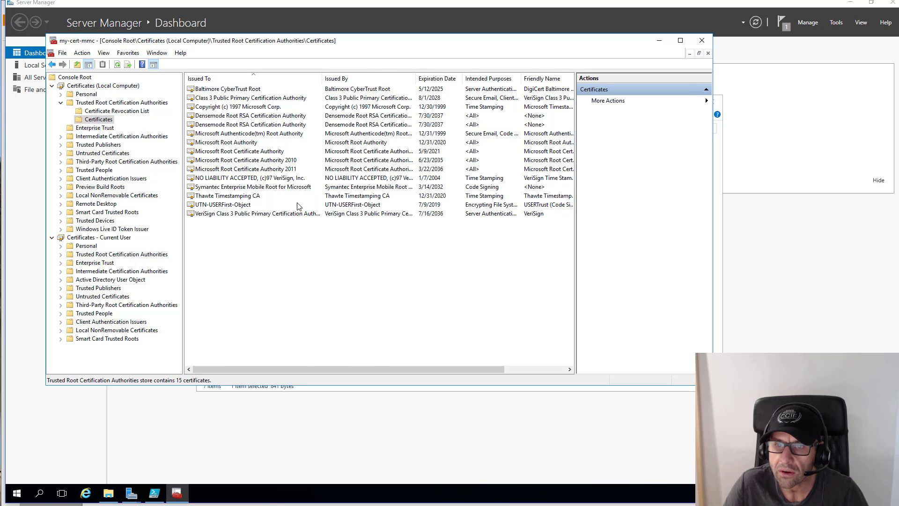
pyautogui.click(238, 117)
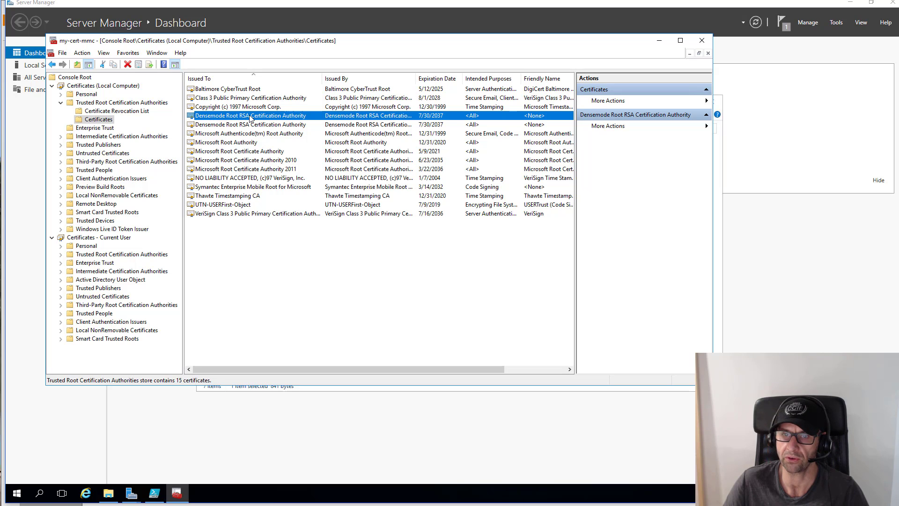
pyautogui.rightClick(91, 118)
pyautogui.moveTo(138, 122)
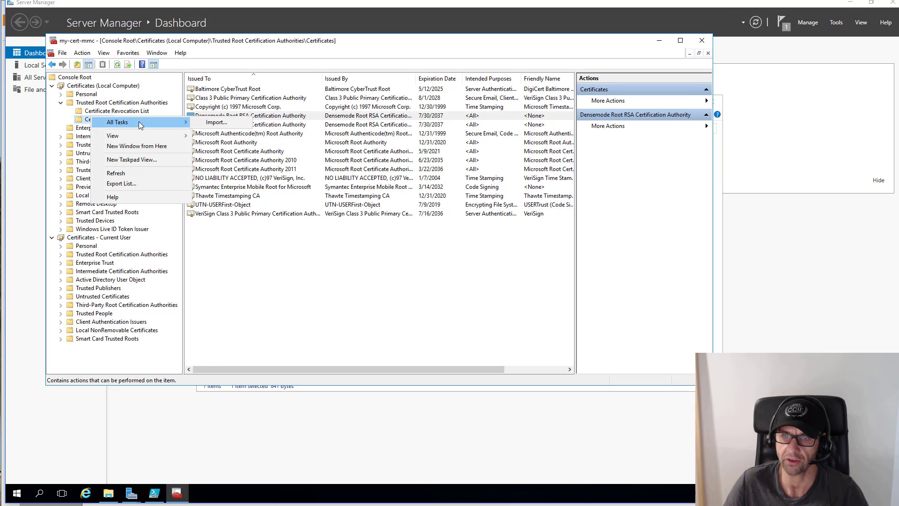
pyautogui.click(225, 123)
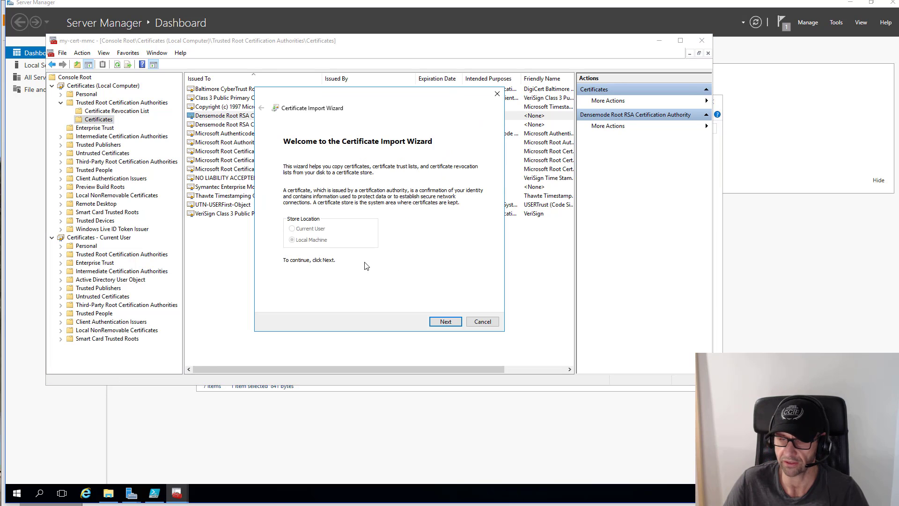
pyautogui.click(481, 322)
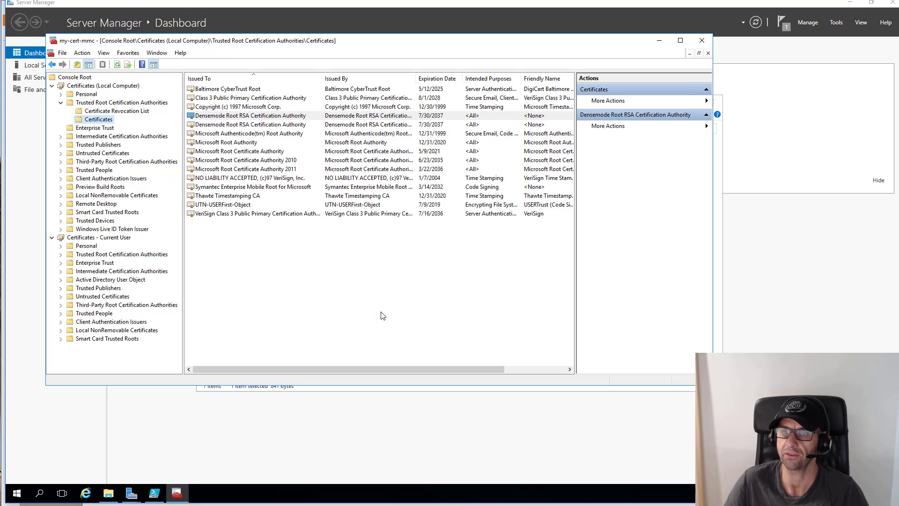
# Open the first Densemode Root RSA Certification Authority certificate and examine its version, serial number, signature algorithm and signature hash algorithm
pyautogui.doubleClick(231, 115)
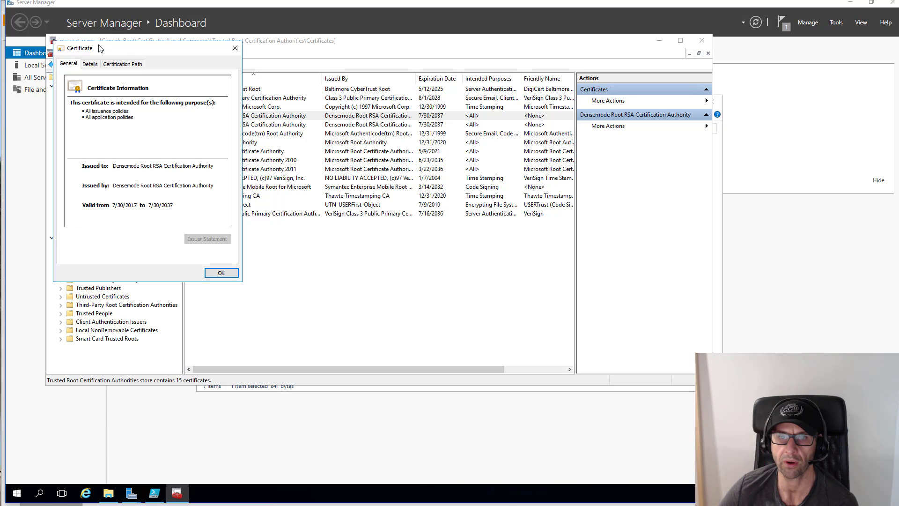
pyautogui.moveTo(100, 48); pyautogui.dragTo(252, 118)
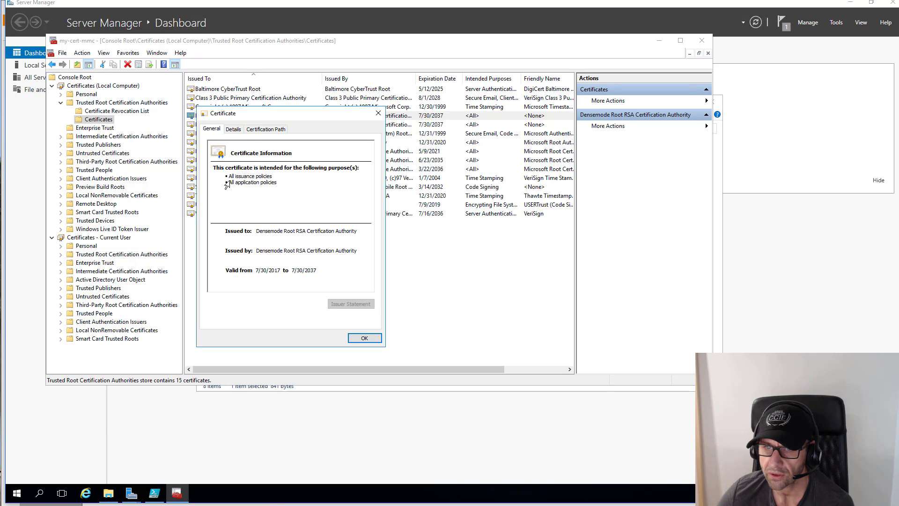
pyautogui.click(237, 130)
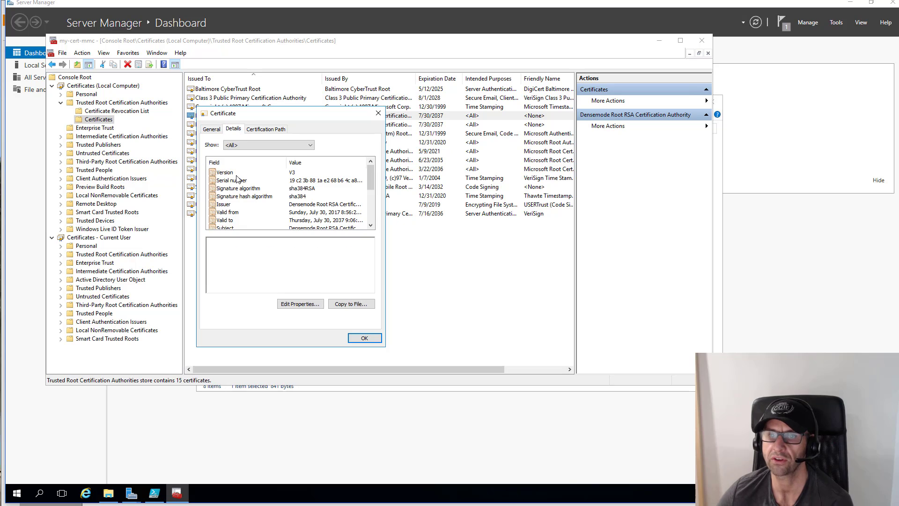
pyautogui.click(297, 174)
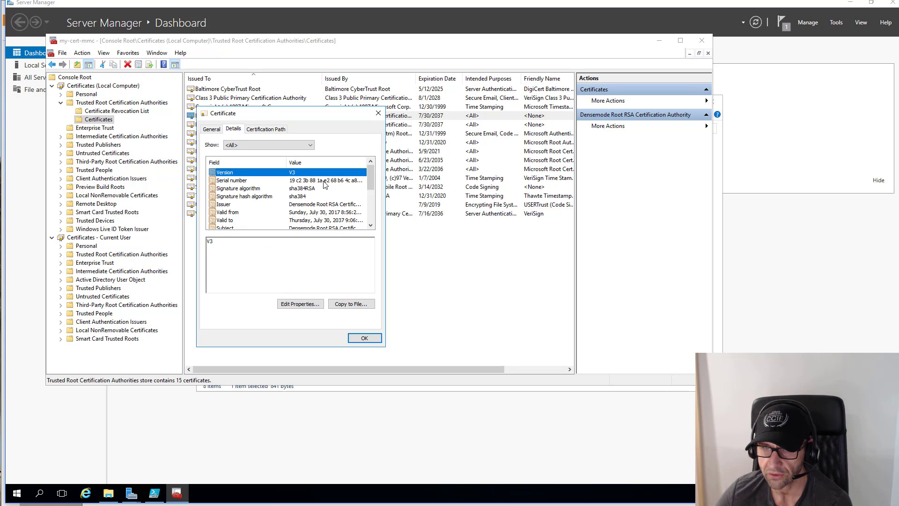
pyautogui.click(300, 182)
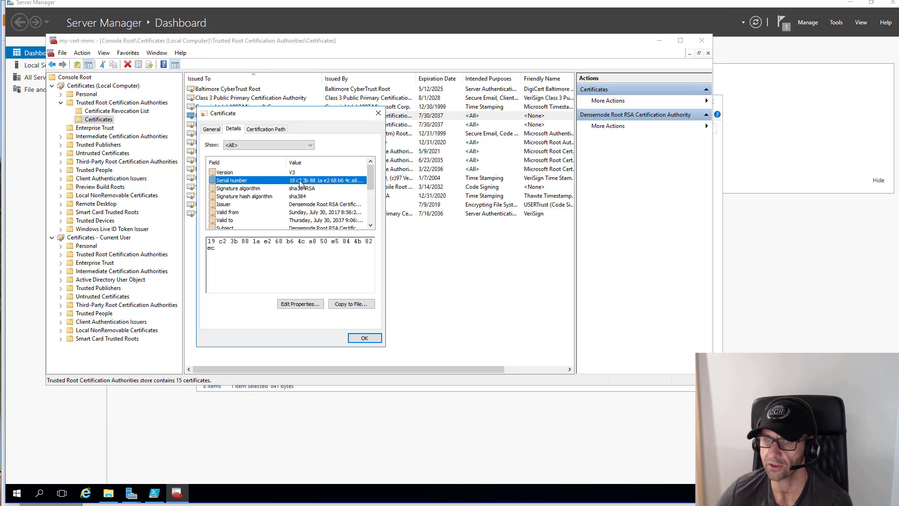
pyautogui.click(300, 189)
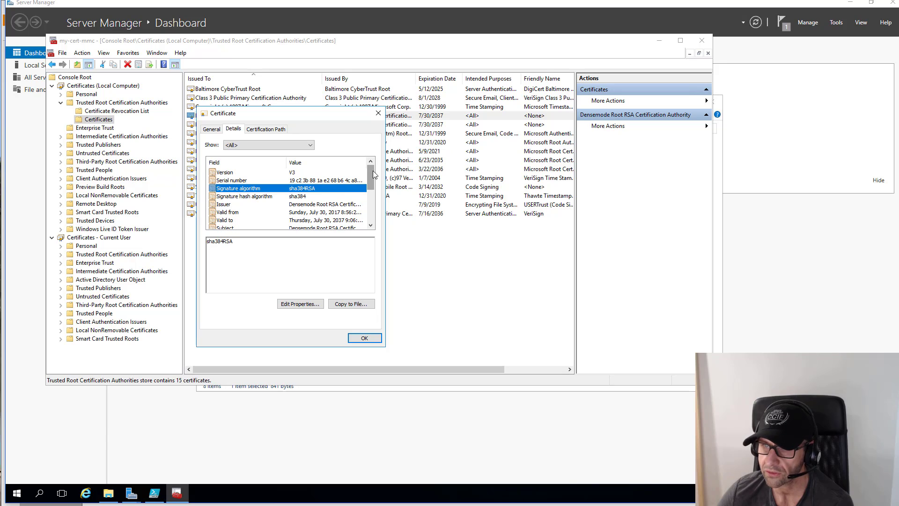
pyautogui.moveTo(371, 174); pyautogui.dragTo(371, 183)
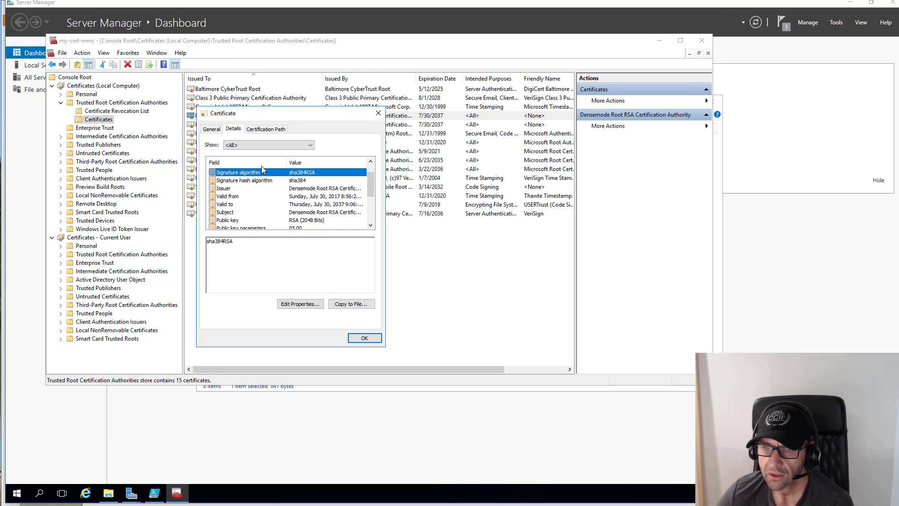
pyautogui.click(239, 182)
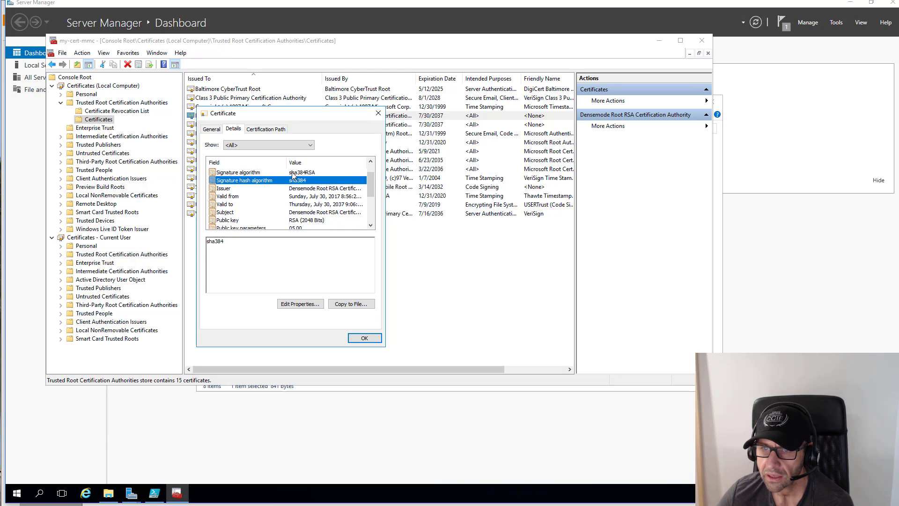
pyautogui.click(313, 173)
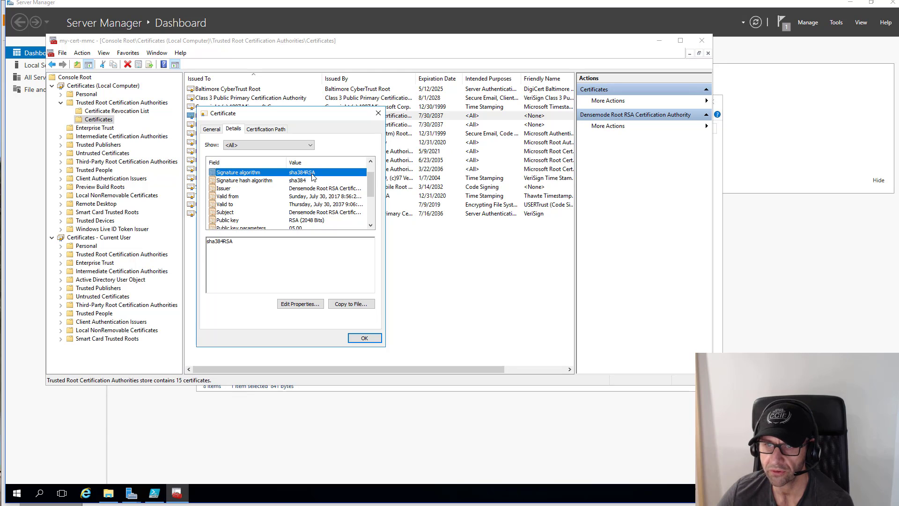
# Examine the root certificate's issuer common name and compare its Valid from and Valid to dates
pyautogui.click(238, 189)
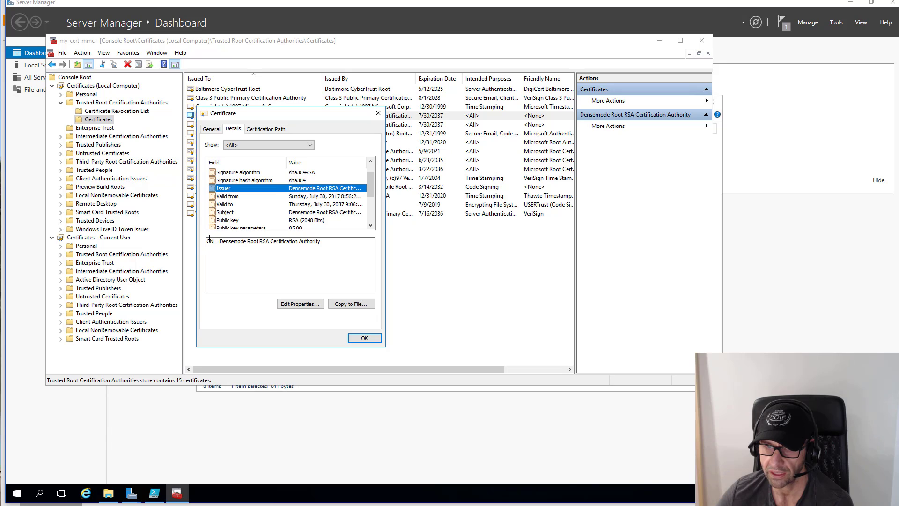
pyautogui.moveTo(320, 241); pyautogui.dragTo(224, 241)
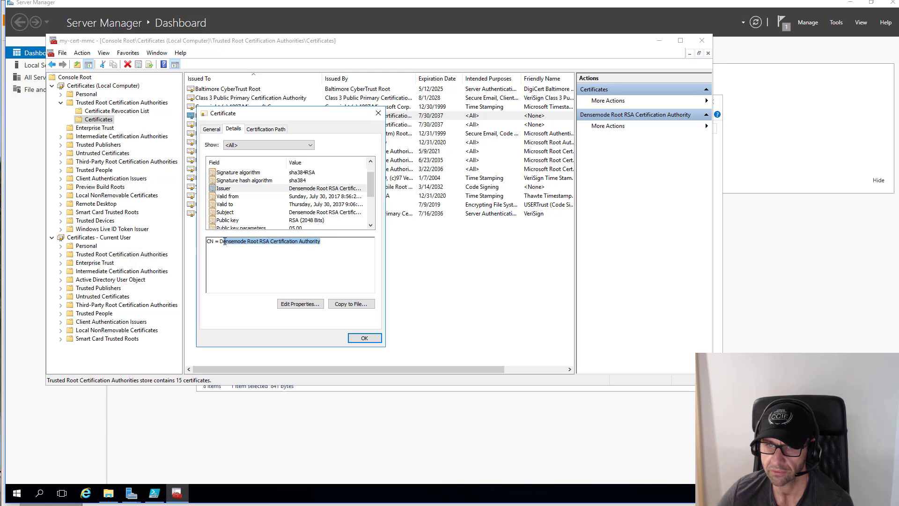
pyautogui.click(230, 197)
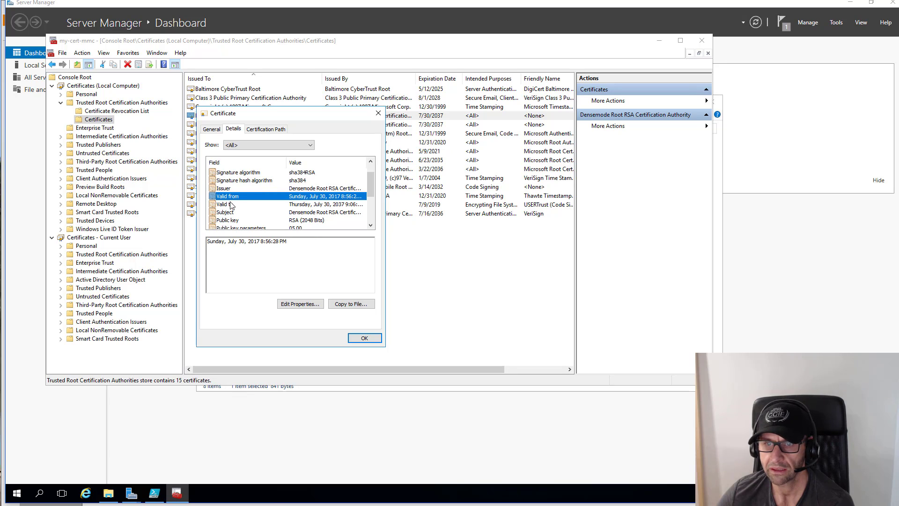
pyautogui.click(231, 205)
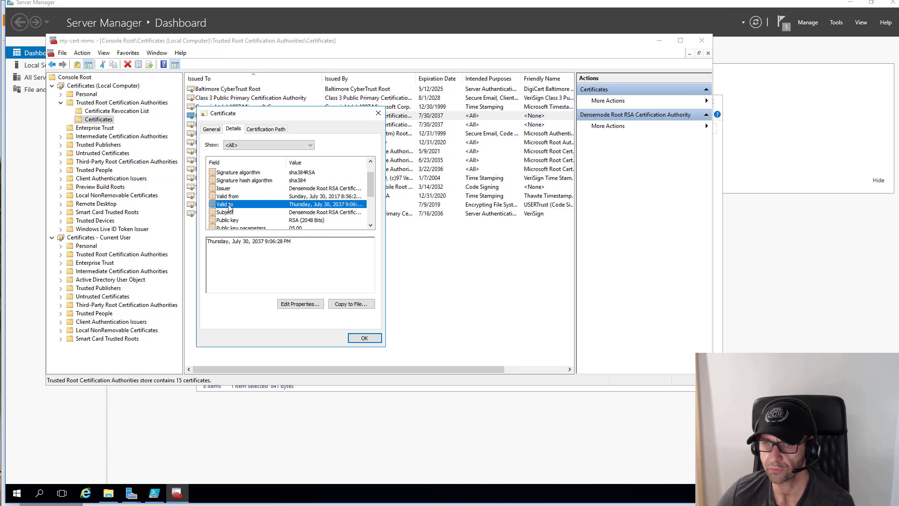
pyautogui.click(294, 199)
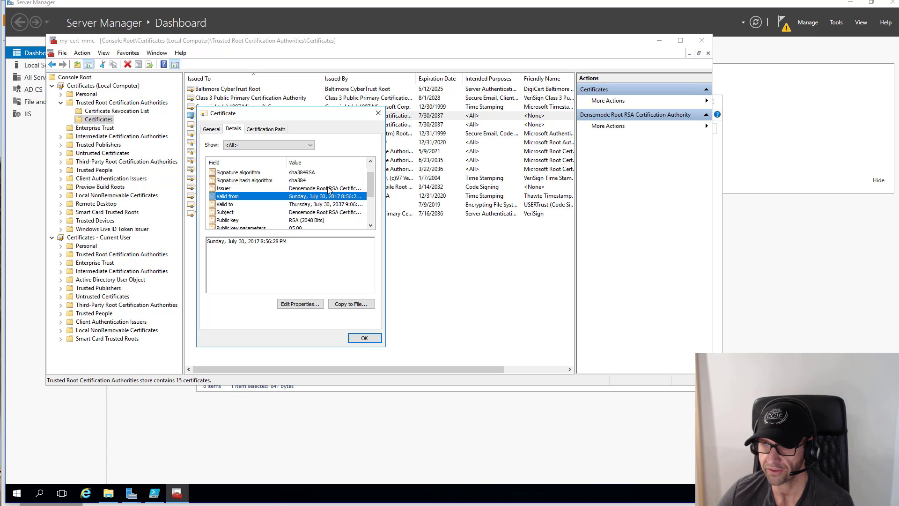
pyautogui.click(325, 205)
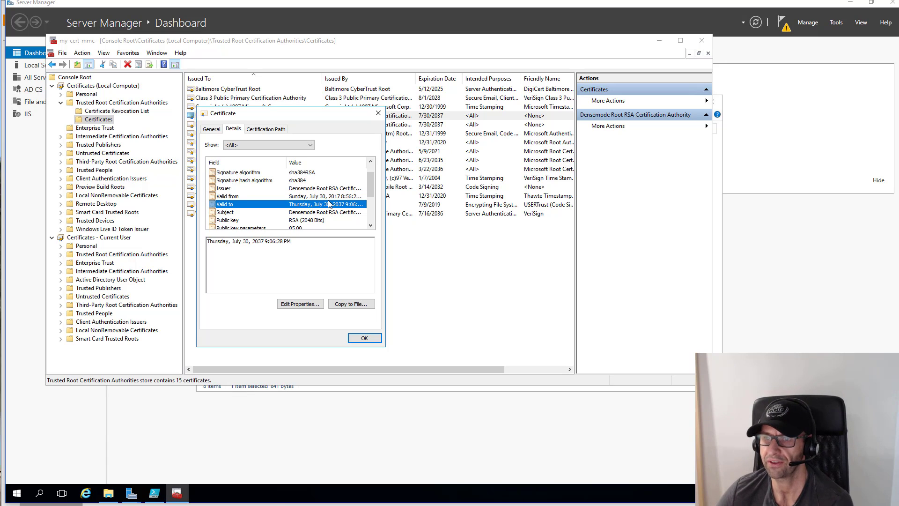
pyautogui.click(330, 197)
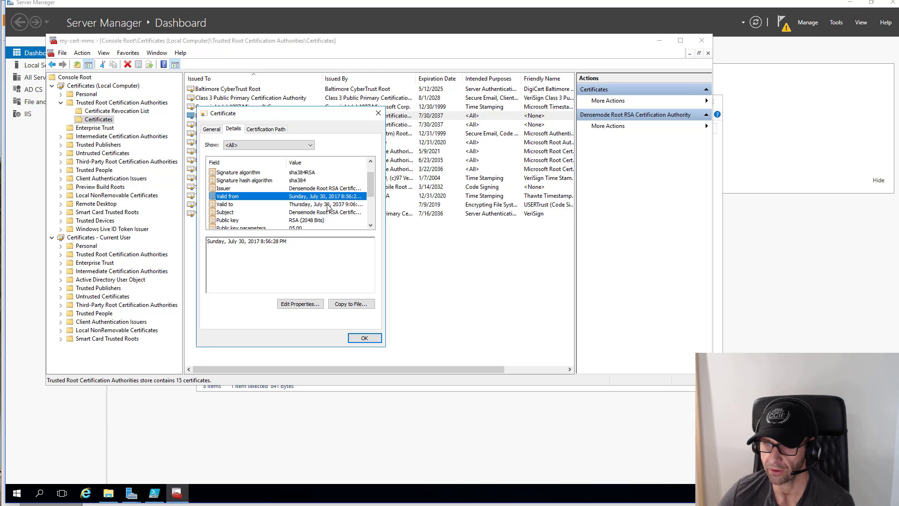
pyautogui.click(327, 204)
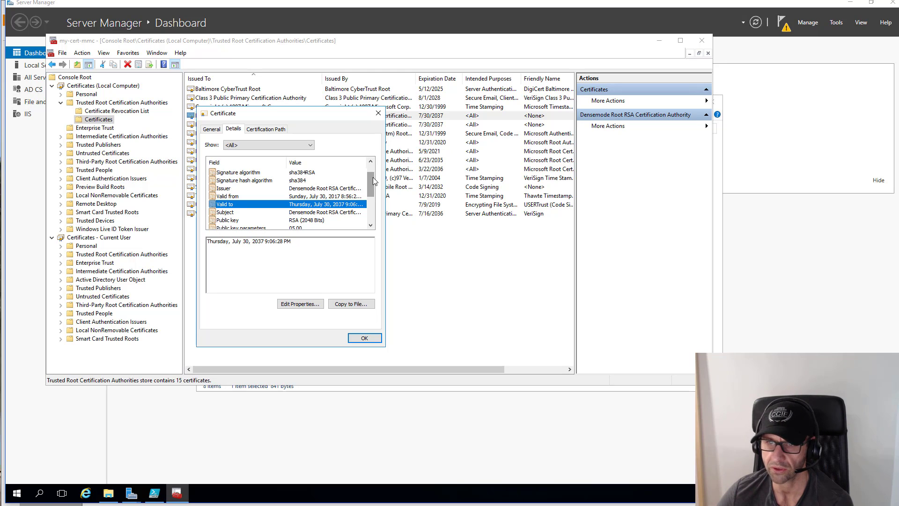
# Examine the root certificate's subject common name and its public key
pyautogui.moveTo(373, 179); pyautogui.dragTo(372, 191)
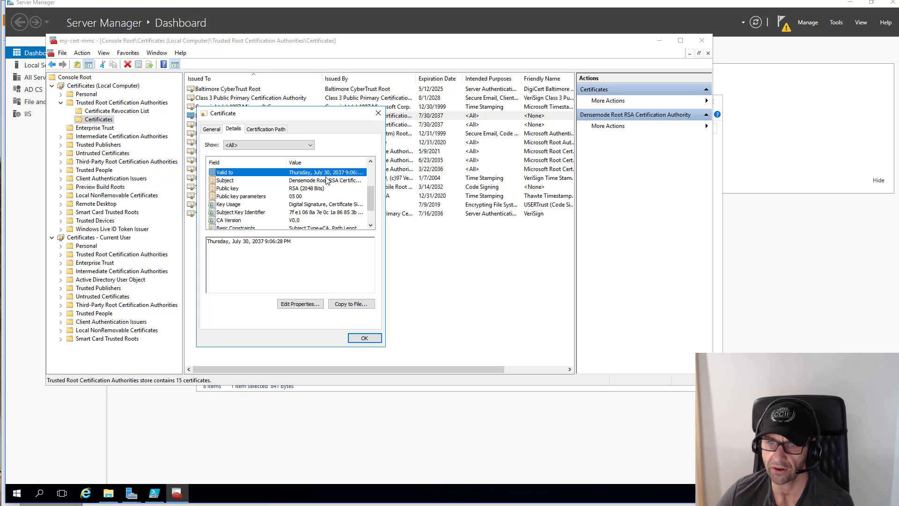
pyautogui.click(229, 180)
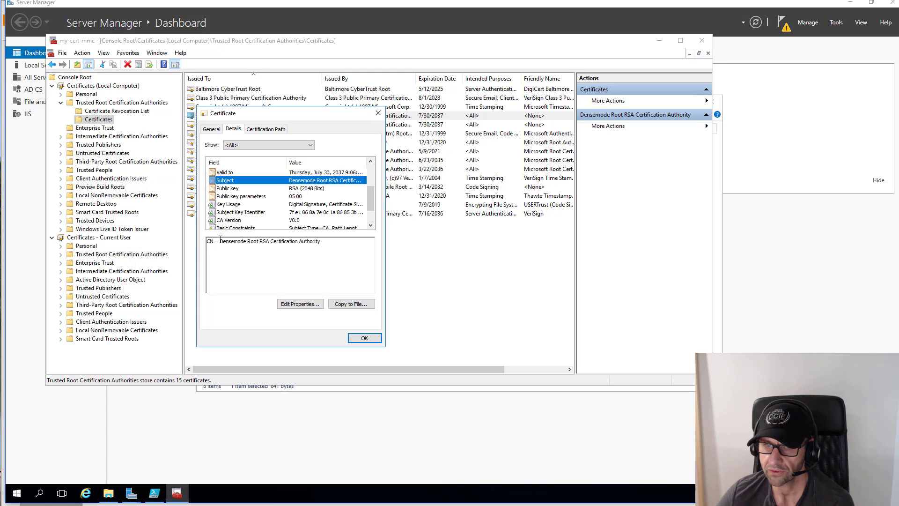
pyautogui.moveTo(221, 240); pyautogui.dragTo(335, 250)
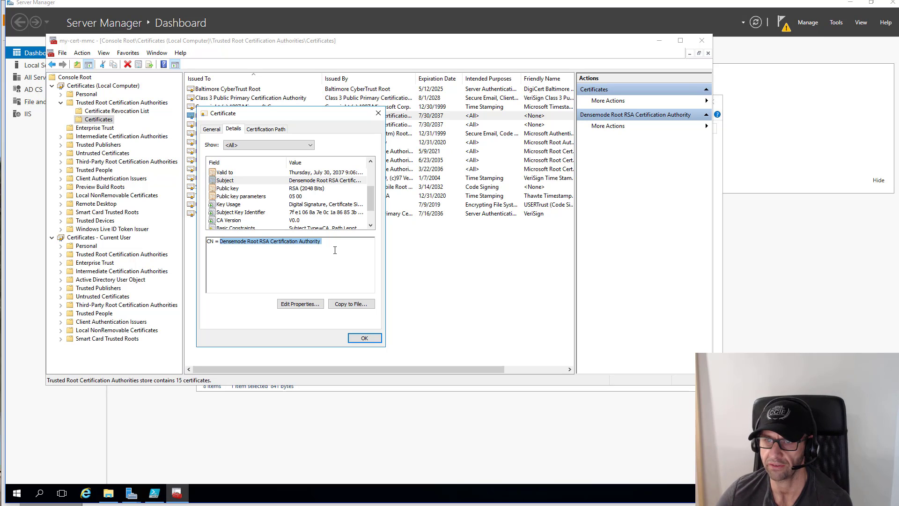
pyautogui.click(302, 188)
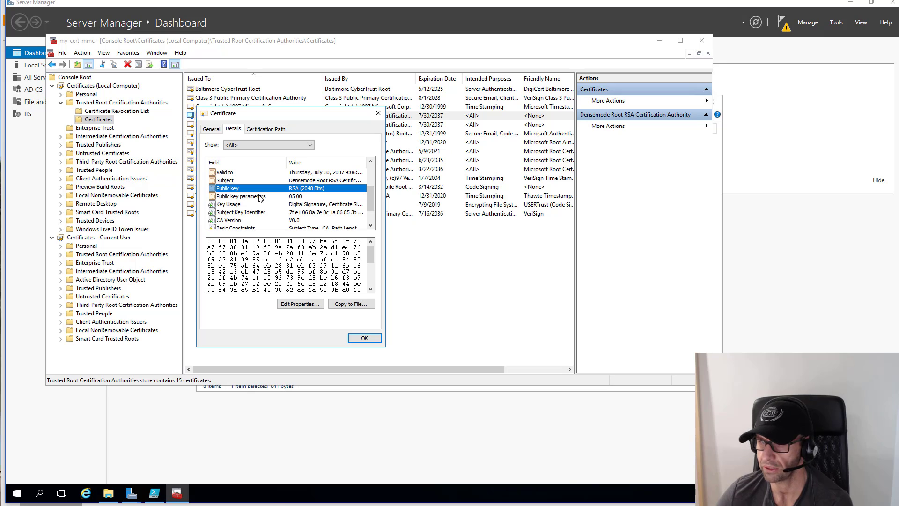
# Examine the root certificate's Key Usage and Subject Key Identifier fields
pyautogui.click(241, 205)
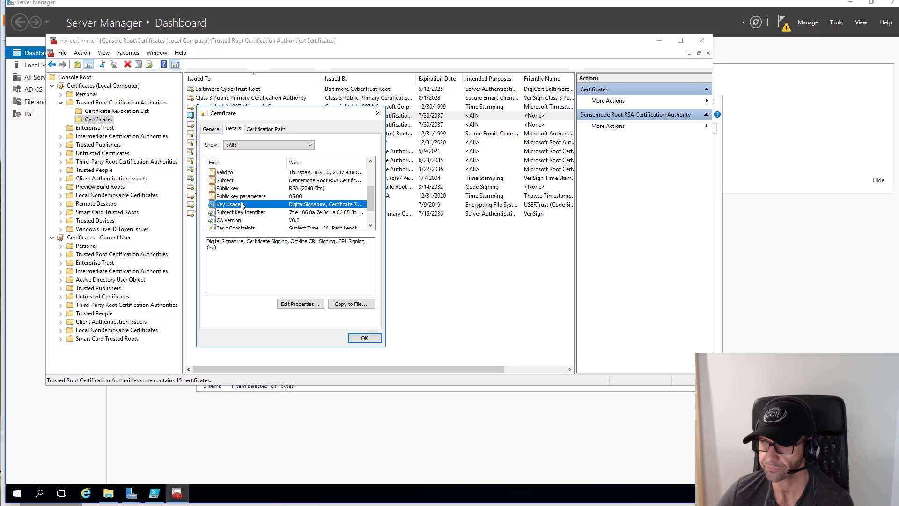
pyautogui.click(274, 212)
pyautogui.click(267, 206)
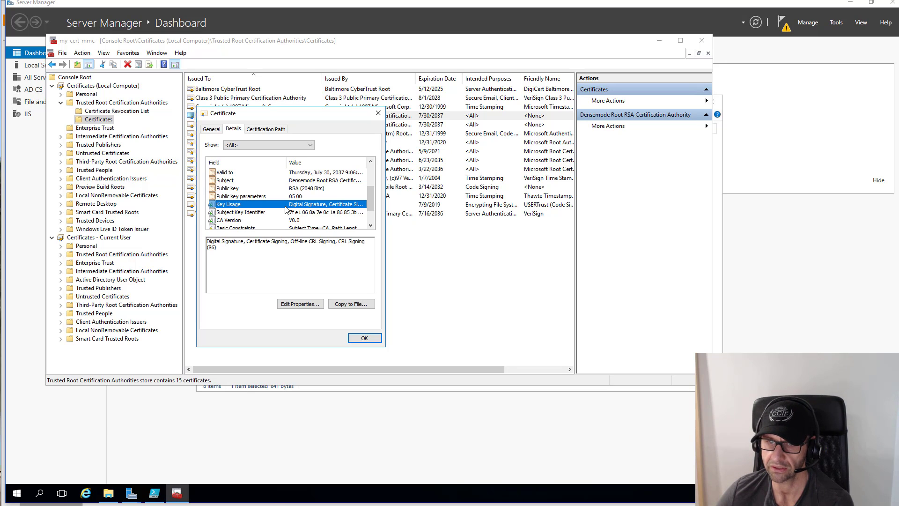
pyautogui.scroll(-1, 370, 206)
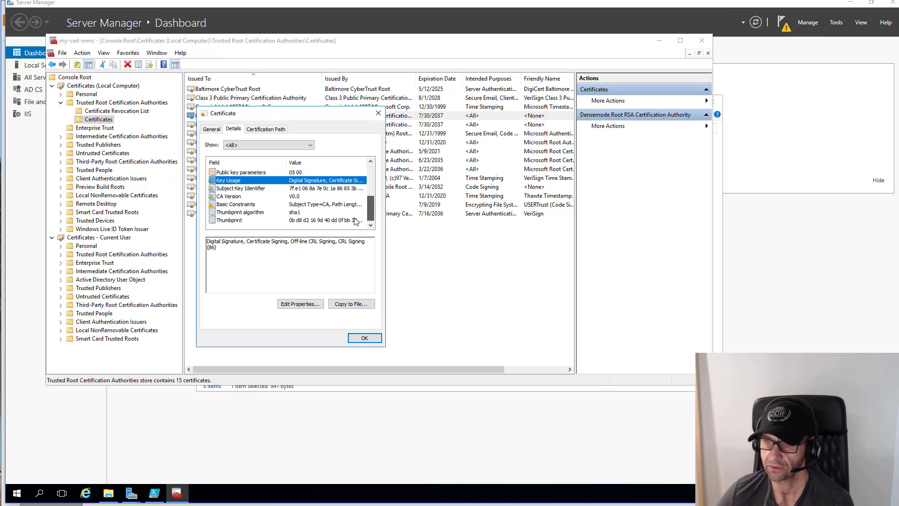
pyautogui.press('Tab')
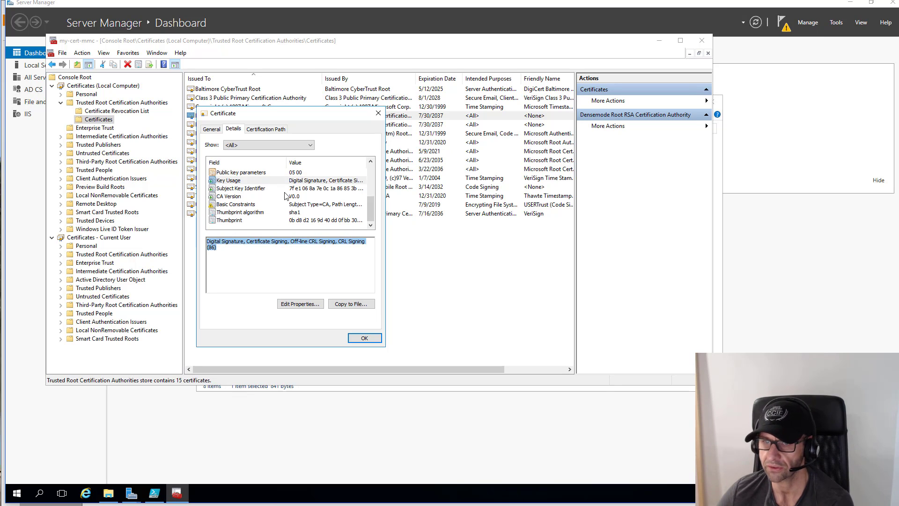
pyautogui.click(255, 183)
pyautogui.click(250, 188)
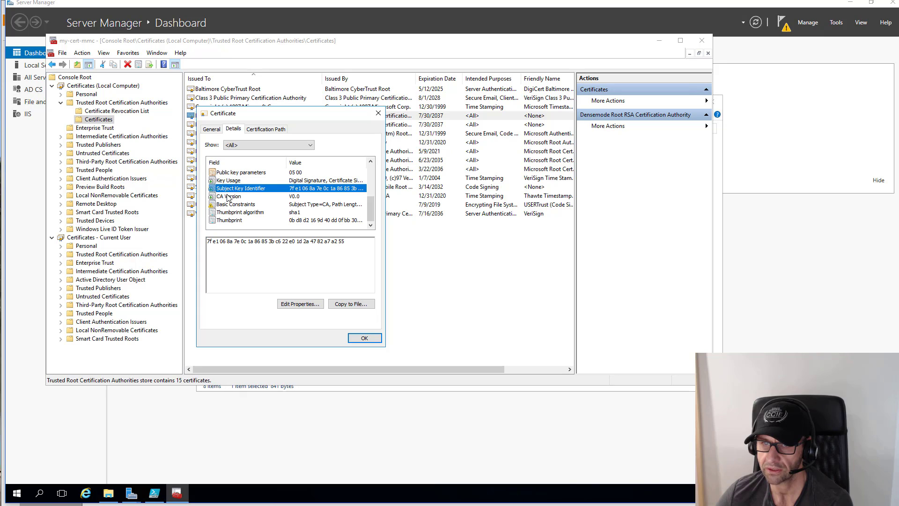
# Examine the root certificate's CA Version and Basic Constraints fields
pyautogui.click(228, 196)
pyautogui.click(231, 205)
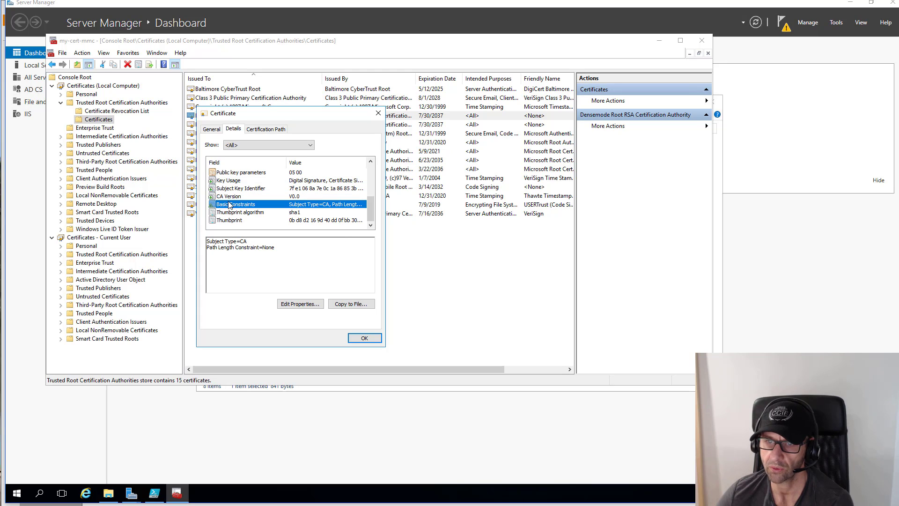
pyautogui.moveTo(291, 247); pyautogui.dragTo(204, 237)
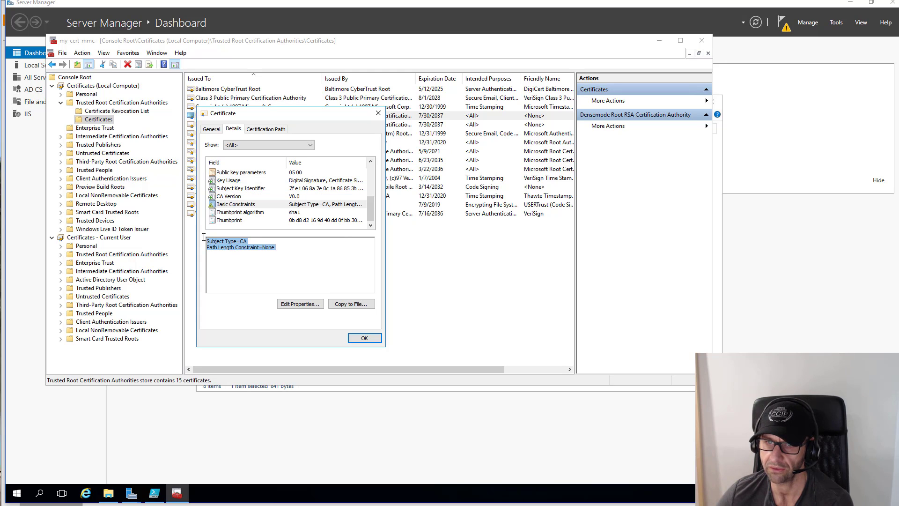
# Examine the root certificate's thumbprint algorithm and thumbprint, return to the start of its field list, and close the certificate
pyautogui.click(251, 213)
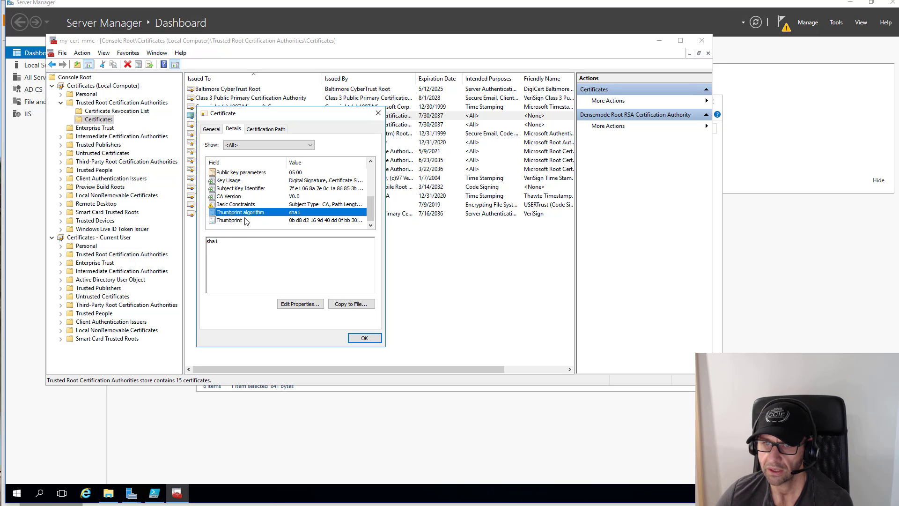
pyautogui.click(244, 221)
pyautogui.click(241, 213)
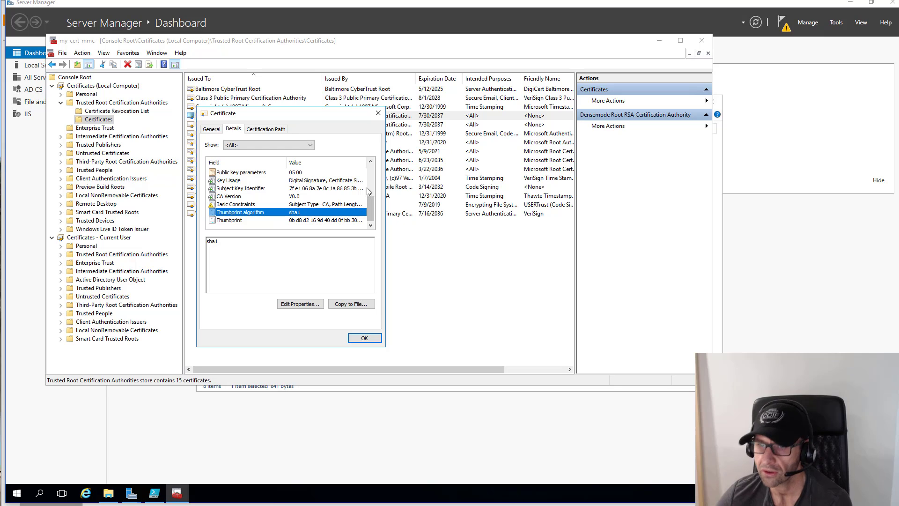
pyautogui.moveTo(371, 209); pyautogui.dragTo(374, 175)
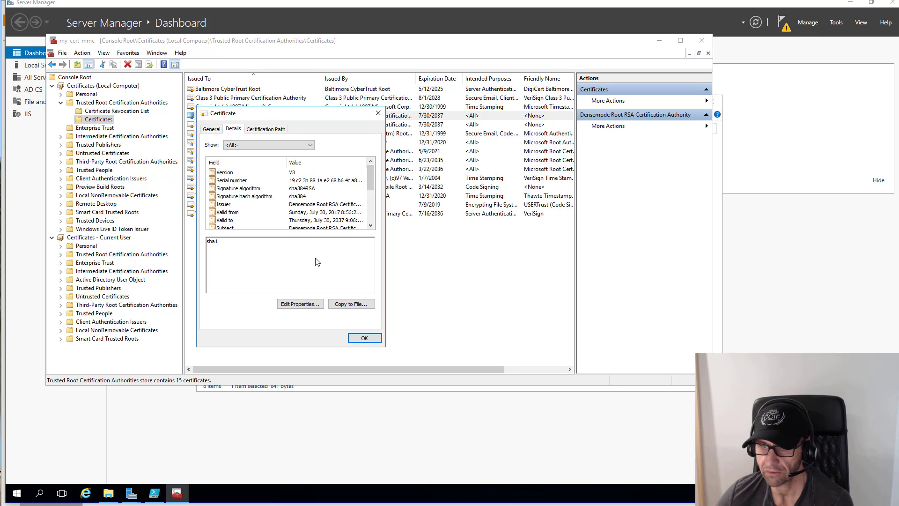
pyautogui.click(366, 338)
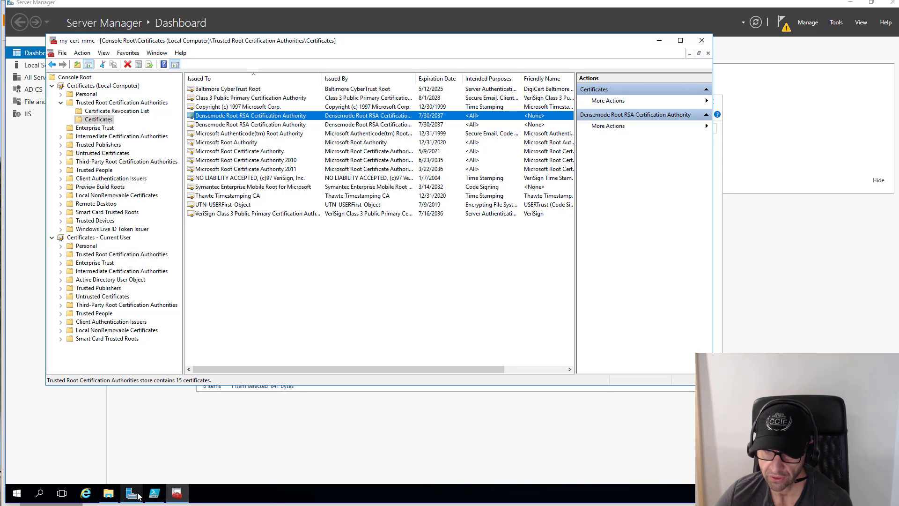
# Return to the Add Roles and Features Wizard, close its installation results, and minimize the certificates console
pyautogui.moveTo(139, 495)
pyautogui.click(187, 438)
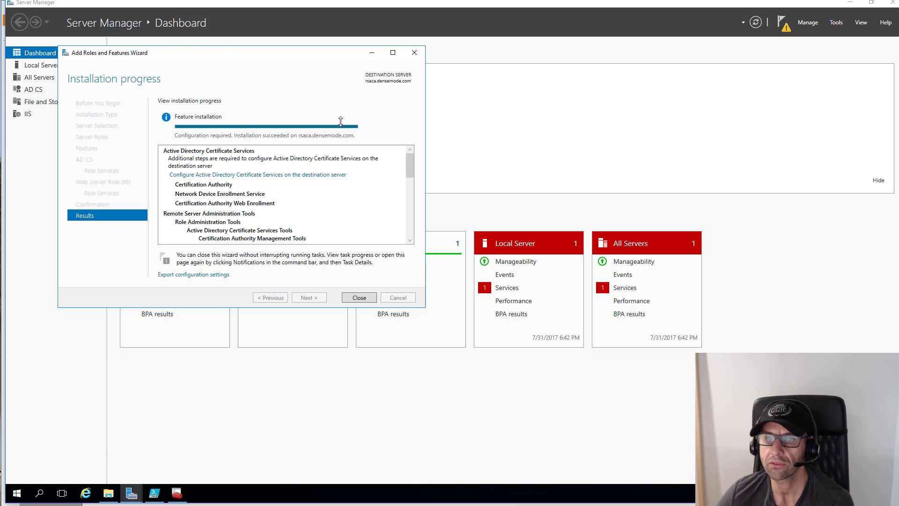
pyautogui.moveTo(219, 53); pyautogui.dragTo(368, 114)
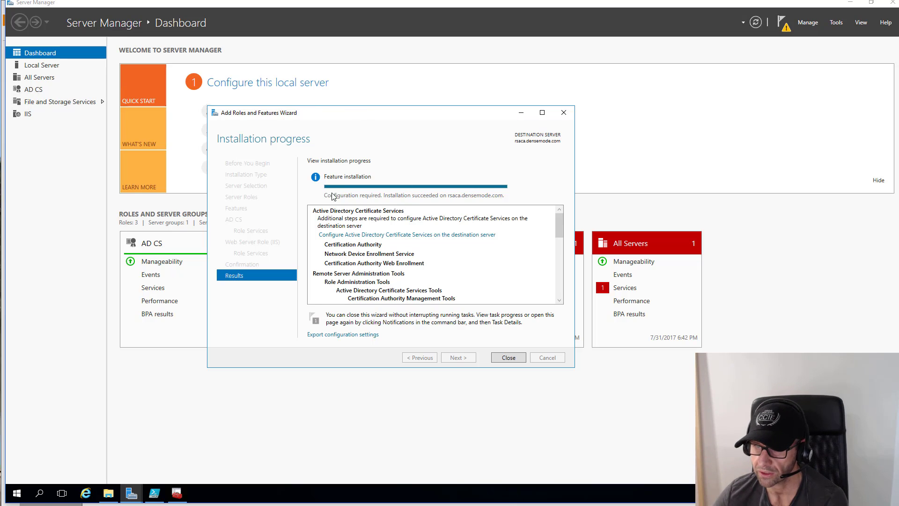
pyautogui.click(509, 357)
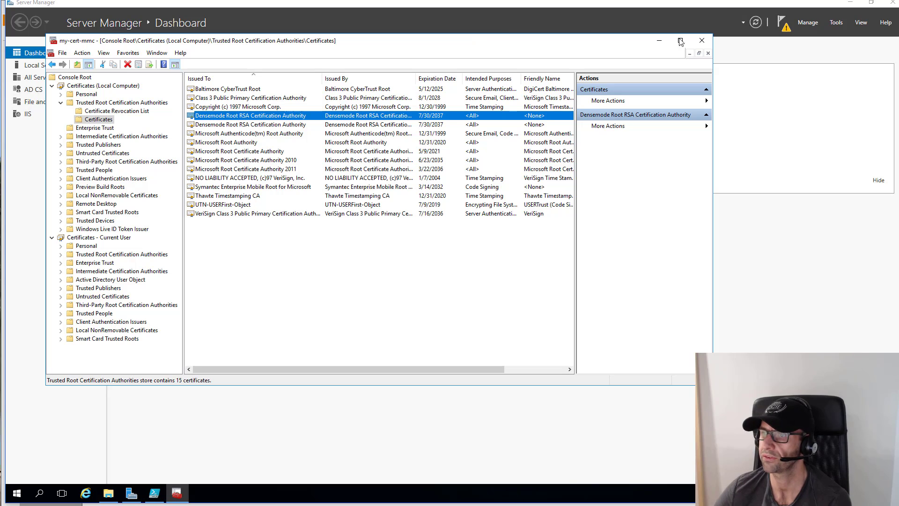
pyautogui.click(660, 41)
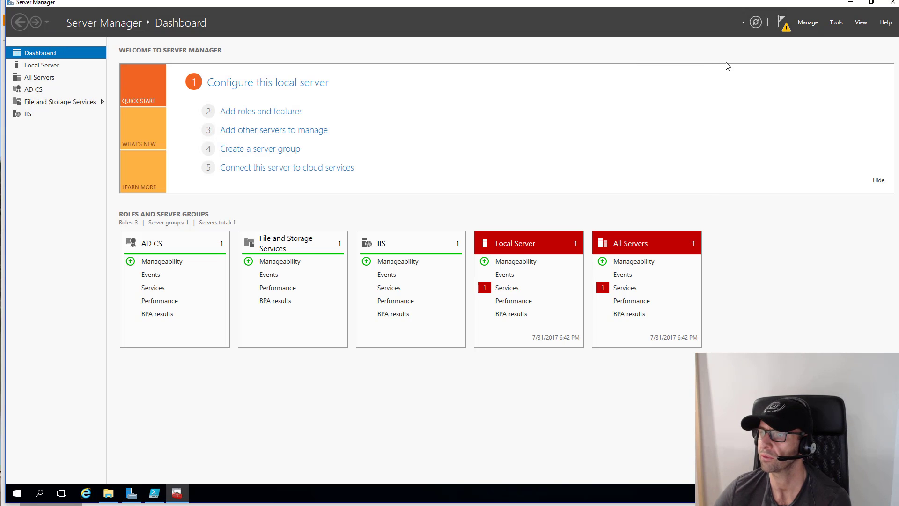
pyautogui.click(785, 29)
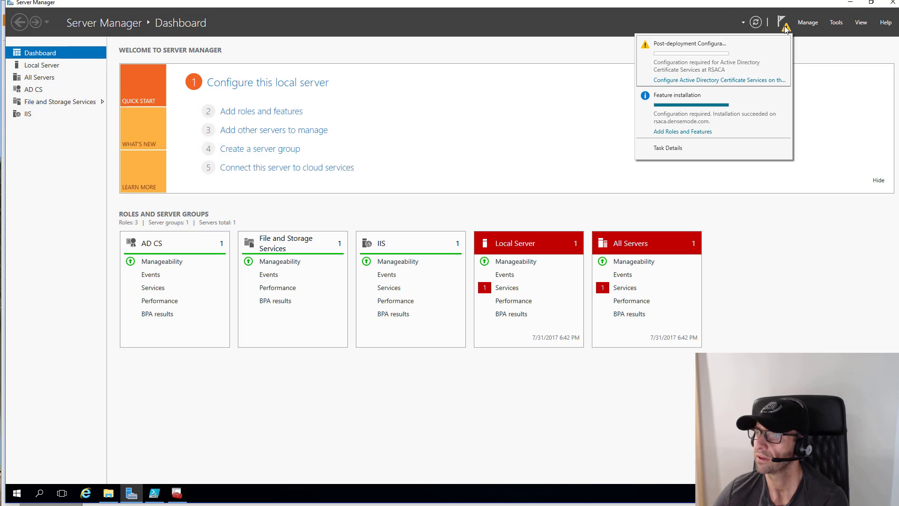
pyautogui.click(732, 82)
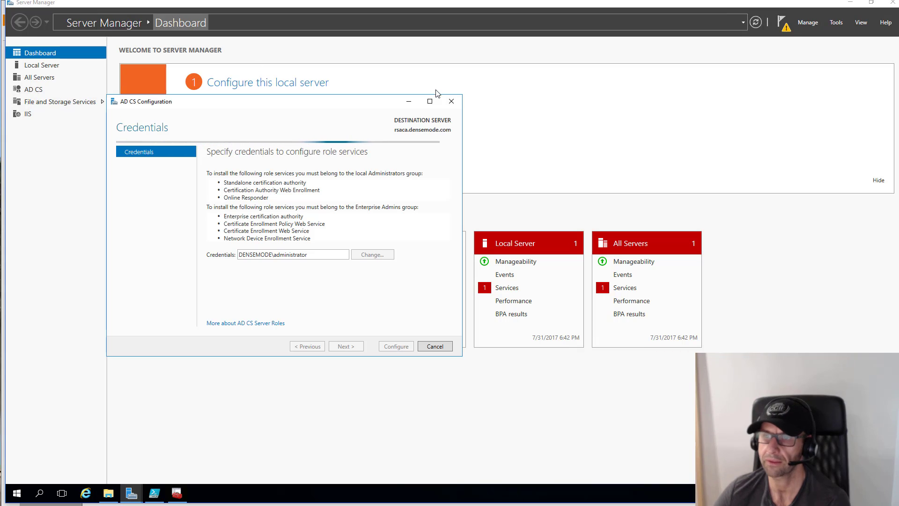
pyautogui.click(452, 102)
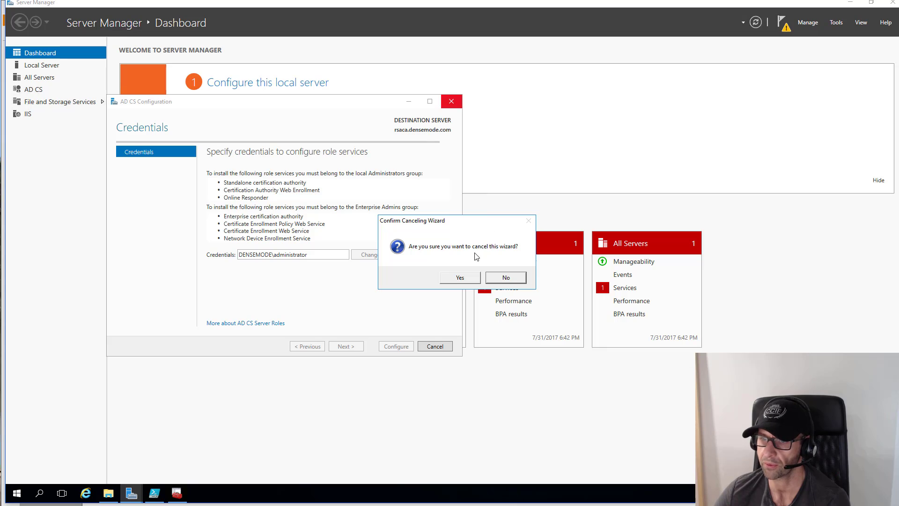
pyautogui.click(463, 280)
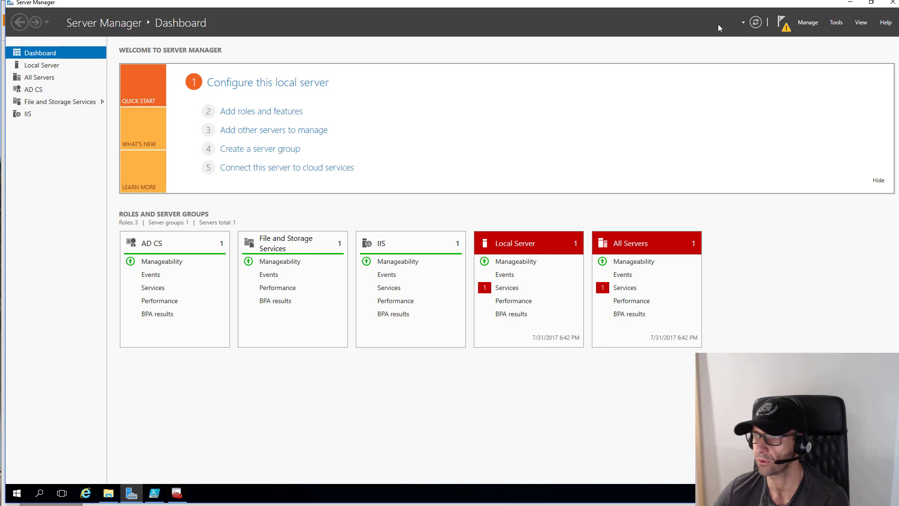
# Start the post-deployment AD CS configuration with the prefilled credentials and choose only the Certification Authority role service
pyautogui.click(781, 21)
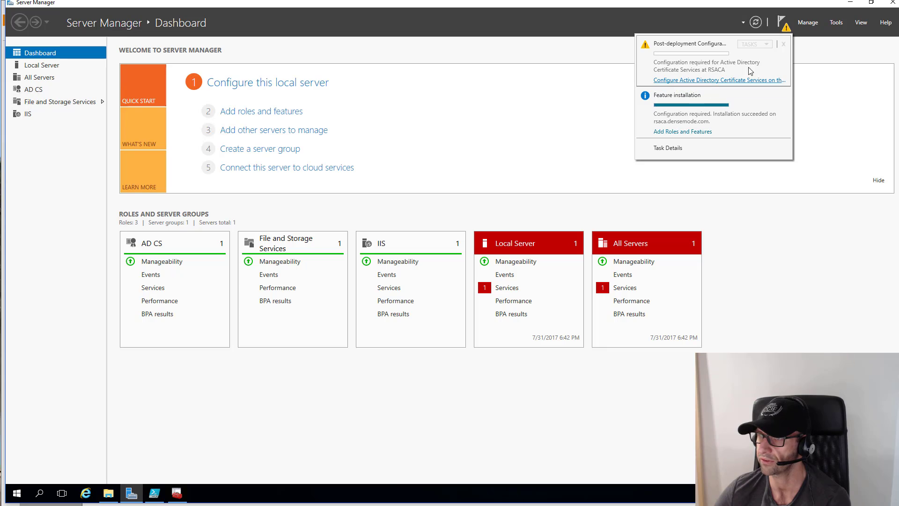
pyautogui.click(740, 80)
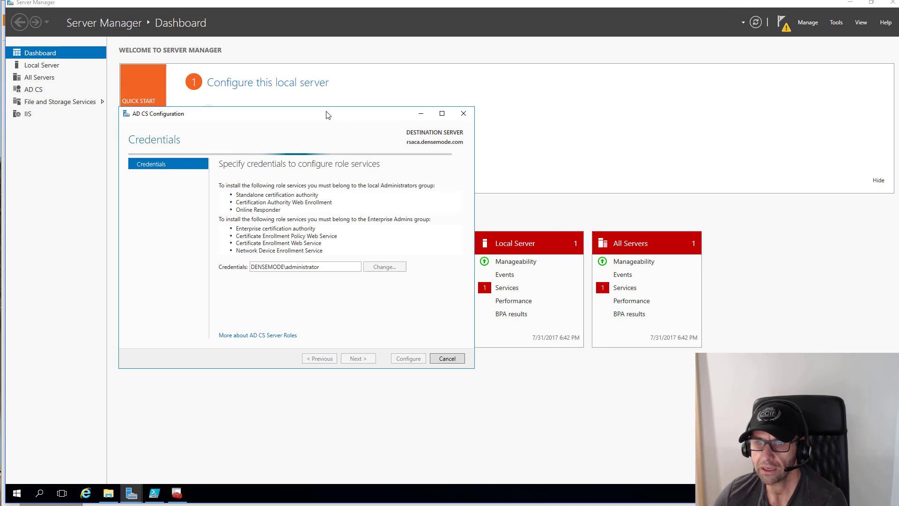
pyautogui.moveTo(336, 112); pyautogui.dragTo(409, 108)
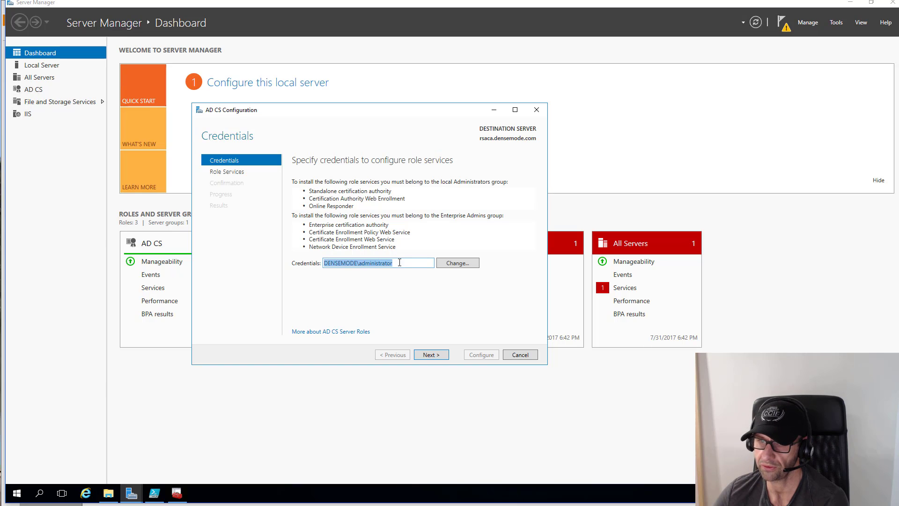
pyautogui.click(435, 355)
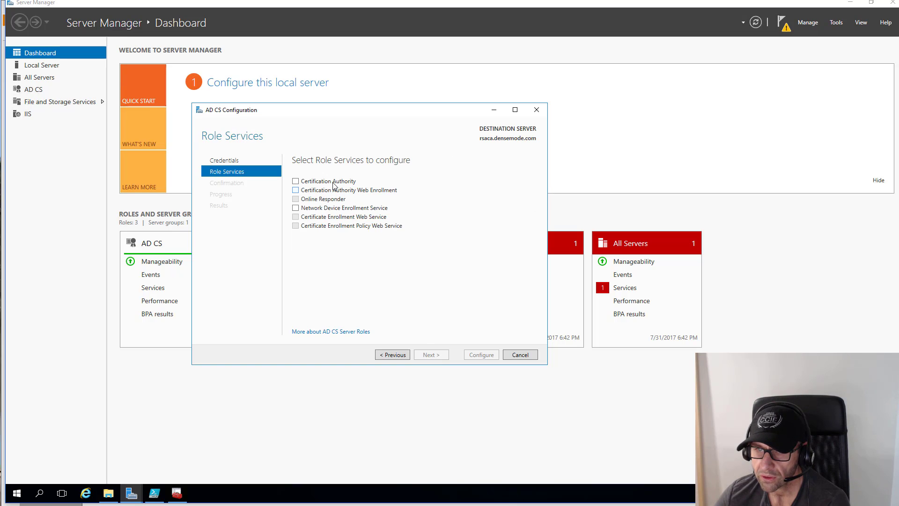
pyautogui.click(296, 182)
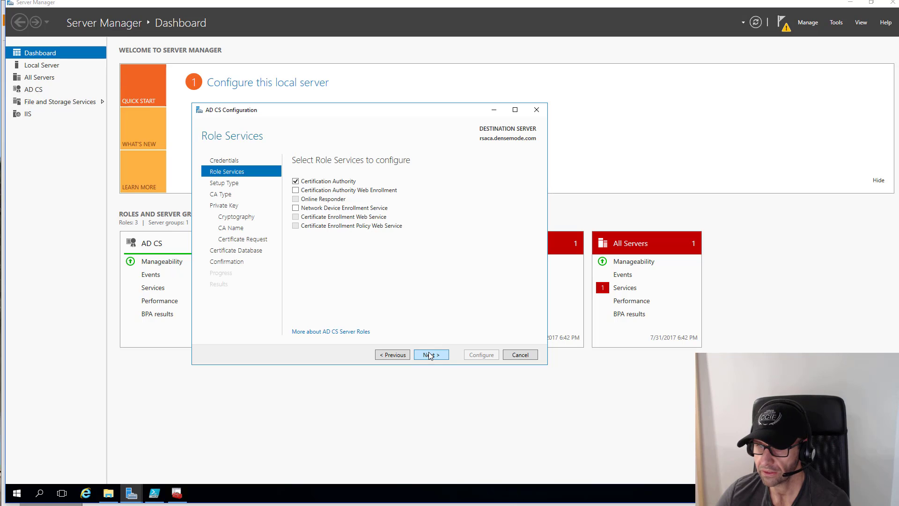
pyautogui.click(428, 354)
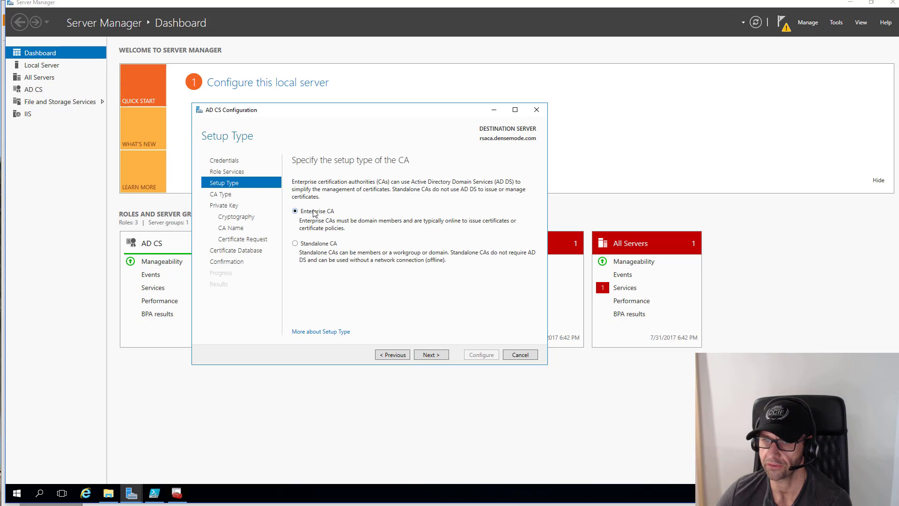
# Accept Enterprise CA as the setup type and choose Subordinate CA as the CA type
pyautogui.click(428, 355)
pyautogui.click(296, 244)
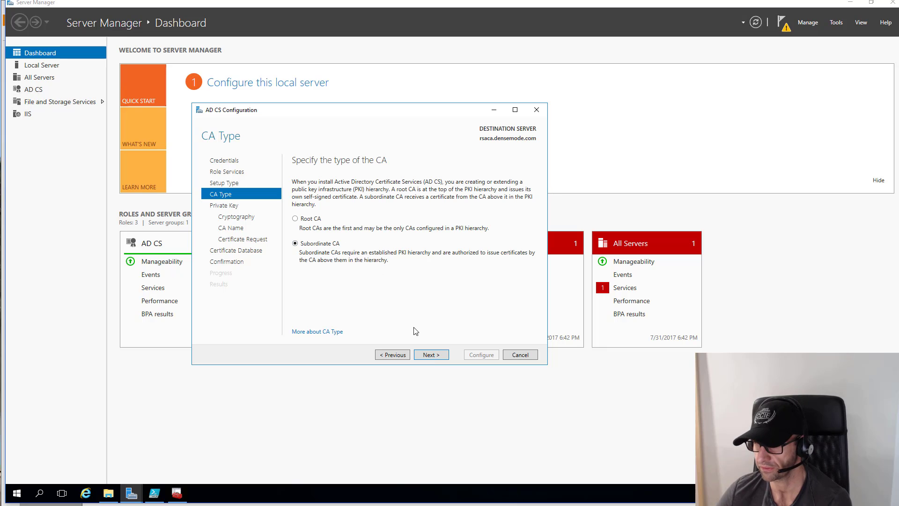
pyautogui.click(430, 355)
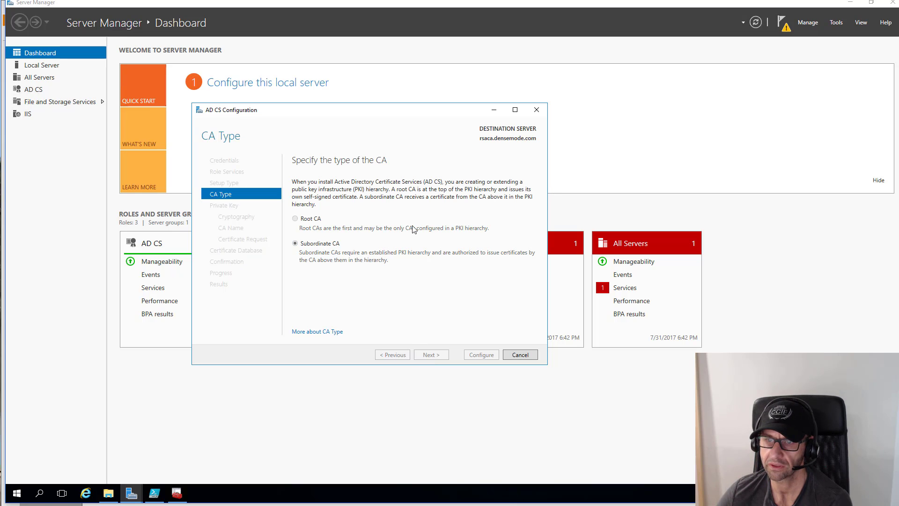
# Accept the private key setting and choose SHA384 as the signing hash algorithm with the RSA provider and 2048 key length
pyautogui.click(431, 354)
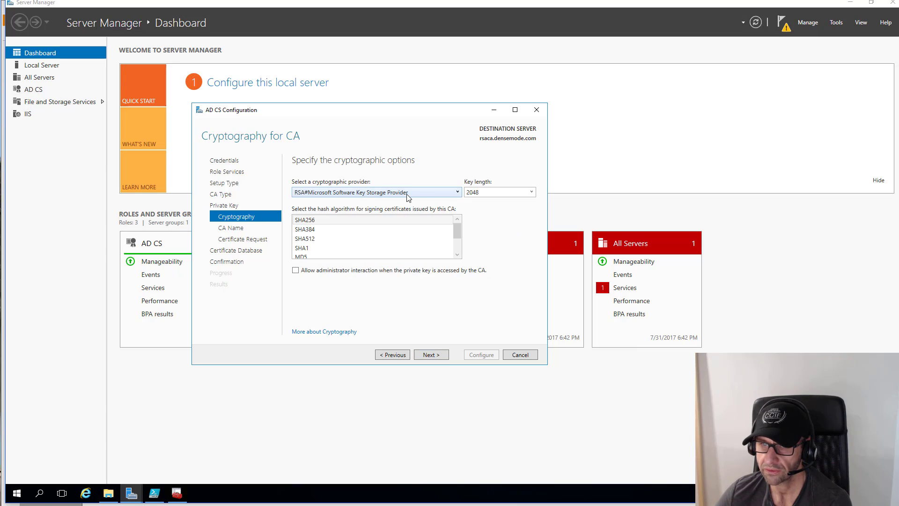
pyautogui.click(322, 231)
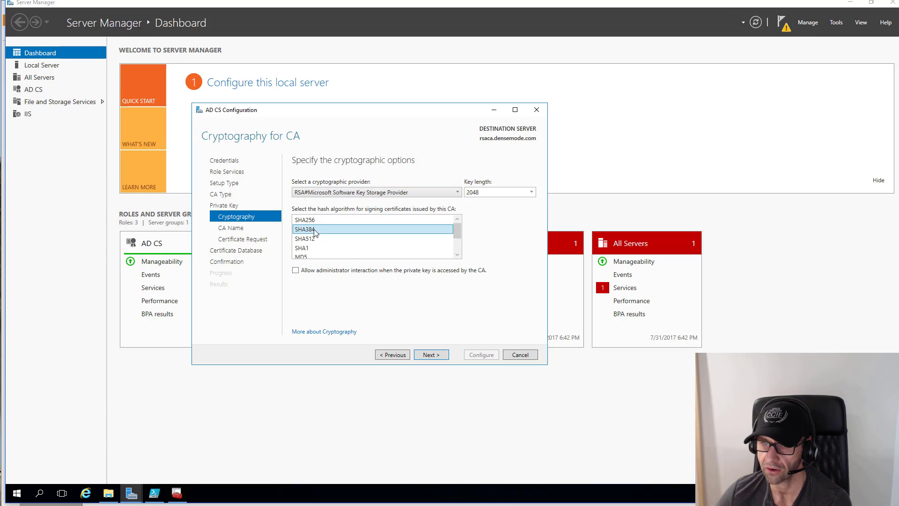
pyautogui.click(427, 354)
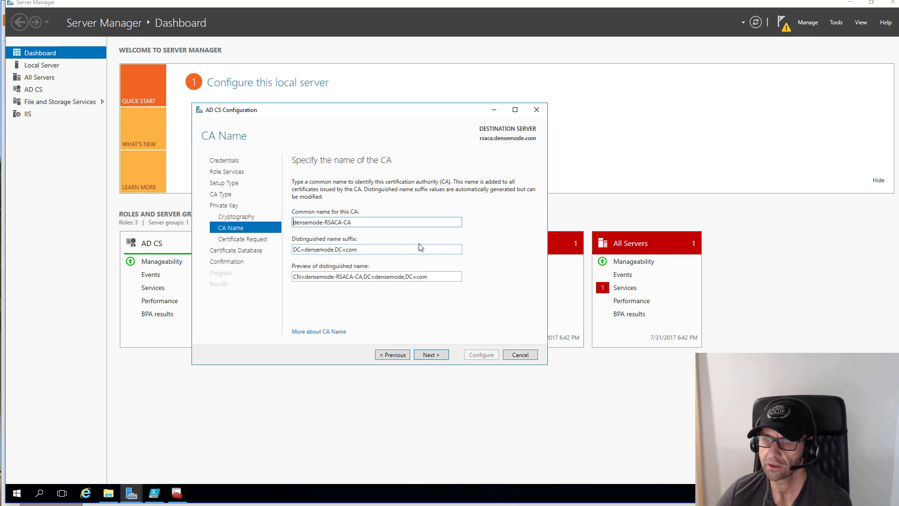
pyautogui.doubleClick(382, 222)
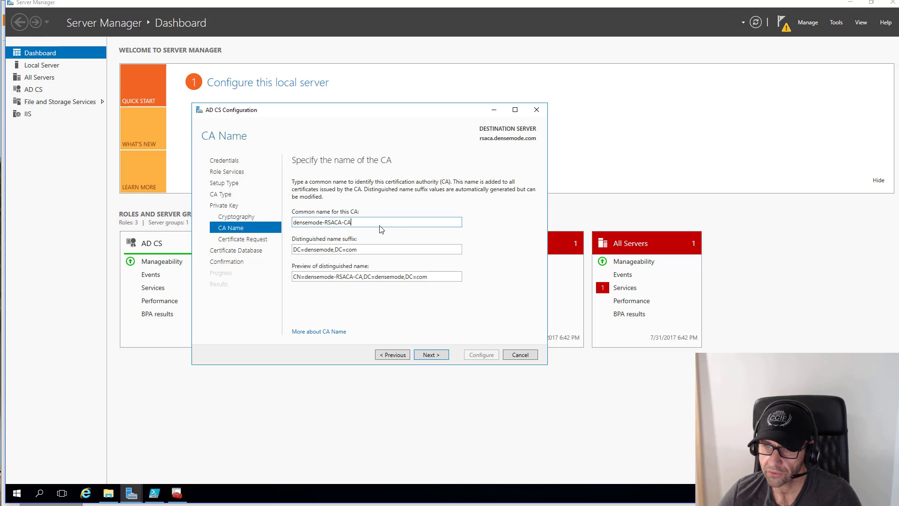
pyautogui.moveTo(382, 223); pyautogui.dragTo(255, 224)
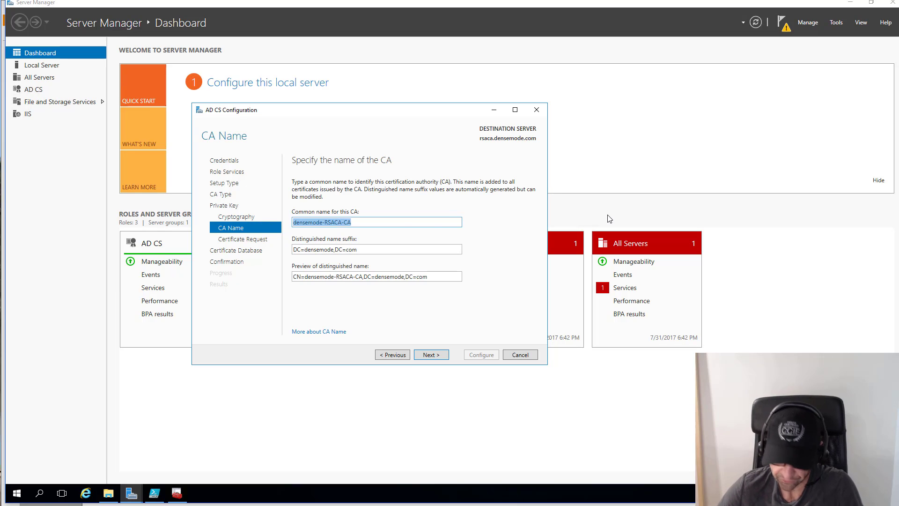
pyautogui.write('Densemode Root RSA Certification Authority')
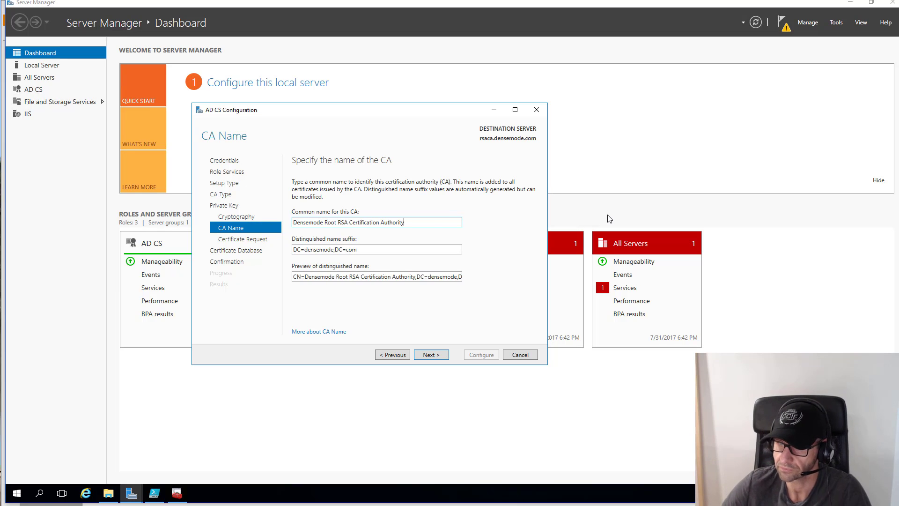
pyautogui.press('BackSpace')
pyautogui.press('BackSpace')
pyautogui.press('BackSpace')
pyautogui.press('BackSpace')
pyautogui.press('BackSpace')
pyautogui.press('BackSpace')
pyautogui.press('BackSpace')
pyautogui.press('BackSpace')
pyautogui.press('BackSpace')
pyautogui.press('BackSpace')
pyautogui.press('BackSpace')
pyautogui.press('BackSpace')
pyautogui.press('BackSpace')
pyautogui.press('BackSpace')
pyautogui.press('BackSpace')
pyautogui.press('BackSpace')
pyautogui.press('BackSpace')
pyautogui.press('BackSpace')
pyautogui.press('BackSpace')
pyautogui.press('BackSpace')
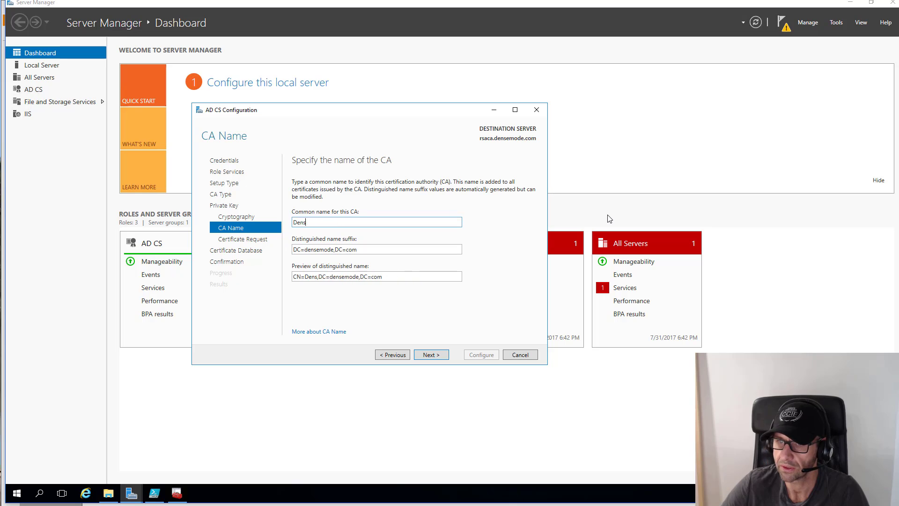
pyautogui.press('BackSpace')
pyautogui.press('BackSpace')
pyautogui.press('BackSpace')
pyautogui.press('BackSpace')
# Set the CA's common name to Densemode-RSA-ECA and proceed to the certificate request settings
pyautogui.write('Densemode-')
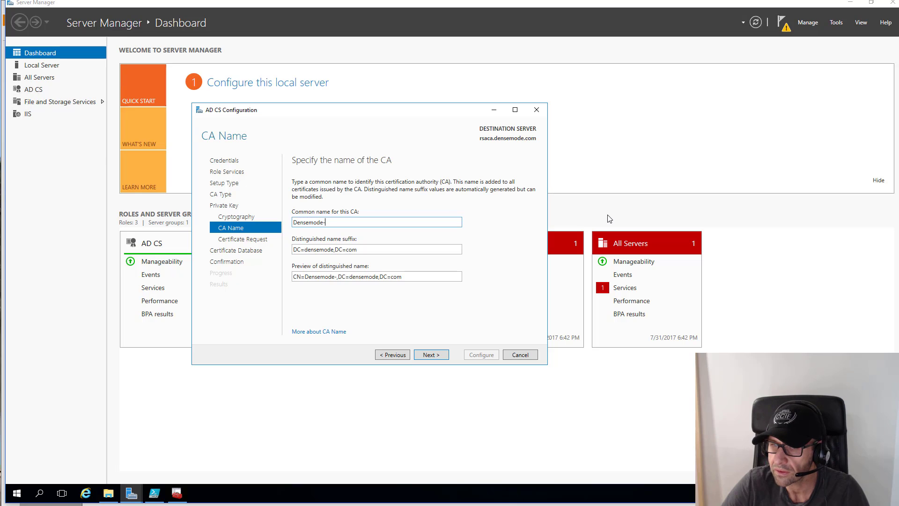
pyautogui.write('RSA')
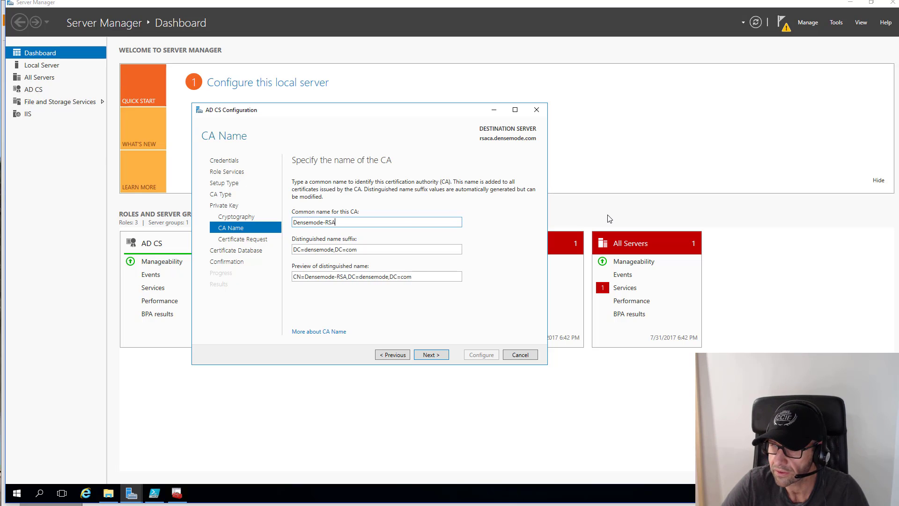
pyautogui.write('-')
pyautogui.write('E')
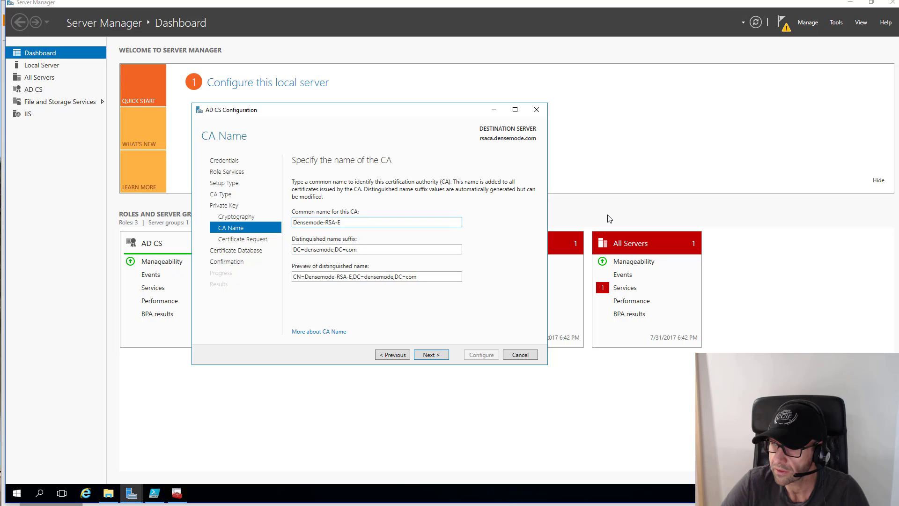
pyautogui.write('CA')
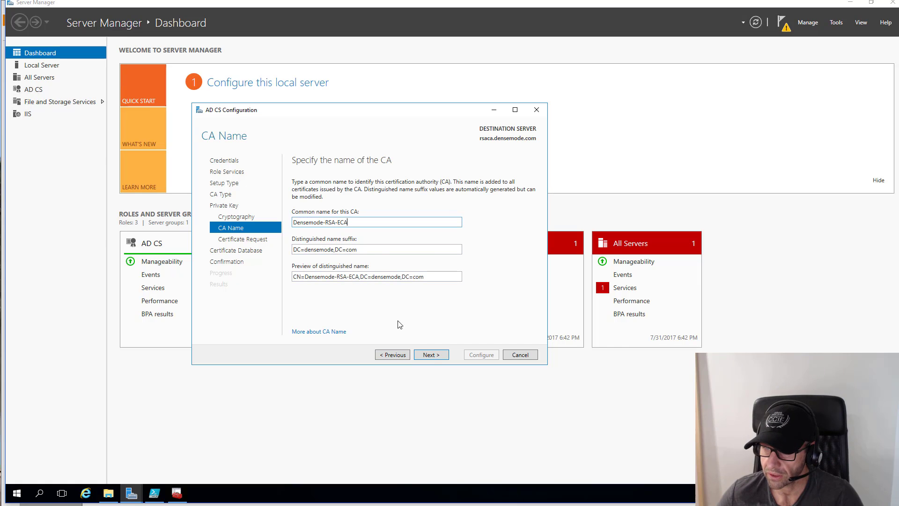
pyautogui.click(430, 359)
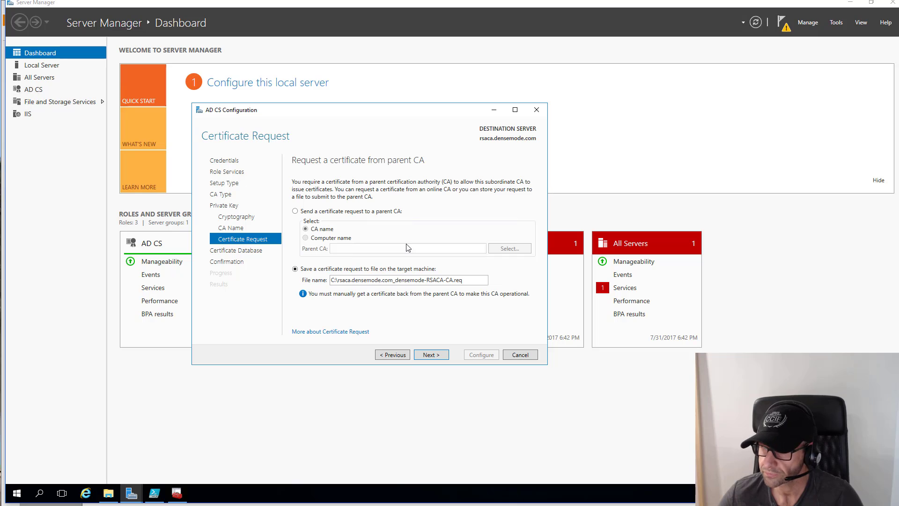
# Keep saving the certificate request to C:\rsaca.densemode.com_densemode-RSACA-CA.req and accept the default certificate database locations
pyautogui.tripleClick(466, 279)
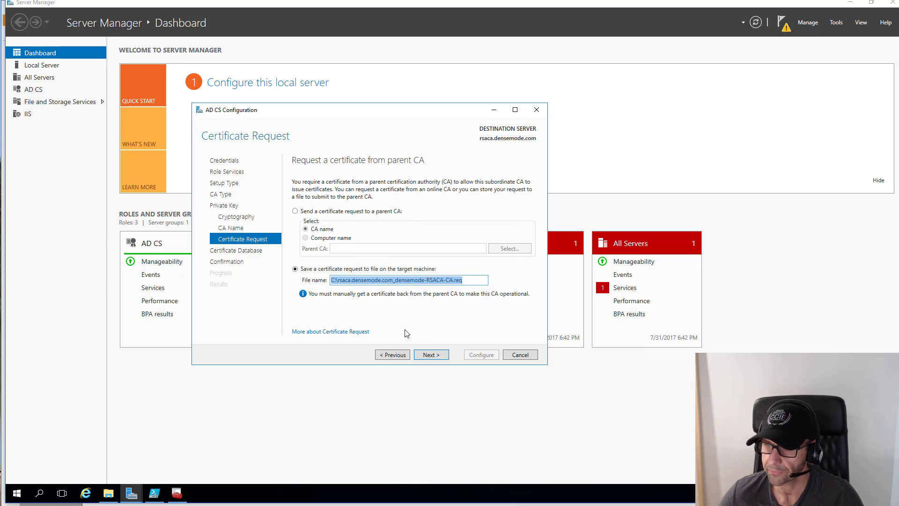
pyautogui.click(430, 355)
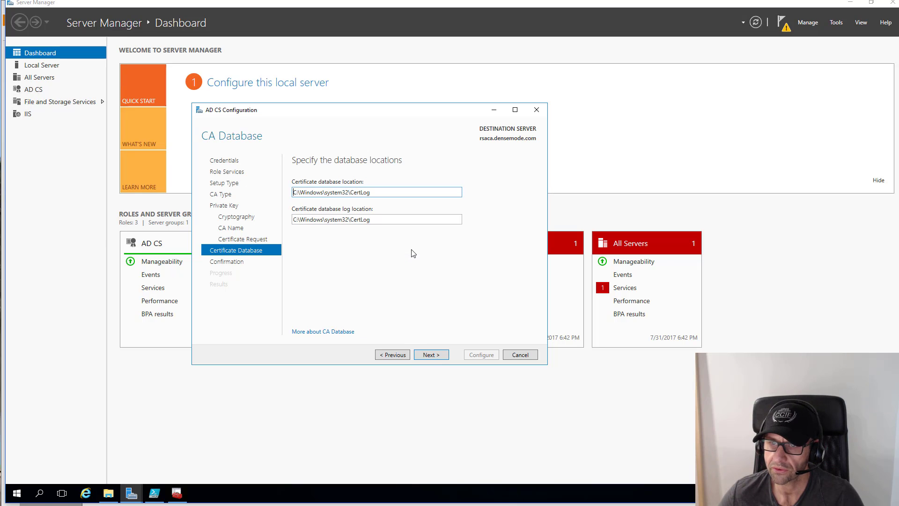
pyautogui.click(431, 355)
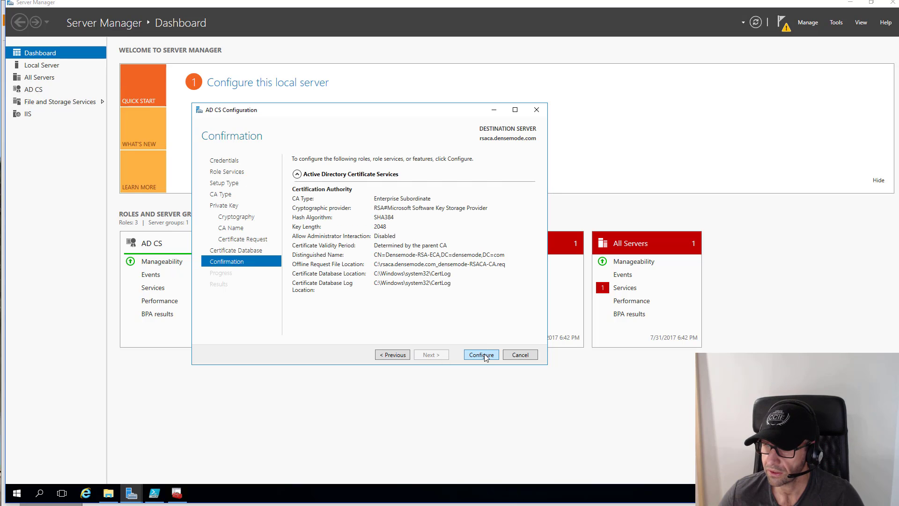
# Apply the AD CS configuration, close the results, and decline configuring additional role services
pyautogui.click(483, 355)
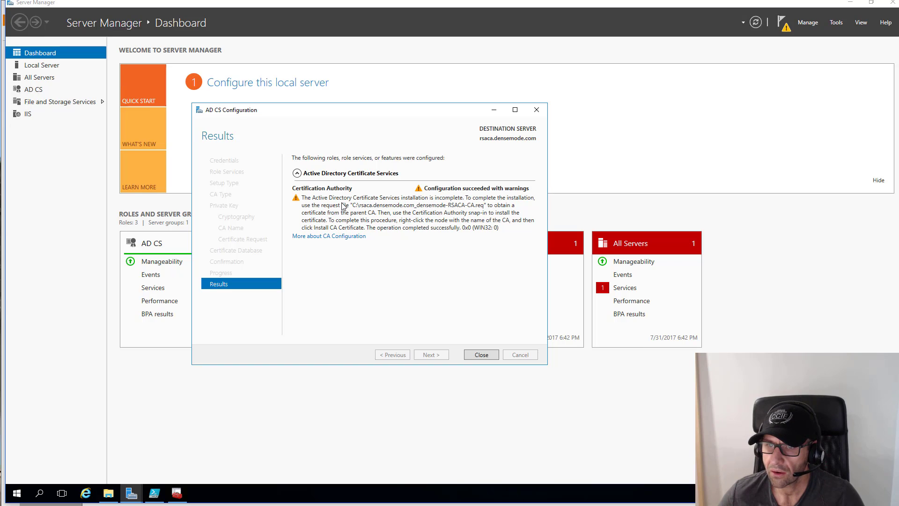
pyautogui.click(473, 357)
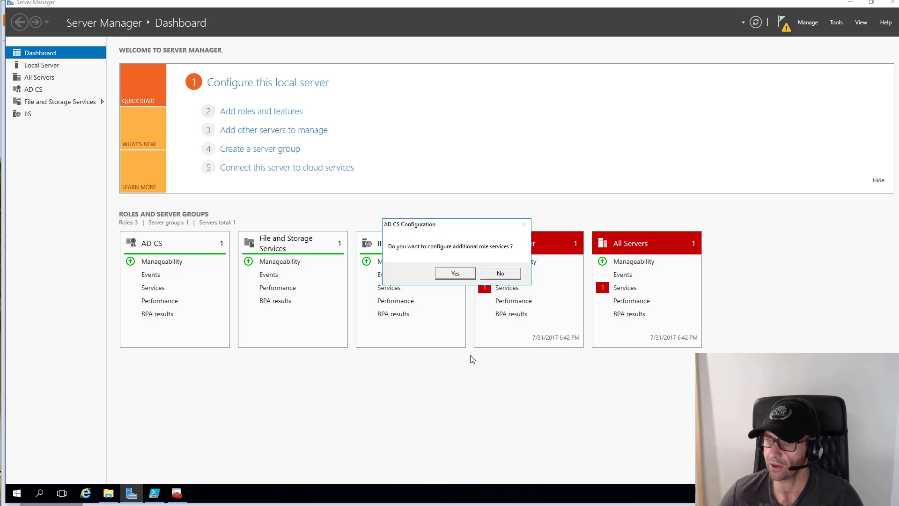
pyautogui.click(513, 274)
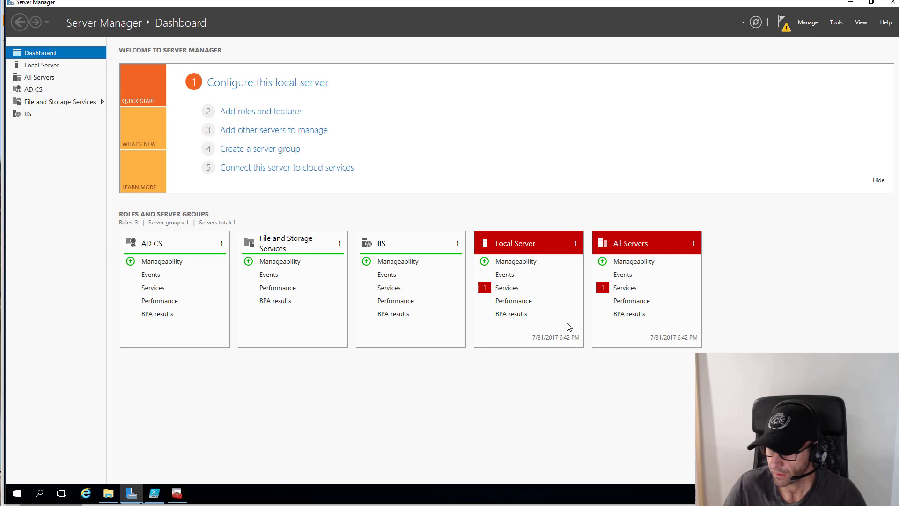
# Switch to File Explorer and open rsaca.densemode.com_densemode-RSACA-CA.req from Local Disk (C:) in Notepad
pyautogui.click(178, 493)
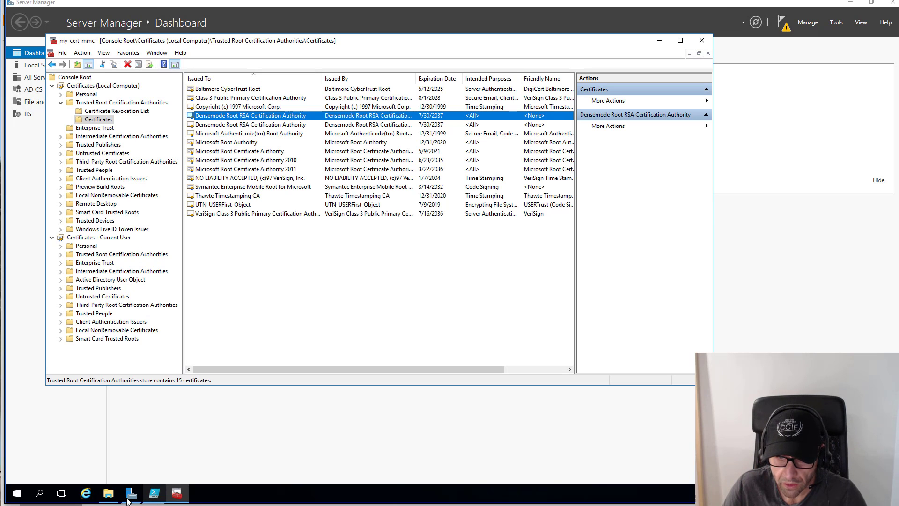
pyautogui.click(109, 491)
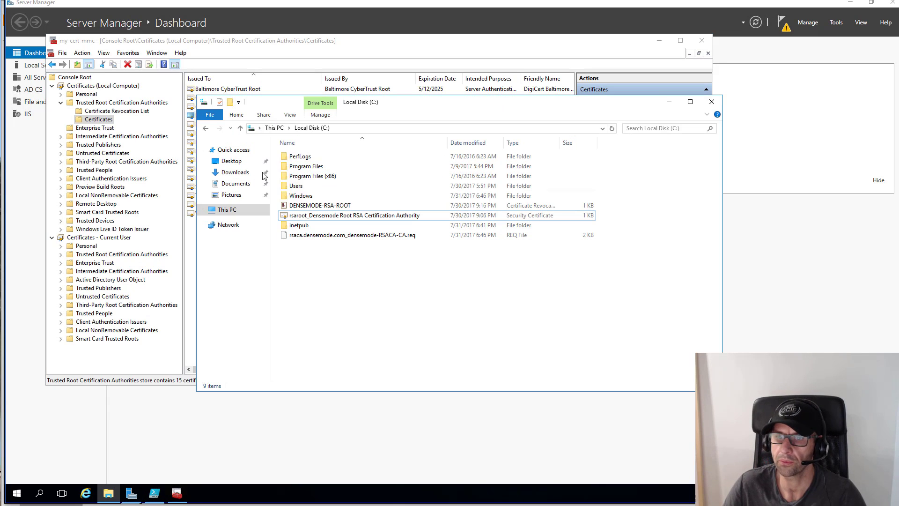
pyautogui.click(337, 235)
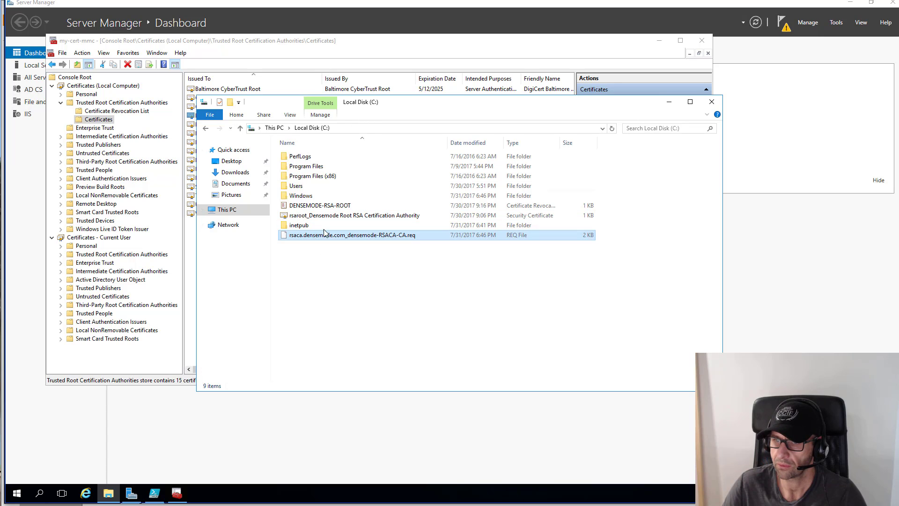
pyautogui.moveTo(448, 140); pyautogui.dragTo(462, 141)
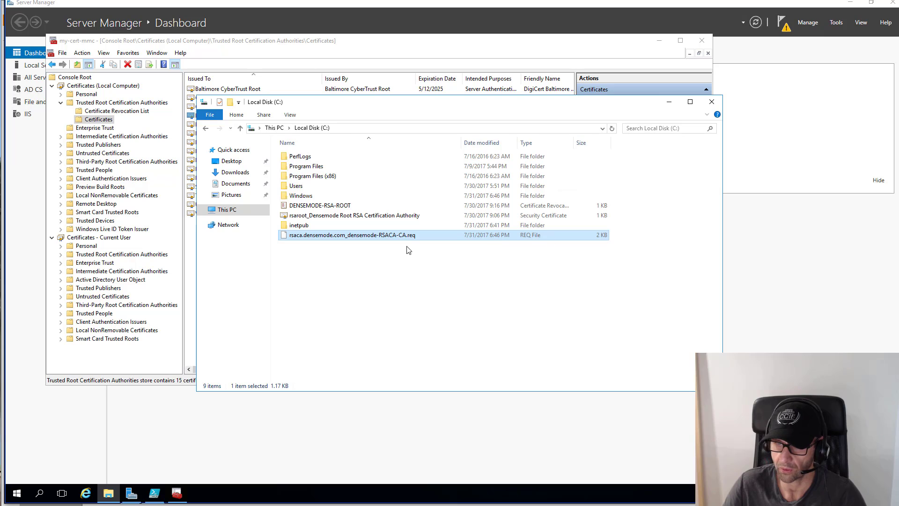
pyautogui.rightClick(370, 240)
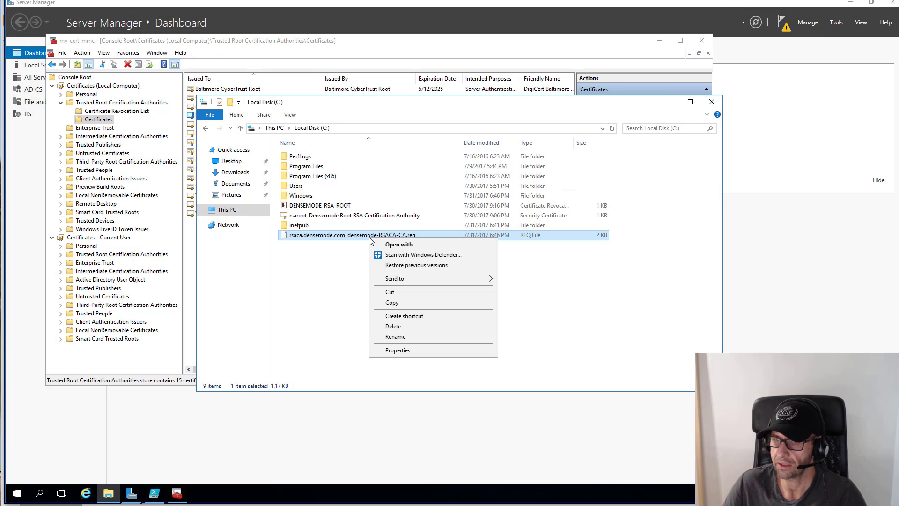
pyautogui.click(404, 246)
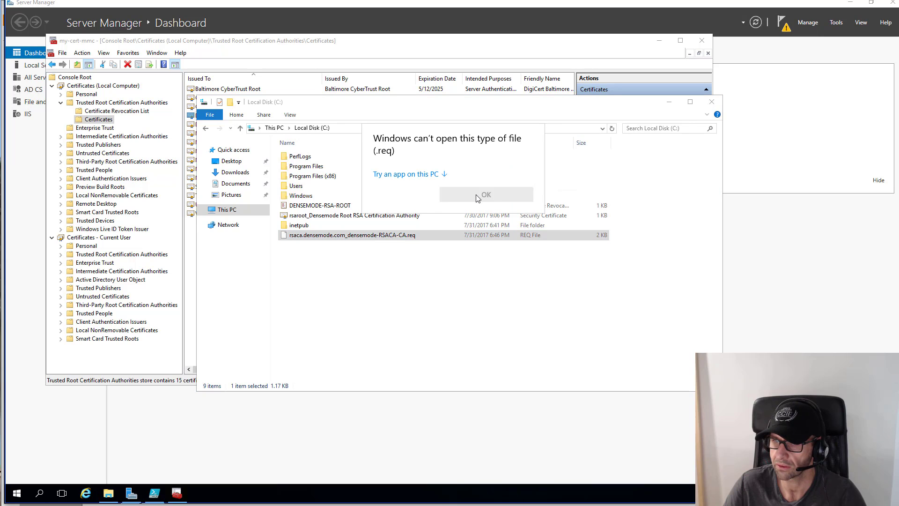
pyautogui.click(430, 174)
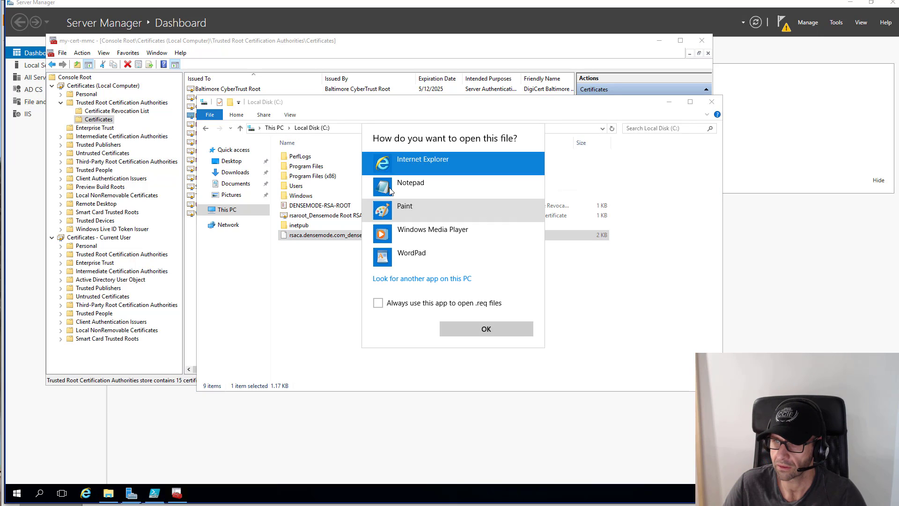
pyautogui.click(424, 185)
pyautogui.click(485, 329)
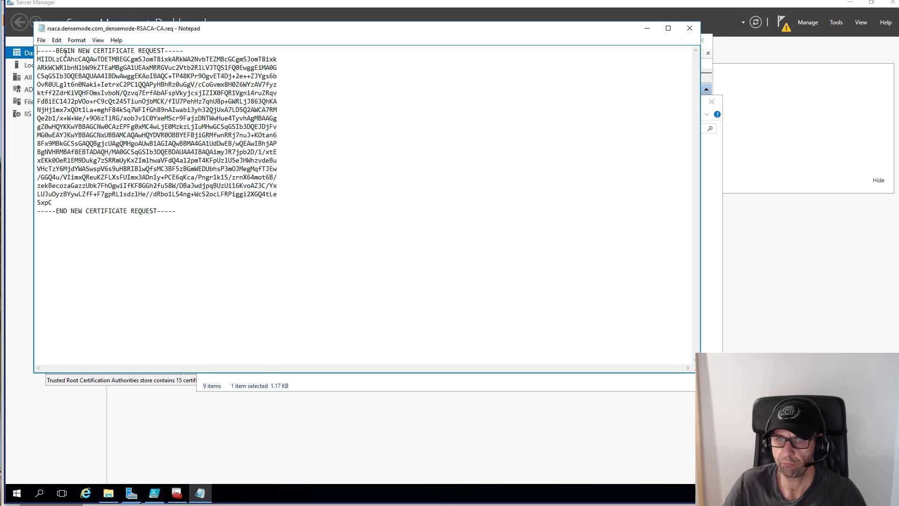
# Copy the entire certificate request text, including the BEGIN and END NEW CERTIFICATE REQUEST lines
pyautogui.moveTo(214, 225); pyautogui.dragTo(7, 54)
pyautogui.rightClick(152, 82)
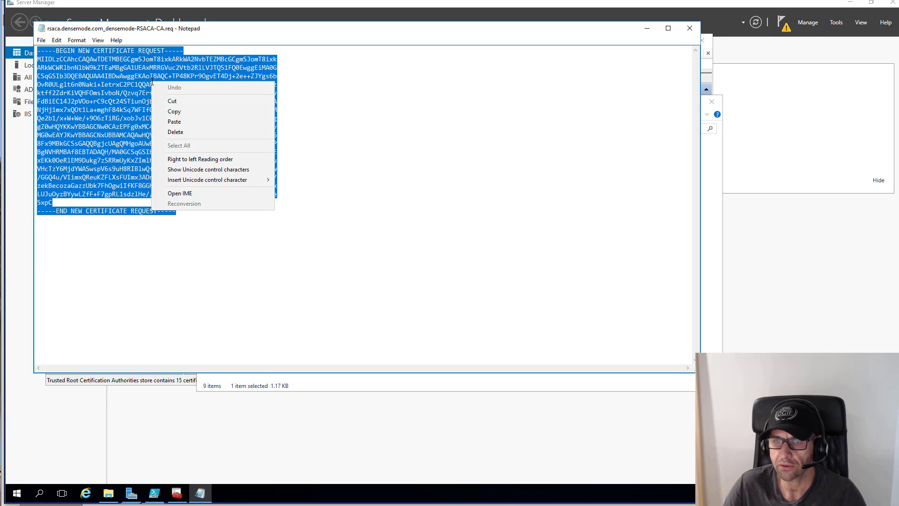
pyautogui.click(174, 112)
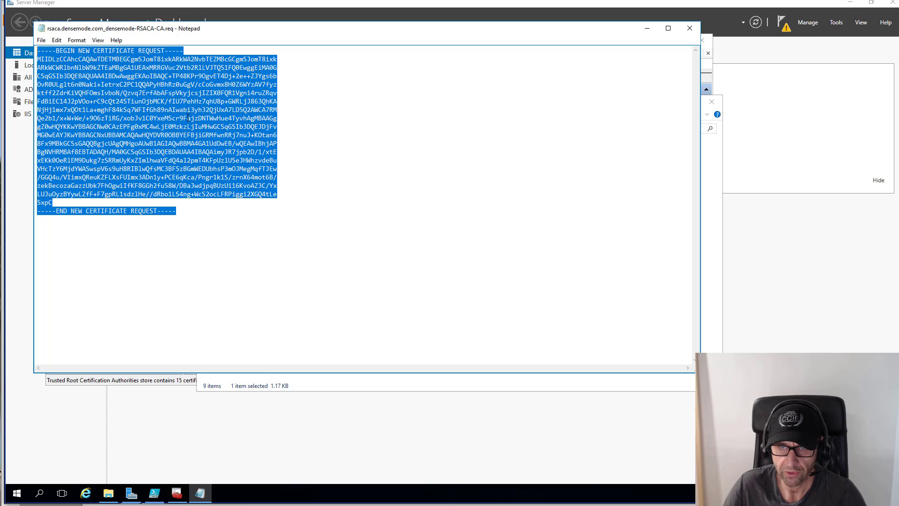
pyautogui.rightClick(174, 99)
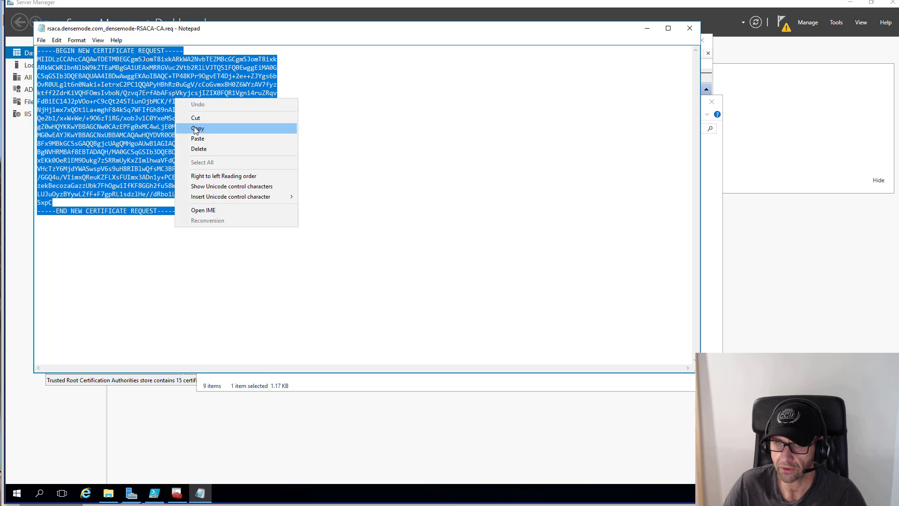
pyautogui.click(192, 126)
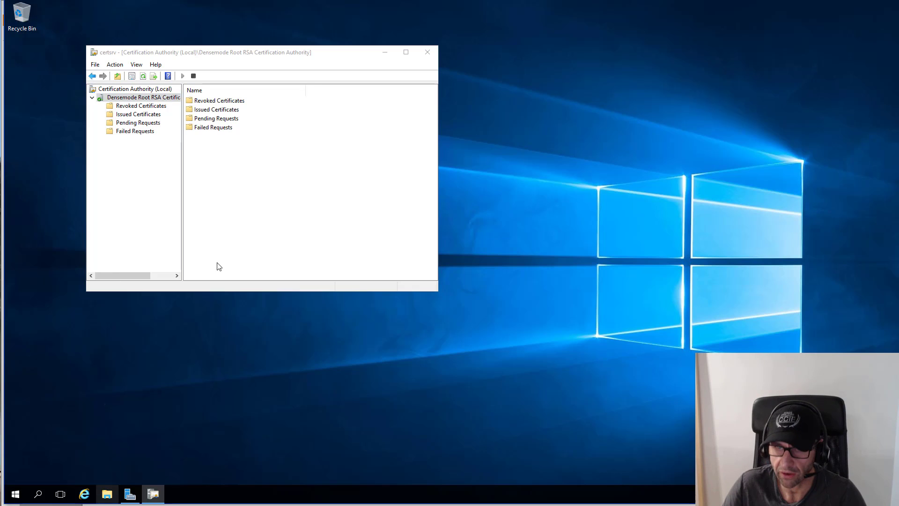
# On the root CA server, launch Notepad and paste the copied certificate request into the blank document
pyautogui.click(107, 494)
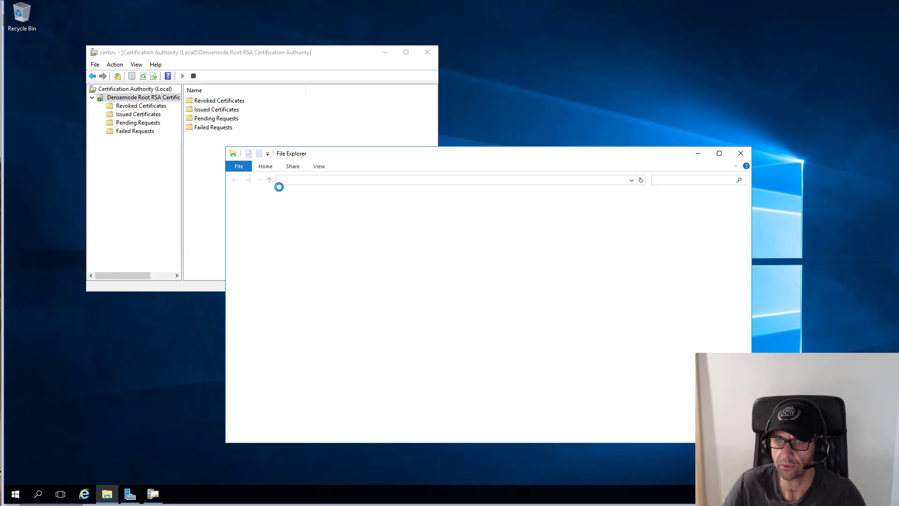
pyautogui.click(743, 153)
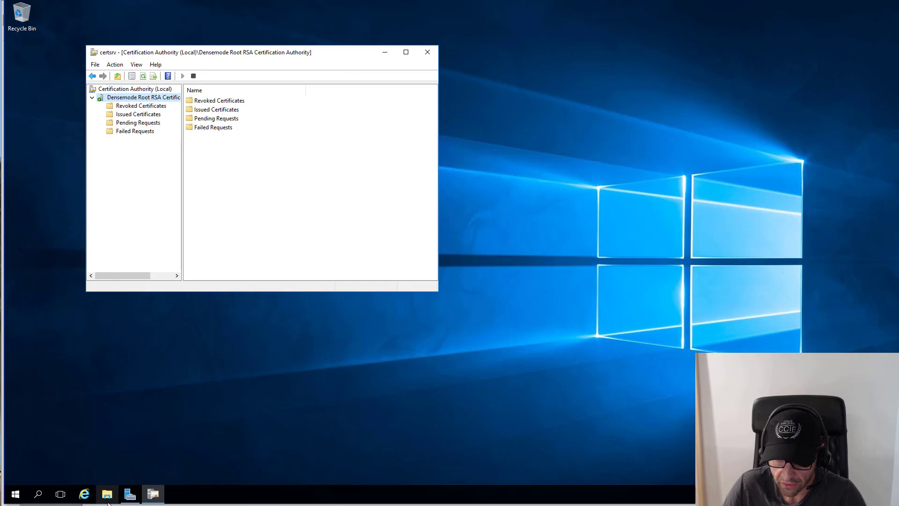
pyautogui.rightClick(15, 494)
pyautogui.click(37, 452)
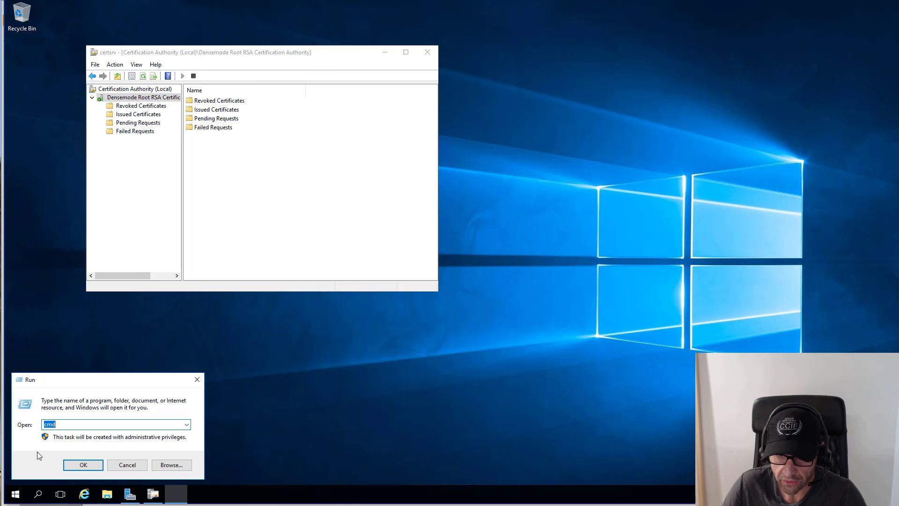
pyautogui.write('notepa')
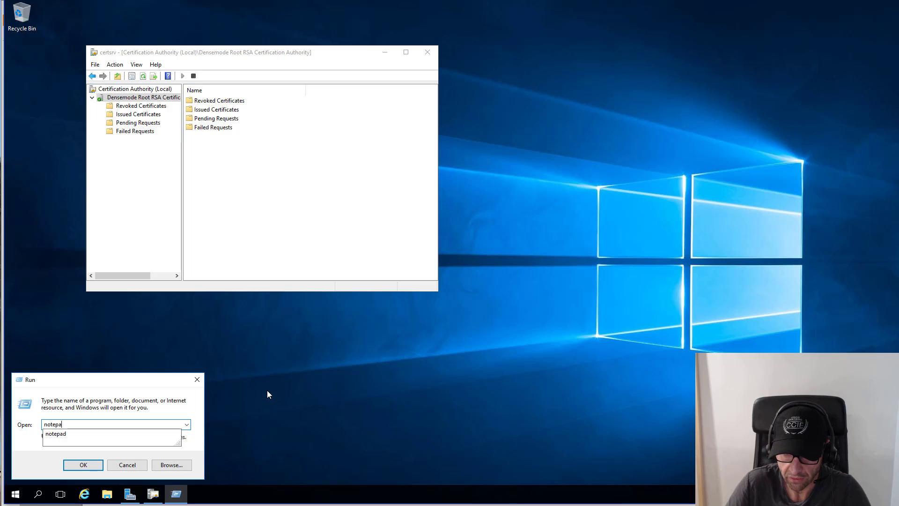
pyautogui.press('Down')
pyautogui.press('Return')
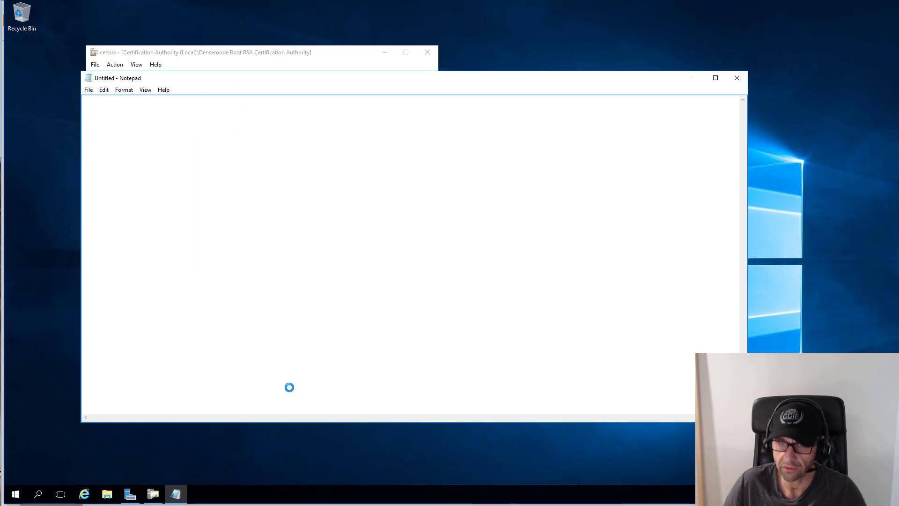
pyautogui.hotkey('ctrl', 'v')
# Save the pasted request to Local Disk (C:) as rsaeca.req with the file type All Files
pyautogui.click(89, 90)
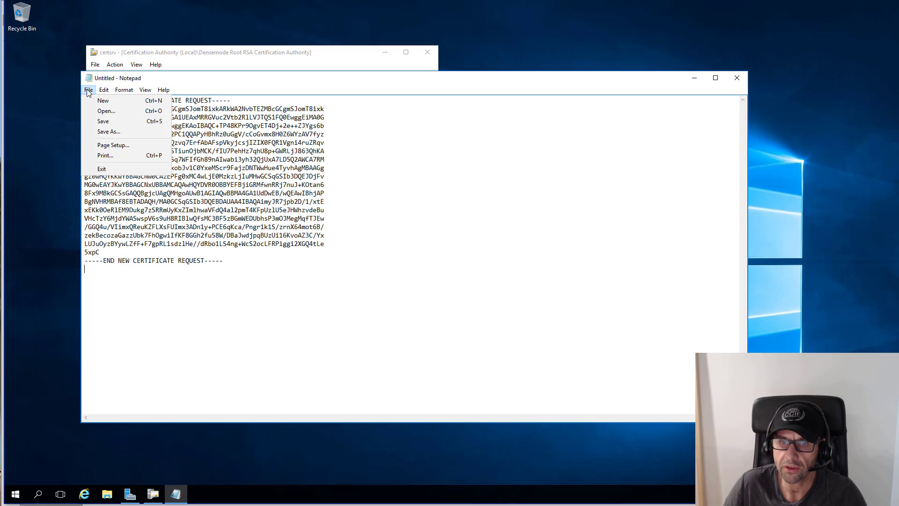
pyautogui.click(100, 131)
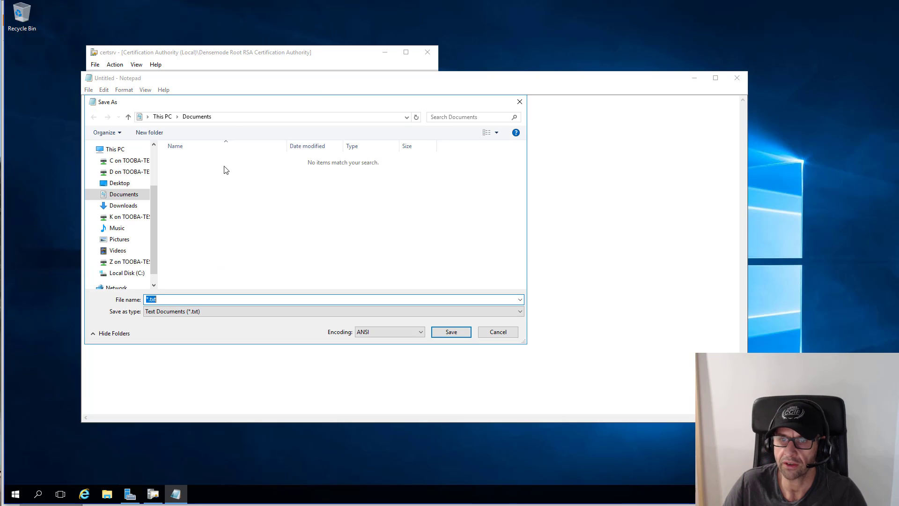
pyautogui.click(129, 273)
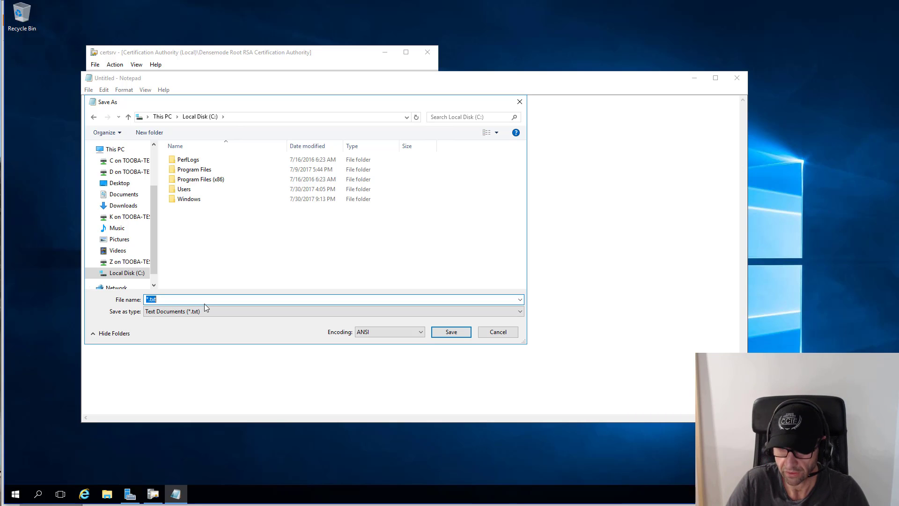
pyautogui.write('rsa')
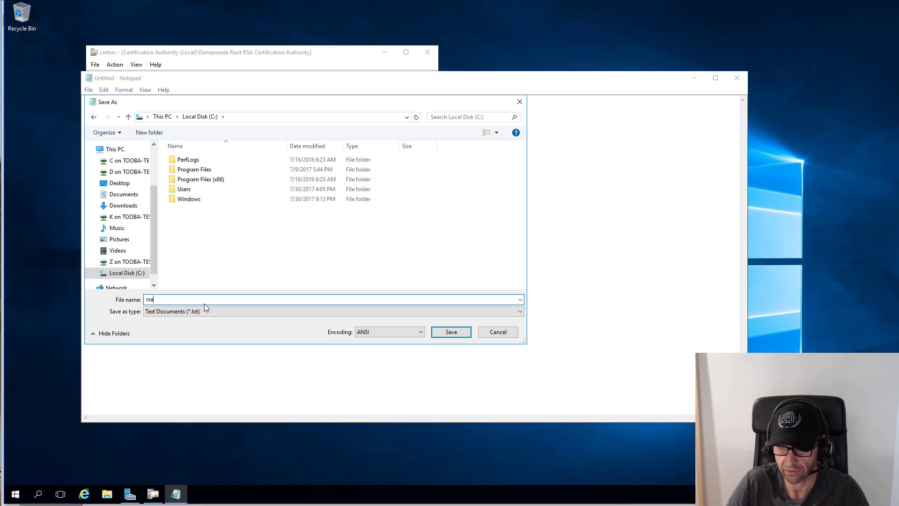
pyautogui.write('re')
pyautogui.press('BackSpace')
pyautogui.press('BackSpace')
pyautogui.write('e')
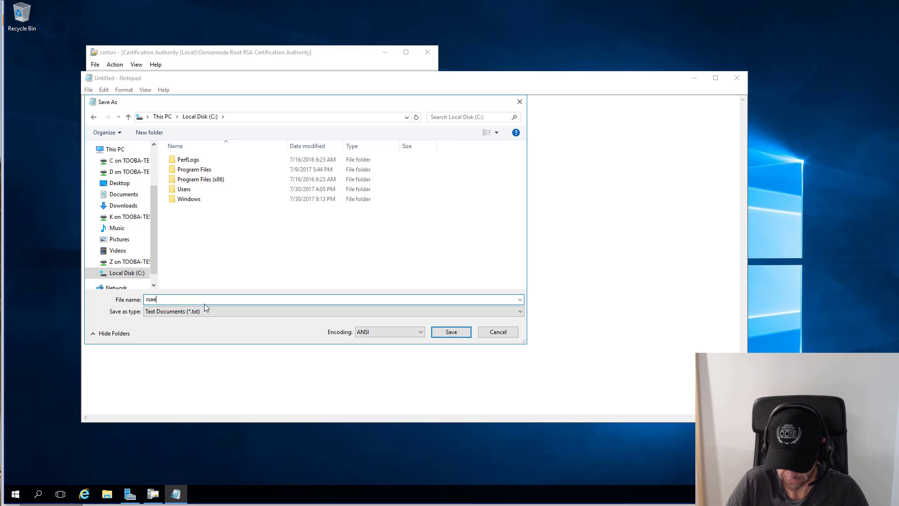
pyautogui.write('ca')
pyautogui.press('BackSpace')
pyautogui.press('BackSpace')
pyautogui.write('ca/r')
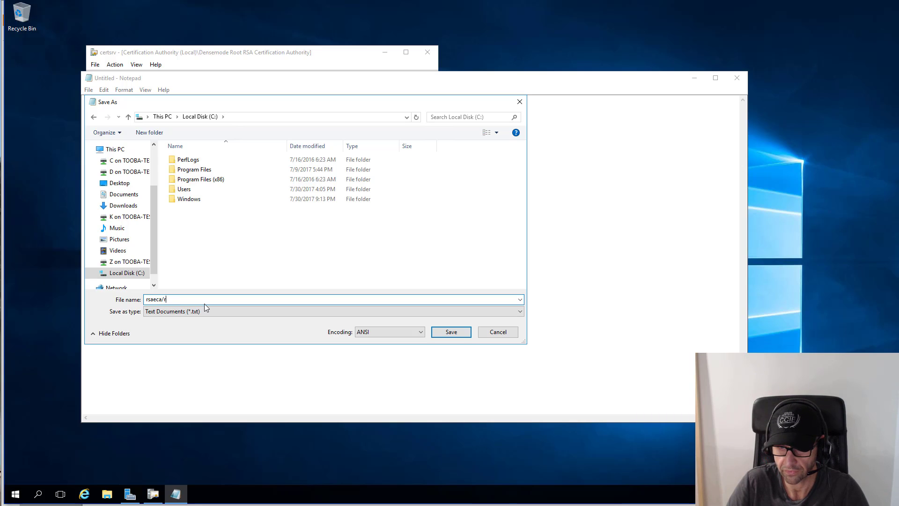
pyautogui.press('BackSpace')
pyautogui.write('.')
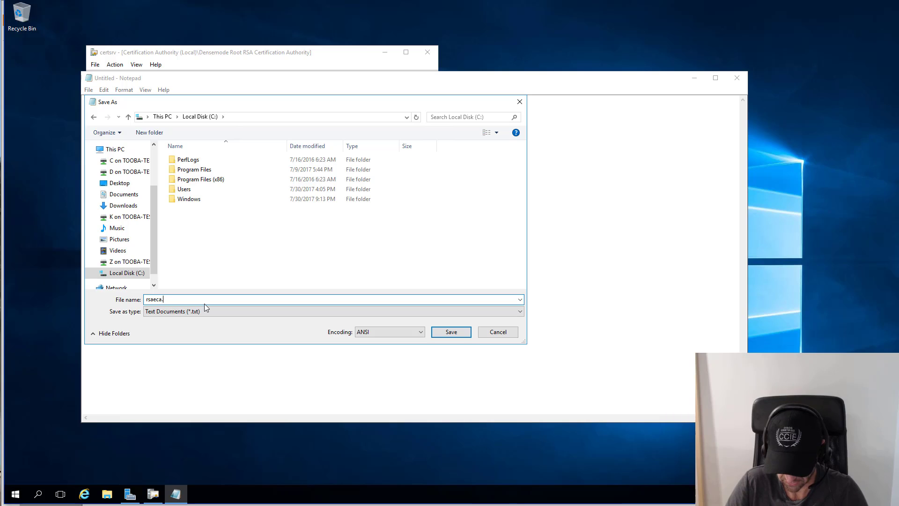
pyautogui.write('req')
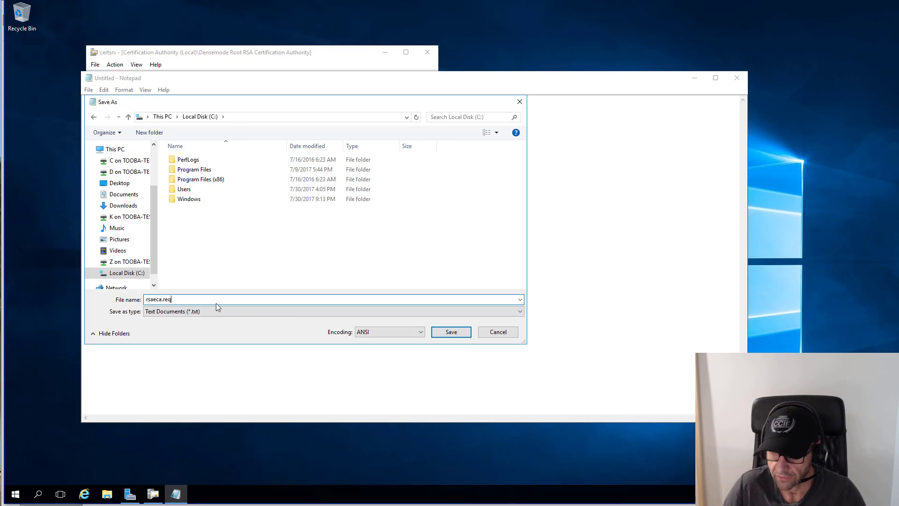
pyautogui.click(215, 311)
pyautogui.click(165, 320)
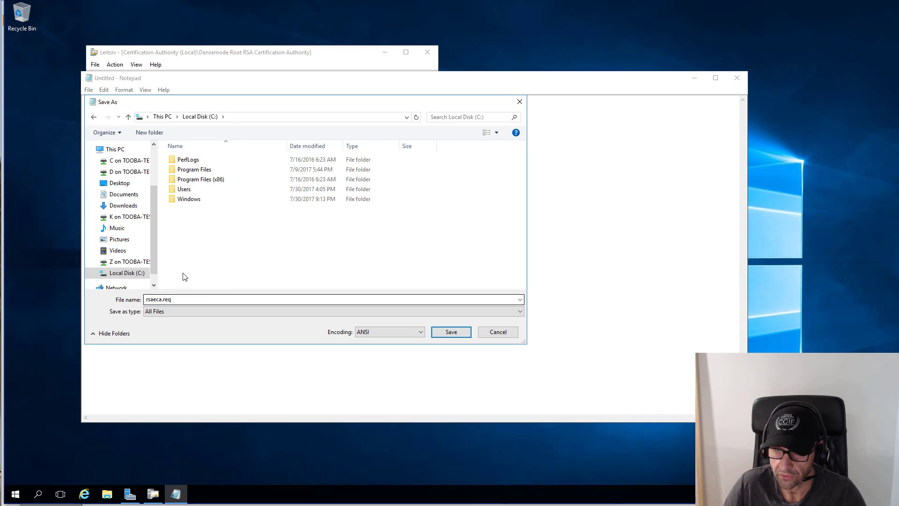
pyautogui.click(451, 331)
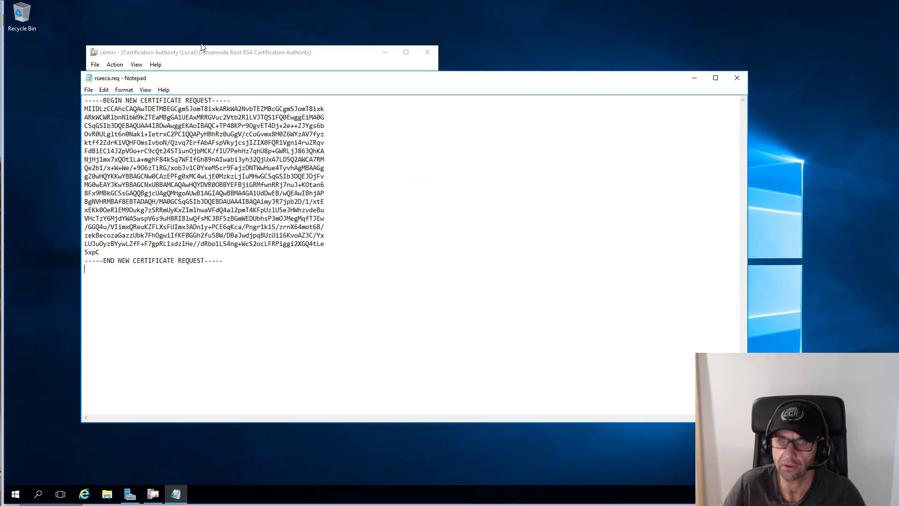
# Submit a new request to the Densemode Root RSA Certification Authority using rsaeca.req from Local Disk (C:)
pyautogui.click(107, 51)
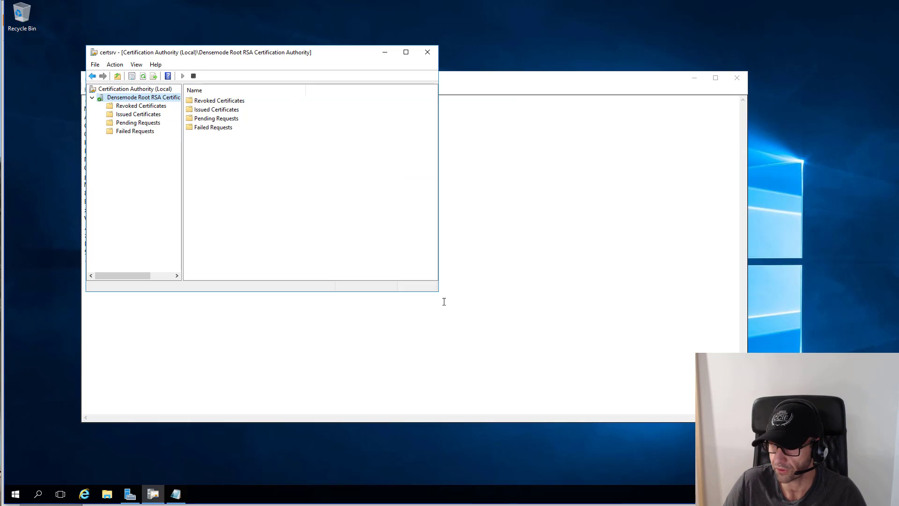
pyautogui.moveTo(437, 292); pyautogui.dragTo(616, 351)
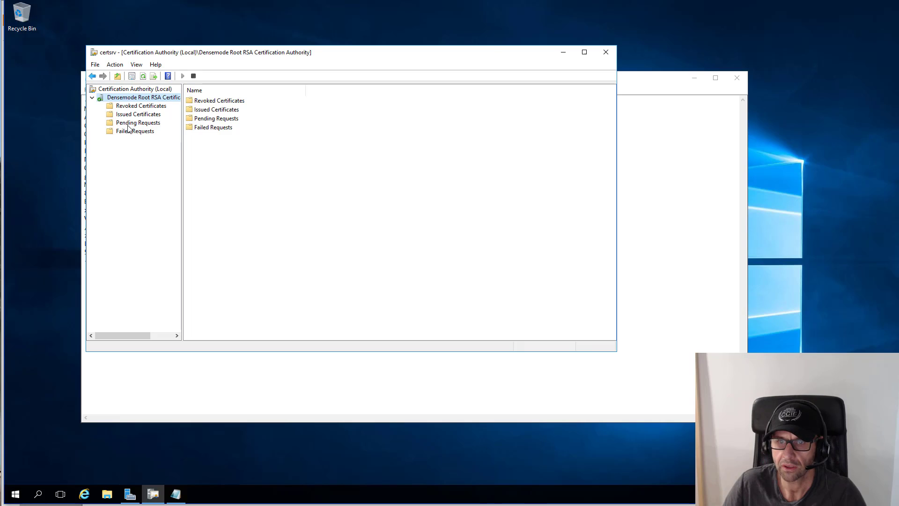
pyautogui.rightClick(122, 97)
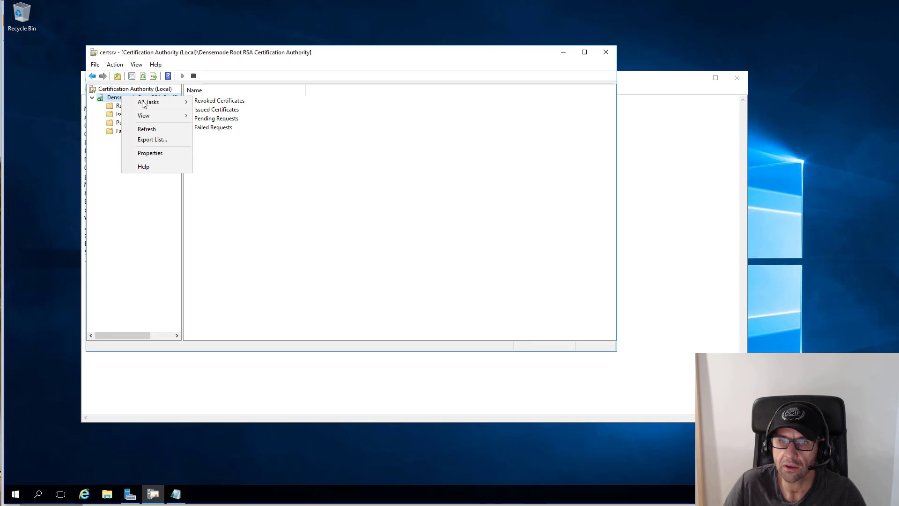
pyautogui.moveTo(149, 104)
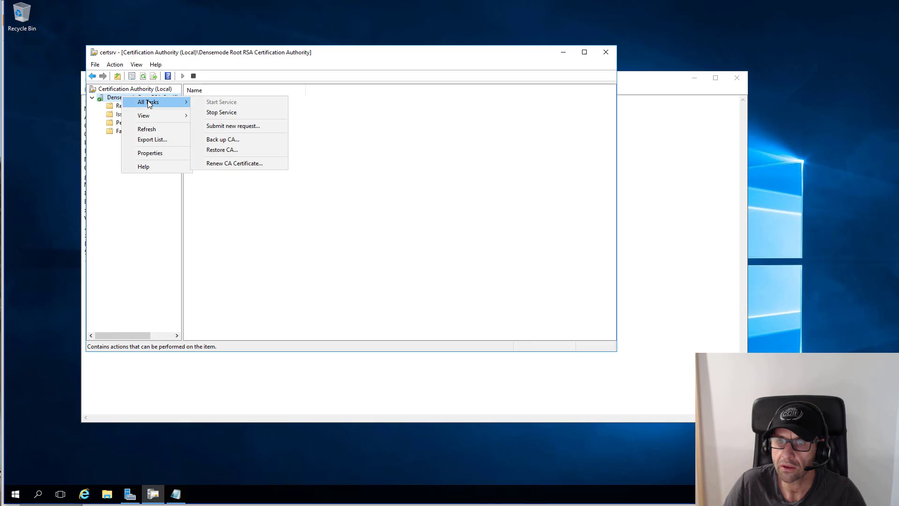
pyautogui.click(231, 127)
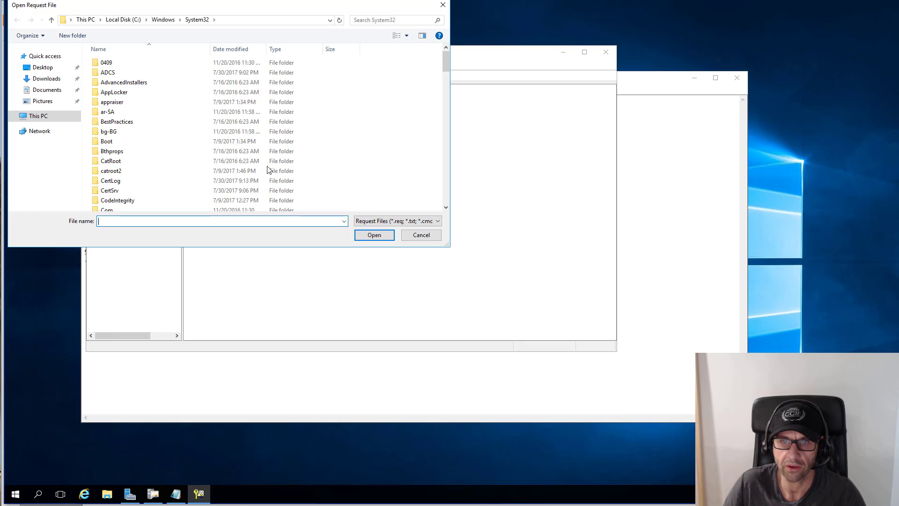
pyautogui.moveTo(448, 61); pyautogui.dragTo(434, 172)
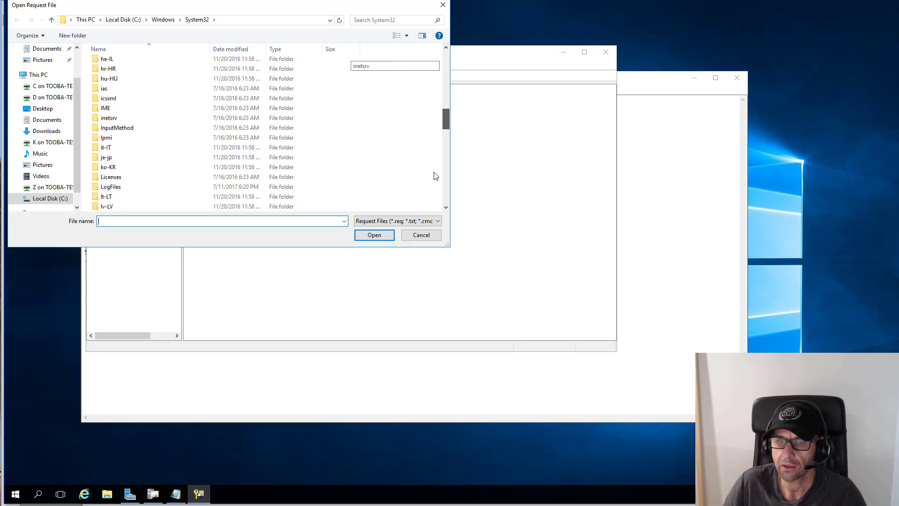
pyautogui.scroll(-10, 435, 176)
pyautogui.click(123, 19)
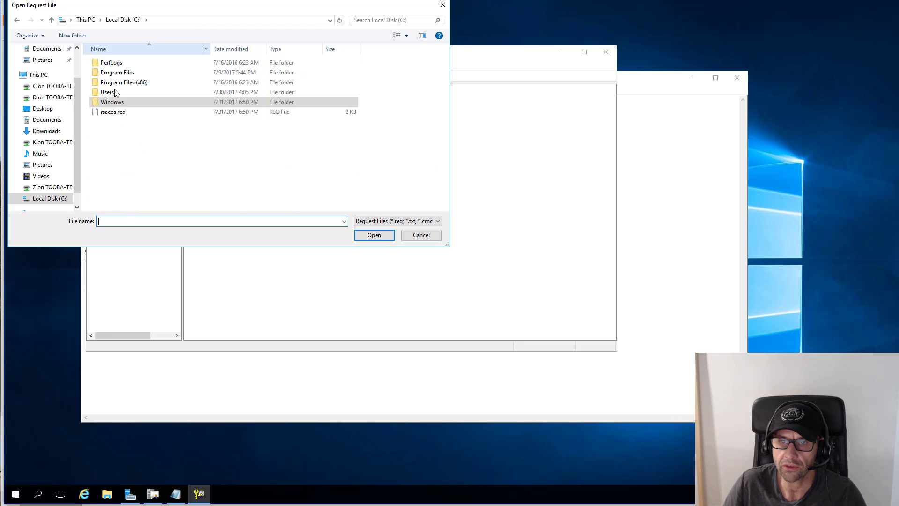
pyautogui.click(121, 112)
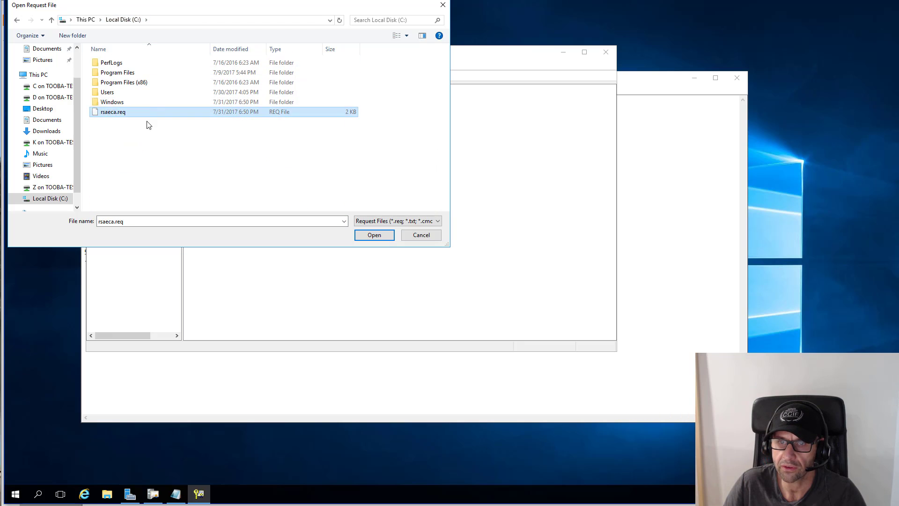
pyautogui.click(374, 235)
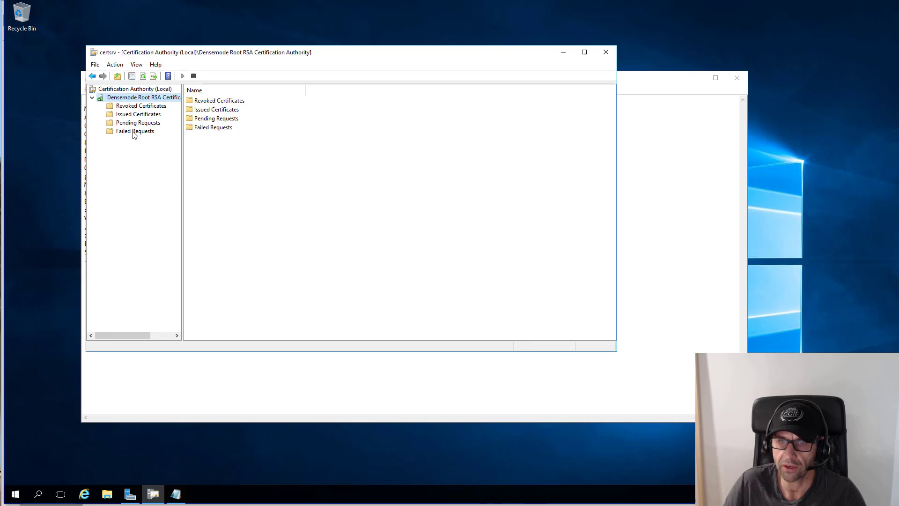
# Issue the certificate for pending request 2 on the root CA
pyautogui.click(116, 123)
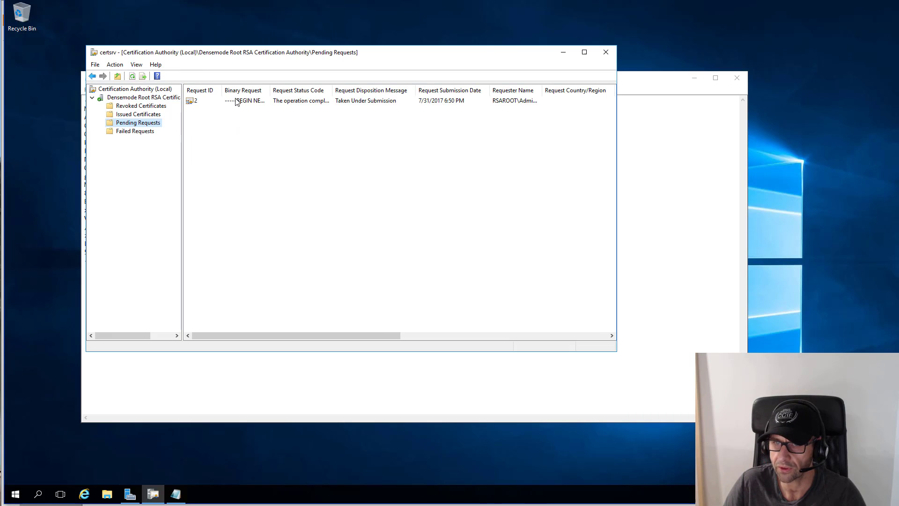
pyautogui.click(262, 100)
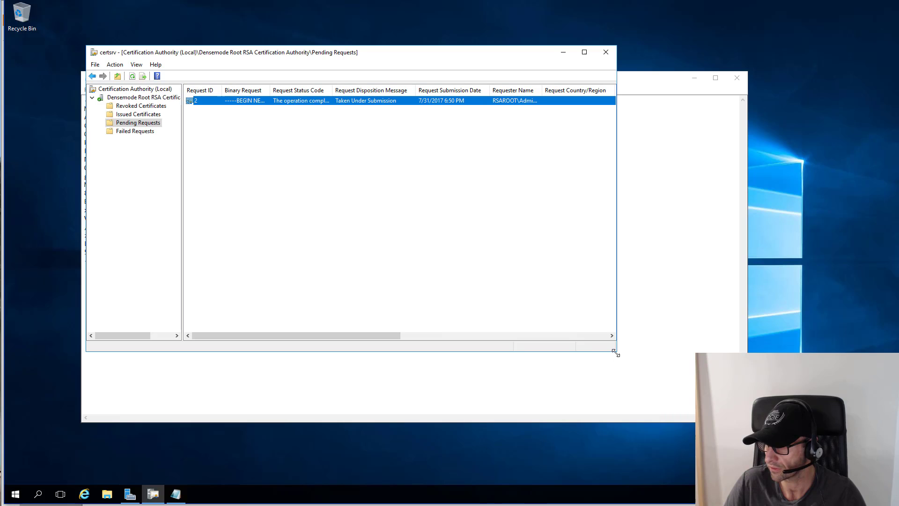
pyautogui.moveTo(618, 355); pyautogui.dragTo(711, 413)
pyautogui.moveTo(331, 90); pyautogui.dragTo(404, 90)
pyautogui.rightClick(216, 102)
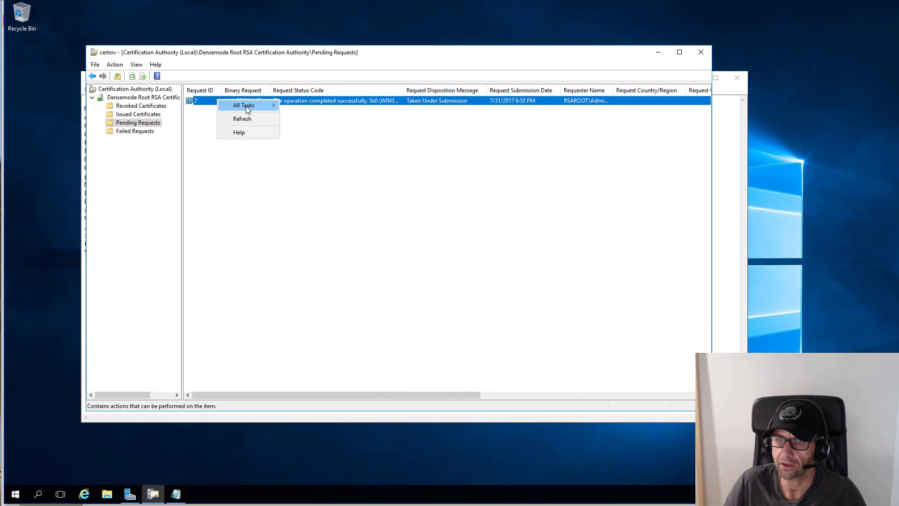
pyautogui.moveTo(268, 109)
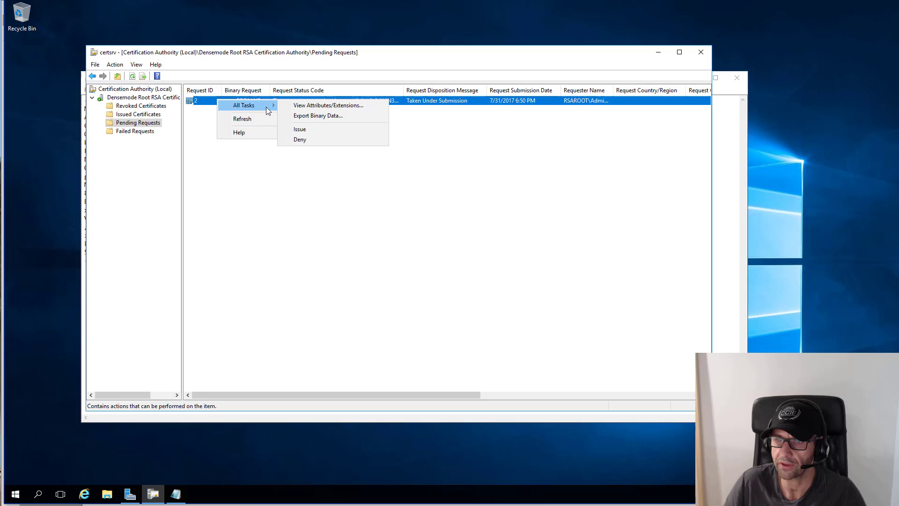
pyautogui.click(316, 132)
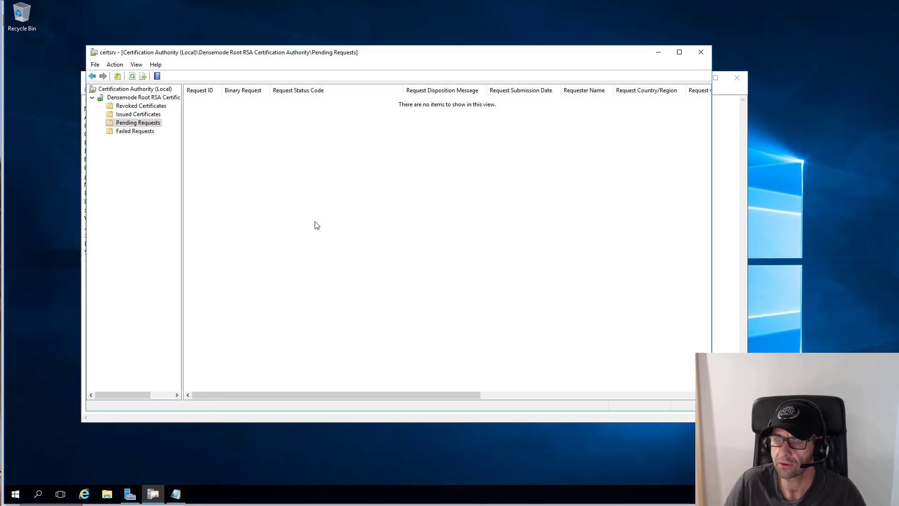
# Show the issued certificates and examine the SubCA entry, widening the Requester Name and Binary Certificate columns and checking its available tasks
pyautogui.click(138, 114)
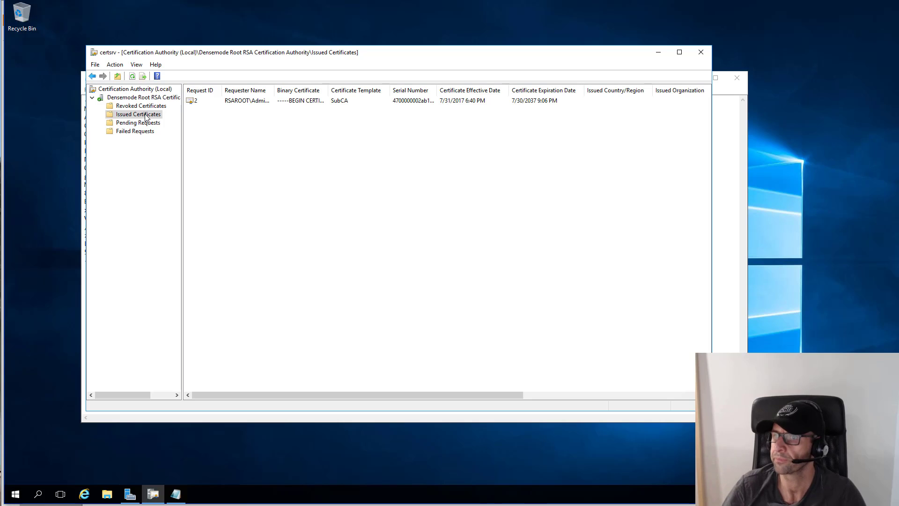
pyautogui.click(253, 100)
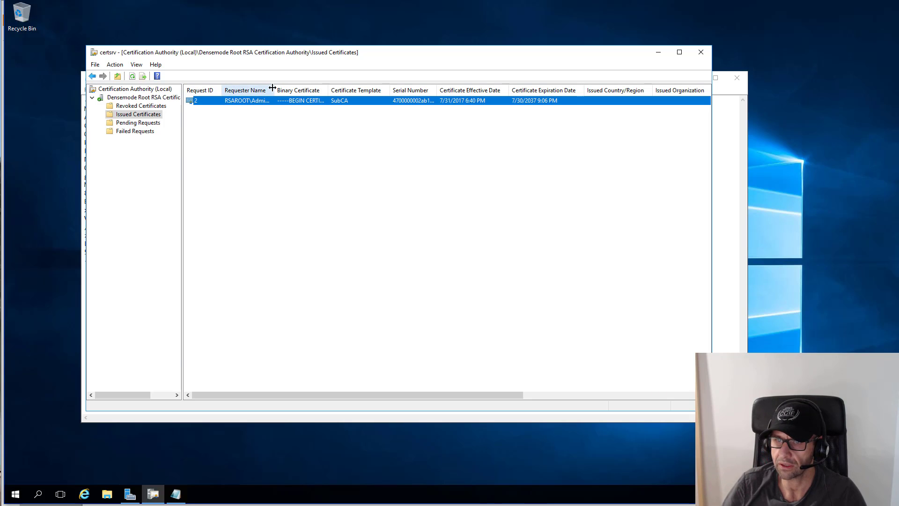
pyautogui.moveTo(272, 88); pyautogui.dragTo(286, 90)
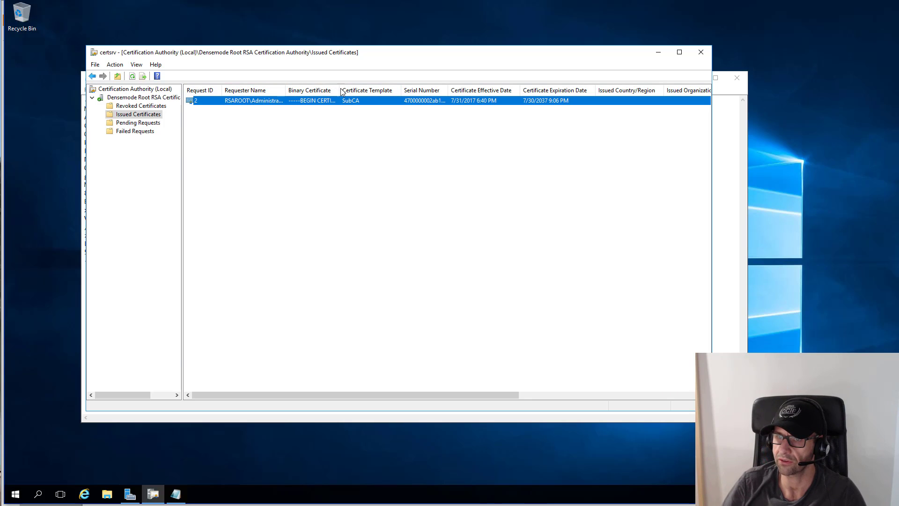
pyautogui.moveTo(340, 89); pyautogui.dragTo(354, 90)
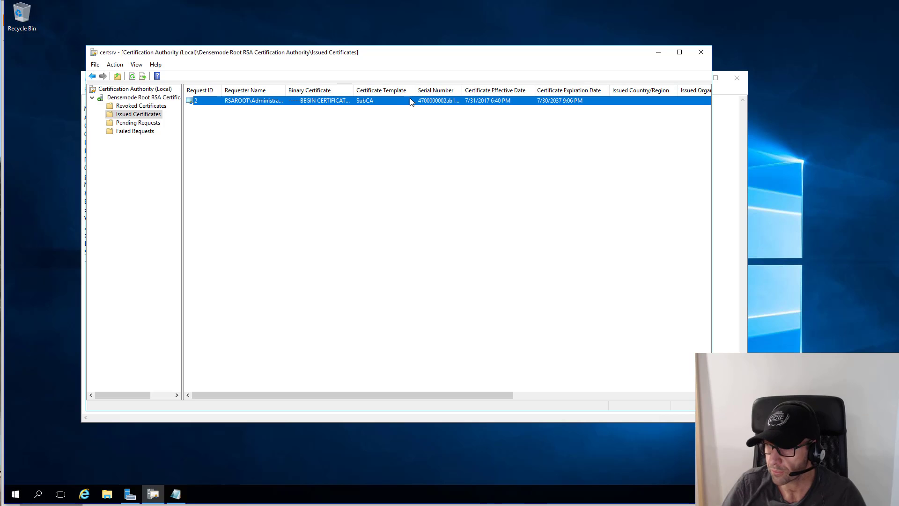
pyautogui.rightClick(227, 100)
pyautogui.click(387, 114)
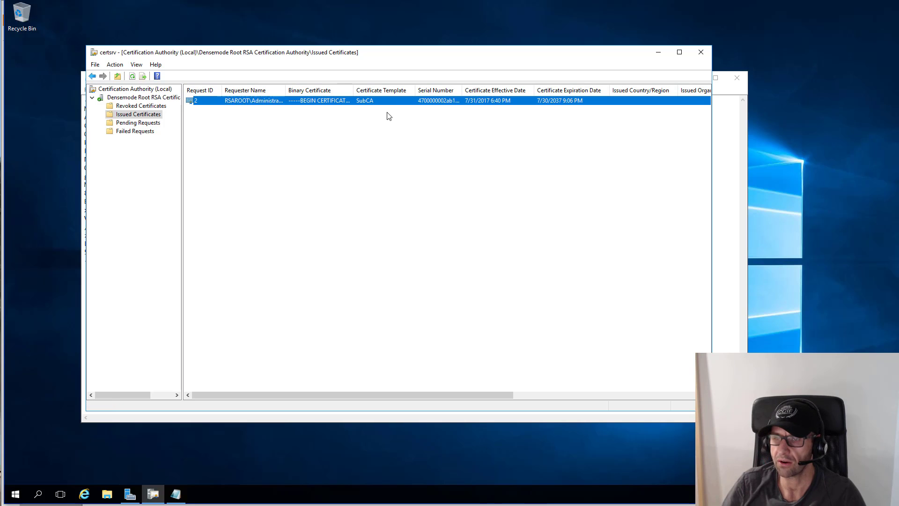
pyautogui.click(307, 102)
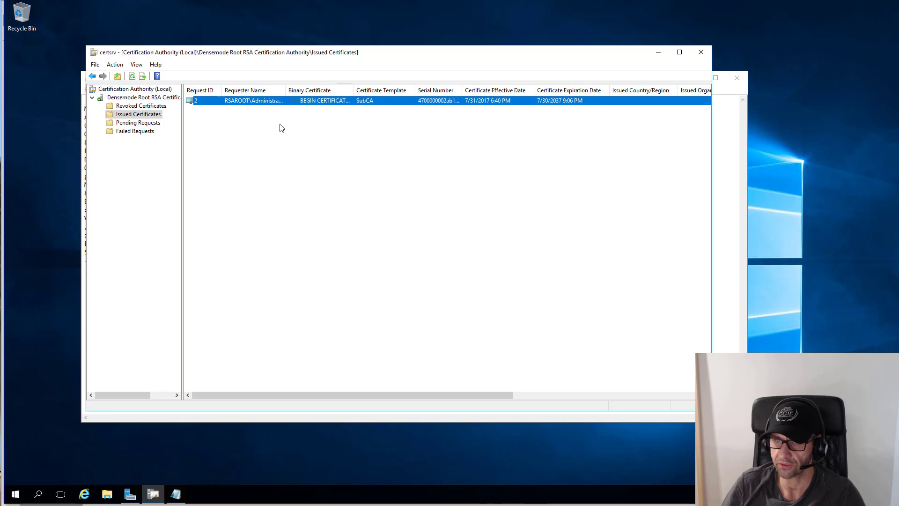
pyautogui.rightClick(228, 102)
pyautogui.moveTo(253, 123)
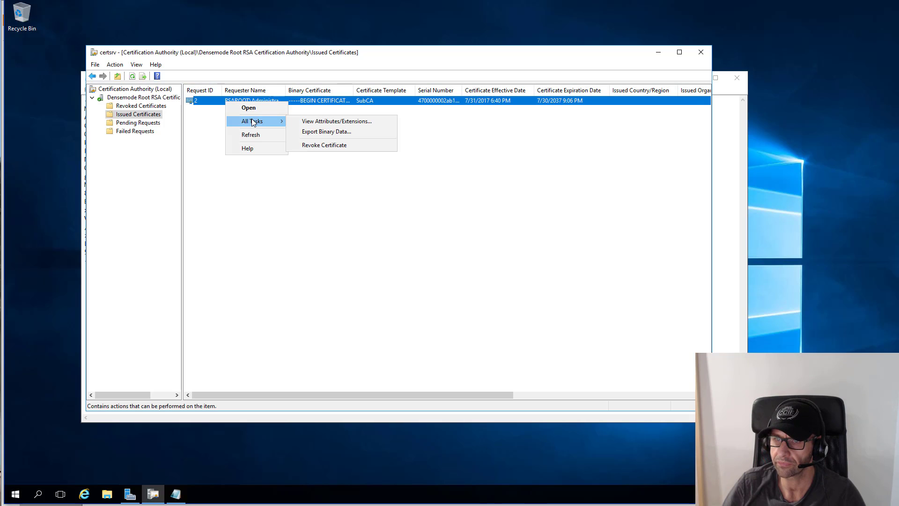
# Open the issued Densemode-RSA-ECA certificate's details and start exporting it to a file in Base-64 encoded X.509 (.CER) format
pyautogui.doubleClick(206, 102)
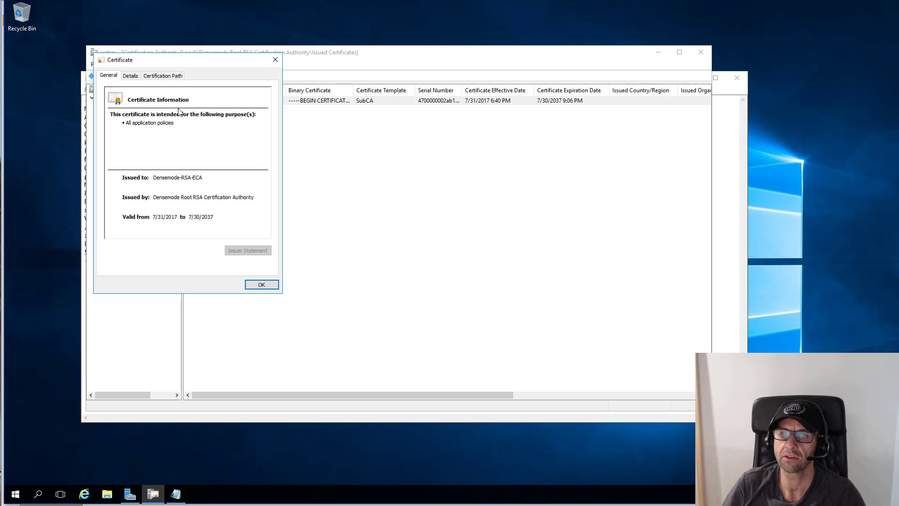
pyautogui.click(131, 77)
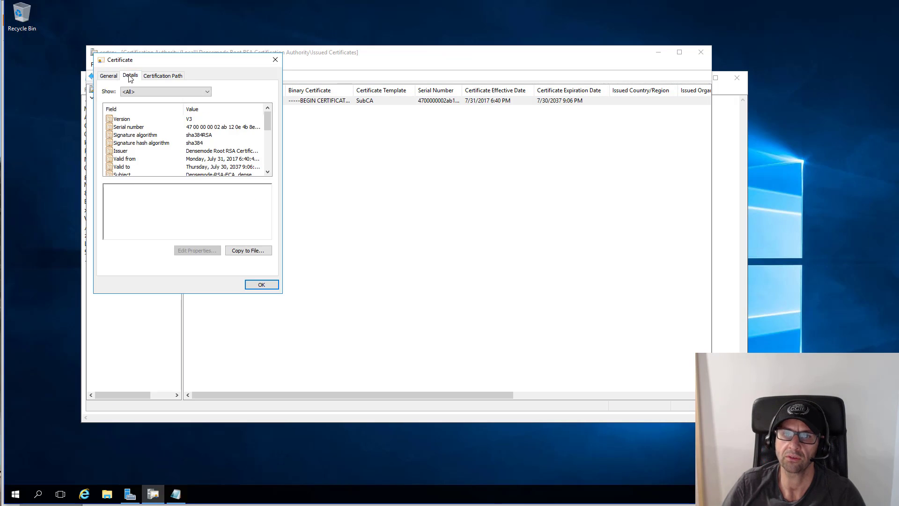
pyautogui.click(242, 251)
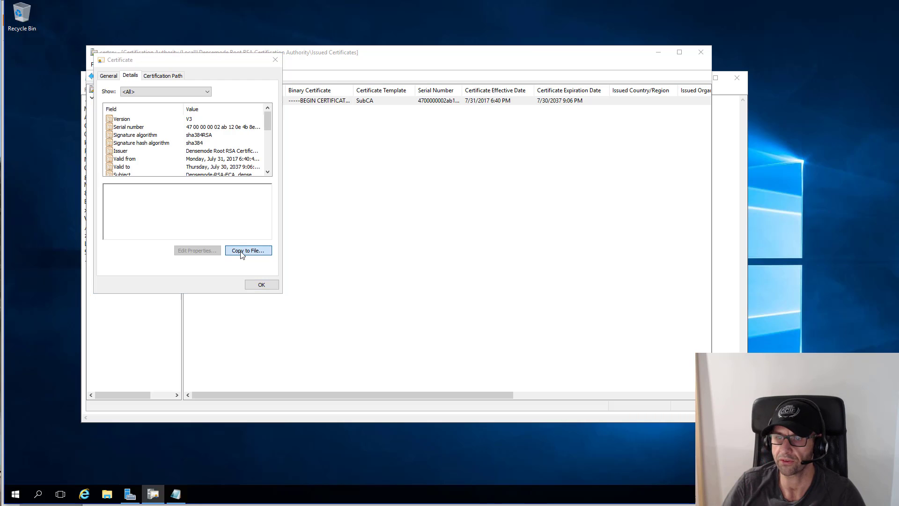
pyautogui.click(261, 288)
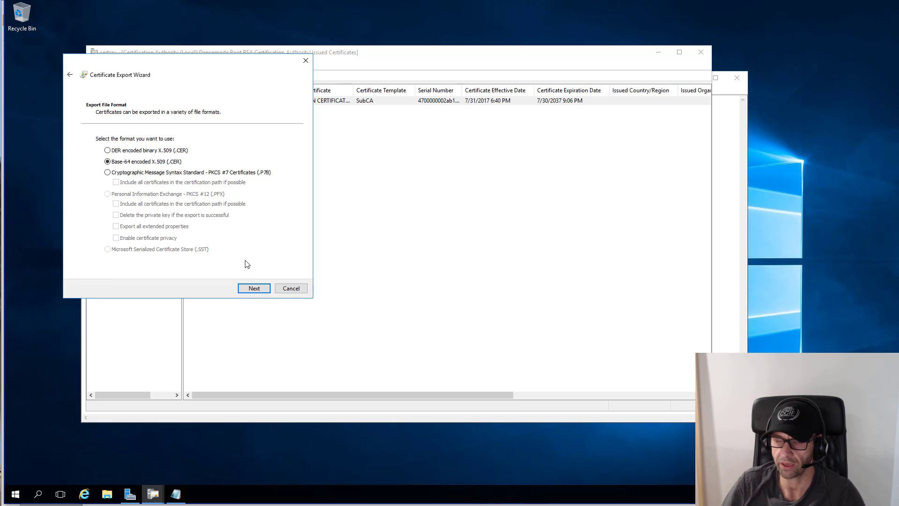
pyautogui.click(253, 288)
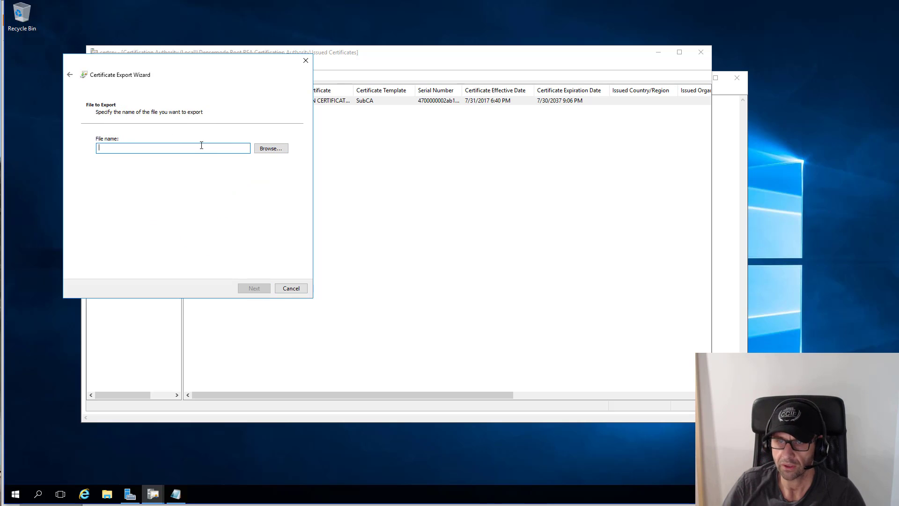
# Set the export file name to c:\rsaeca.crt and complete the certificate export
pyautogui.write('rsaeca.')
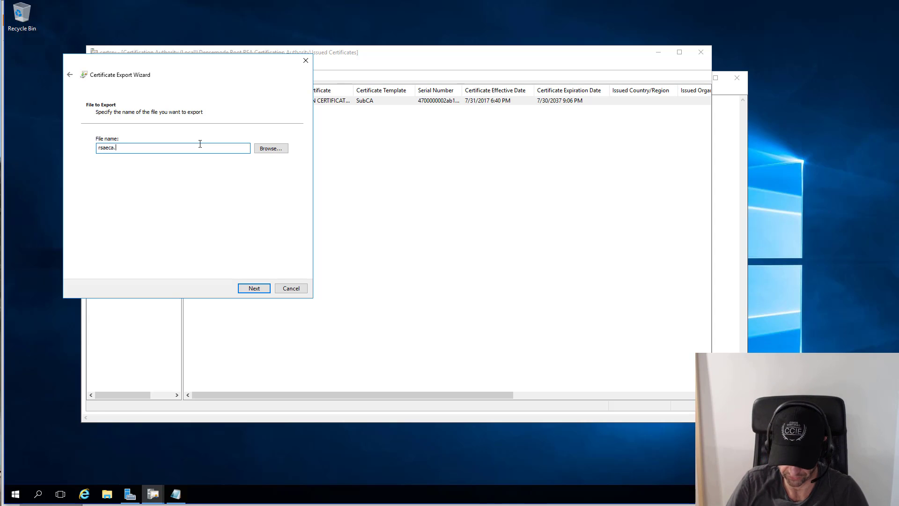
pyautogui.write('crt')
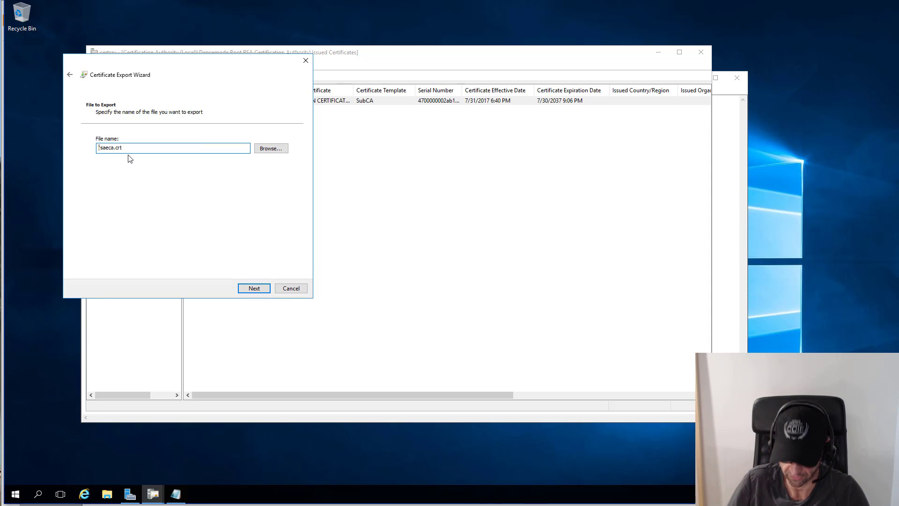
pyautogui.write('c:\\')
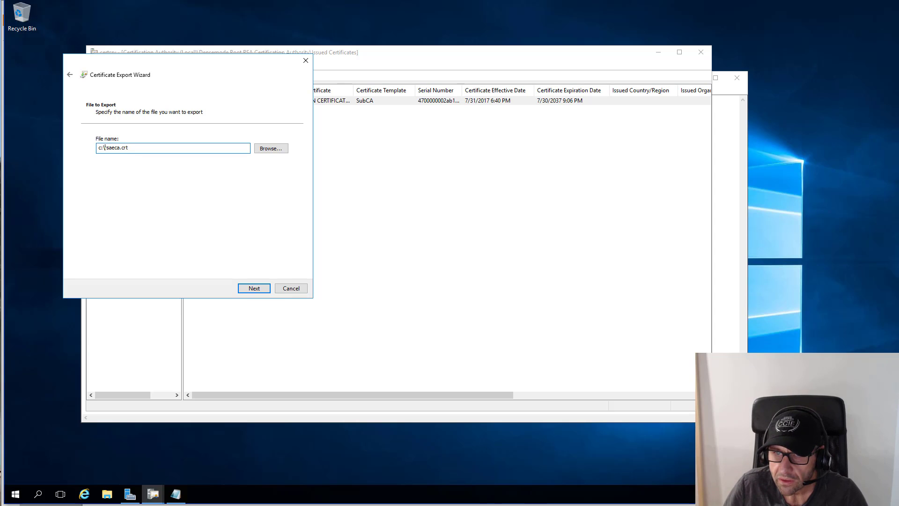
pyautogui.click(257, 293)
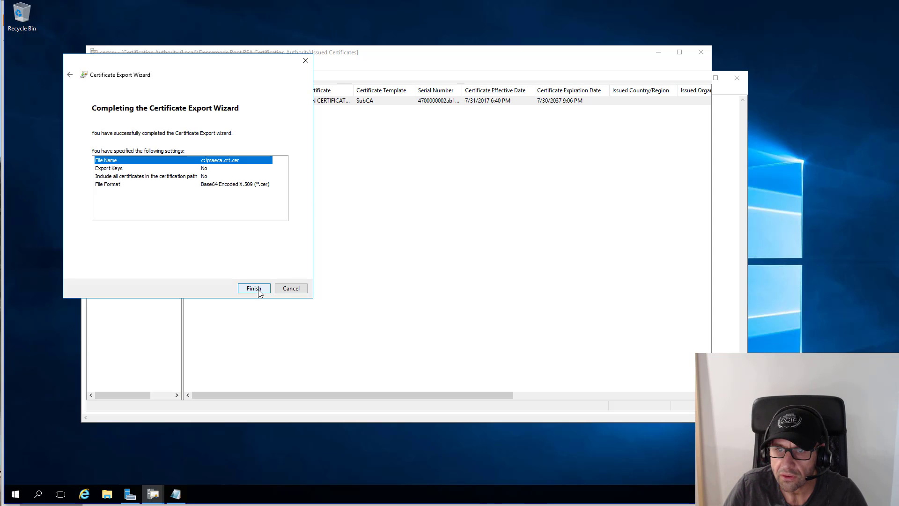
pyautogui.click(256, 289)
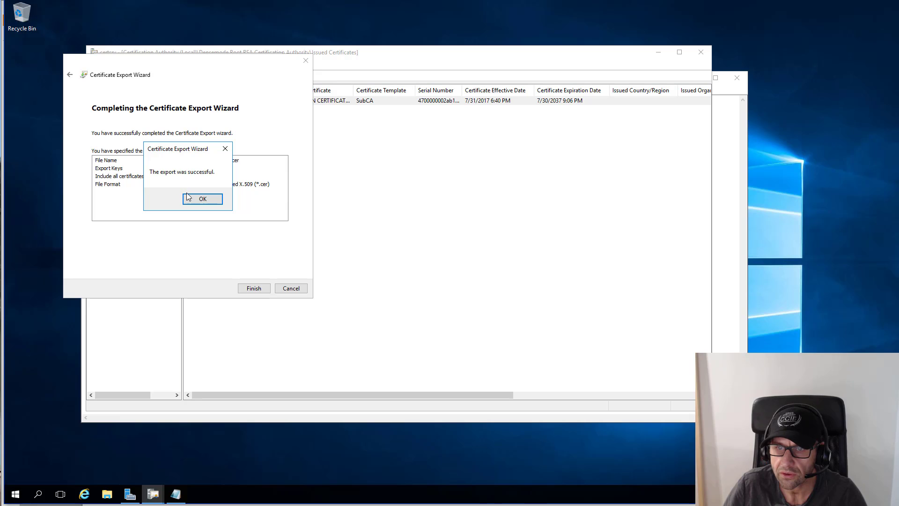
pyautogui.click(196, 200)
# Open the exported rsaeca.crt from Local Disk (C:) in Notepad and copy its entire certificate text
pyautogui.click(109, 497)
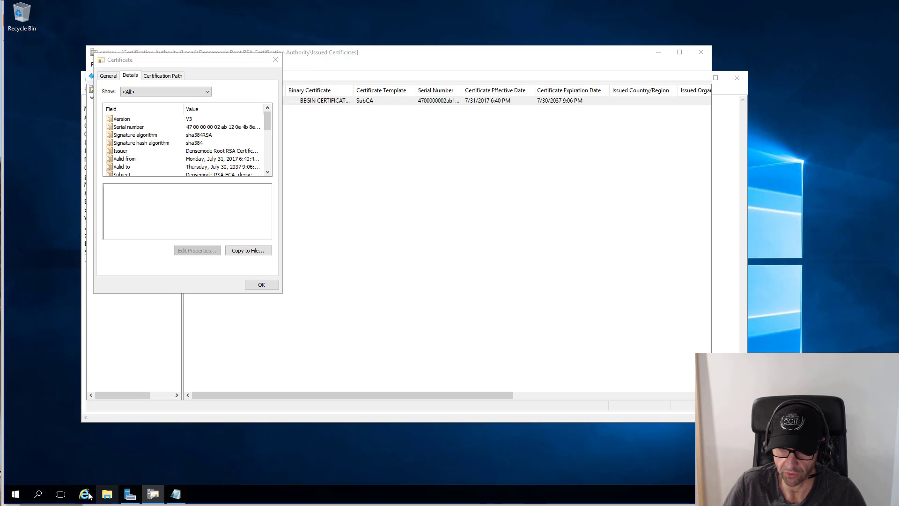
pyautogui.click(107, 495)
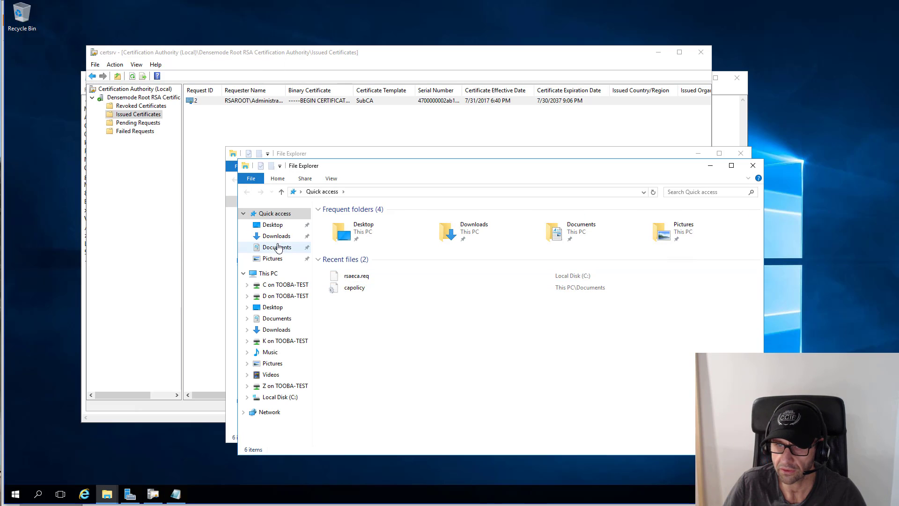
pyautogui.click(273, 397)
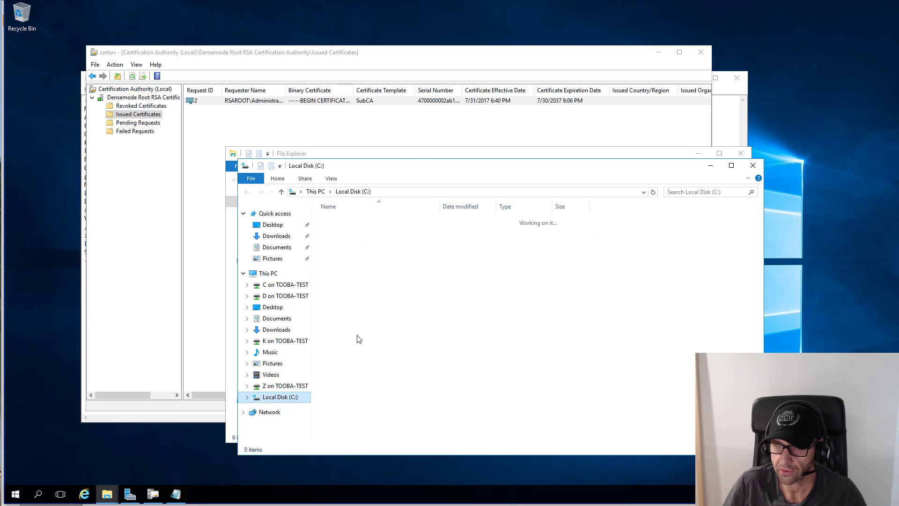
pyautogui.click(337, 271)
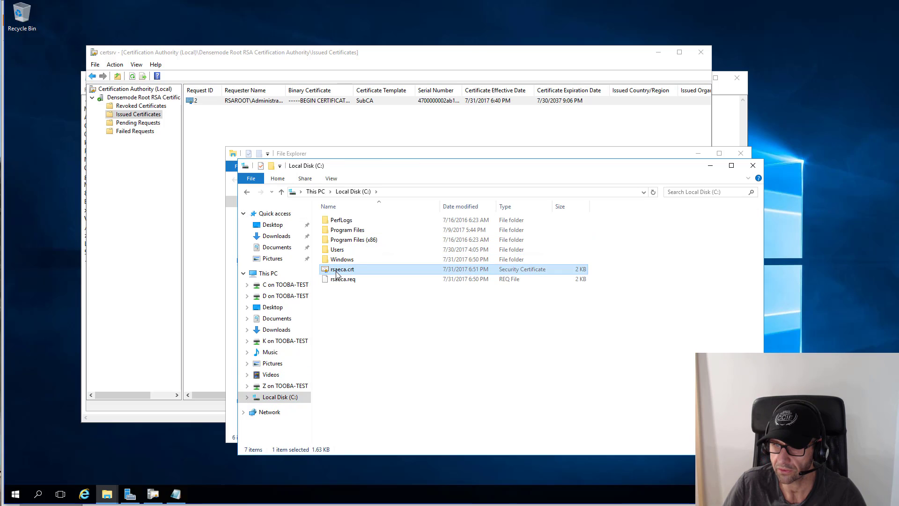
pyautogui.rightClick(336, 271)
pyautogui.click(367, 310)
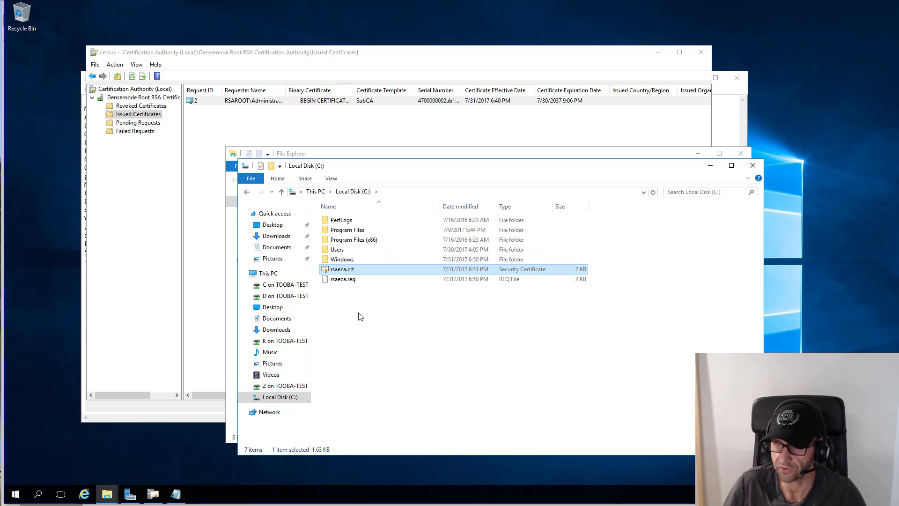
pyautogui.click(391, 220)
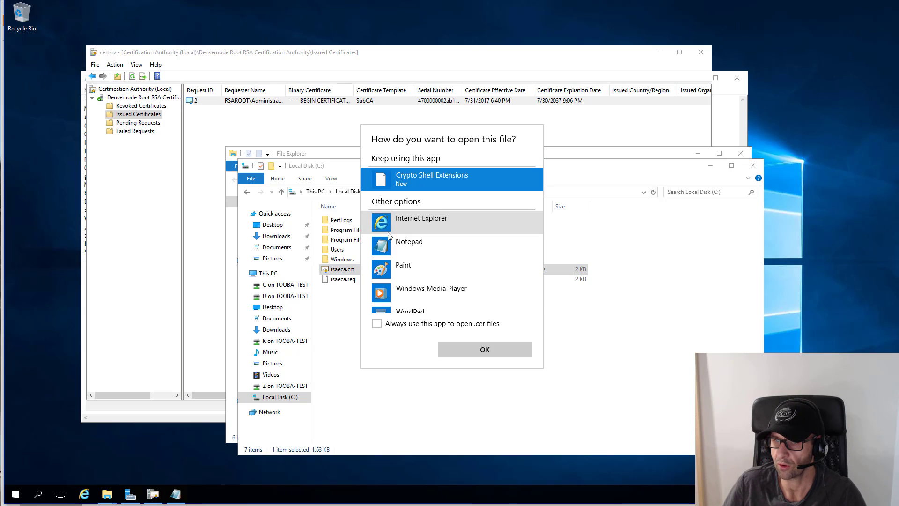
pyautogui.click(390, 245)
pyautogui.click(486, 349)
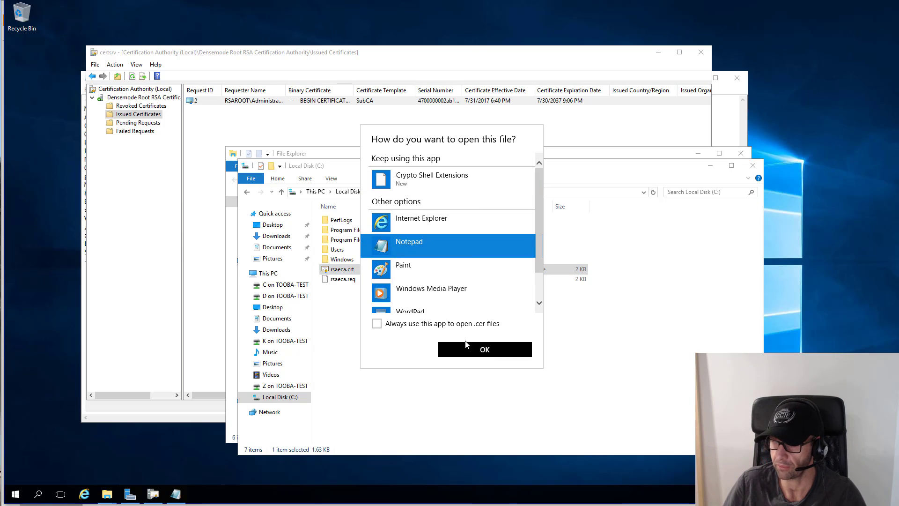
pyautogui.moveTo(194, 322); pyautogui.dragTo(40, 83)
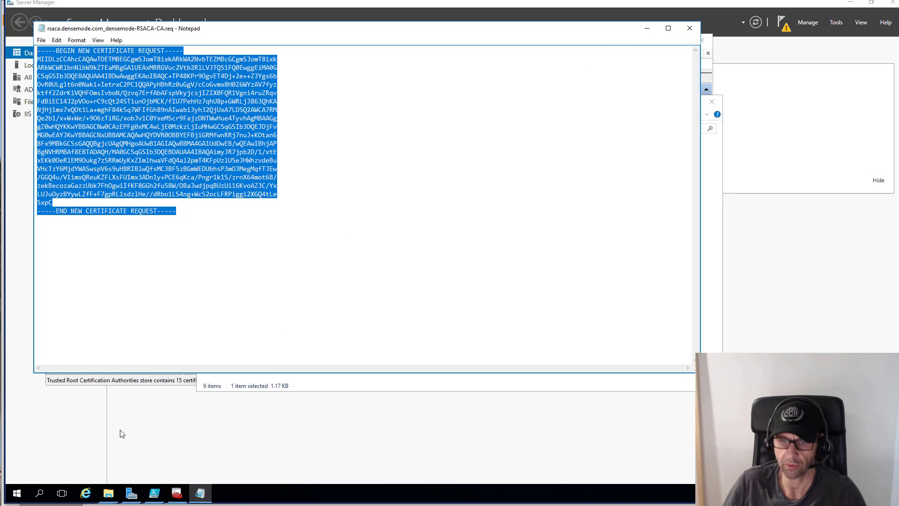
# On the subordinate CA server, close the certificate request file and paste the copied certificate text into a new Notepad document
pyautogui.click(688, 30)
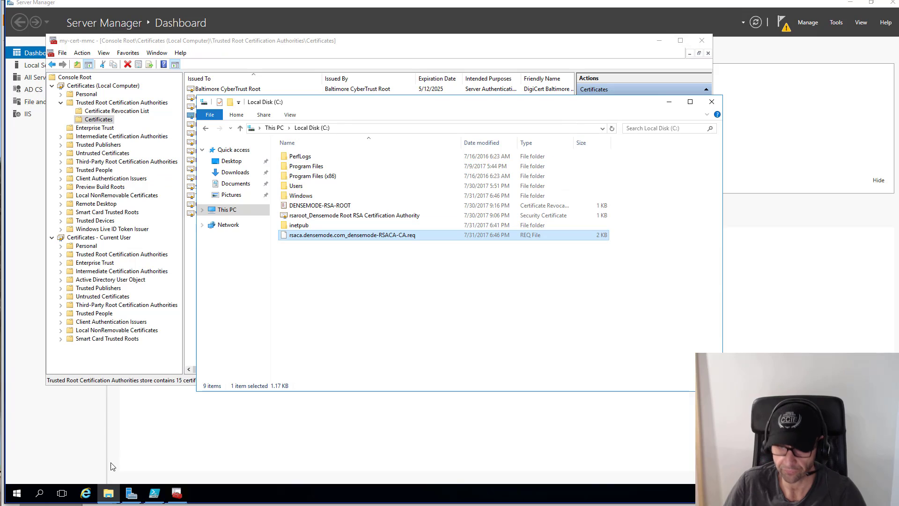
pyautogui.rightClick(14, 493)
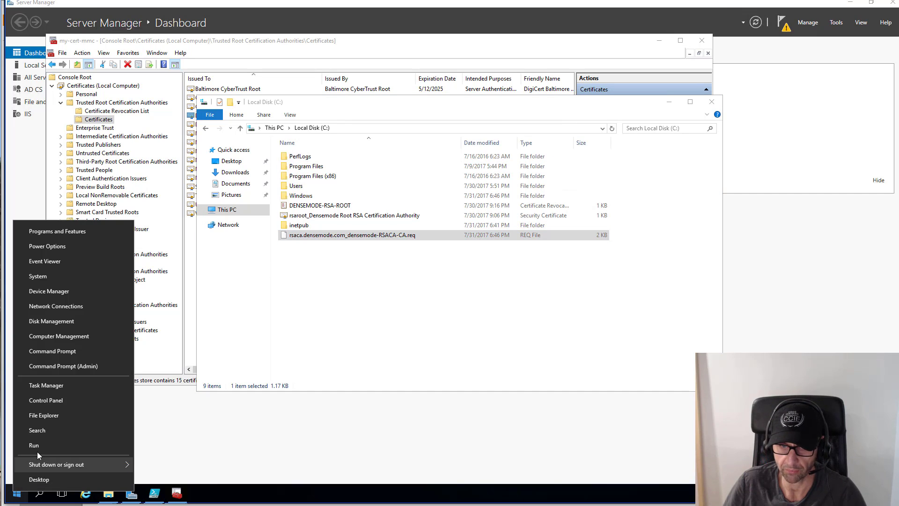
pyautogui.click(36, 450)
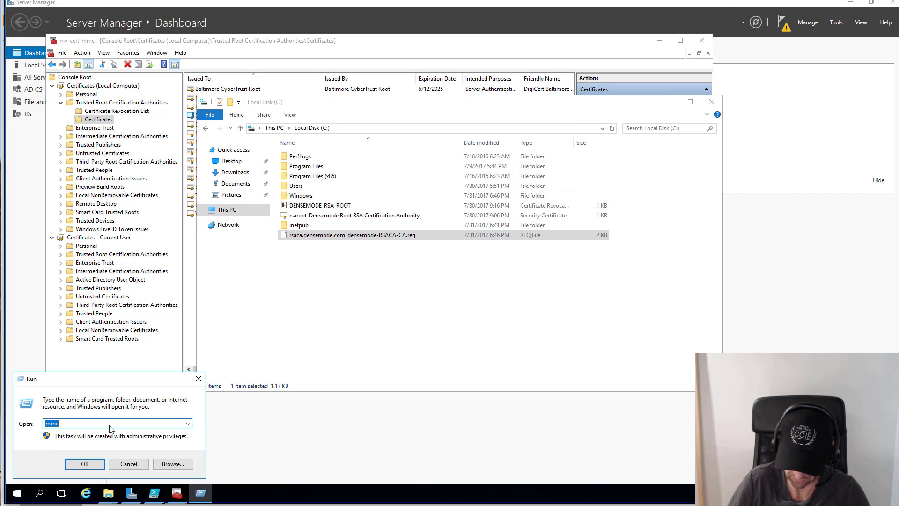
pyautogui.write('notepad')
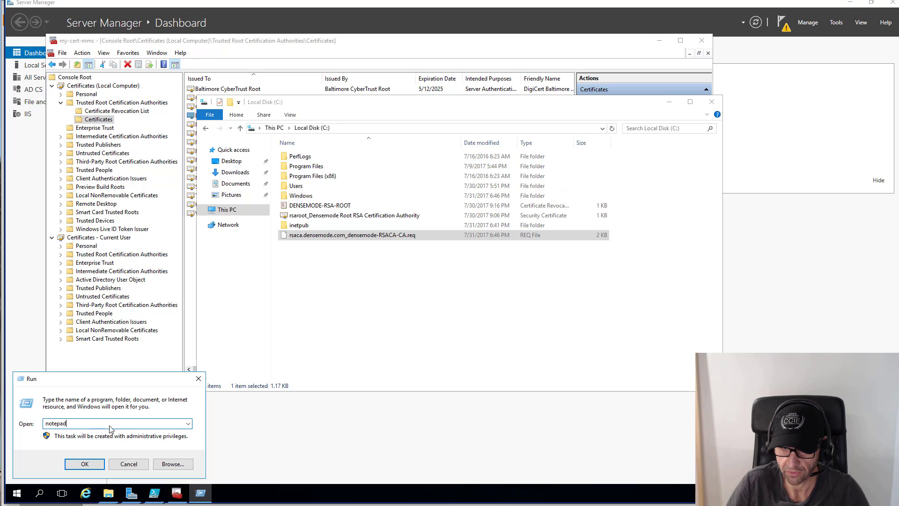
pyautogui.press('Return')
pyautogui.write('-----BEGIN CERTIFICATE----- MIIEljCCA36gAwIBAgITRwAAAAKrEg5LjhfawAAAAAAAAjANBgkqhkiG9w0BAQwF ADA1MTMwMQYDVQQDEypEZW5zZW1vZGUgUm9vdCBSU0EgQ2VydGlmaWNhdGlvbiBB dXRob3JpdHkwHhcNMTcwODAxMDE0MDQ3WhcNMzcwNzMxMDQwNjI4WjBMMRMwEQYK CZImiZPyLGQBGRYDY29tMRkwFwYKCZImiZPyLGQBGRYJZGVuc2Vtb2RlMRowGAYD VQQDExFEZW5zZW1vZGUtUlNBLUVDQTCCASIwDQYJKoZIhvcNAQEBBQADggEPADCC AQoCggEBAL5M/jwo+v06C8RPgOP7Z775kliCzps69HRQuCW3qfQ1qSL4h62vELY8 LVBAA/IcGFHPS4aBX9wKga+bHwfRnpZjMBXt/LOS19/Z12sqJVAcU6awi9ug39DO +rsSt8BsAWylWTKNyyMhkhfQVBHVWCeLiu5lGq8V0GIQLXgnalU6j6sL1xC3bhJO K6c6NswIr98hTs96EfPuqFTyn4ZZEuMnzrdCEoA2MePWbHvFA63Utr6aCEXziRKr tYUh8aHz2cAjBpuLfKHfZCNTEDssPlDYBYIDtExB7ZvX/H5b5Z7/707rNOJEb/Gh sm/ULRjF4xJyv0VqPMM1NbAe57hPK+ECAwEAAaOCAYYwggGCMBAGCSsGAQQBgjcV AQQDAgEAMB0GA1UdDgQWBBQY4hkTH8J0UY+57ififjrWp+vBcfTAZBgkrBgEEAYI3 FAIEDB4KAFMAdQBiAEMAQTALBgNVHQ8EBAMCAYYwDwYDVR0TAQH/BAUwAwEB/zAf BgNVHSMEGDAWgBR/4QaKfgwahoU7xiLgHSpHgqeiVTBEBgNVHR8EPTA7MDmgN6A1 hjNodHRwOi8vcGtpLmRlbnNlbW9kZS5jb20vcGtpL0RFTlNFTU9ERS1SU0EtUk9P VC5jcmwwga4GCCsGAQUFBwEBBIGhMIGeMCkGCCsGAQUFBzABhh1odHRwOi8vcGtp LmRlbnNlbW9kZS5jb20vb2NzcDBxBggrBgEFBQcwAoZlaHR0cDovL3BraS5kZW5z ZW1vZGUuY29tL3BraS9ERU5TRU1PREUtUlNBLVJPT1REZW5zZW1vZGUlMjBSb290 JTIwUlNBJTIwQ2VydGlmaWNhdGlvbiUyMEF1dGhvcml0eS5jcnQwDQYJKoZIhvcN AQEMBQADggEBACSycwfyKzphpi0rHcQ0BVqEnYu+4ht+yx3SewevWoMwcAekqC35 9lcfrkdjM8i9lUFAxnC9CwXvkAJLbbo4gKlcIJC1MJNTgwHktJrR+EoELTke+2fJ WpmbDiCxzSFHXc1oAxCvYWXf49GuGqbhR9fC4KN5Ik3JlpsU81nDmolb2+A0s9x2 k/AQnnZ9/tC2rNUD9D+tOVUp+nR12cQ+yfr7Nnnx1OWL211PB32Jf3Xk7c+SCZwI voSKm5sSELHXgGjsQk0lav4OM327pgyL8TPjjPZmybRs6B4LFD911StAnNPL3zFr D4pacy8qfiW0Z8jHkcRIzxyUGu+UgN+LKnk= -----END CERTIFICATE-----')
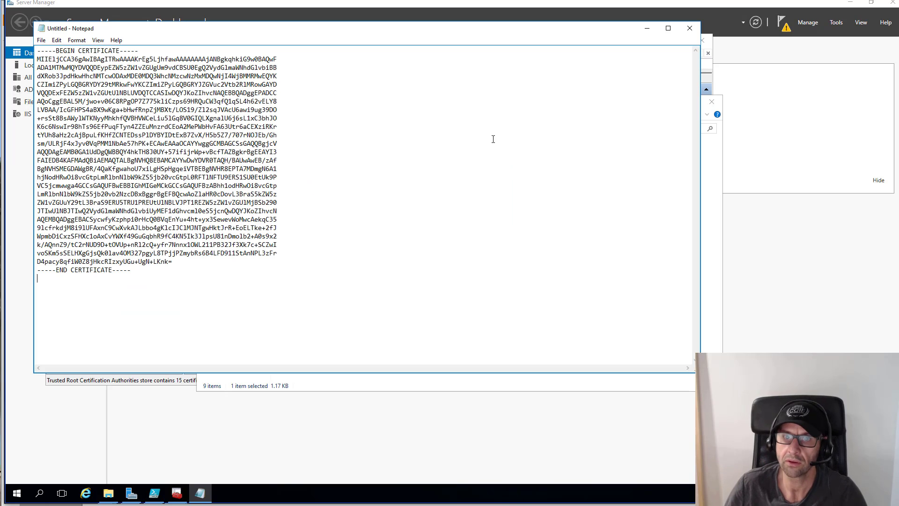
# Save the pasted certificate in Documents as rsaeca.crt with the All Files type, and close Notepad and the Local Disk (C:) window
pyautogui.click(41, 40)
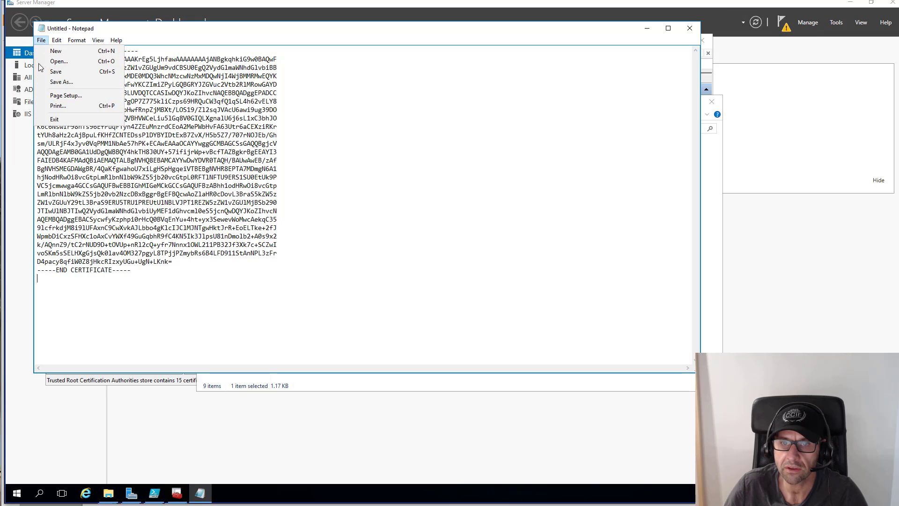
pyautogui.click(55, 83)
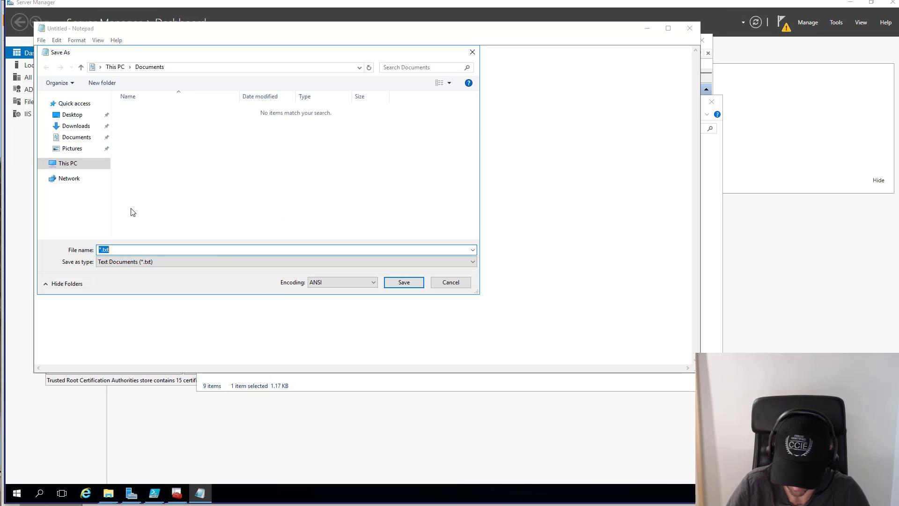
pyautogui.write('rsaeca.')
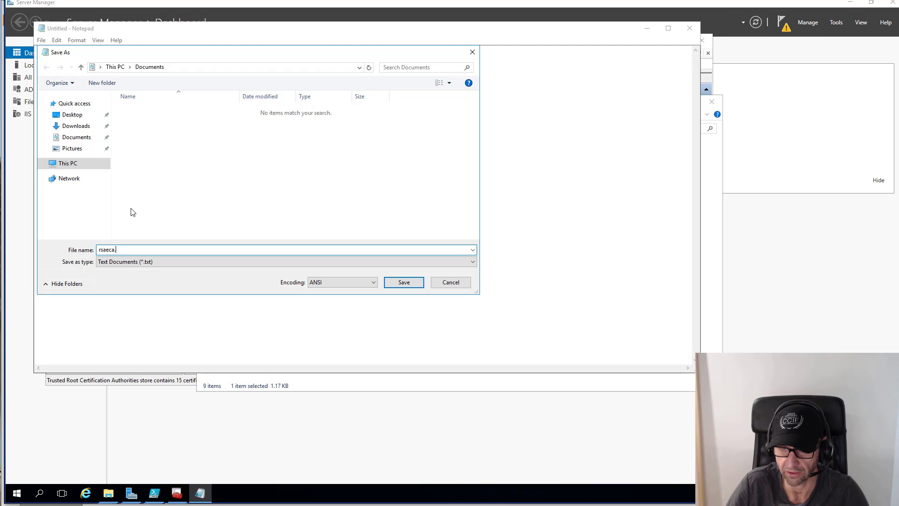
pyautogui.write('crt')
pyautogui.click(155, 261)
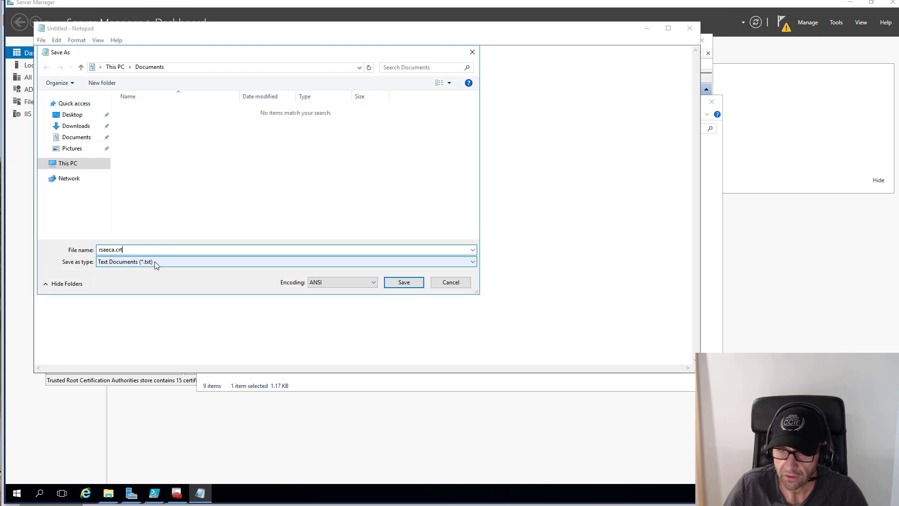
pyautogui.click(113, 278)
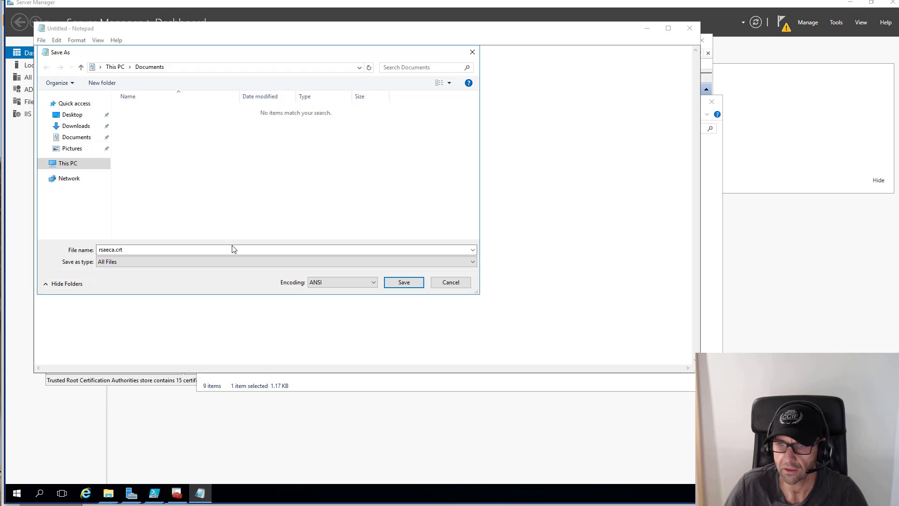
pyautogui.click(395, 283)
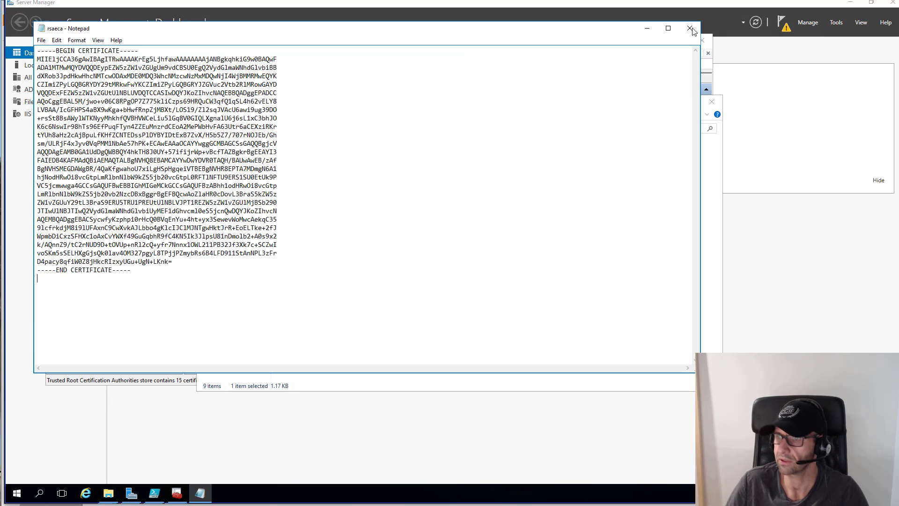
pyautogui.click(688, 29)
pyautogui.click(713, 101)
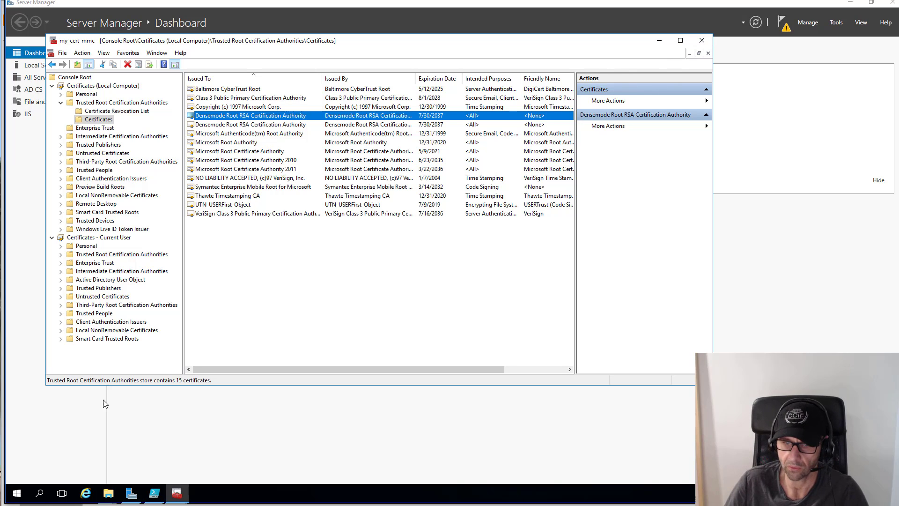
# Open the Certification Authority console from Server Manager and expand the Densemode-RSA-ECA node
pyautogui.click(837, 23)
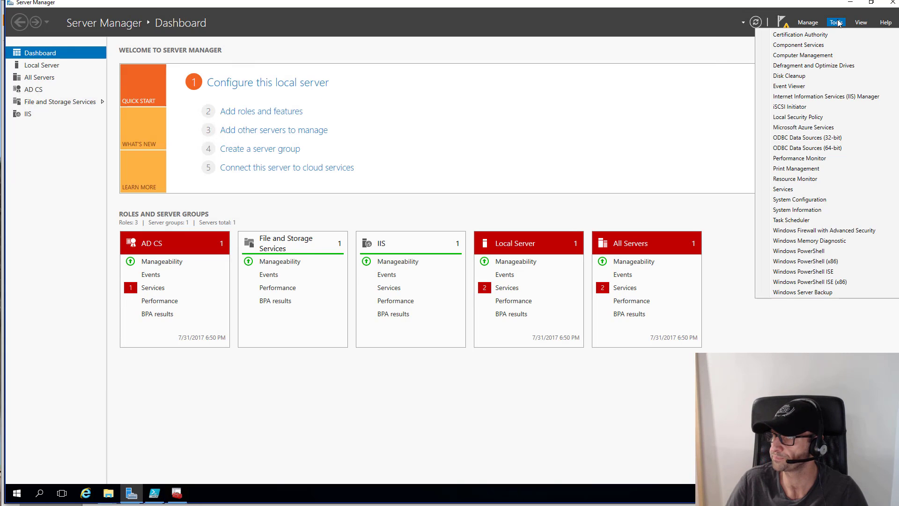
pyautogui.click(806, 35)
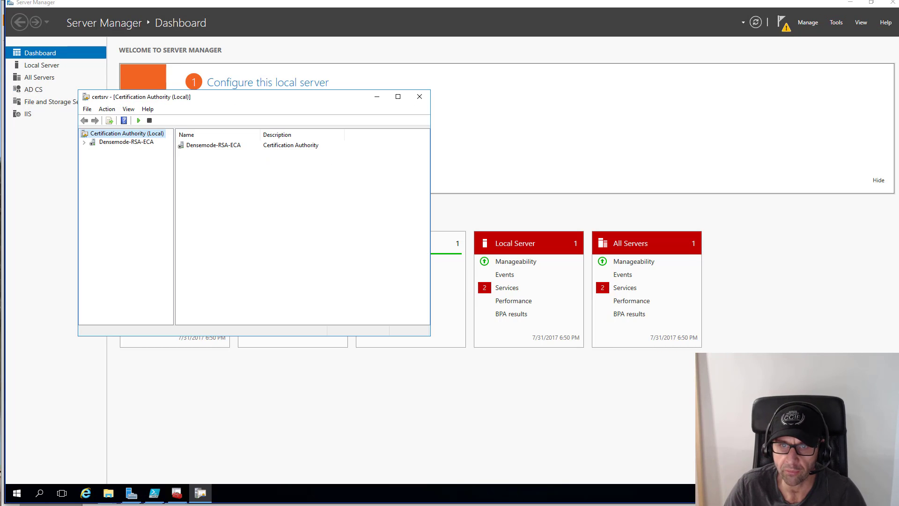
pyautogui.doubleClick(117, 142)
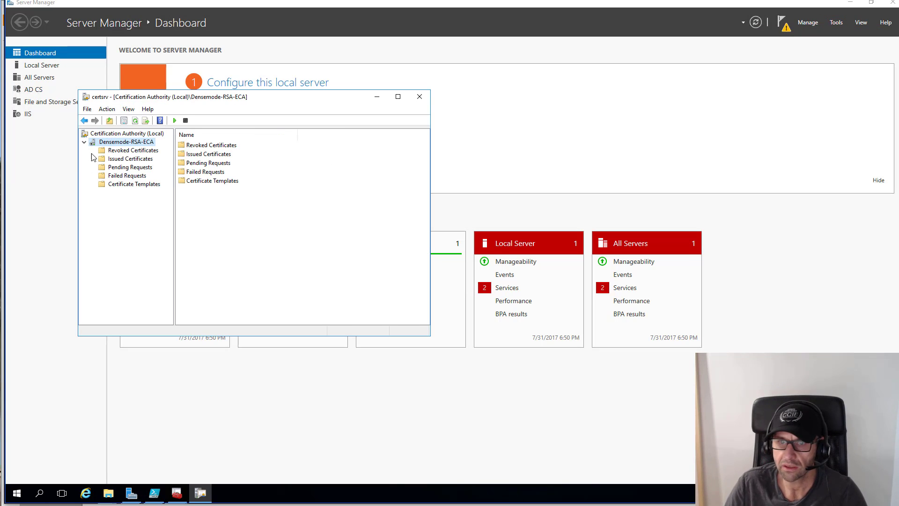
# Install the CA certificate on Densemode-RSA-ECA from the rsaeca file in Documents, listing All Files
pyautogui.rightClick(121, 146)
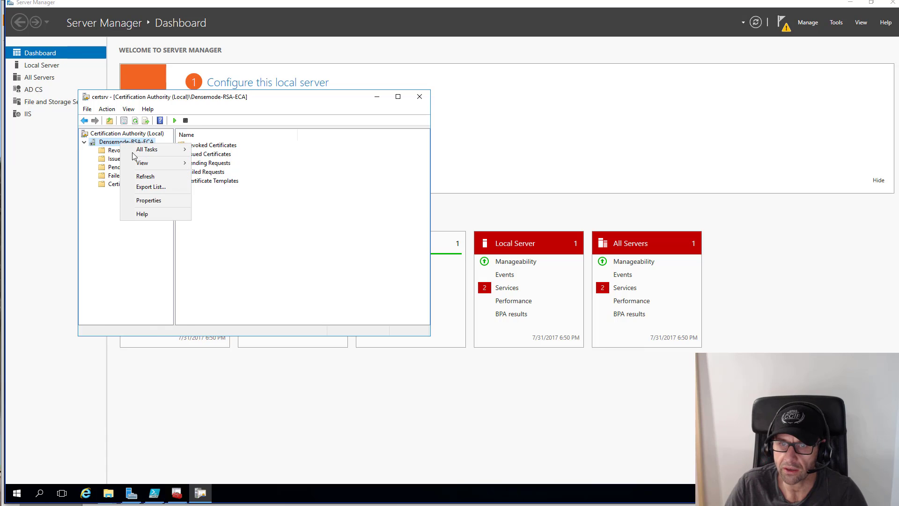
pyautogui.moveTo(144, 150)
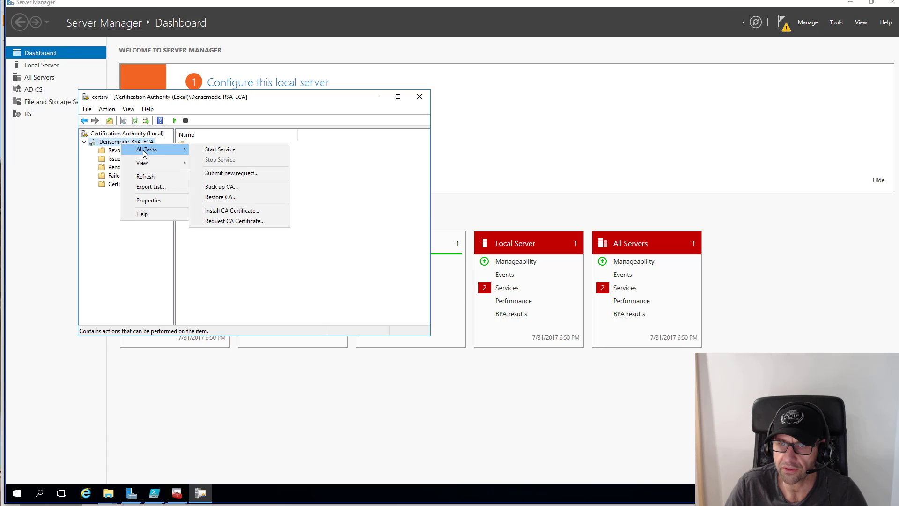
pyautogui.click(271, 215)
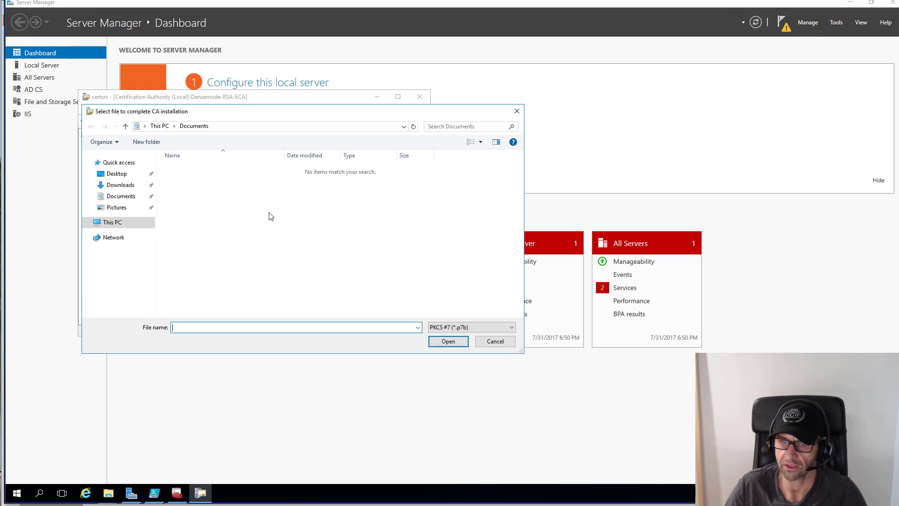
pyautogui.click(120, 199)
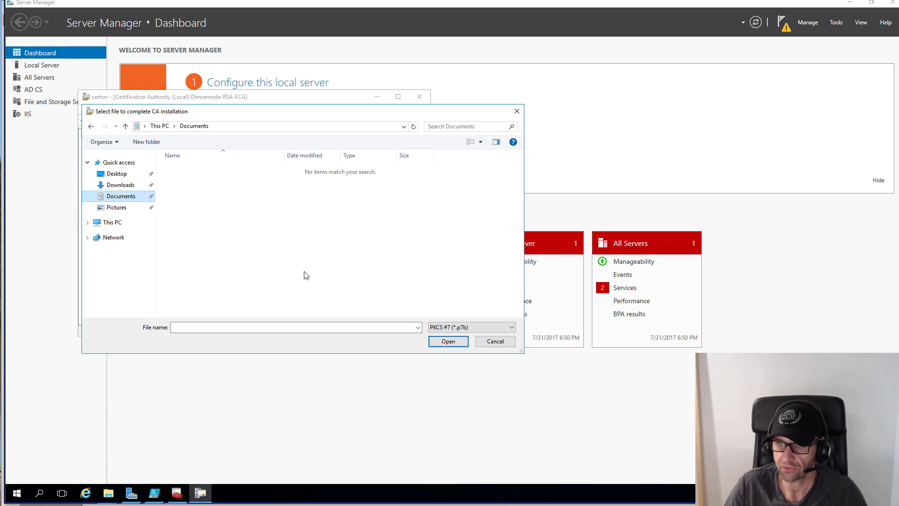
pyautogui.click(434, 330)
pyautogui.click(439, 353)
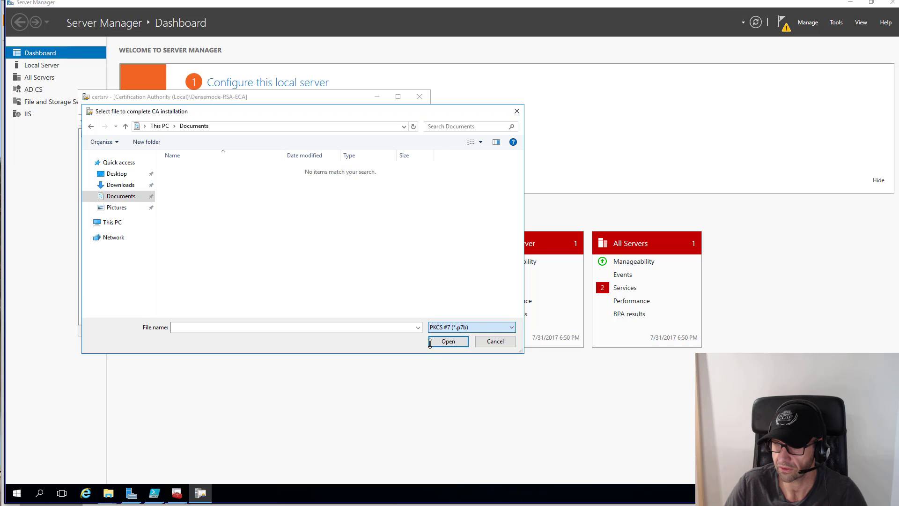
pyautogui.click(207, 170)
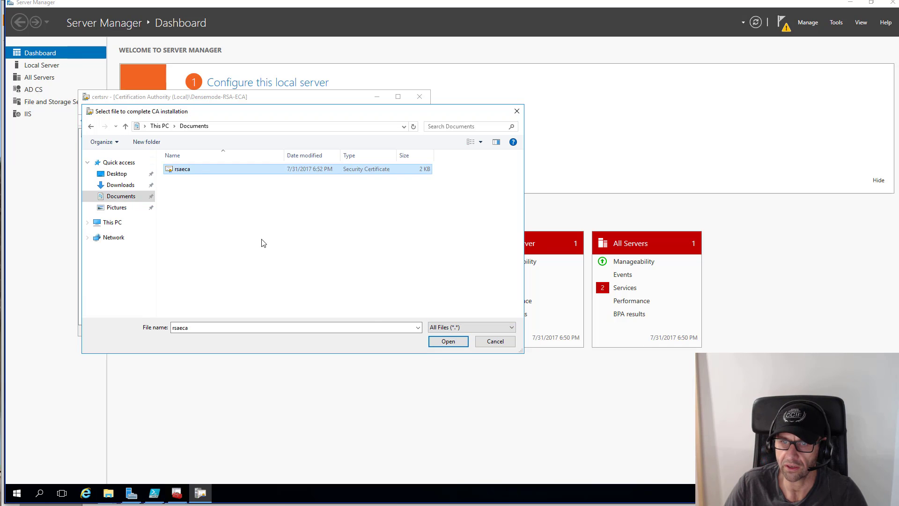
pyautogui.click(448, 340)
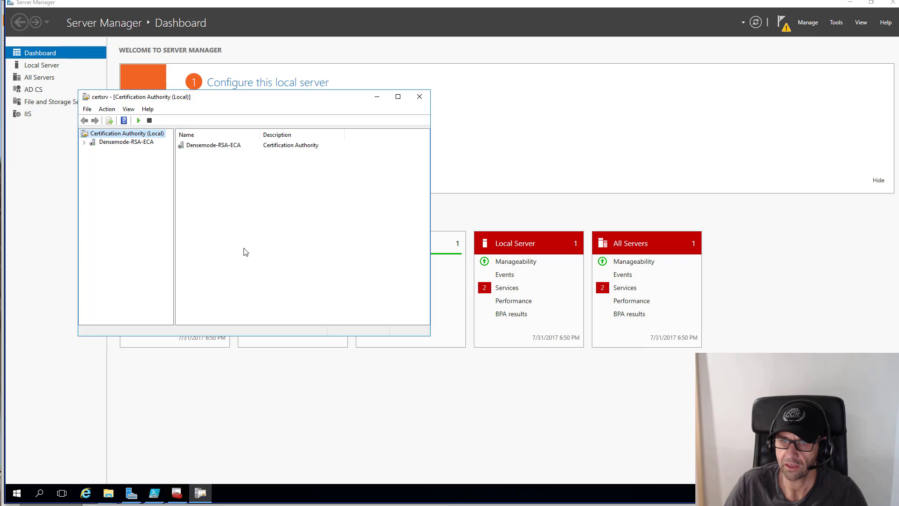
# Start the certificate service of Densemode-RSA-ECA
pyautogui.rightClick(108, 148)
pyautogui.moveTo(121, 149)
pyautogui.click(193, 149)
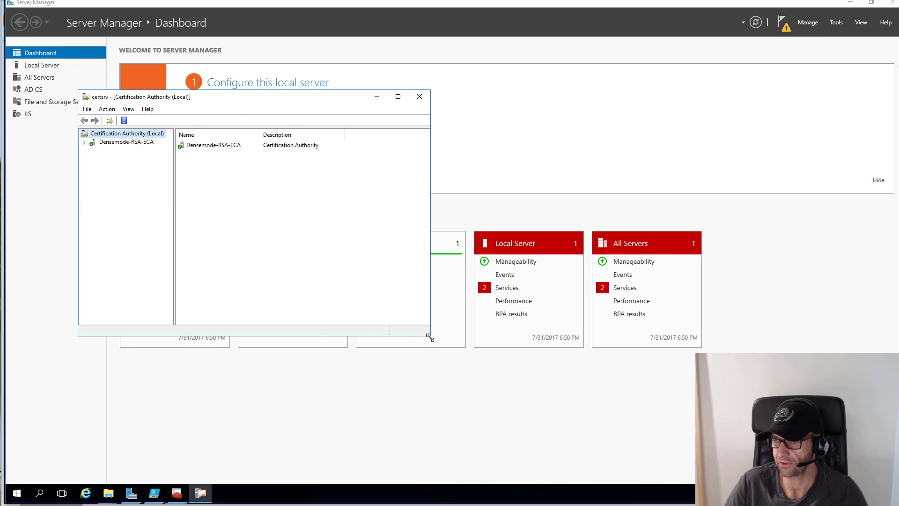
# Enlarge the console window and view Certificate #0 from the Densemode-RSA-ECA properties
pyautogui.moveTo(429, 337); pyautogui.dragTo(543, 383)
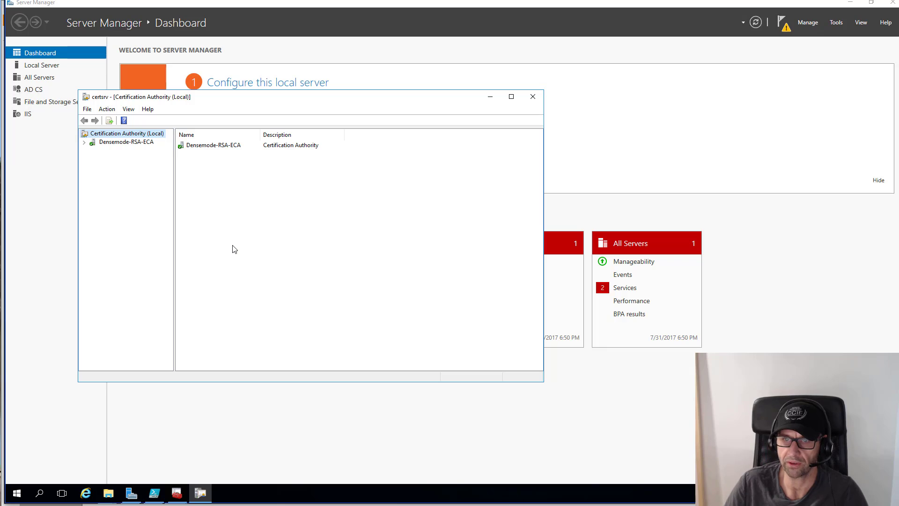
pyautogui.click(118, 142)
pyautogui.rightClick(118, 143)
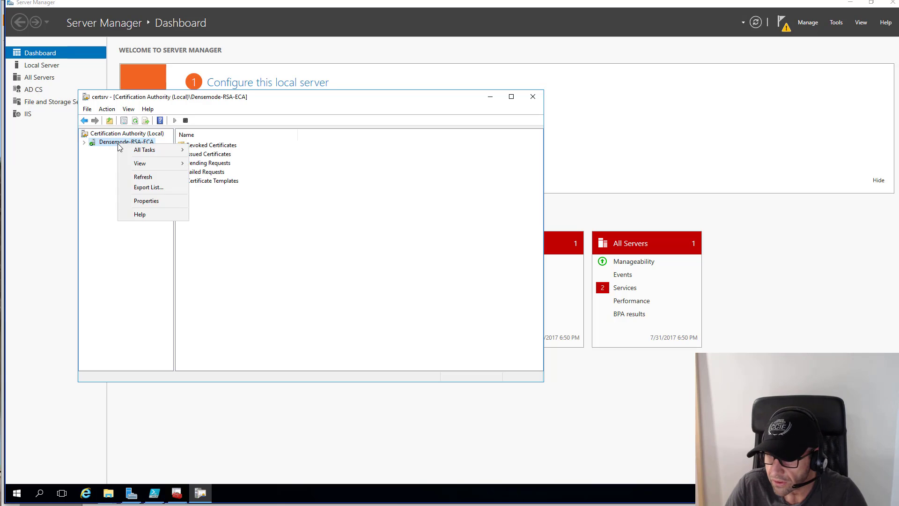
pyautogui.click(146, 201)
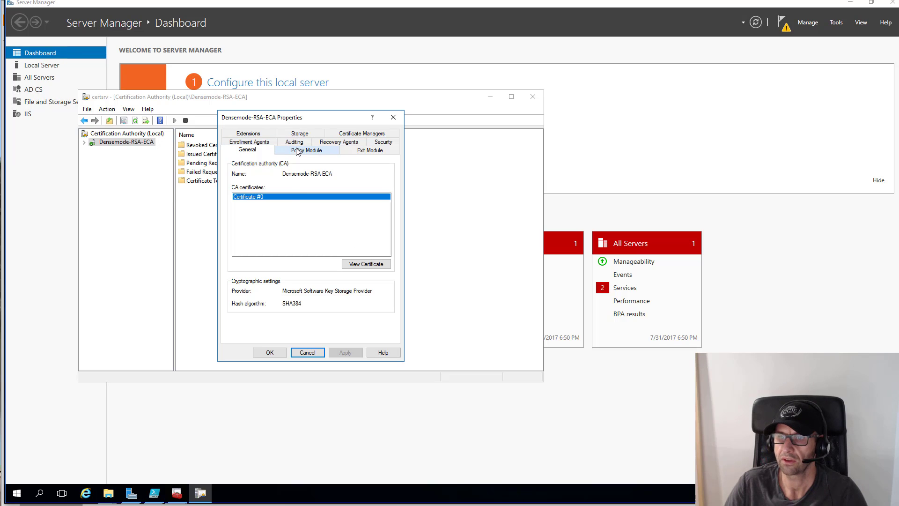
pyautogui.click(367, 265)
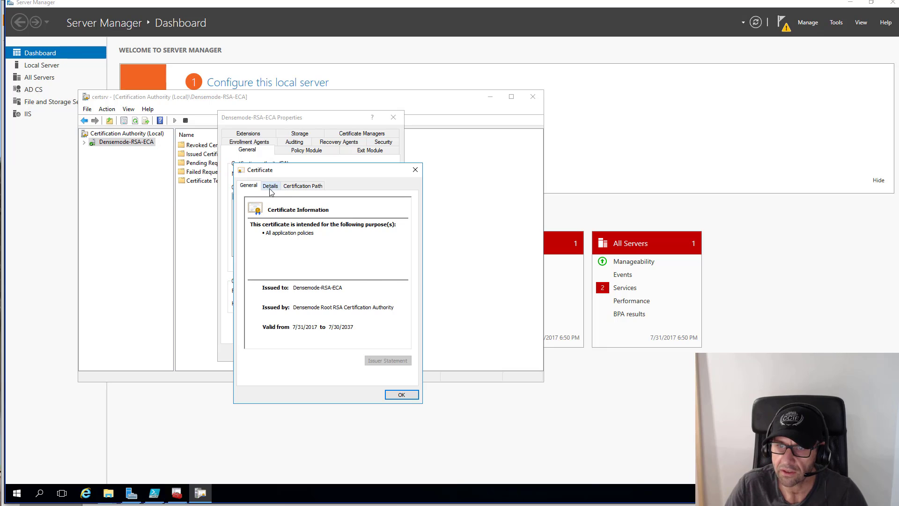
# Examine the signature algorithm, validity start and subject fields in the Densemode-RSA-ECA certificate's details
pyautogui.click(270, 185)
pyautogui.moveTo(276, 175); pyautogui.dragTo(288, 150)
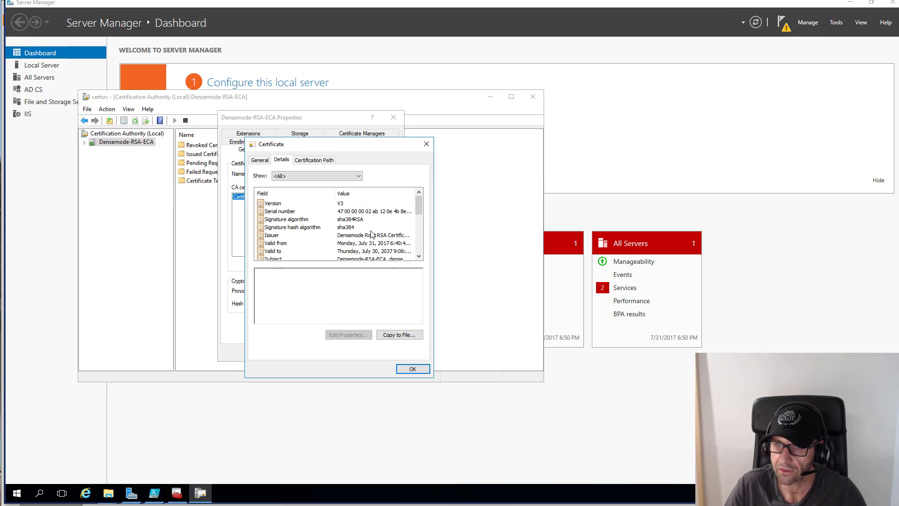
pyautogui.click(334, 219)
pyautogui.click(298, 205)
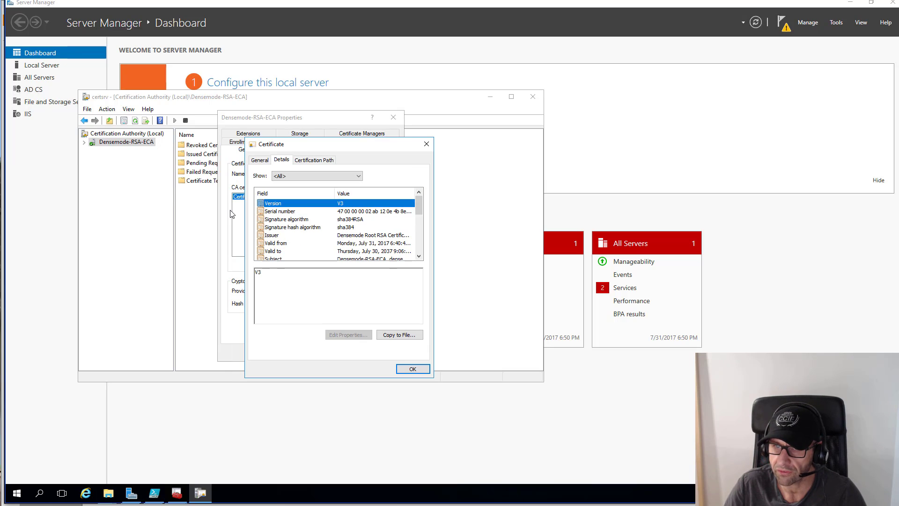
pyautogui.click(263, 220)
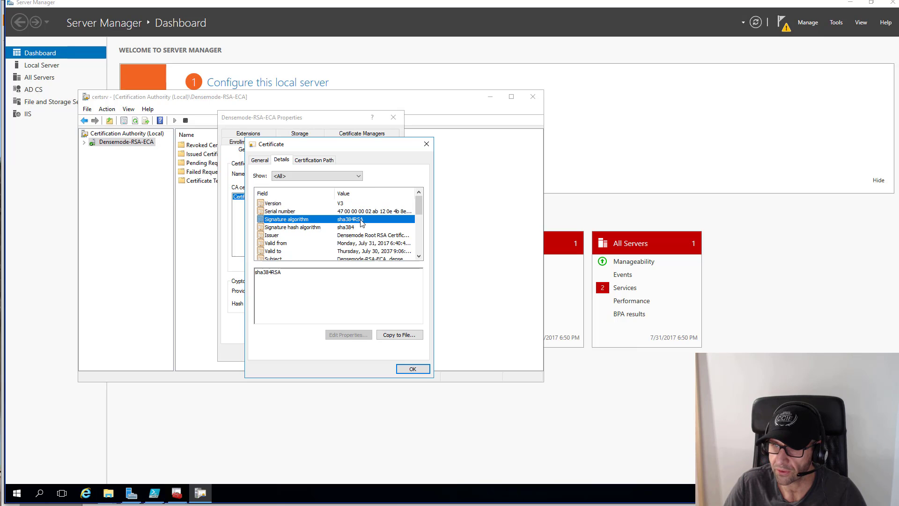
pyautogui.scroll(-1, 362, 223)
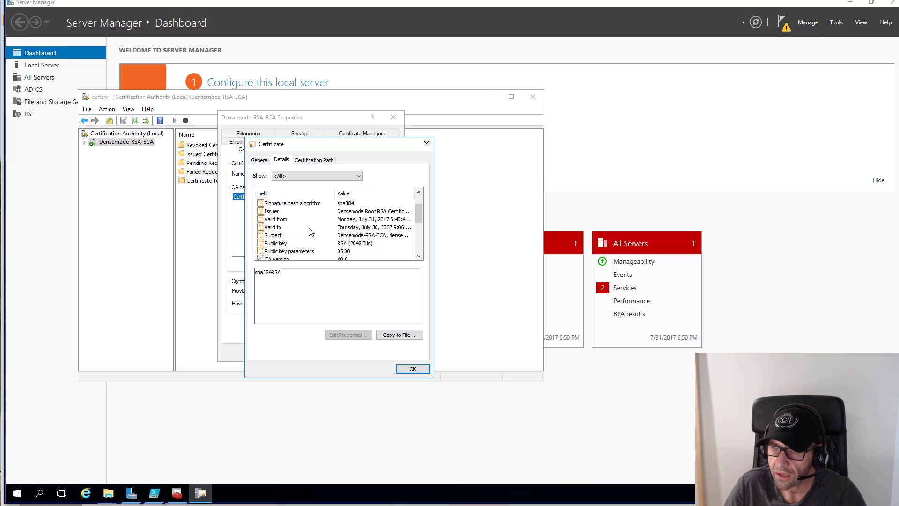
pyautogui.click(285, 218)
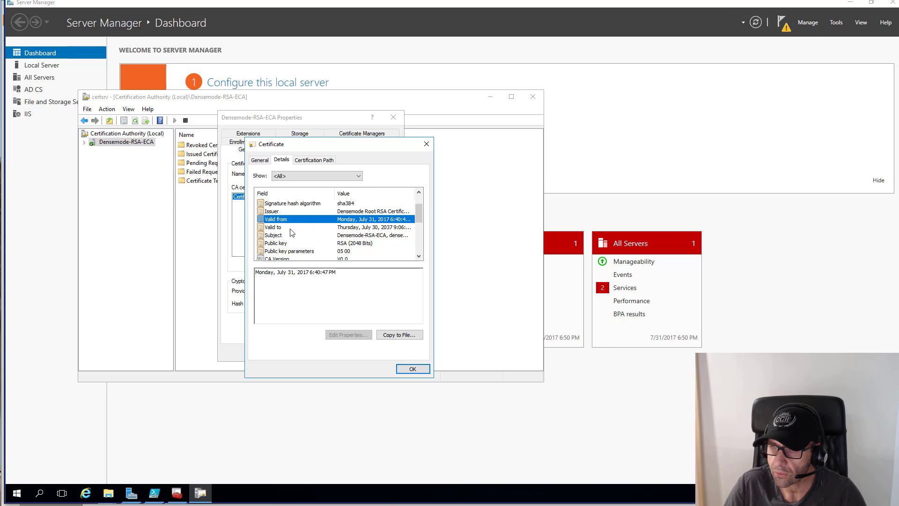
pyautogui.click(280, 235)
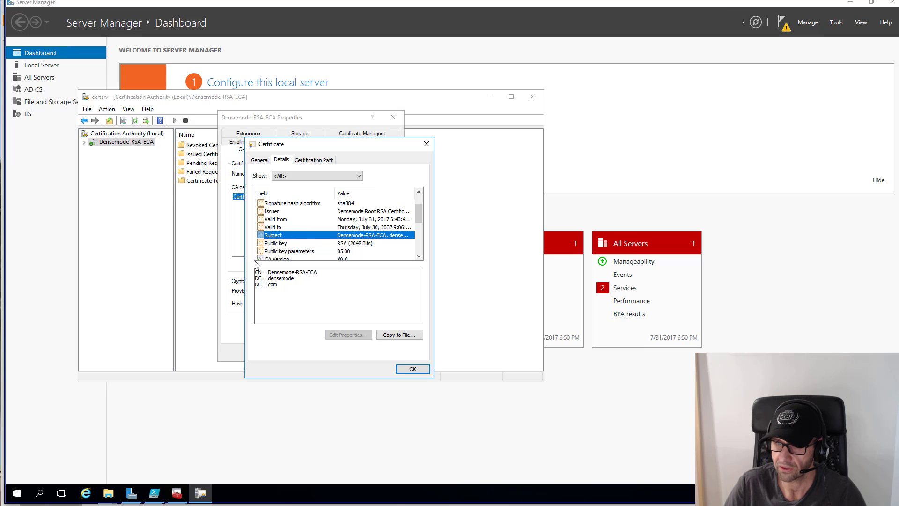
pyautogui.moveTo(268, 271); pyautogui.dragTo(325, 274)
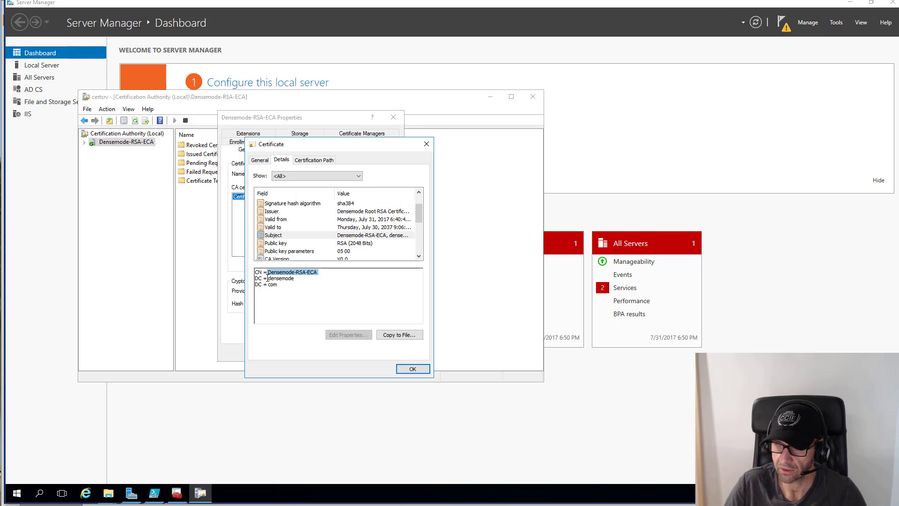
pyautogui.moveTo(269, 278); pyautogui.dragTo(252, 308)
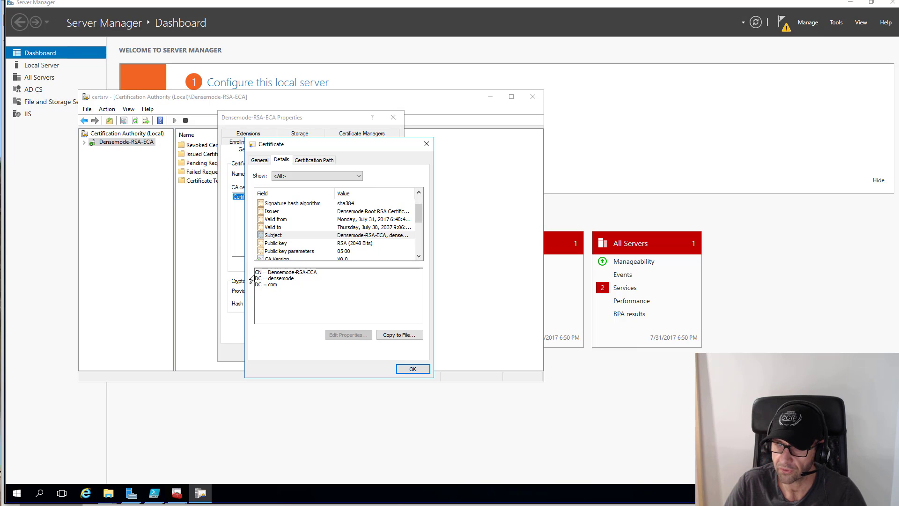
pyautogui.hotkey('ctrl', 'a')
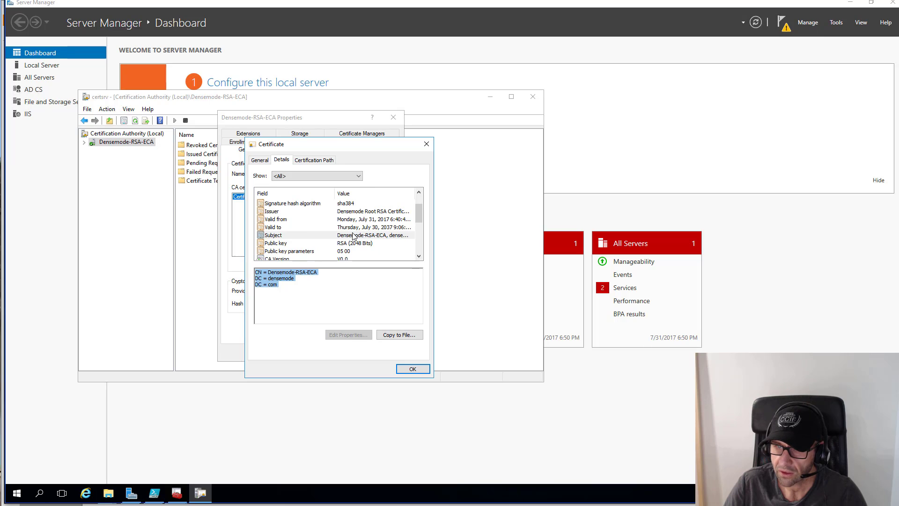
# Inspect the certificate's public key, key identifiers, template name, key usage and CRL Distribution Points fields
pyautogui.scroll(-1, 353, 236)
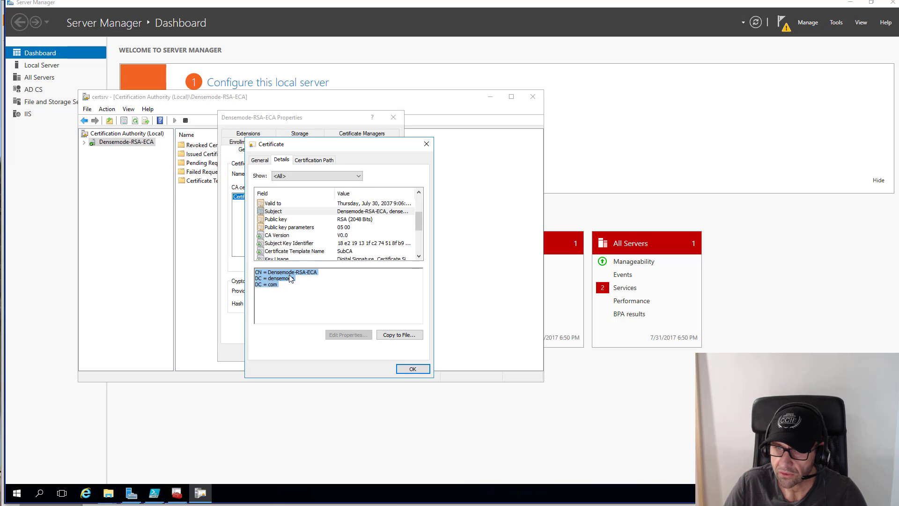
pyautogui.click(295, 220)
pyautogui.click(301, 244)
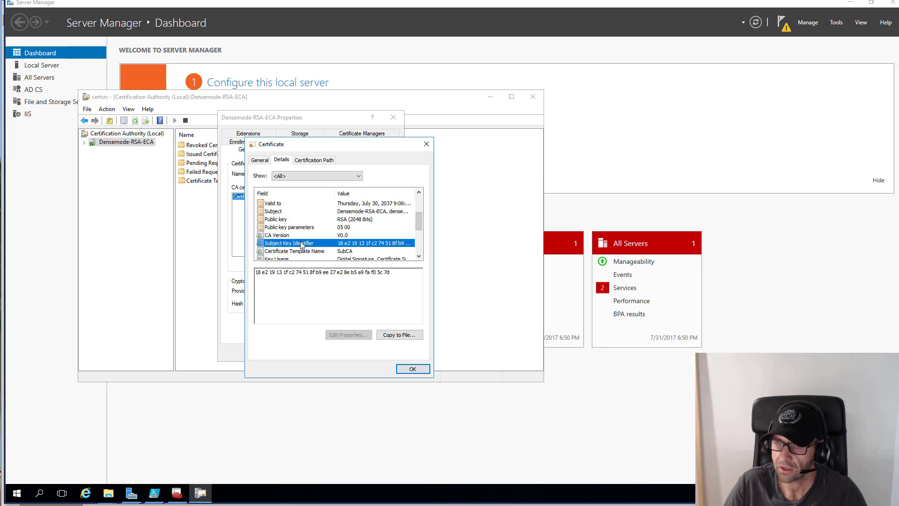
pyautogui.click(298, 252)
pyautogui.scroll(-1, 294, 232)
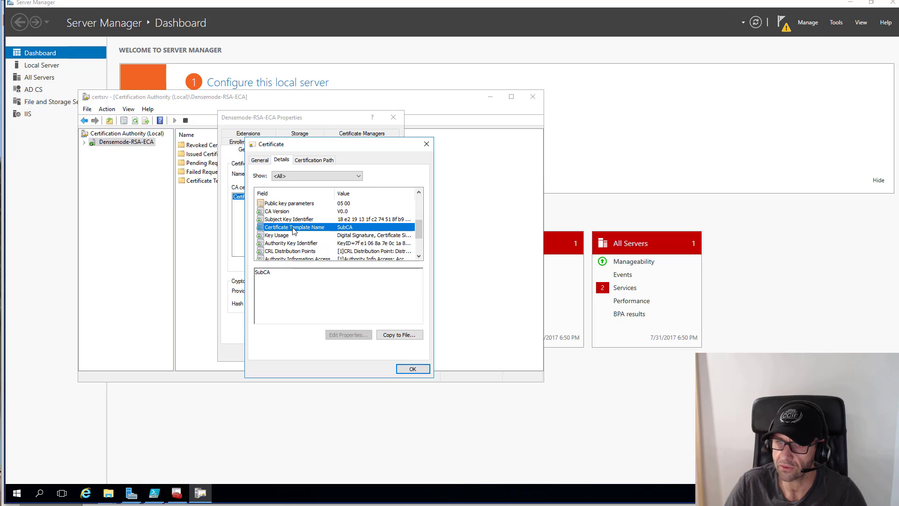
pyautogui.click(288, 236)
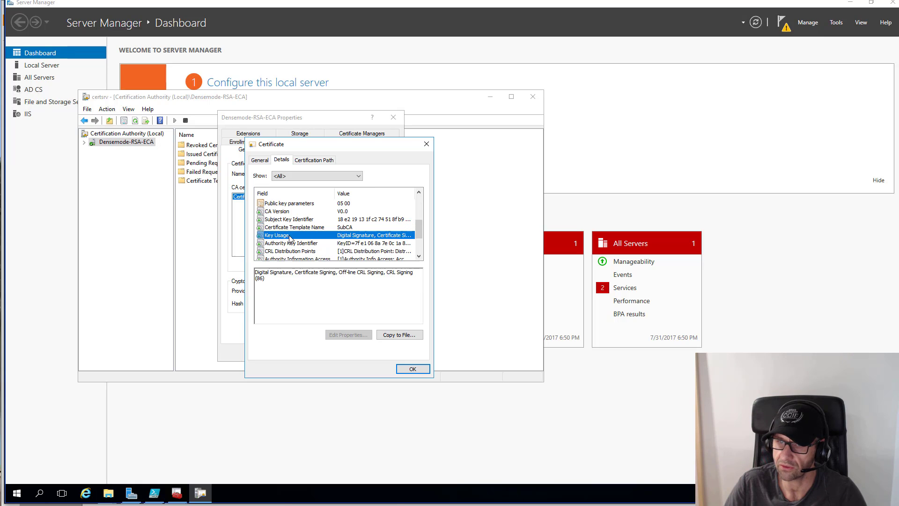
pyautogui.scroll(-1, 289, 237)
pyautogui.click(297, 222)
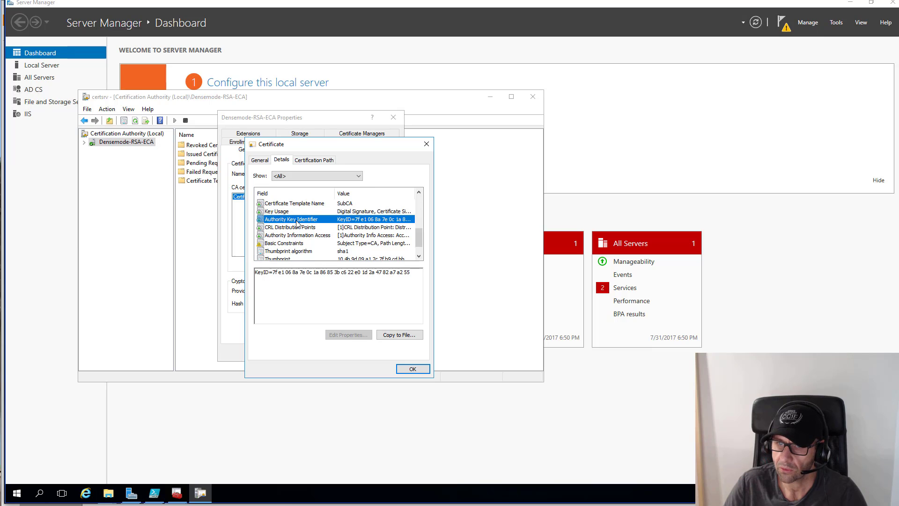
pyautogui.click(295, 228)
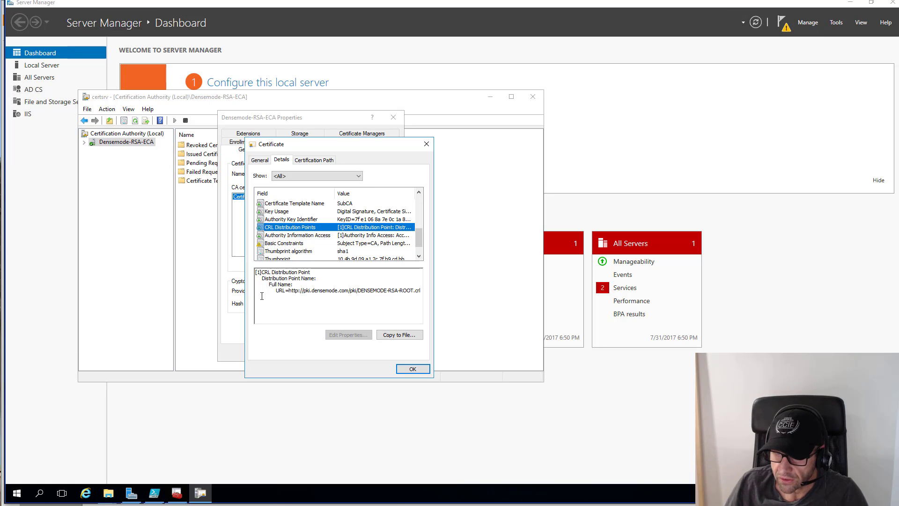
pyautogui.moveTo(258, 273); pyautogui.dragTo(421, 291)
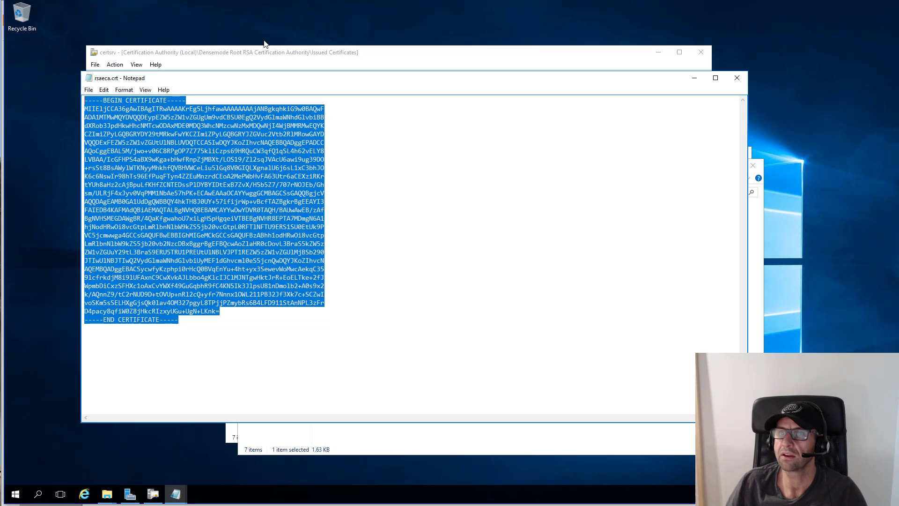
# On the root CA server, open the Densemode Root RSA Certification Authority properties and review its CRL Distribution Point (CDP) locations and their options
pyautogui.click(152, 494)
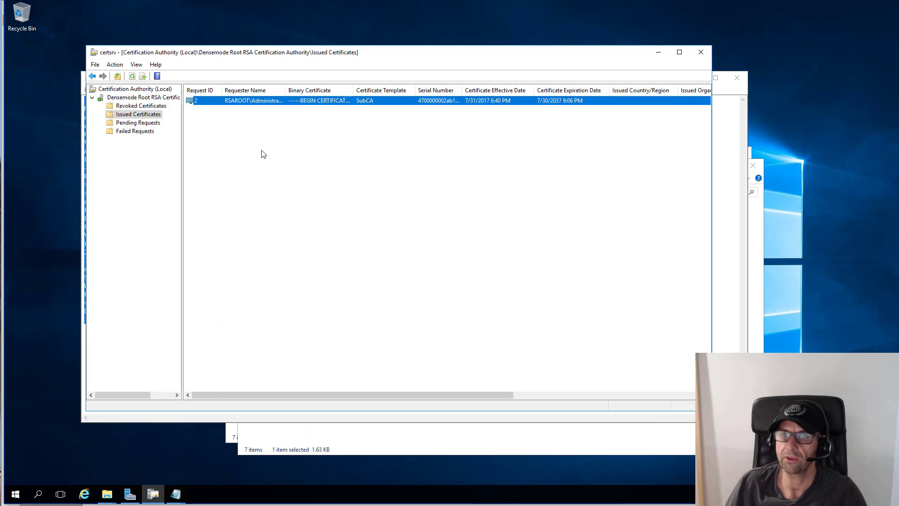
pyautogui.rightClick(131, 99)
pyautogui.click(156, 131)
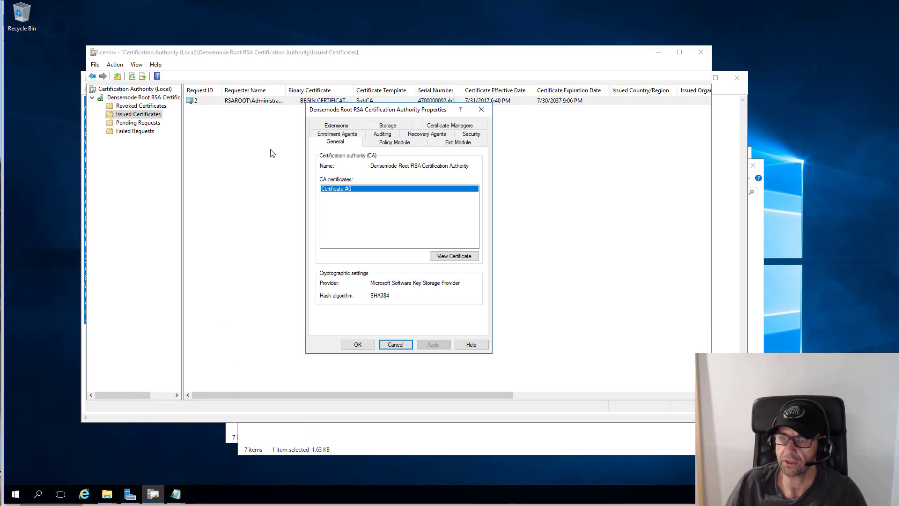
pyautogui.click(341, 128)
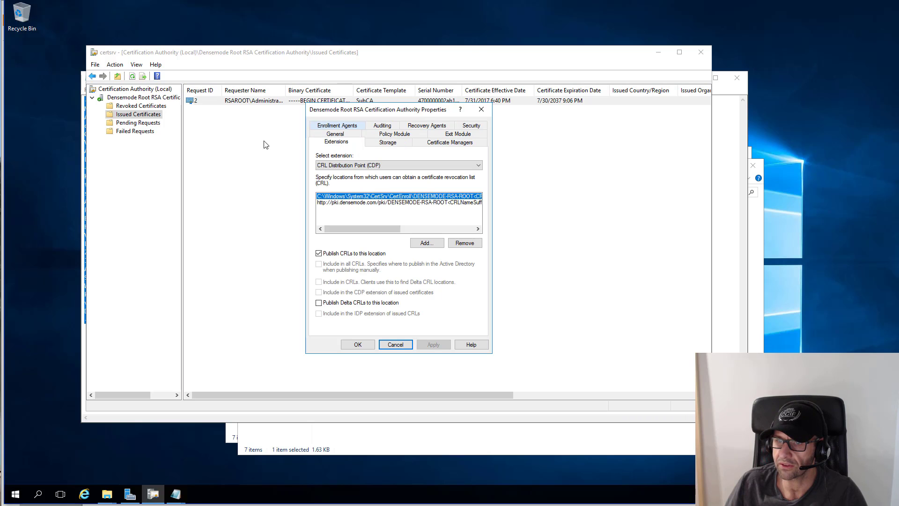
pyautogui.click(345, 203)
pyautogui.click(353, 196)
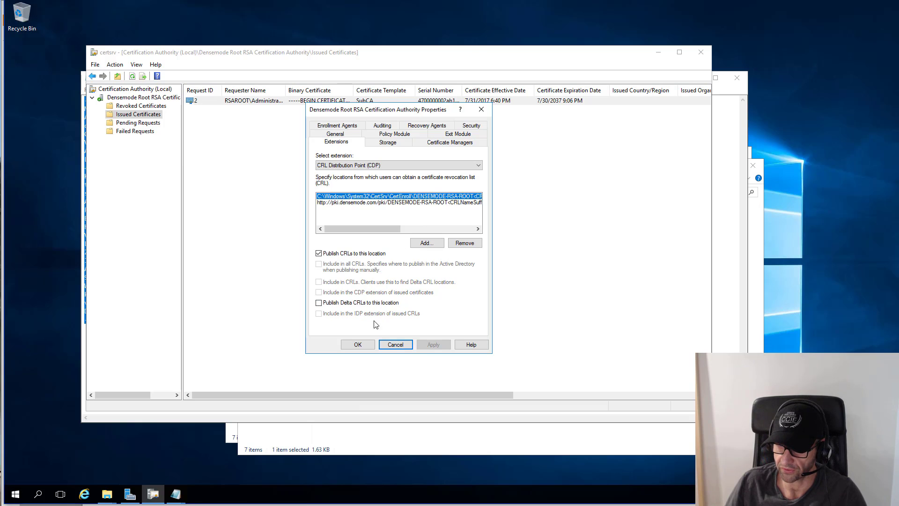
pyautogui.click(328, 203)
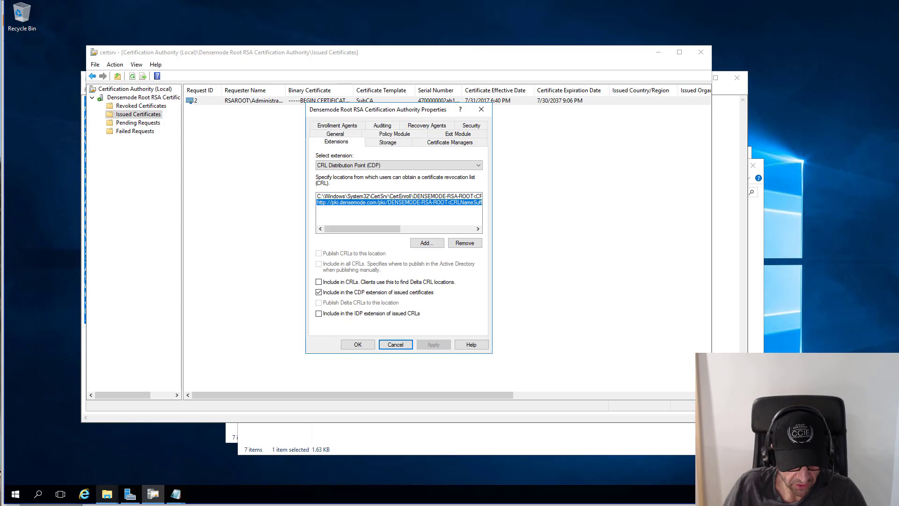
pyautogui.moveTo(107, 494)
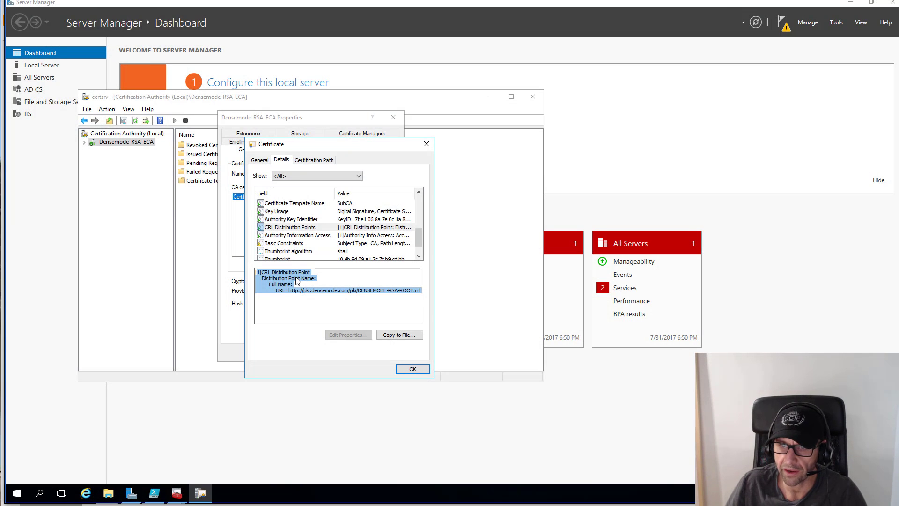
# Return to the Densemode-RSA-ECA certificate and check the URL in its CRL Distribution Points field
pyautogui.click(296, 281)
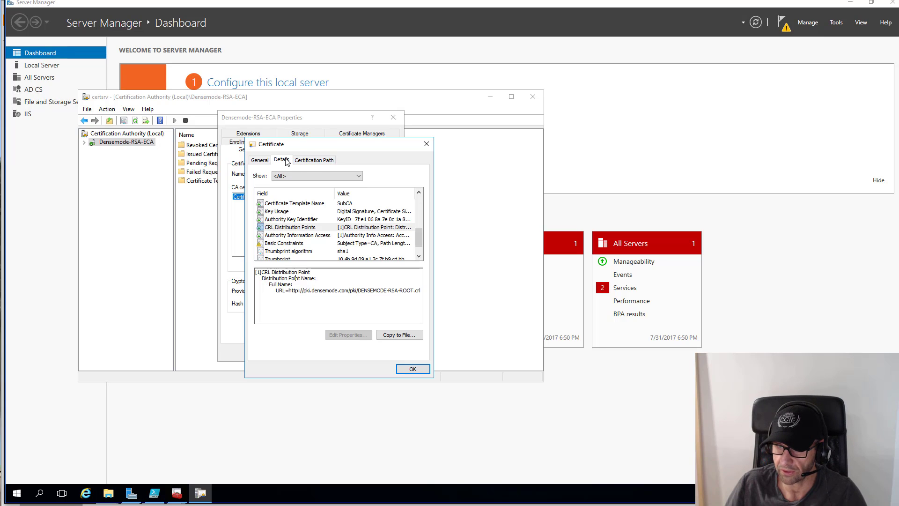
pyautogui.moveTo(273, 290); pyautogui.dragTo(438, 291)
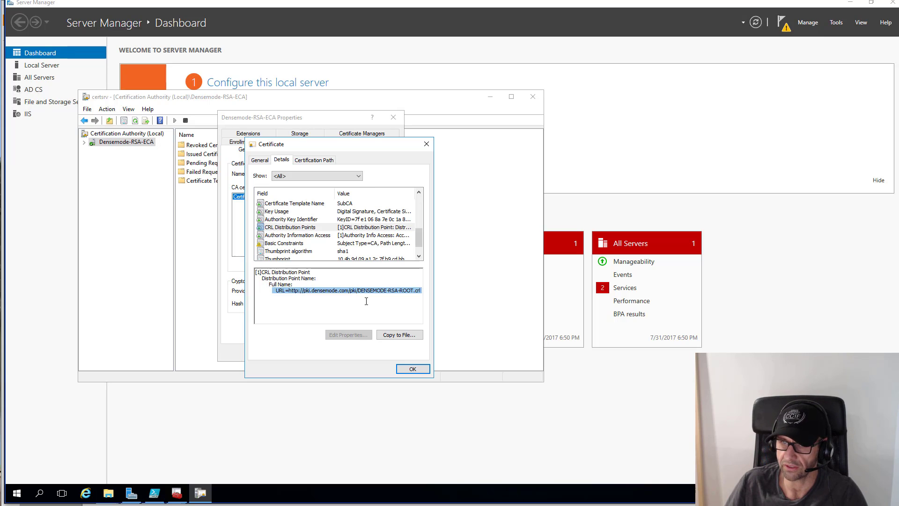
pyautogui.click(311, 228)
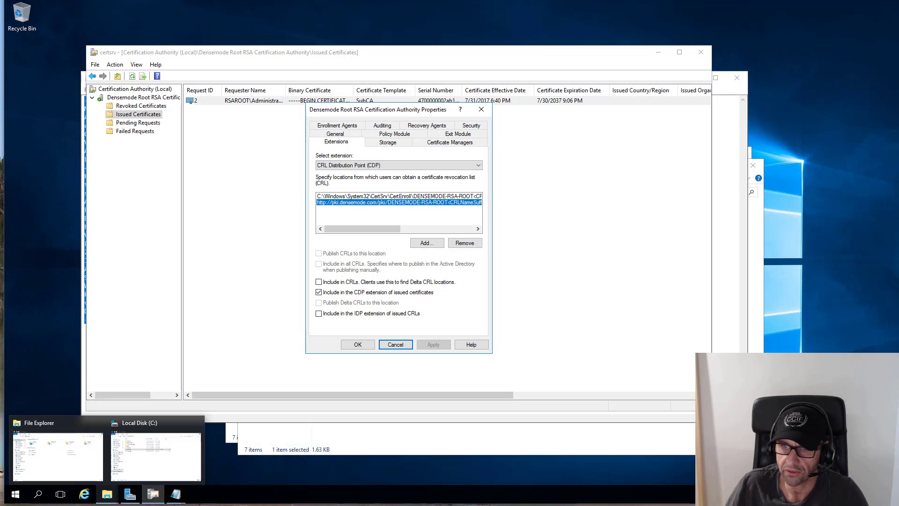
# Back on the root CA, review the Authority Information Access (AIA) locations for OCSP and the CA certificate
pyautogui.click(374, 166)
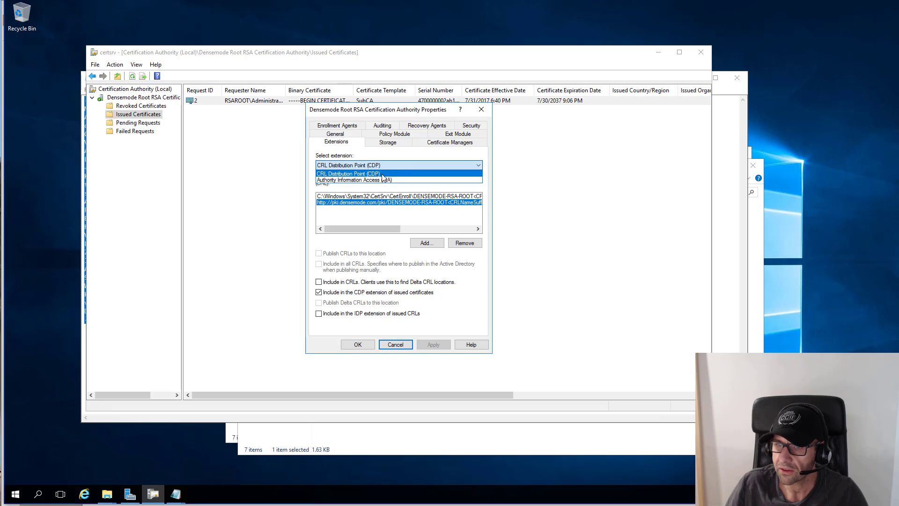
pyautogui.click(374, 182)
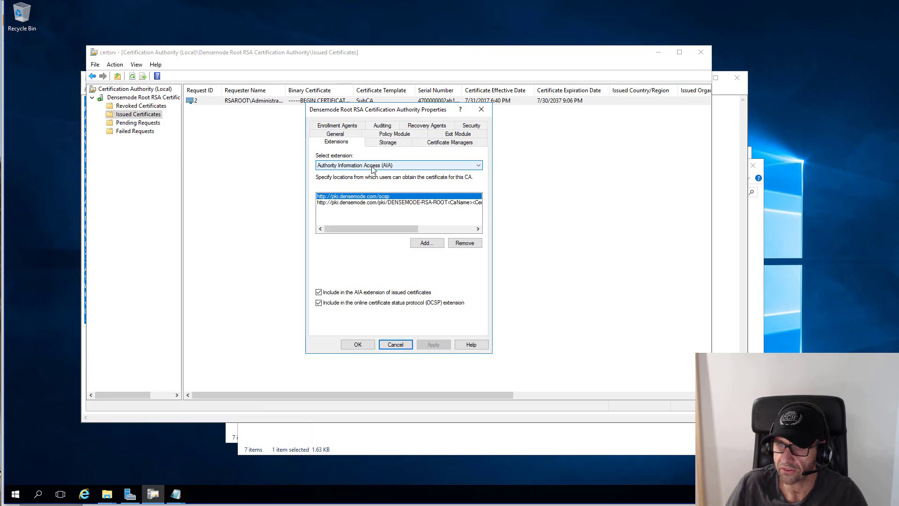
pyautogui.click(343, 196)
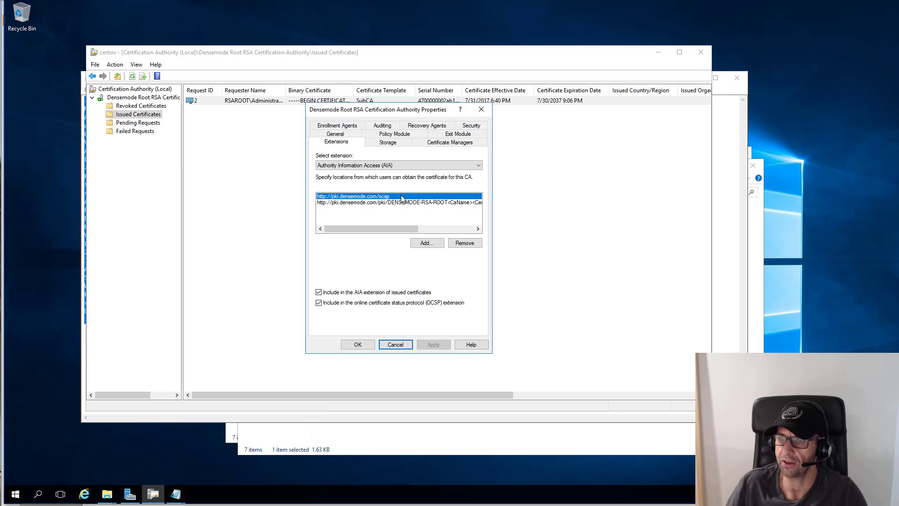
pyautogui.click(375, 203)
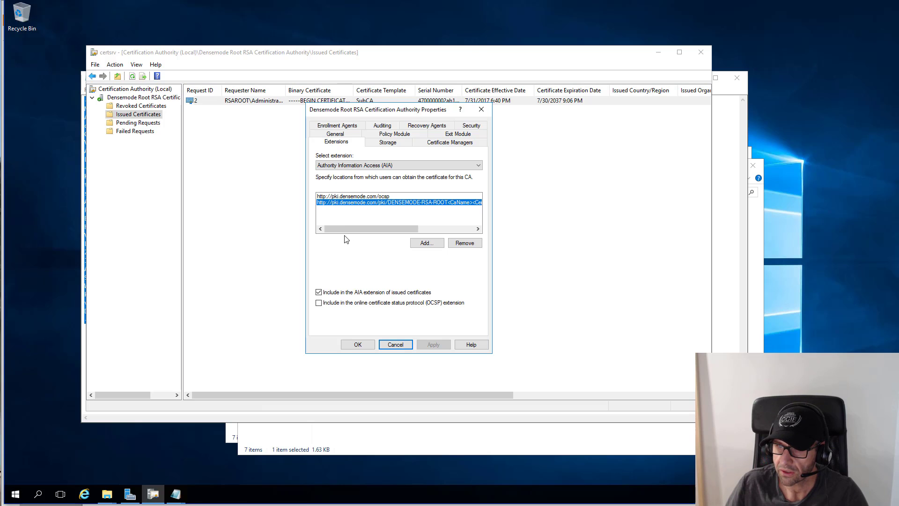
pyautogui.moveTo(344, 229); pyautogui.dragTo(323, 229)
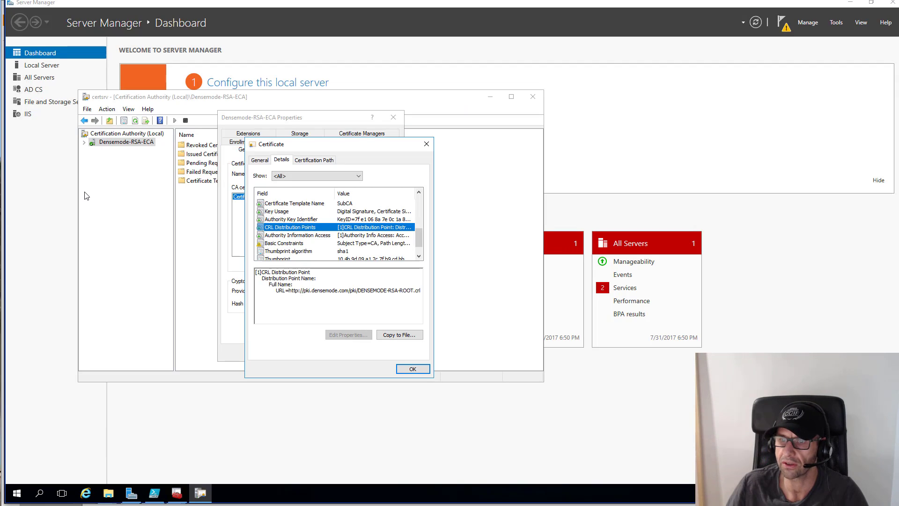
# In the Densemode-RSA-ECA certificate, examine the OCSP and CA issuer entries of the Authority Information Access field
pyautogui.click(314, 236)
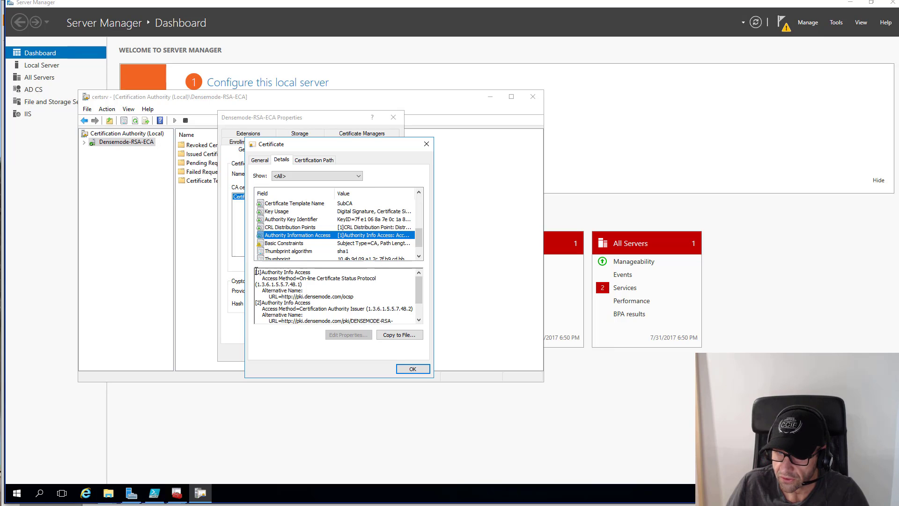
pyautogui.moveTo(256, 271); pyautogui.dragTo(378, 279)
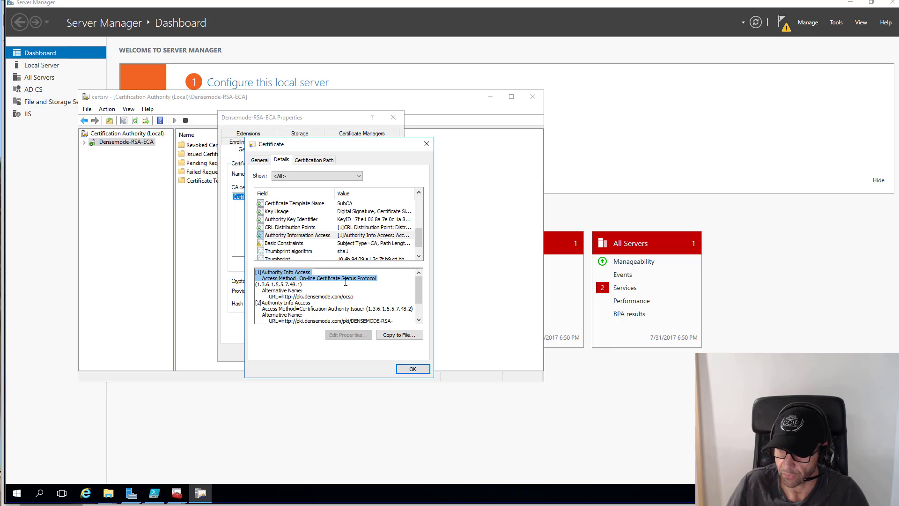
pyautogui.moveTo(261, 290); pyautogui.dragTo(371, 295)
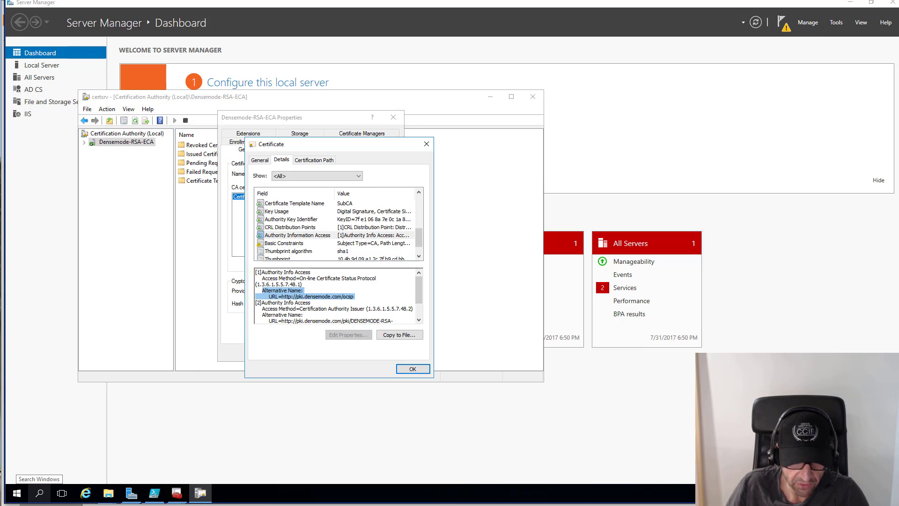
pyautogui.click(365, 296)
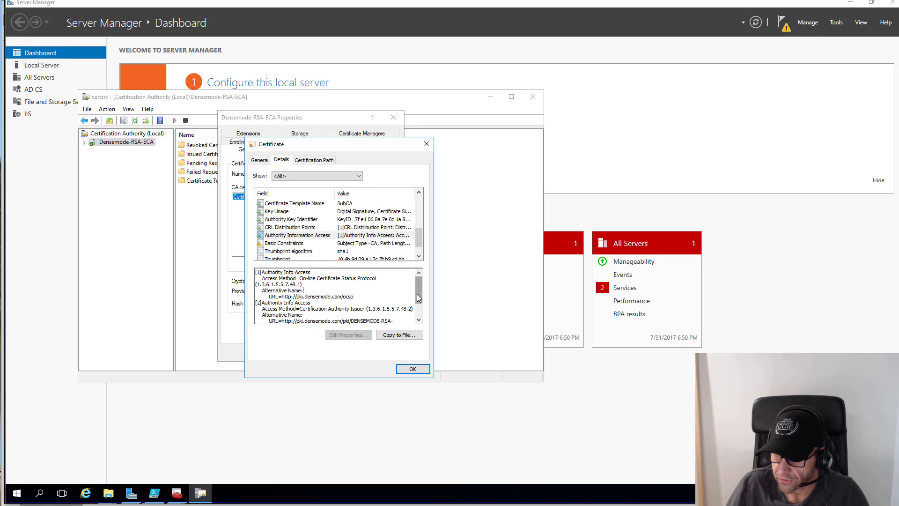
pyautogui.moveTo(417, 293); pyautogui.dragTo(418, 309)
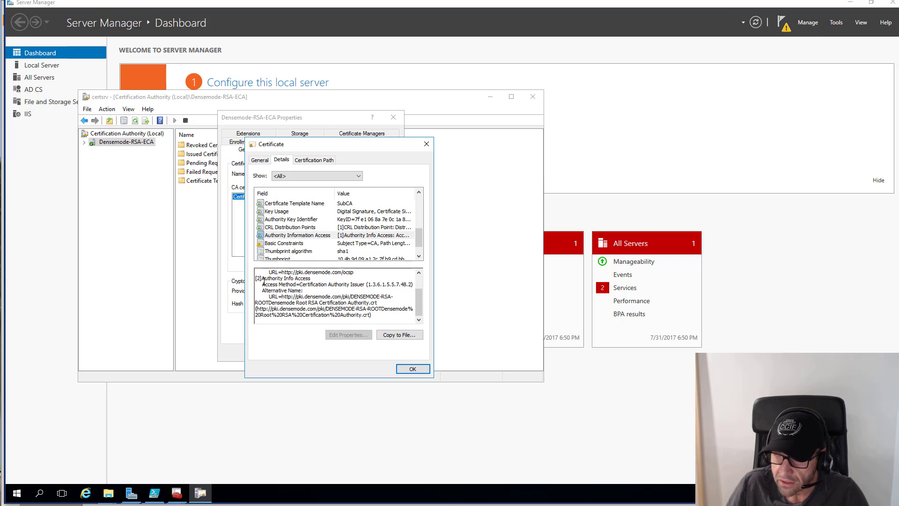
# Check the access method and root CA certificate URL in the second Authority Info Access entry, and close the certificate
pyautogui.moveTo(262, 284); pyautogui.dragTo(364, 284)
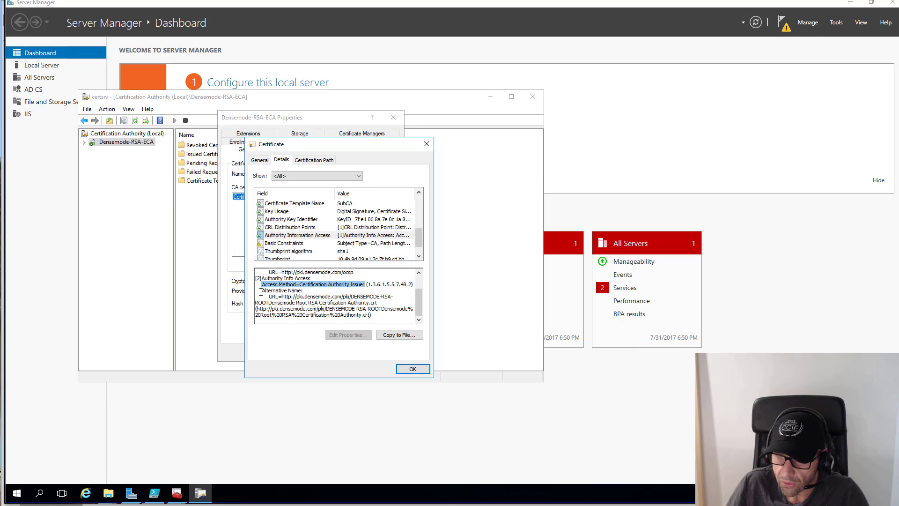
pyautogui.moveTo(261, 292); pyautogui.dragTo(384, 302)
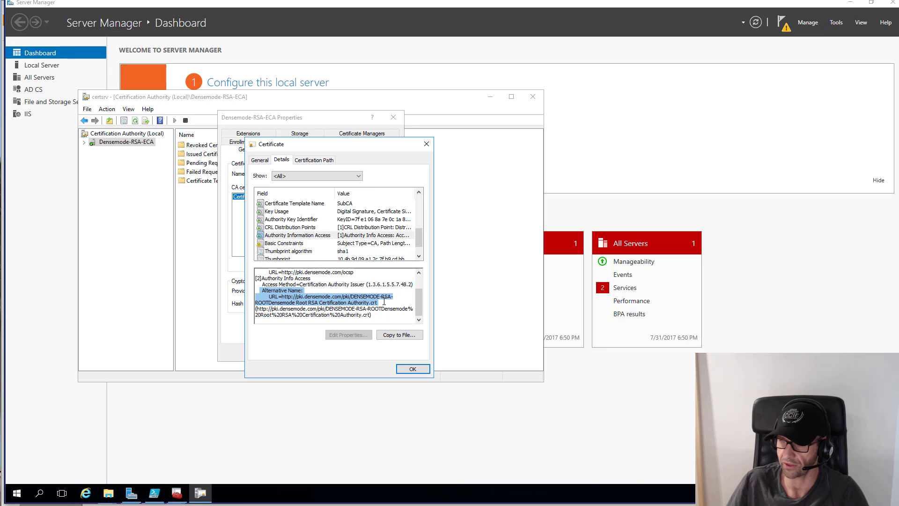
pyautogui.click(291, 304)
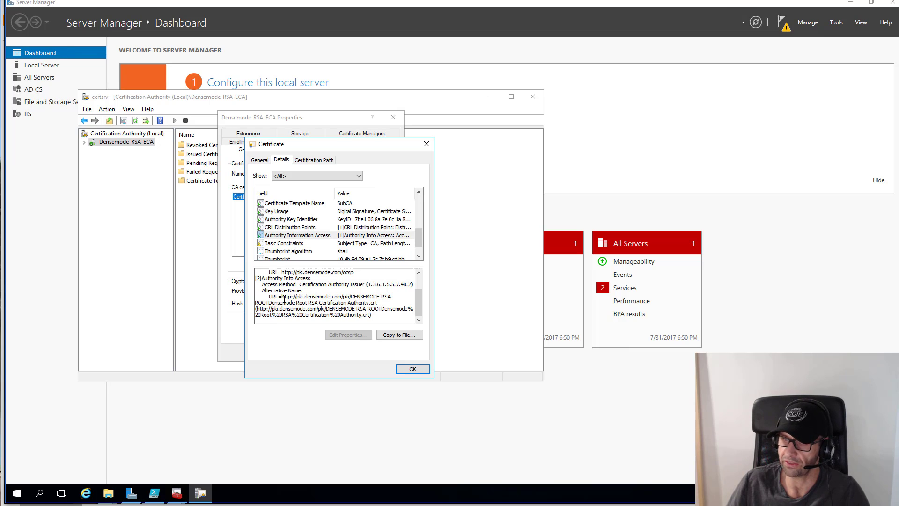
pyautogui.moveTo(284, 298); pyautogui.dragTo(382, 303)
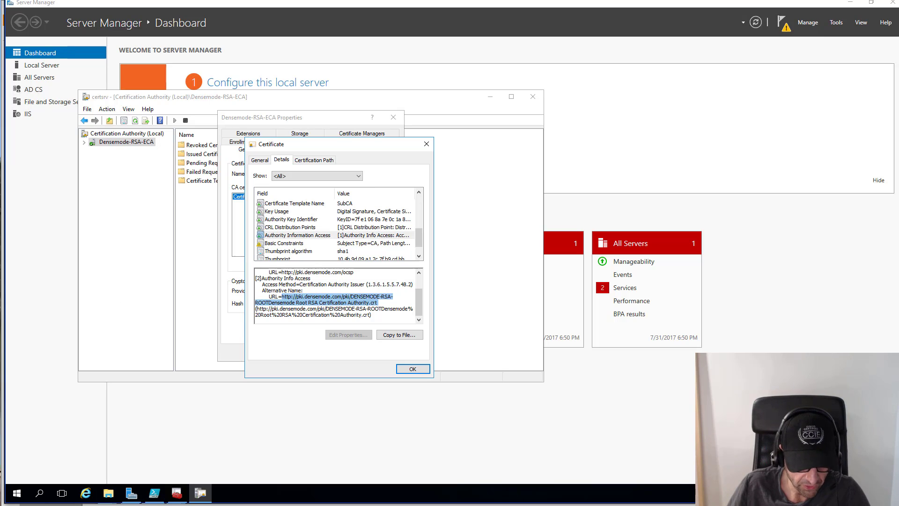
pyautogui.click(379, 285)
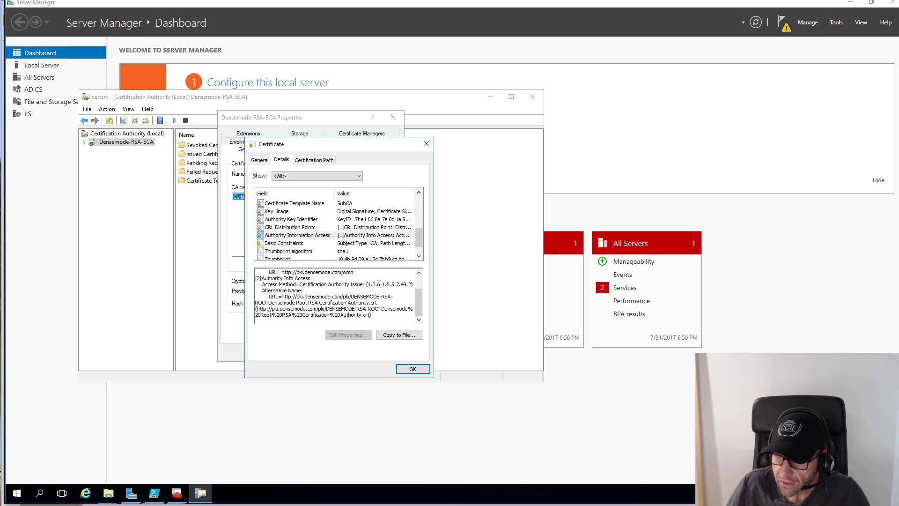
pyautogui.click(412, 369)
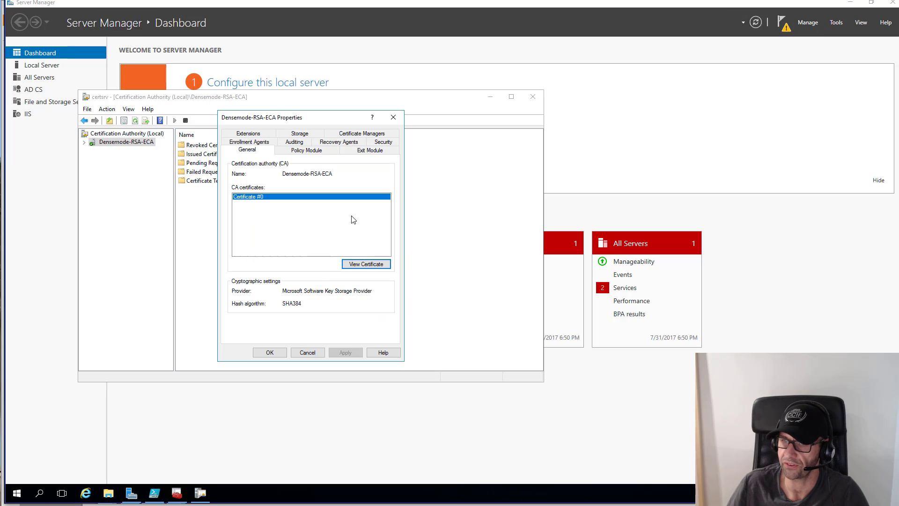
# Show the CRL Distribution Point (CDP) extension settings of the Densemode-RSA-ECA certification authority
pyautogui.click(238, 135)
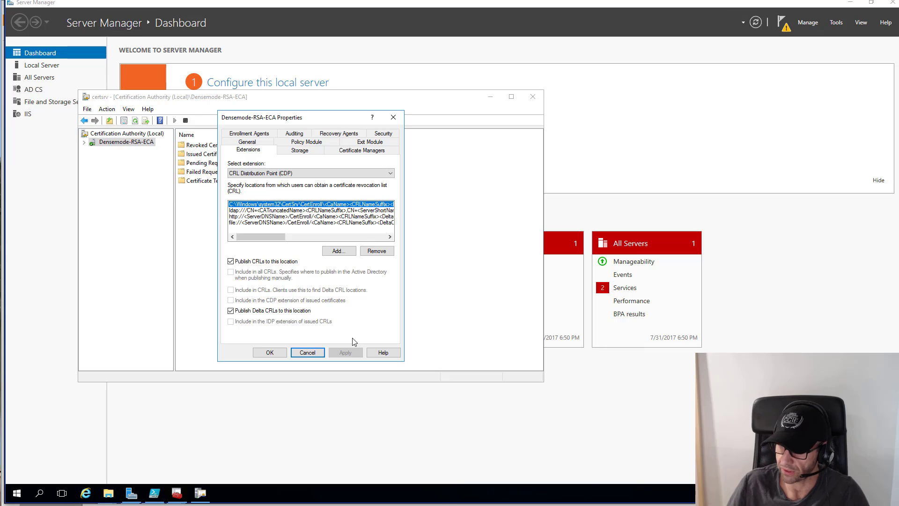
# Remove all the default CRL Distribution Point (CDP) locations from the CA's extensions
pyautogui.click(278, 173)
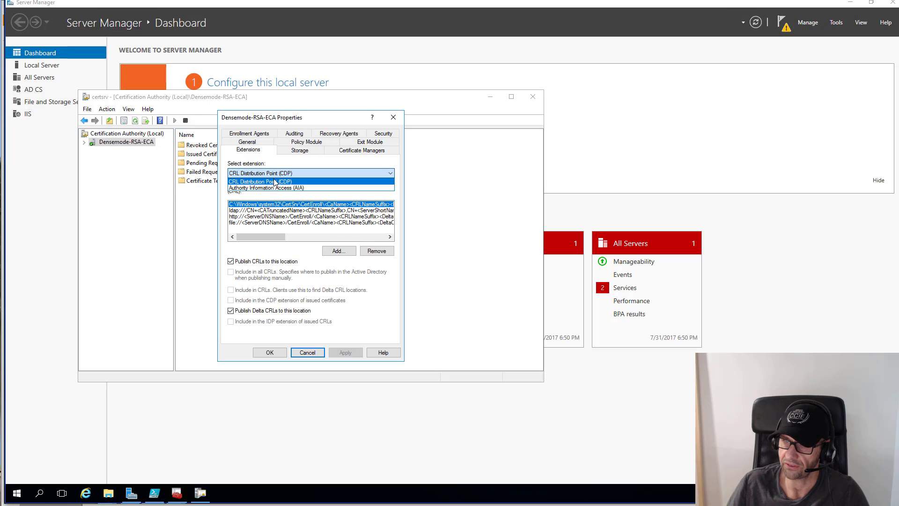
pyautogui.click(276, 188)
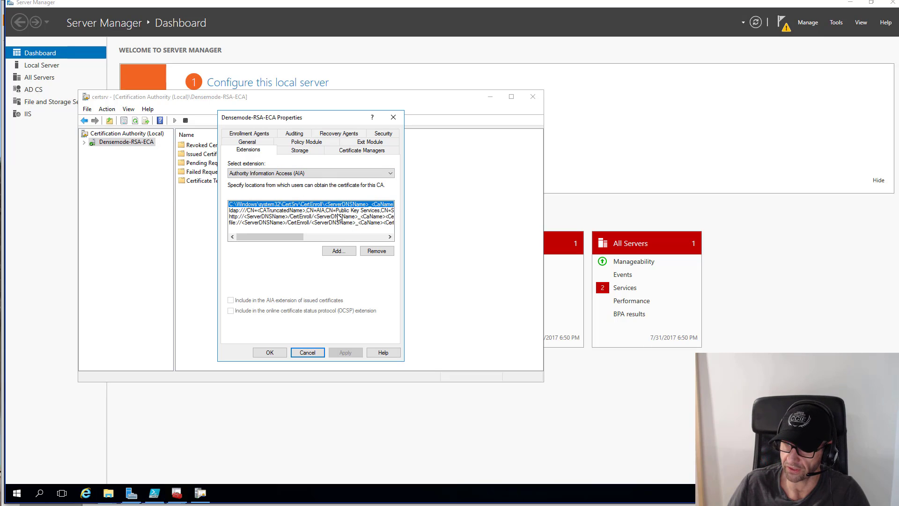
pyautogui.click(275, 174)
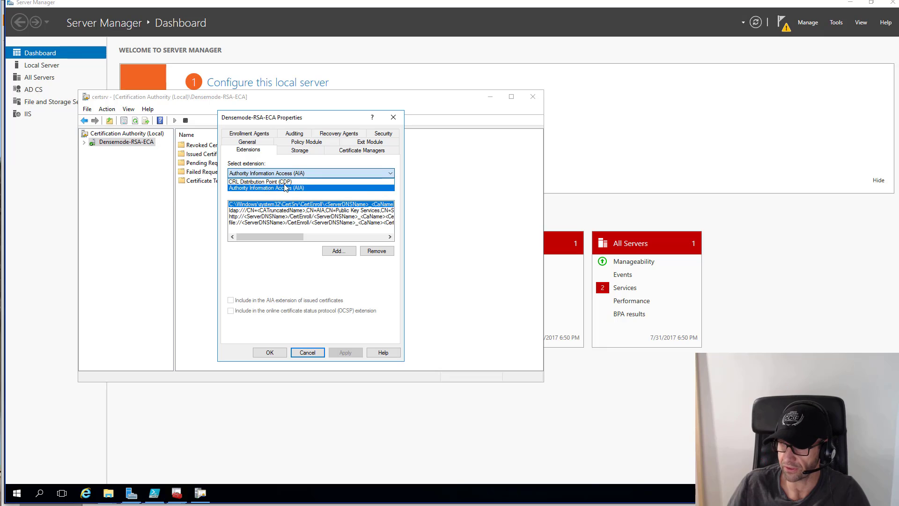
pyautogui.click(272, 183)
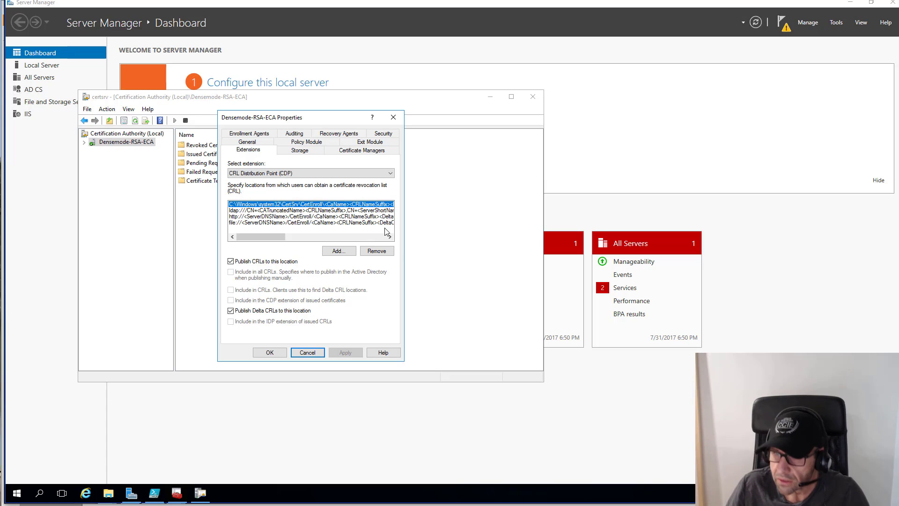
pyautogui.click(377, 251)
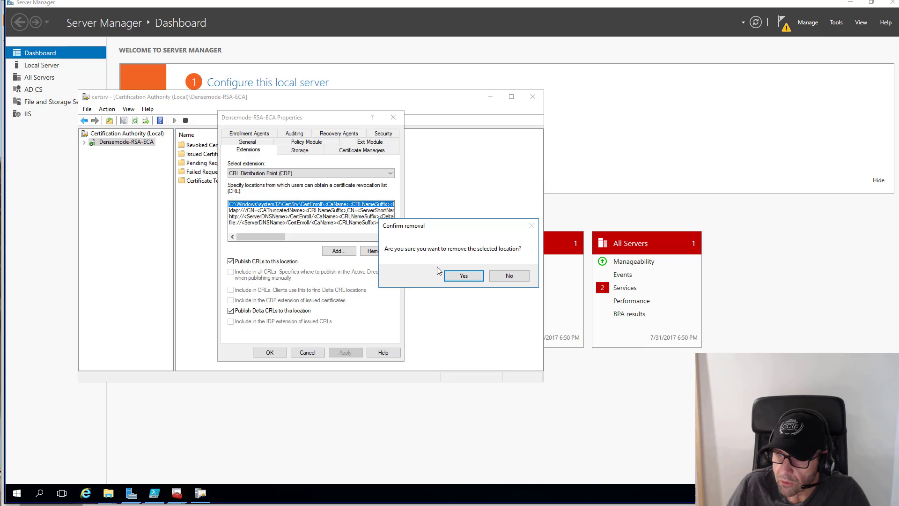
pyautogui.click(463, 275)
pyautogui.click(382, 254)
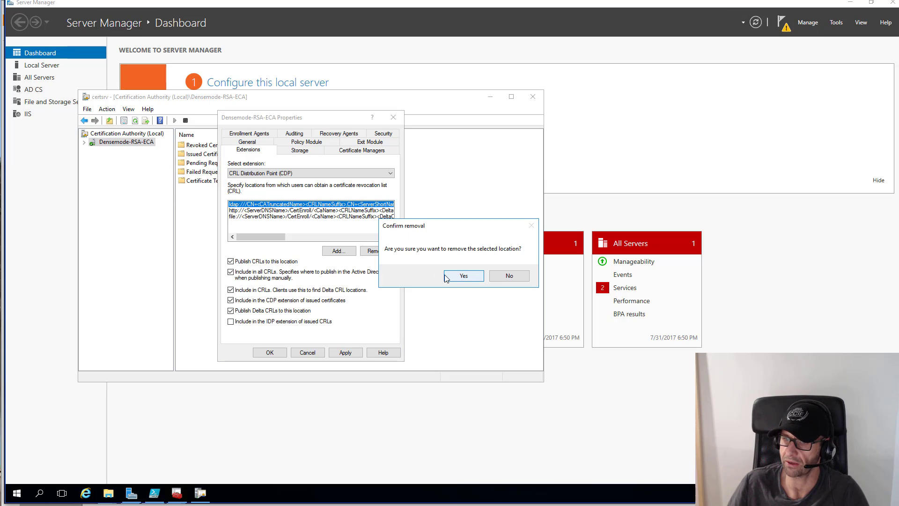
pyautogui.click(462, 275)
pyautogui.click(377, 252)
pyautogui.click(462, 276)
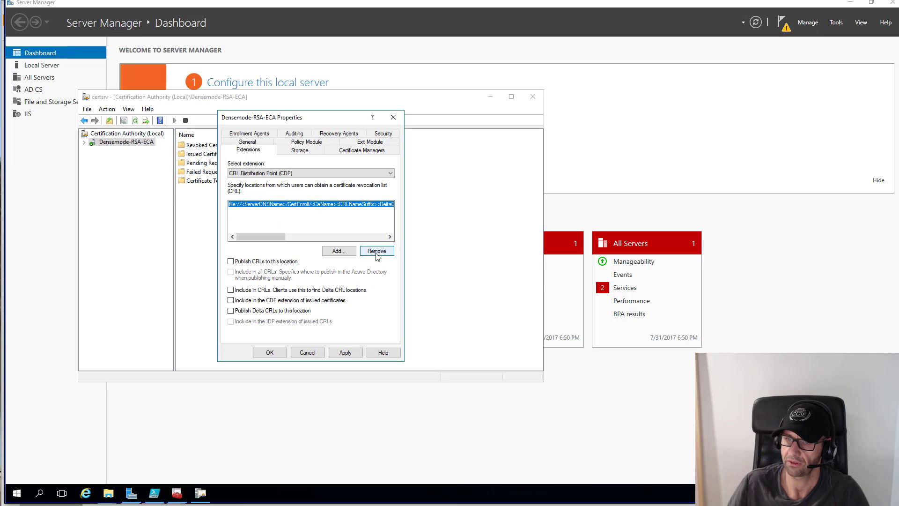
pyautogui.click(378, 252)
pyautogui.click(461, 276)
# Remove all the default Authority Information Access (AIA) locations from the CA's extensions
pyautogui.click(239, 173)
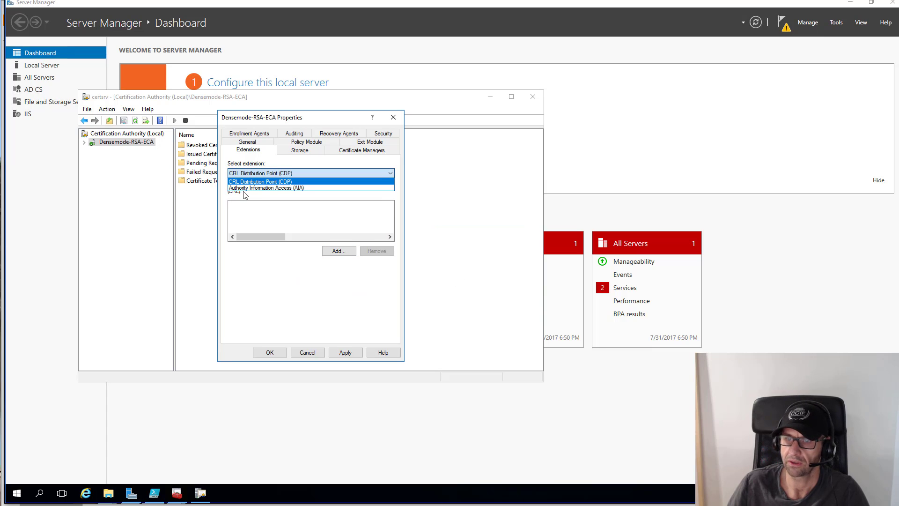
pyautogui.click(246, 186)
pyautogui.click(369, 252)
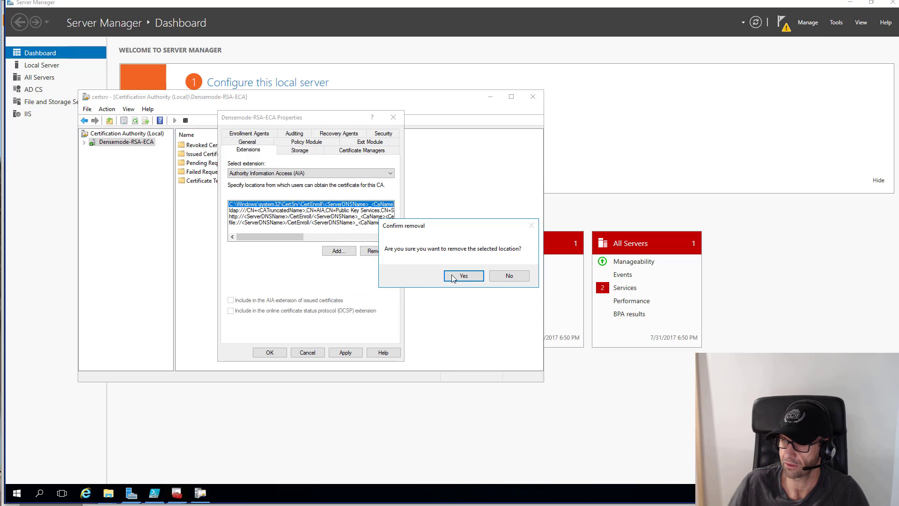
pyautogui.click(462, 275)
pyautogui.click(377, 251)
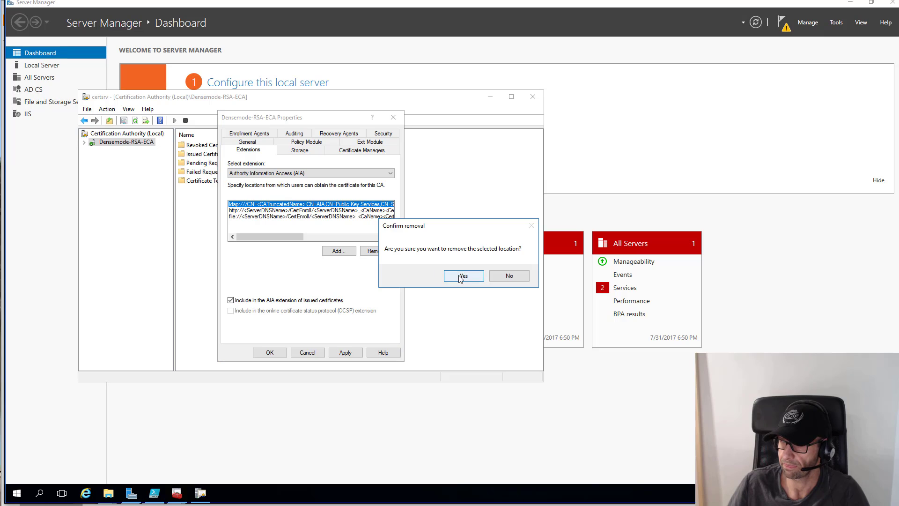
pyautogui.click(462, 276)
pyautogui.click(377, 251)
pyautogui.click(461, 276)
pyautogui.click(377, 251)
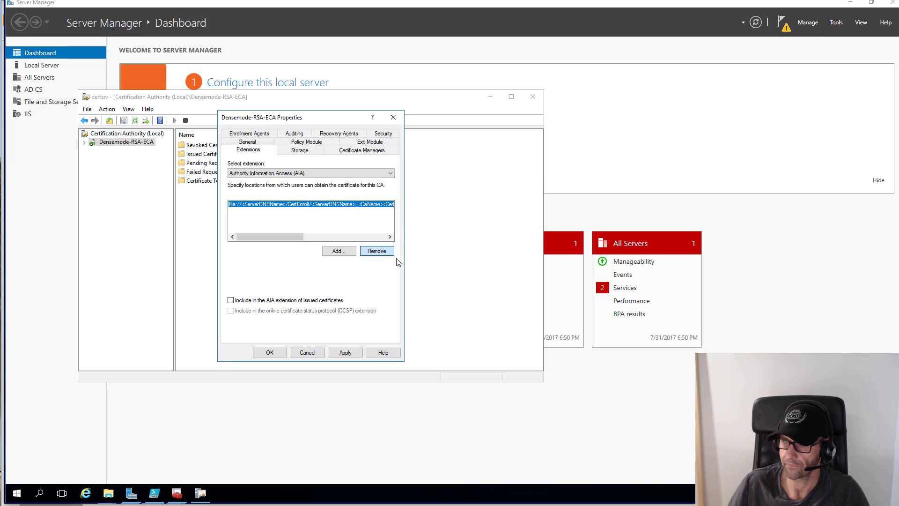
pyautogui.click(461, 275)
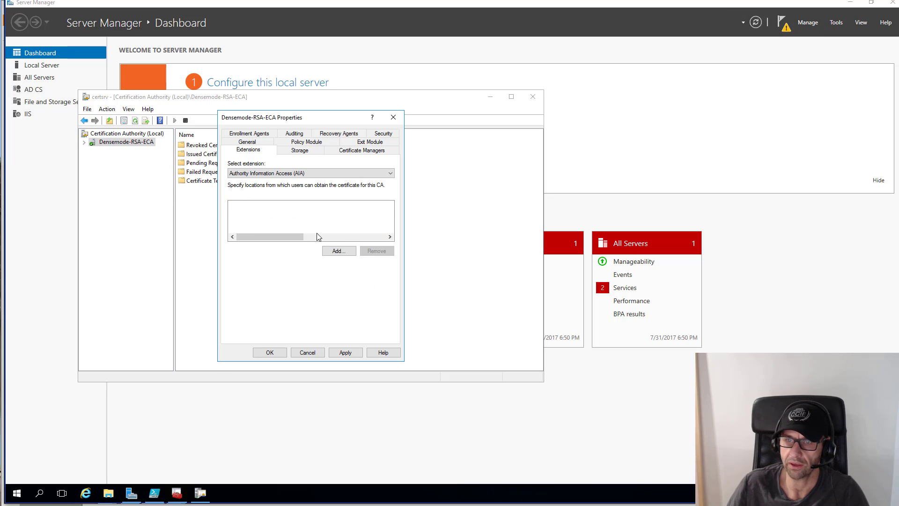
# Add the CDP location C:\Windows\System32\CertSrv\CertEnroll\DENSEMODE-RSA-ECA%8%9.crl and enable publishing both CRLs and delta CRLs to it
pyautogui.click(248, 173)
pyautogui.click(249, 182)
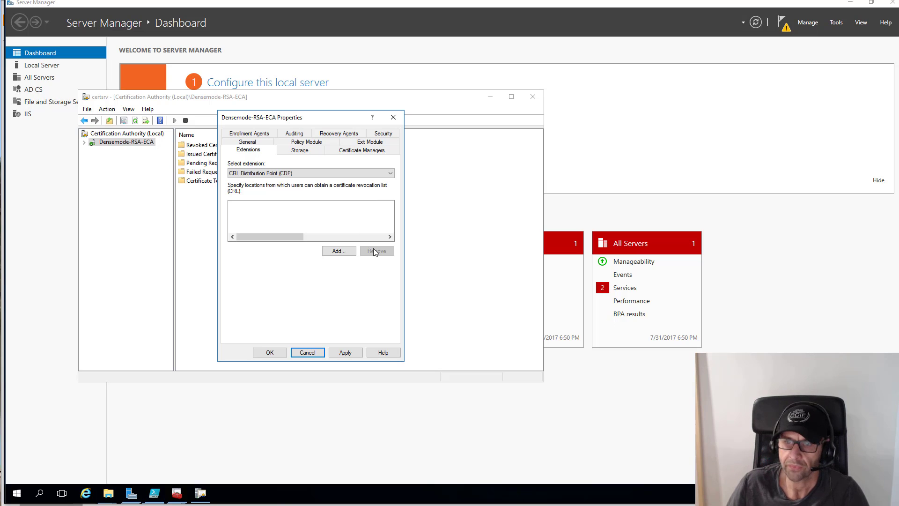
pyautogui.click(340, 251)
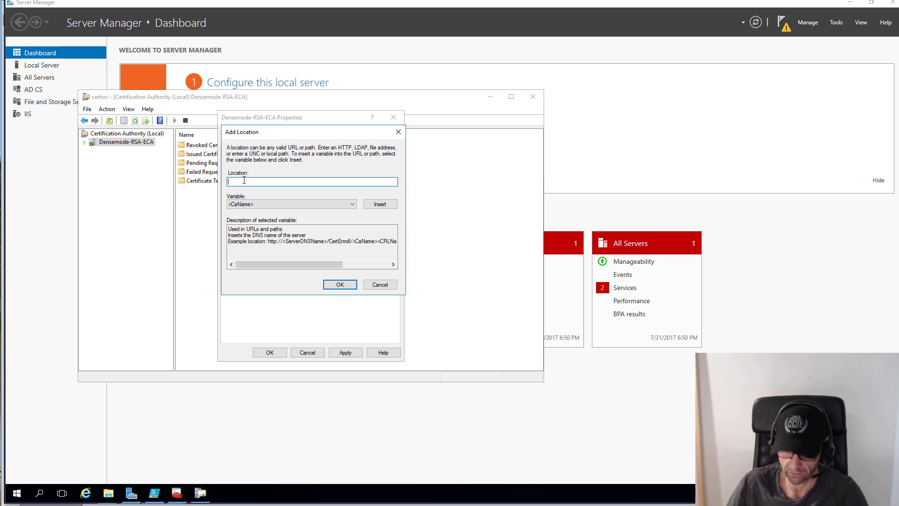
pyautogui.write('C:\\Windows\\System32\\CertSrv\\CertEnroll\\DENSEMODE-RSA-ECA%8%9.crl')
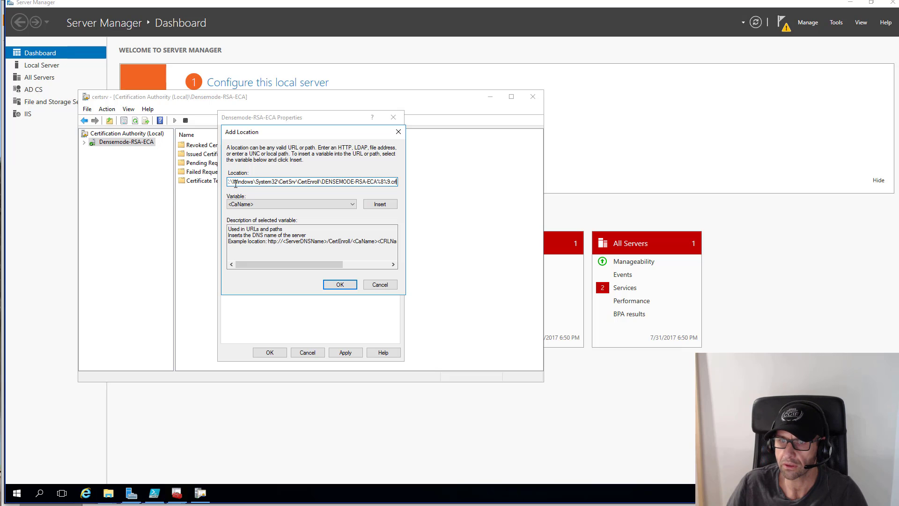
pyautogui.click(338, 284)
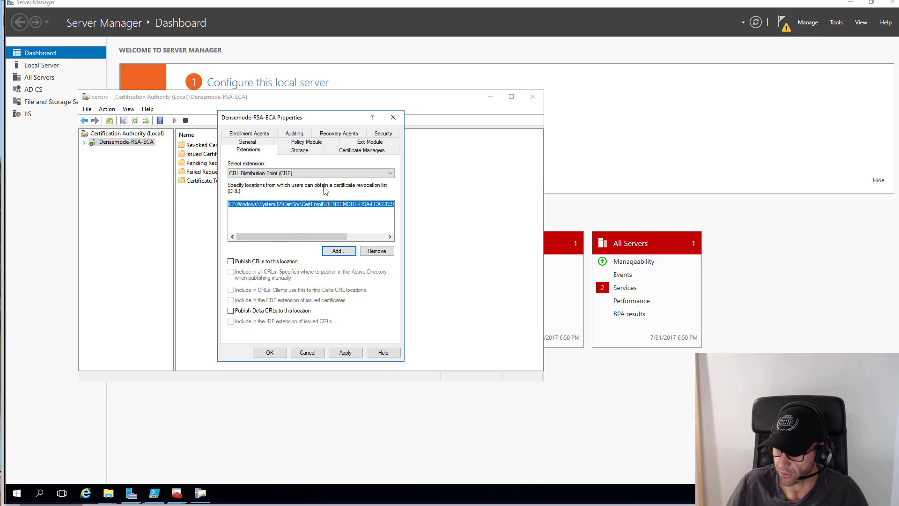
pyautogui.click(263, 262)
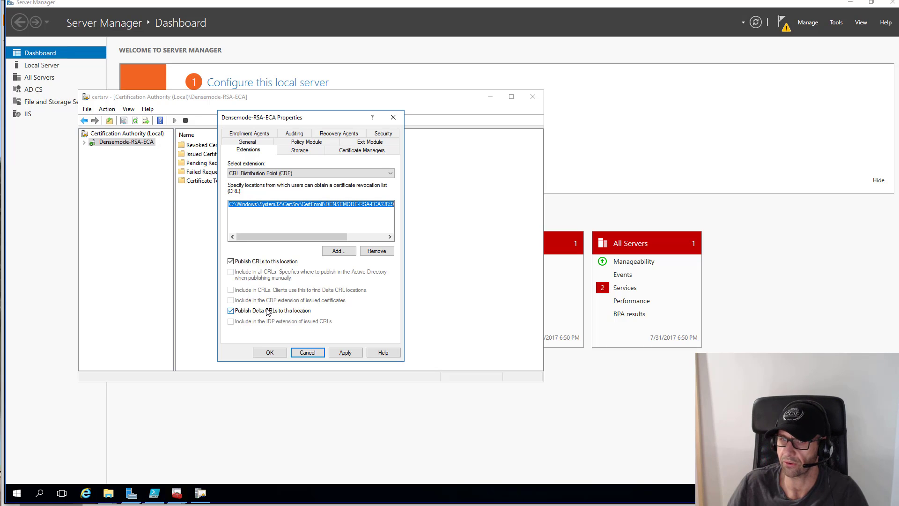
# Add the CDP location FILE://\\PKI.DENSEMODE.COM\PKI\DENSEMODE-RSA-ECA%8%9.crl and enable publishing both CRLs and delta CRLs to it
pyautogui.click(338, 252)
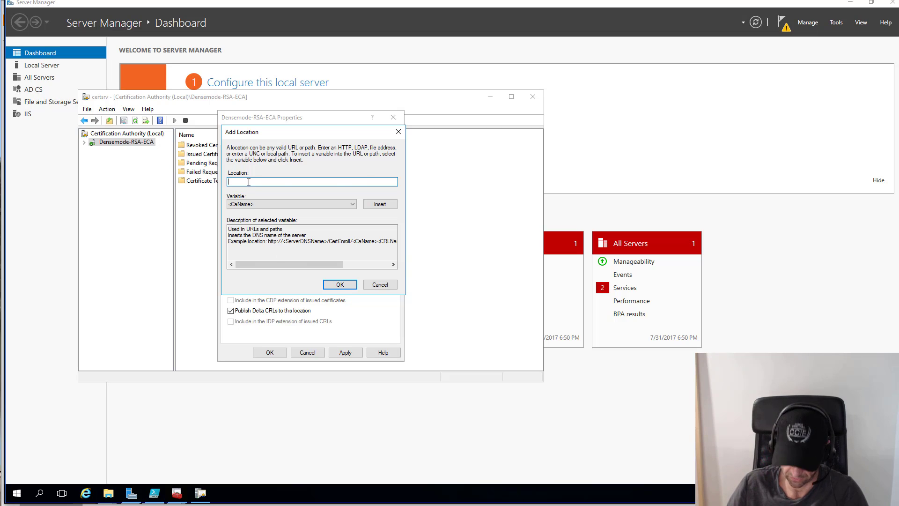
pyautogui.write('FILE://\\\\PKI.DENSEMODE.COM\\PKI\\DENSEMODE-RSA-ECA%8%9.crl')
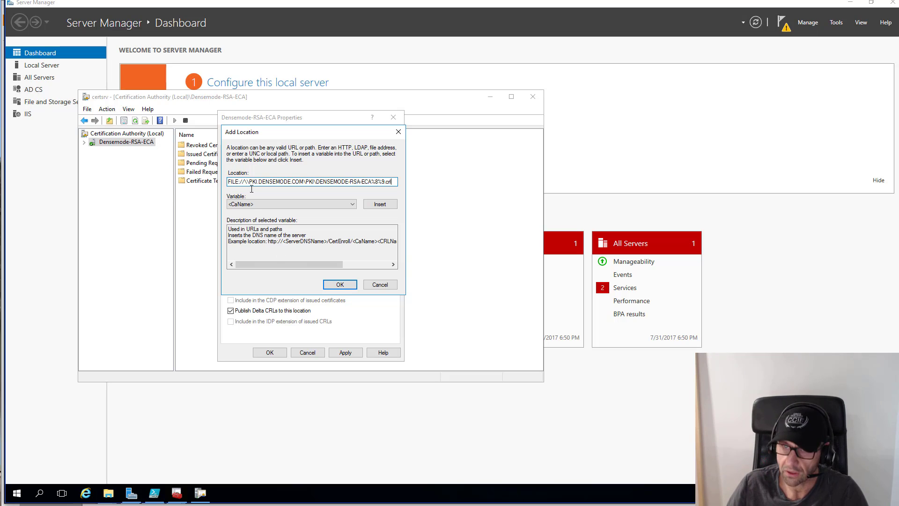
pyautogui.click(339, 285)
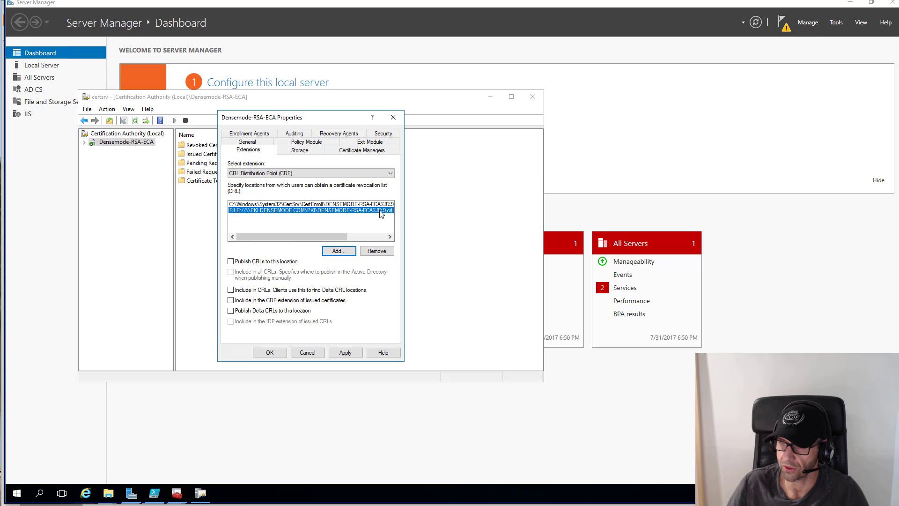
pyautogui.moveTo(299, 235); pyautogui.dragTo(246, 224)
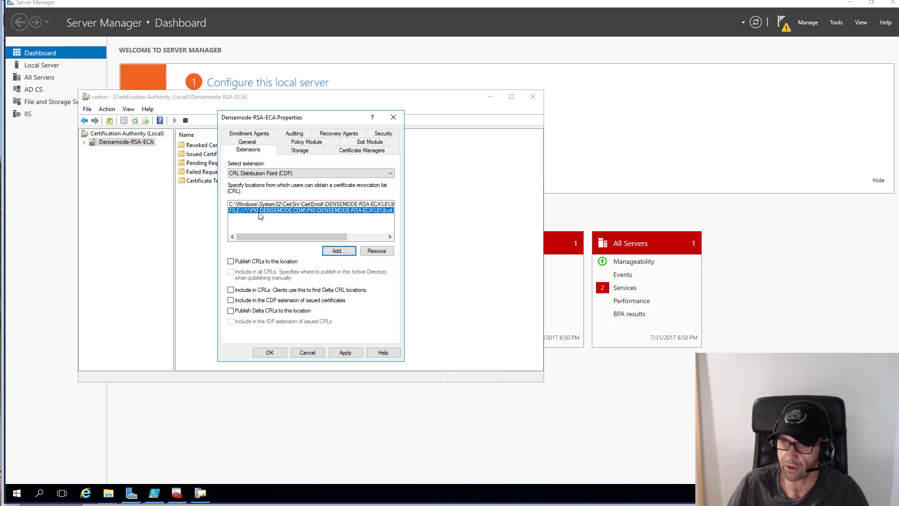
pyautogui.click(263, 262)
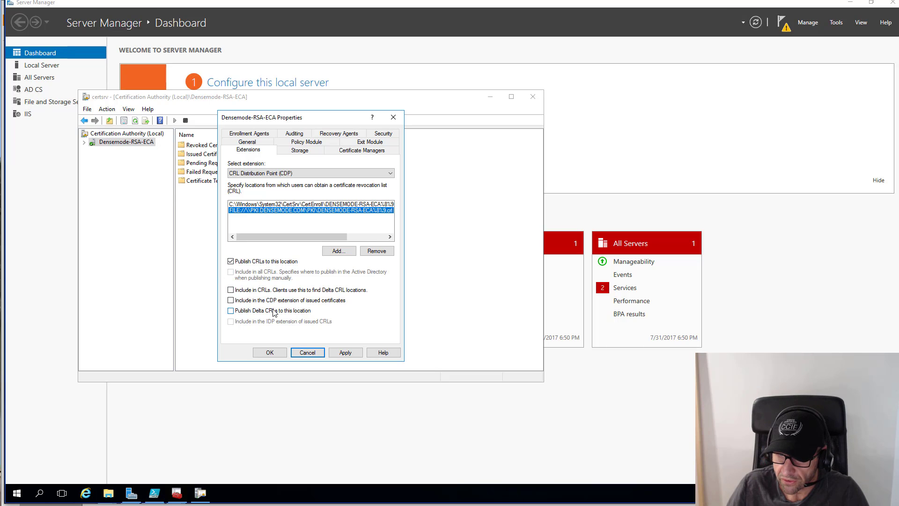
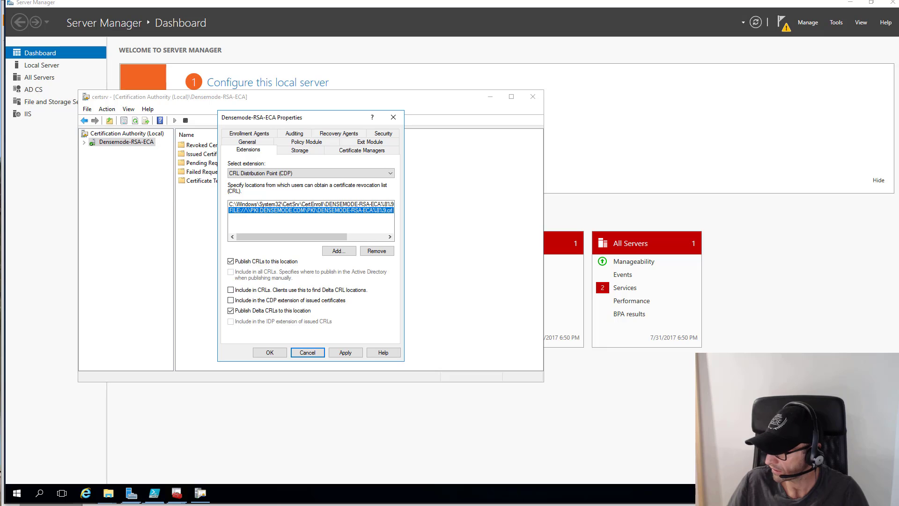
pyautogui.click(324, 252)
pyautogui.write('http://pki.densemode.com/pki/DENSEMODE-RSA-ECA%8%9.crl')
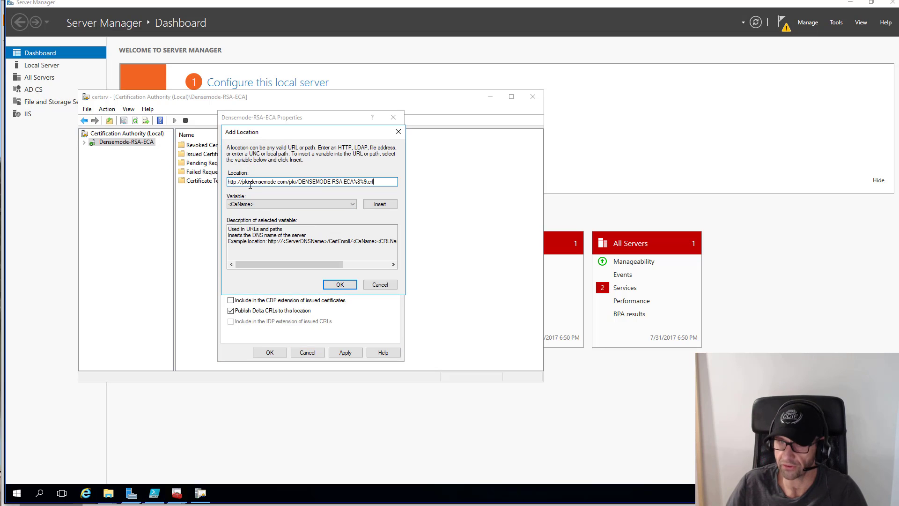
pyautogui.click(339, 284)
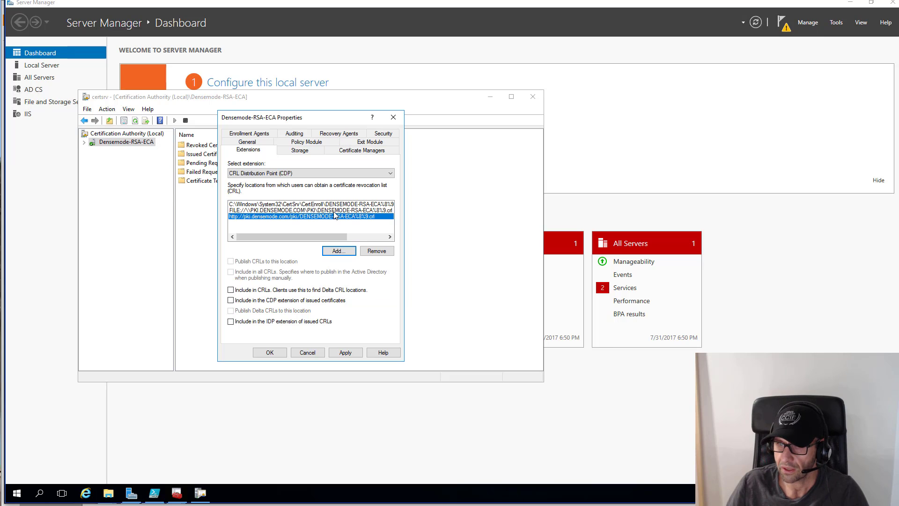
pyautogui.click(250, 293)
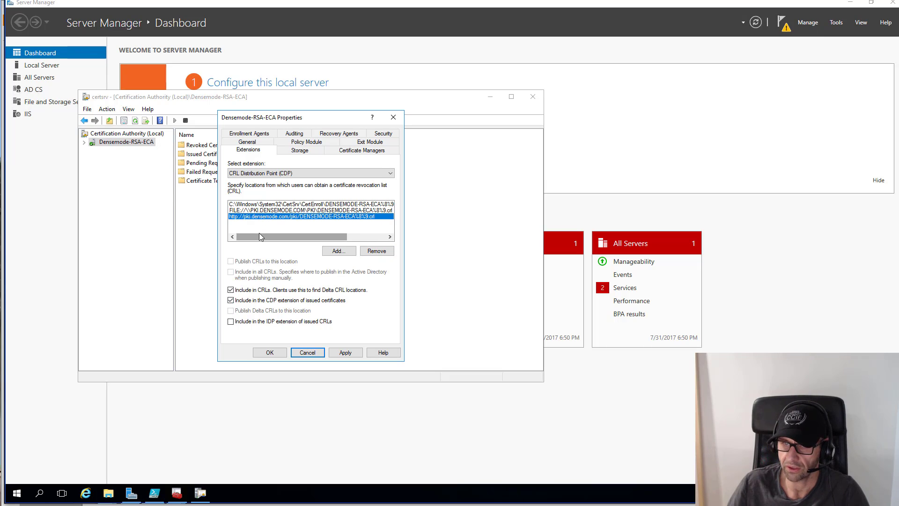
# Save the CA's extension changes and decline the immediate restart of Active Directory Certificate Services
pyautogui.moveTo(260, 234); pyautogui.dragTo(240, 243)
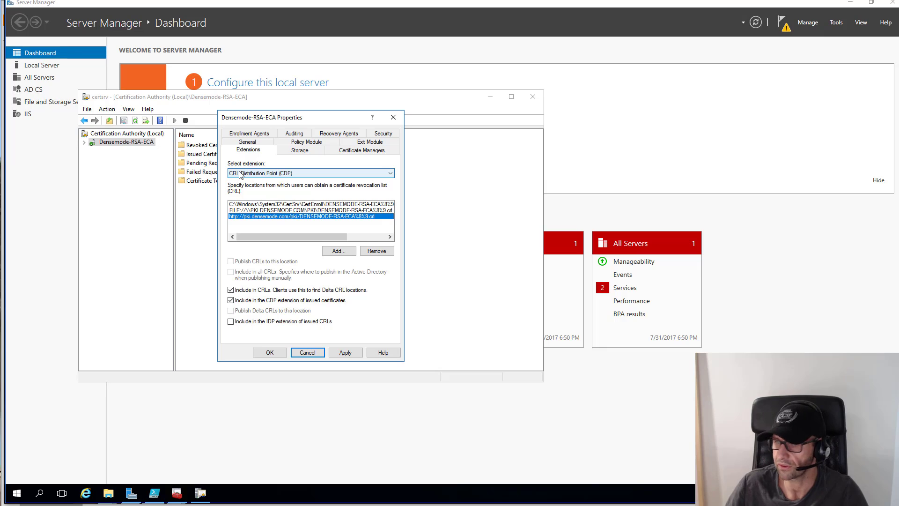
pyautogui.click(267, 352)
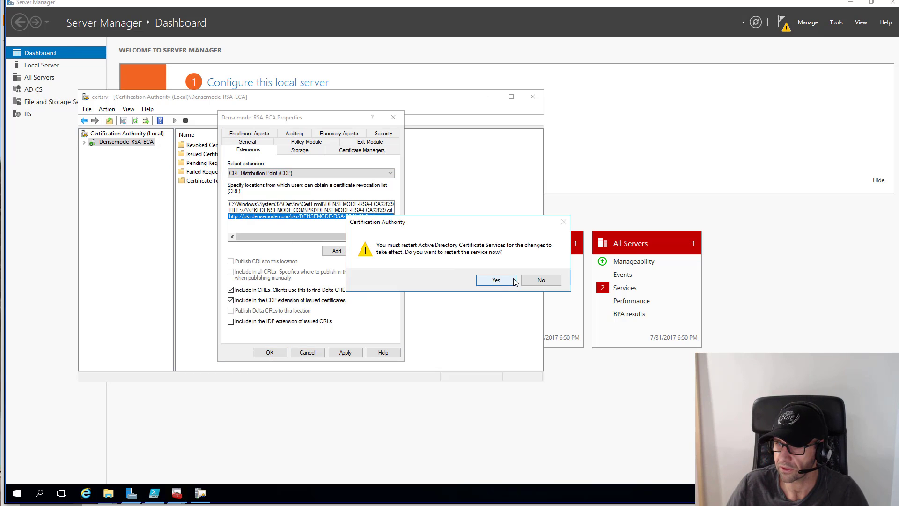
pyautogui.click(532, 281)
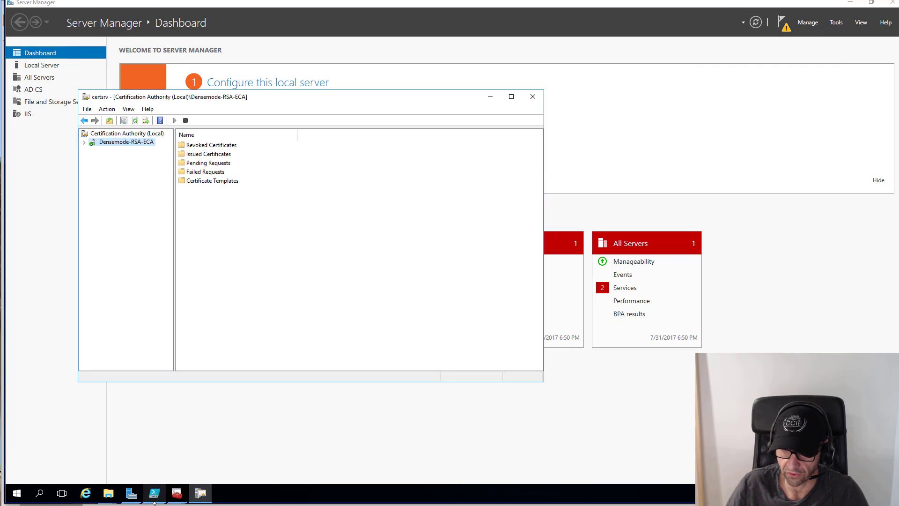
# In PowerShell ISE, create a certutil script setting CRL period 2 weeks, delta 1 day, overlap 12 hours, validity 5 years, AuditFilter 127, and restarting certsvc
pyautogui.moveTo(159, 497)
pyautogui.click(159, 464)
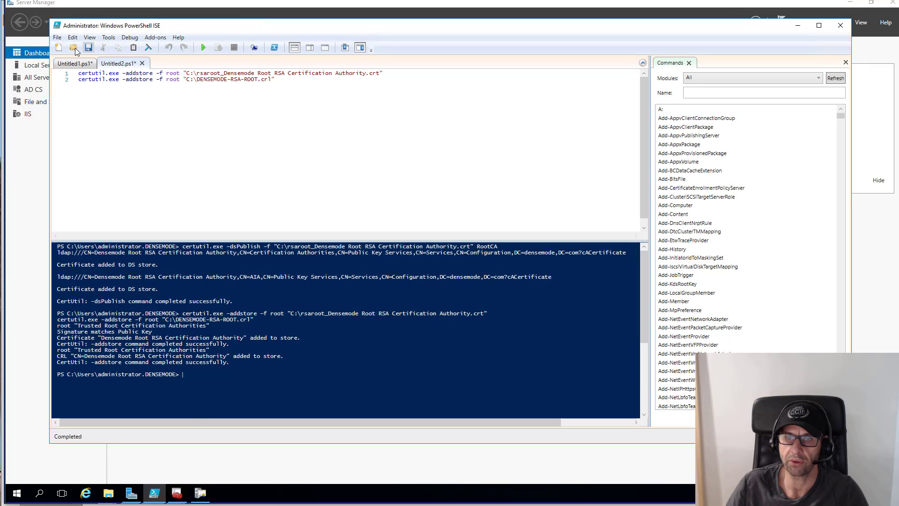
pyautogui.click(58, 47)
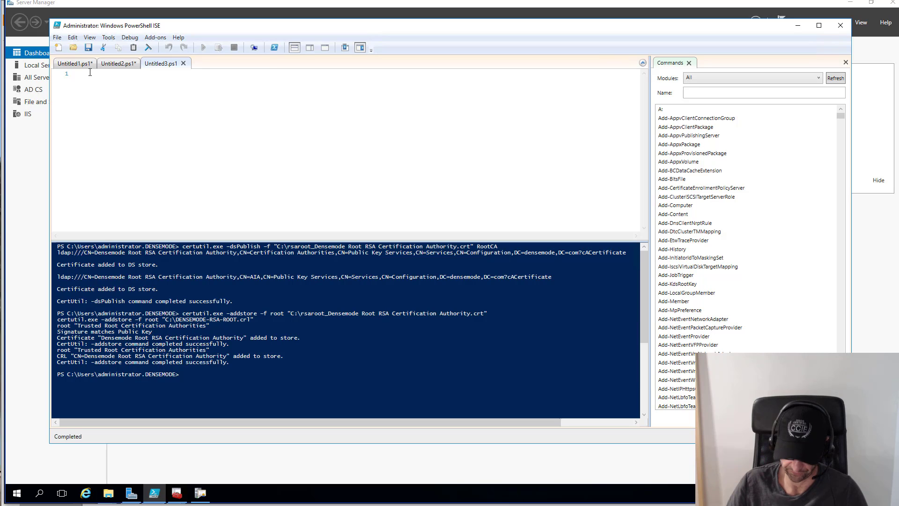
pyautogui.write('certutil.exe -setreg CA\\CRLPeriodUnits 2 certutil.exe -setreg CA\\CRLPeriod "Weeks" certutil.exe -setreg CA\\CRLDeltaPeriodUnits 1 certutil.exe -setreg CA\\CRLDeltaPeriod "Days" certutil.exe -setreg CA\\CRLOverlapPeriodUnits 12 certutil.exe -setreg CA\\CRLOverlapPeriod "Hours" certutil.exe -setreg CA\\ValidityPeriodUnits 5 certutil.exe -setreg CA\\ValidityPeriod "Years" certutil.exe -setreg CA\\AuditFilter 127 restart-service certsvc')
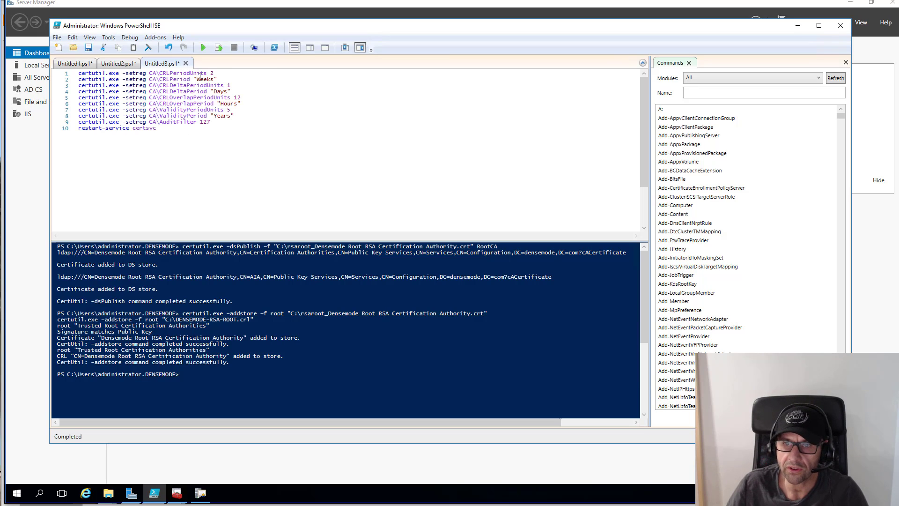
pyautogui.moveTo(215, 74); pyautogui.dragTo(65, 74)
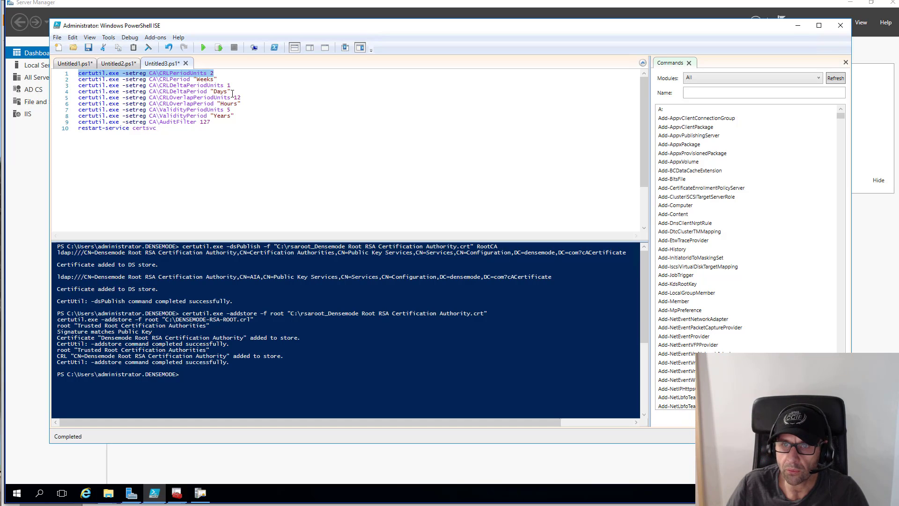
pyautogui.moveTo(232, 92); pyautogui.dragTo(67, 86)
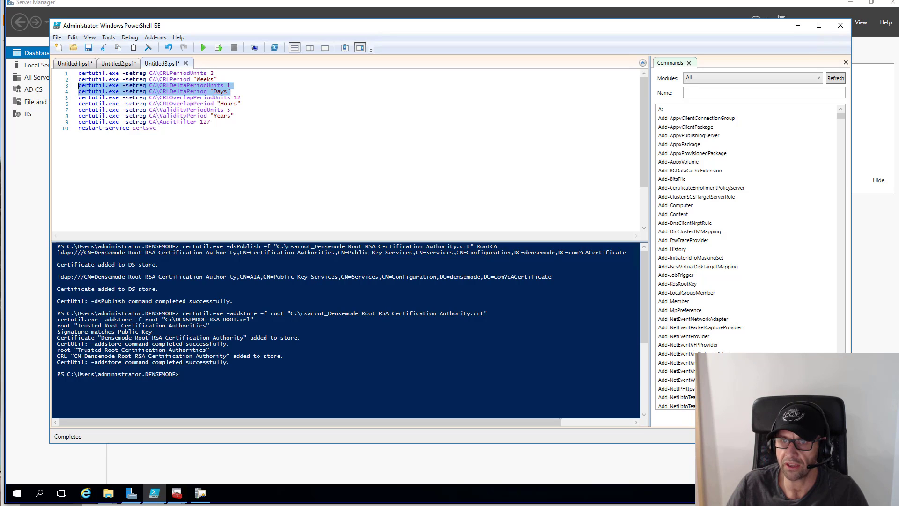
pyautogui.moveTo(241, 103); pyautogui.dragTo(66, 97)
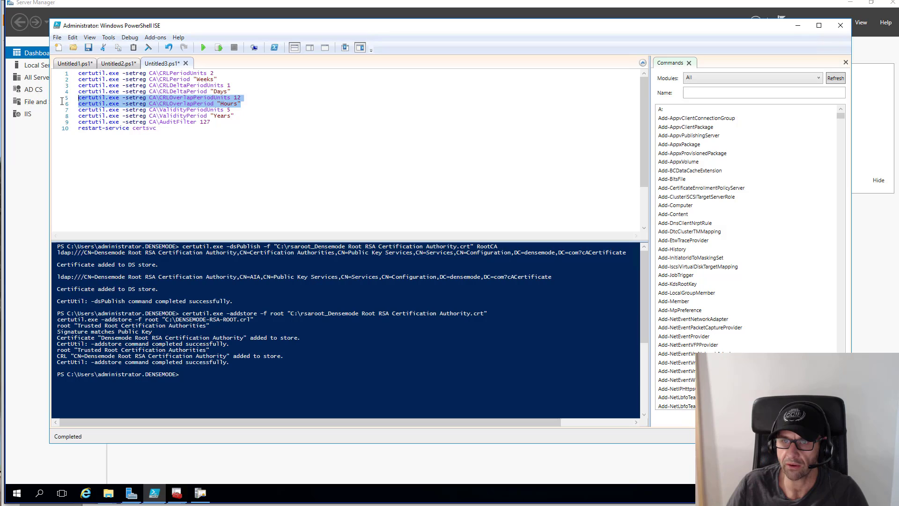
# Run the certutil script to apply the CRL, delta CRL, overlap, validity and audit filter settings to the CA
pyautogui.moveTo(234, 116); pyautogui.dragTo(65, 108)
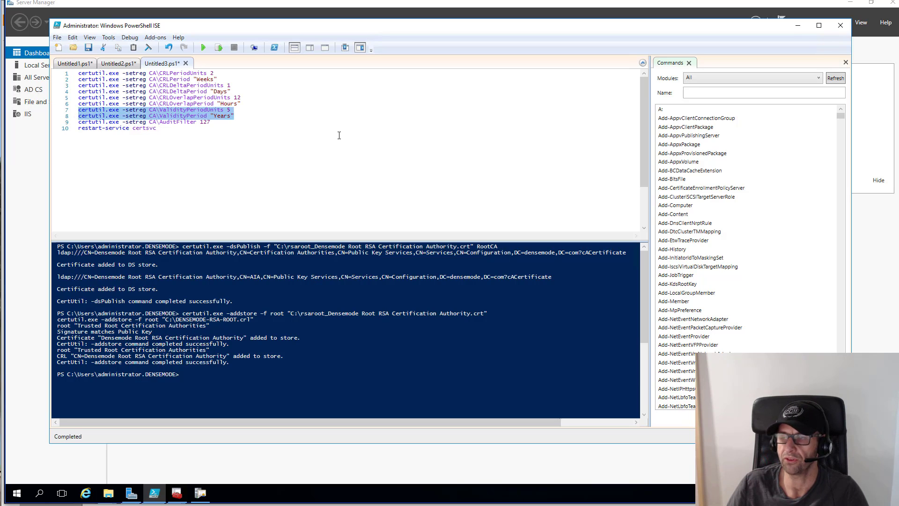
pyautogui.click(209, 133)
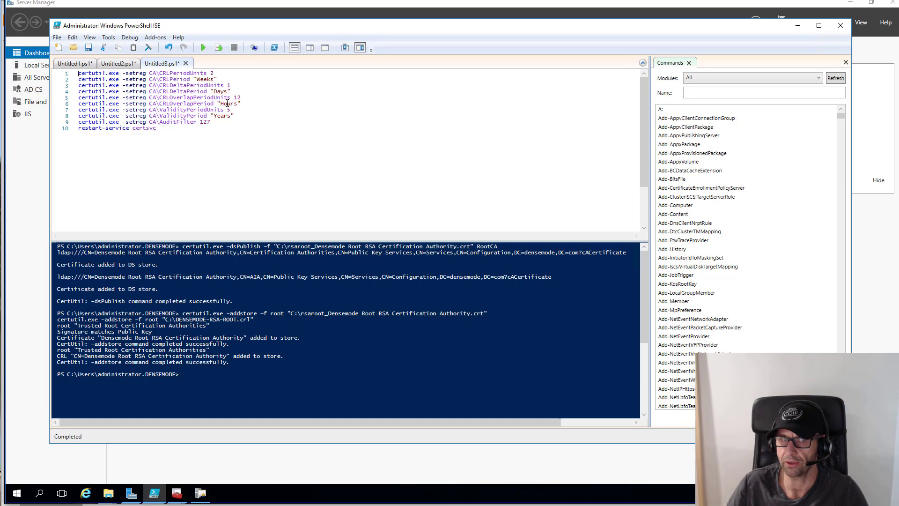
pyautogui.click(201, 48)
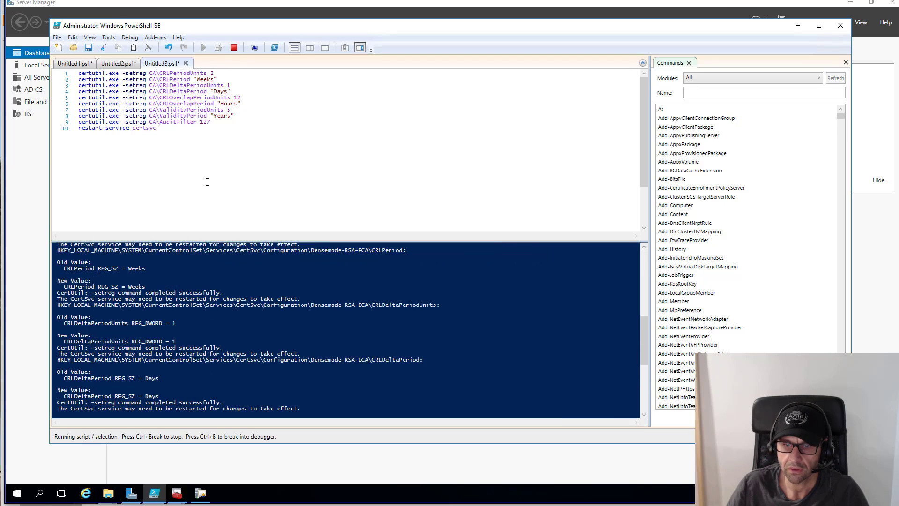
pyautogui.scroll(-2, 329, 302)
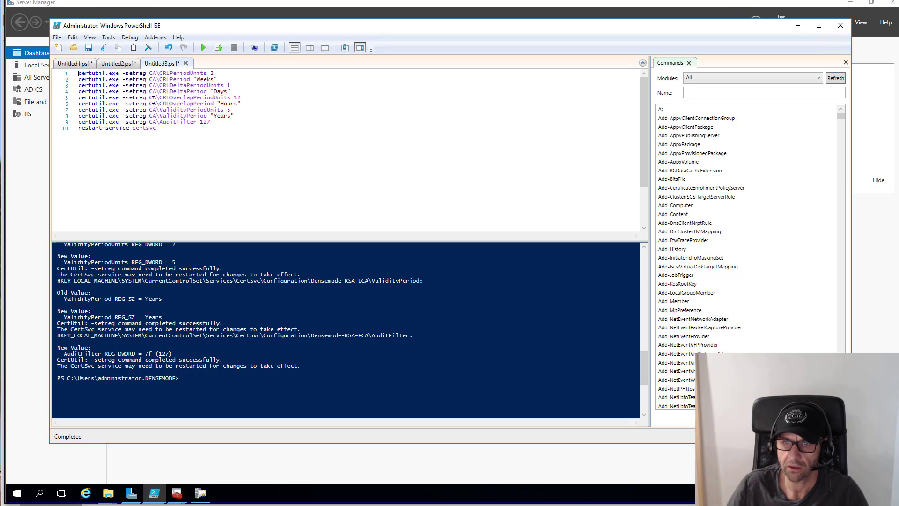
# Copy the restart-service certsvc line from the script and run it at the PowerShell console prompt
pyautogui.moveTo(163, 127); pyautogui.dragTo(78, 128)
pyautogui.rightClick(76, 129)
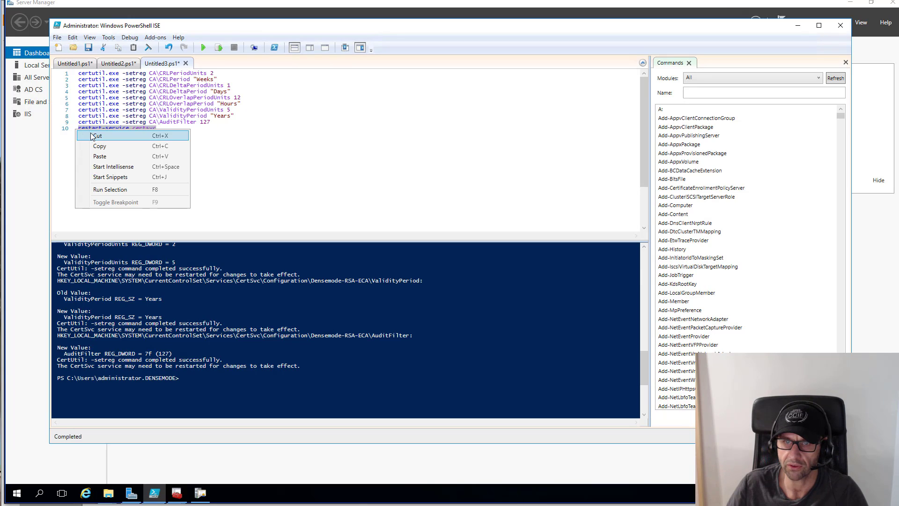
pyautogui.click(96, 146)
pyautogui.rightClick(364, 308)
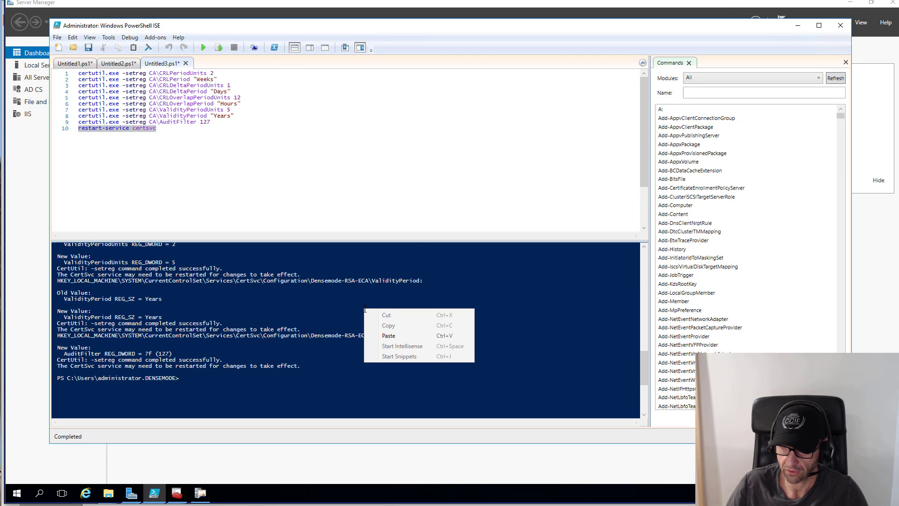
pyautogui.click(398, 334)
pyautogui.press('Return')
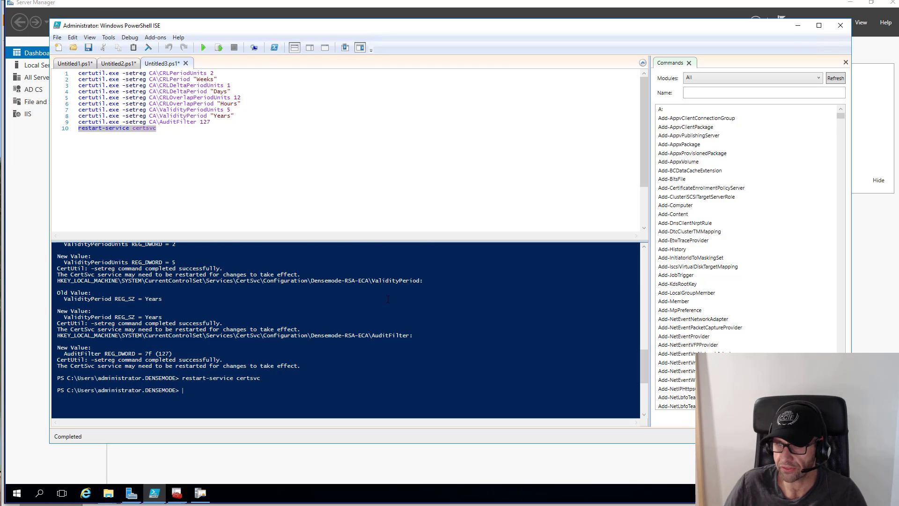
pyautogui.scroll(-4, 360, 316)
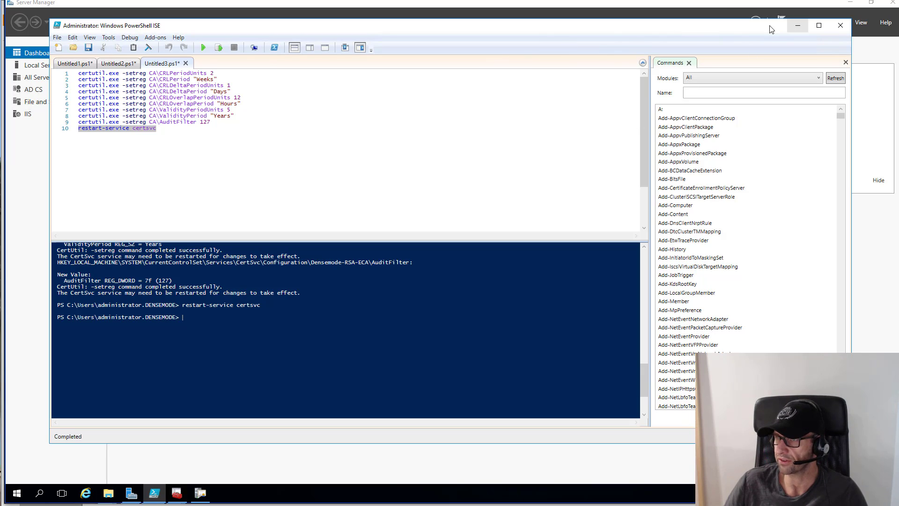
pyautogui.moveTo(685, 26)
pyautogui.mouseDown()
pyautogui.moveTo(681, 44)
pyautogui.moveTo(700, 35)
pyautogui.moveTo(689, 44)
pyautogui.mouseUp()
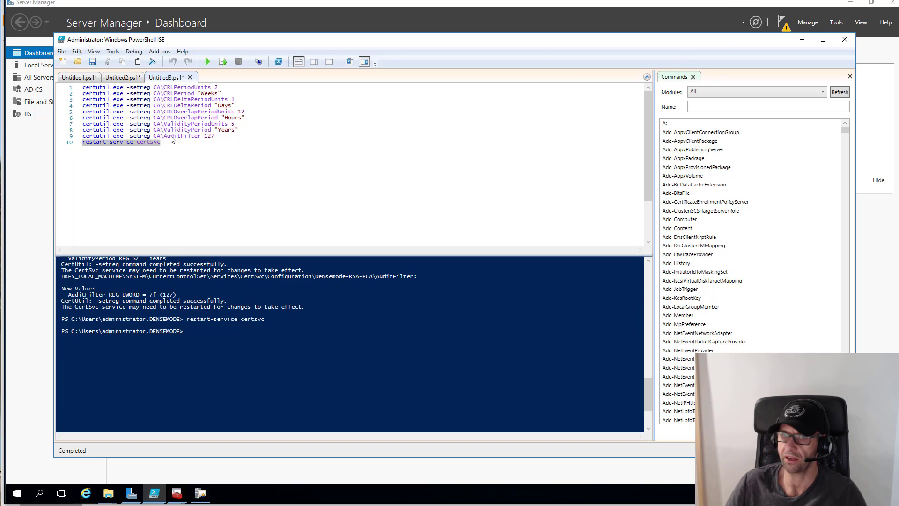
# In the Certification Authority console, publish a new CRL from the Revoked Certificates folder of Densemode-RSA-ECA
pyautogui.click(200, 493)
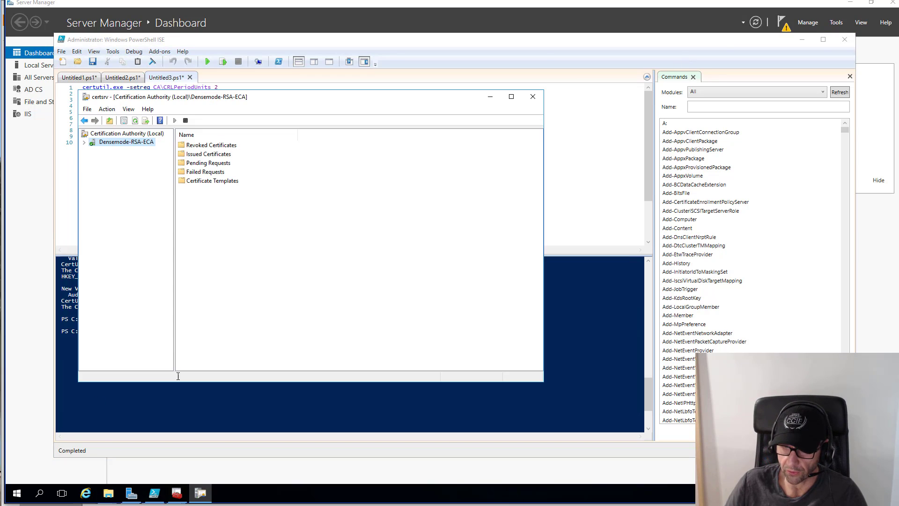
pyautogui.click(85, 142)
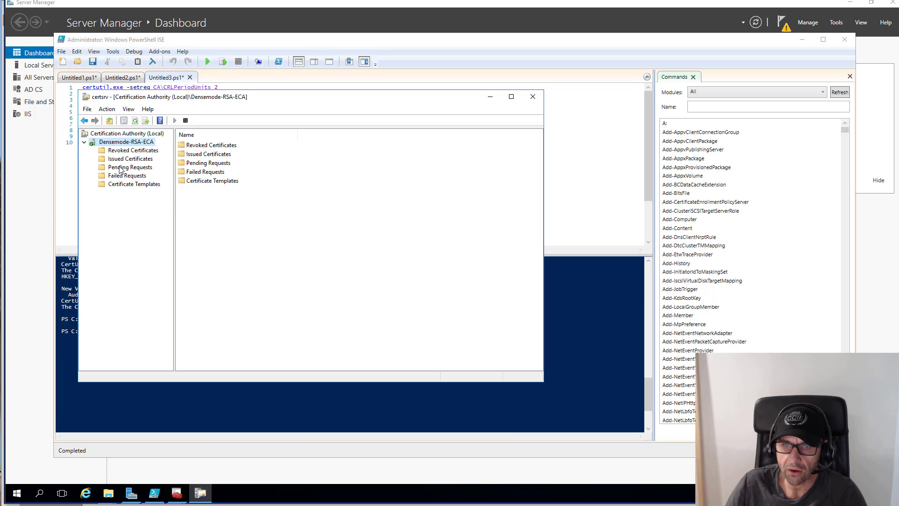
pyautogui.click(117, 152)
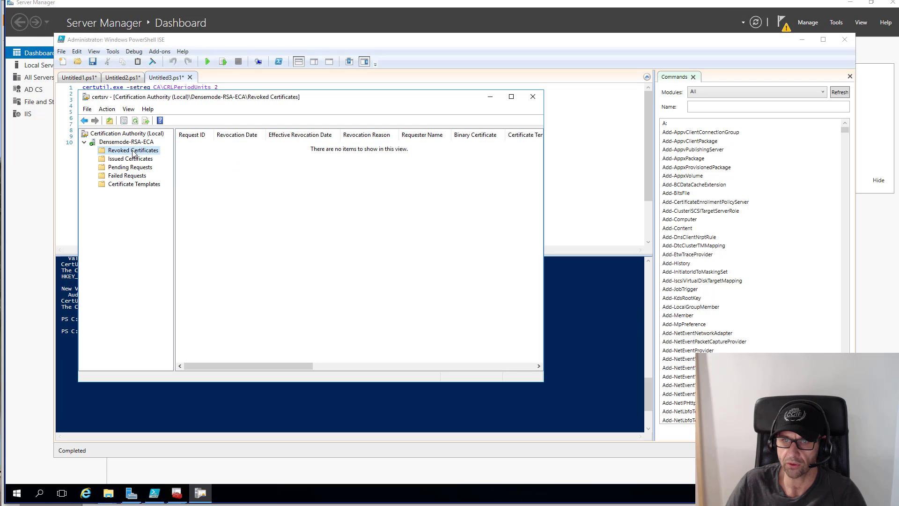
pyautogui.rightClick(133, 150)
pyautogui.moveTo(159, 156)
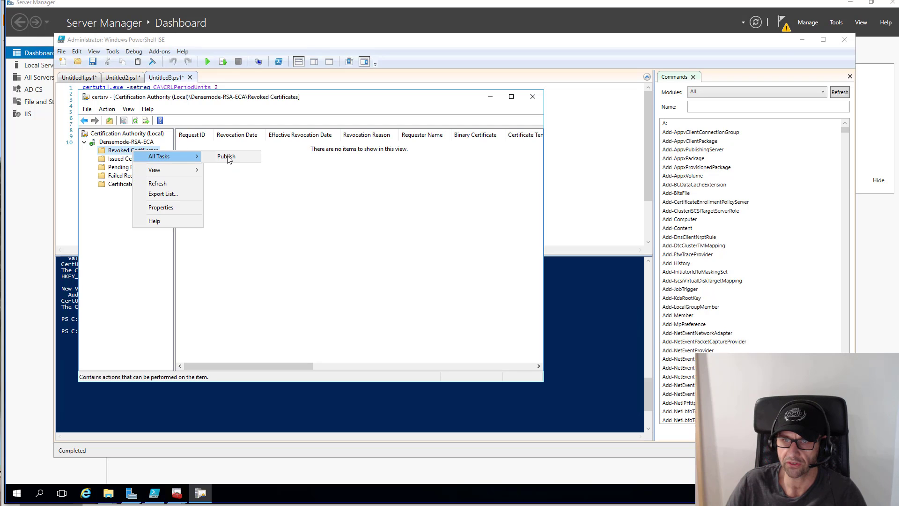
pyautogui.click(229, 157)
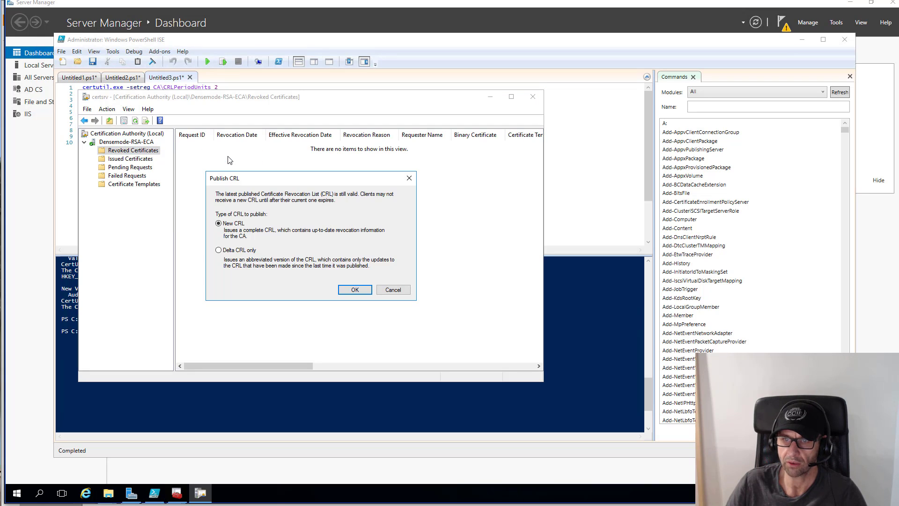
pyautogui.click(355, 290)
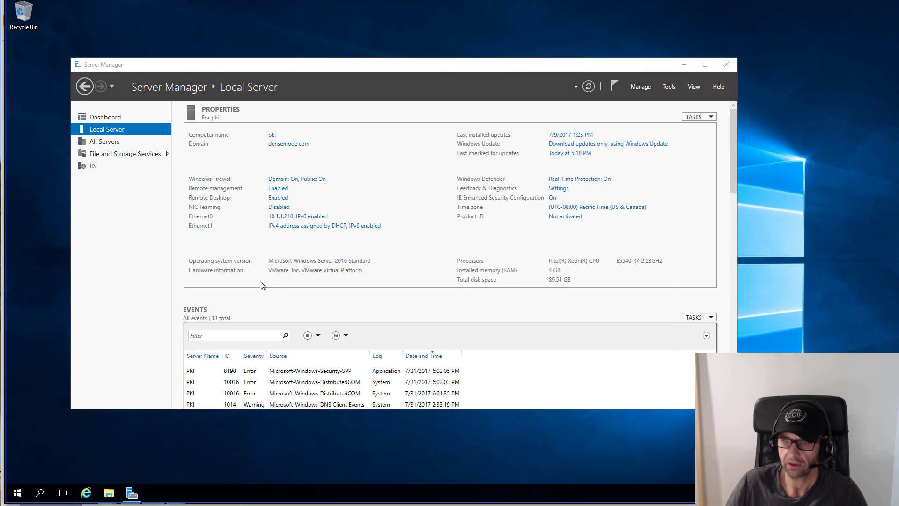
# On the pki server, open D:\pki in File Explorer and check for the DENSEMODE-RSA-ECA and DENSEMODE-RSA-ECA+ CRL files
pyautogui.press('super+e')
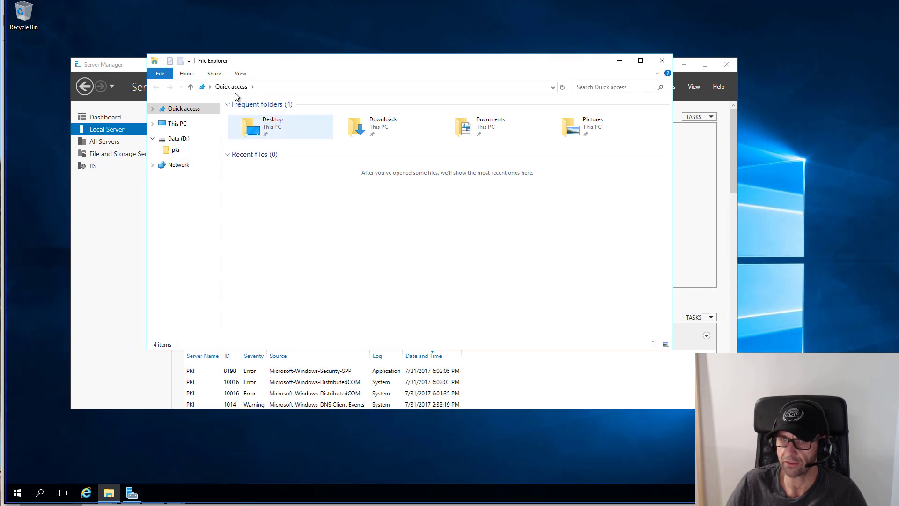
pyautogui.click(259, 87)
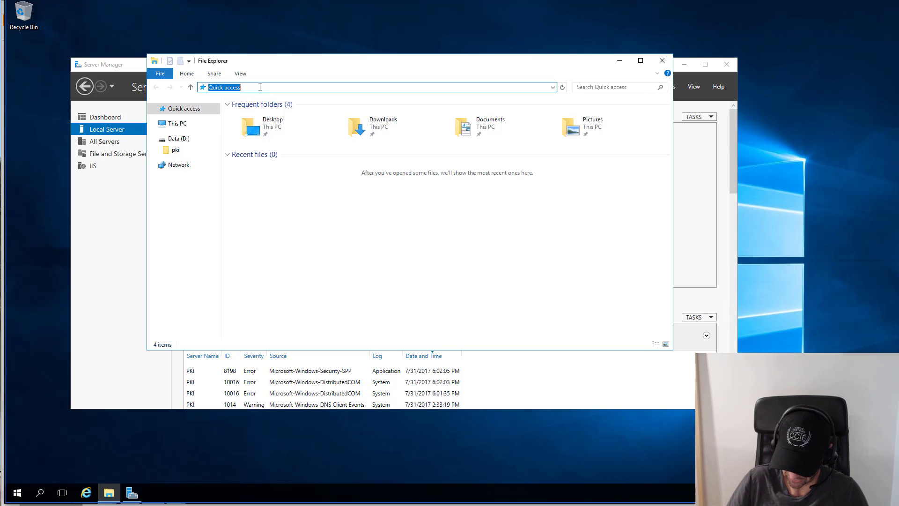
pyautogui.write('d:')
pyautogui.press('Return')
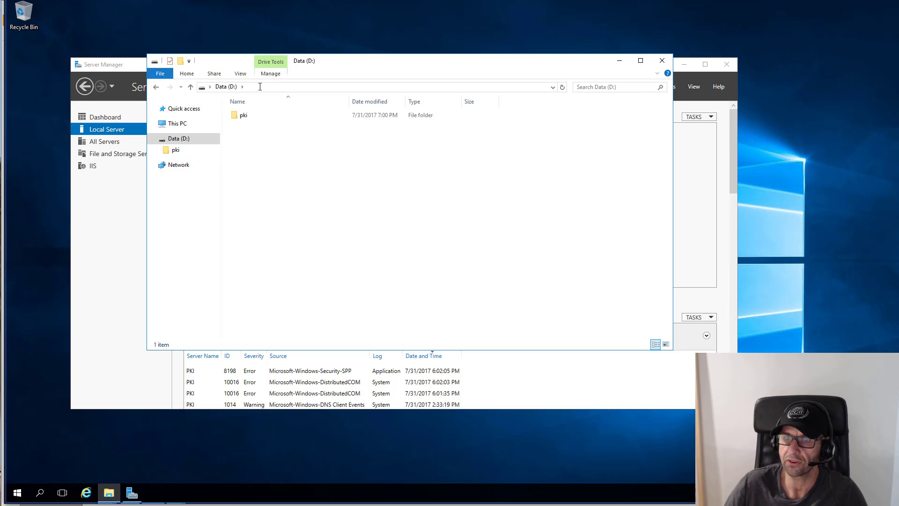
pyautogui.doubleClick(261, 115)
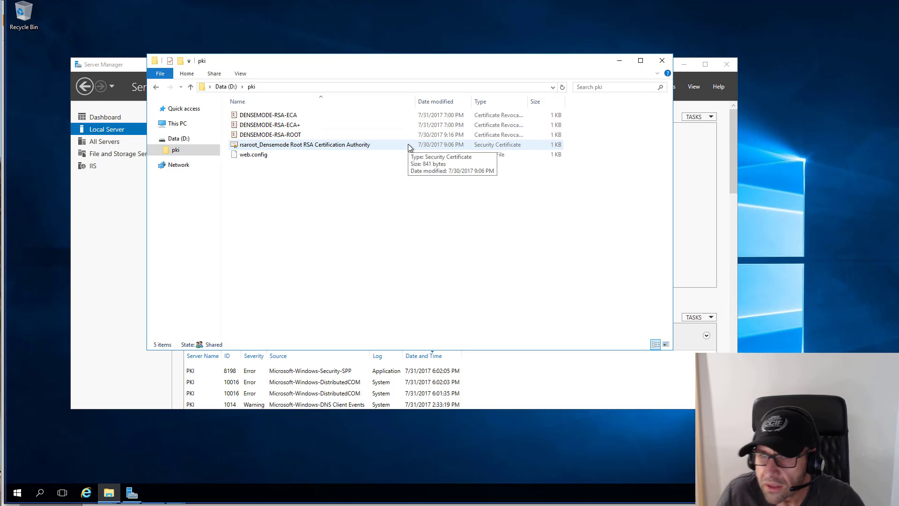
pyautogui.click(267, 116)
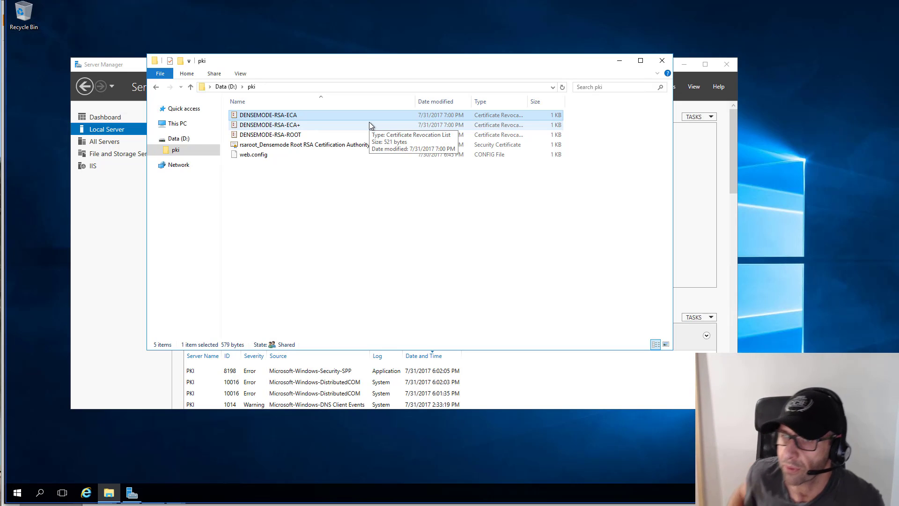
pyautogui.click(289, 126)
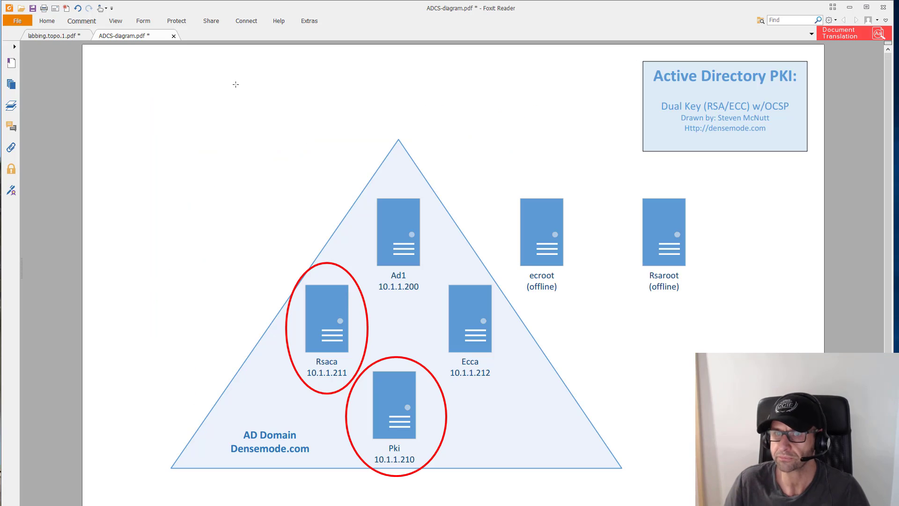
# In Foxit Reader, examine the labbing.topo.1.pdf topology from the DataCenter servers down to the branch PCs
pyautogui.click(42, 37)
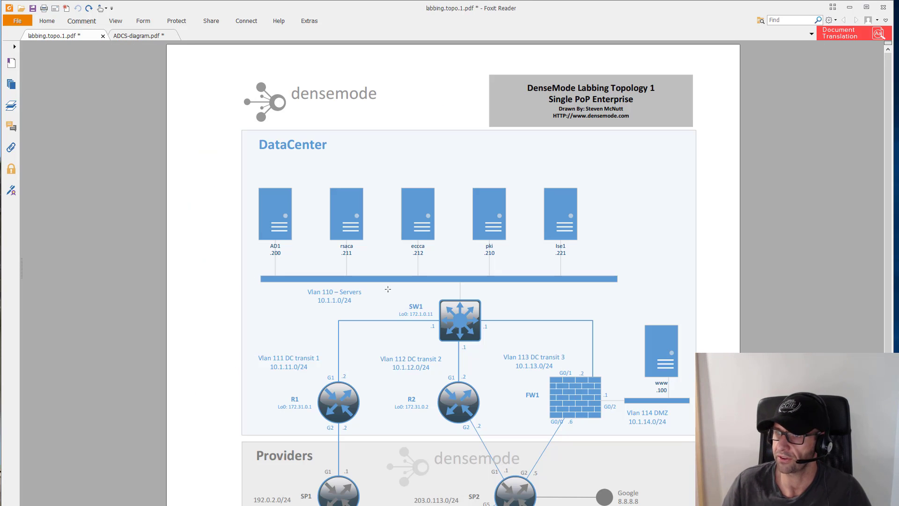
pyautogui.click(136, 37)
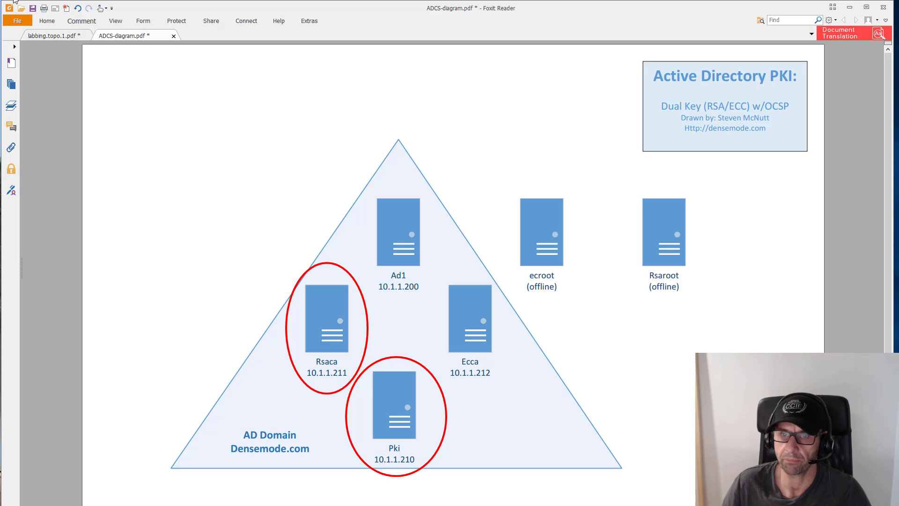
pyautogui.click(47, 36)
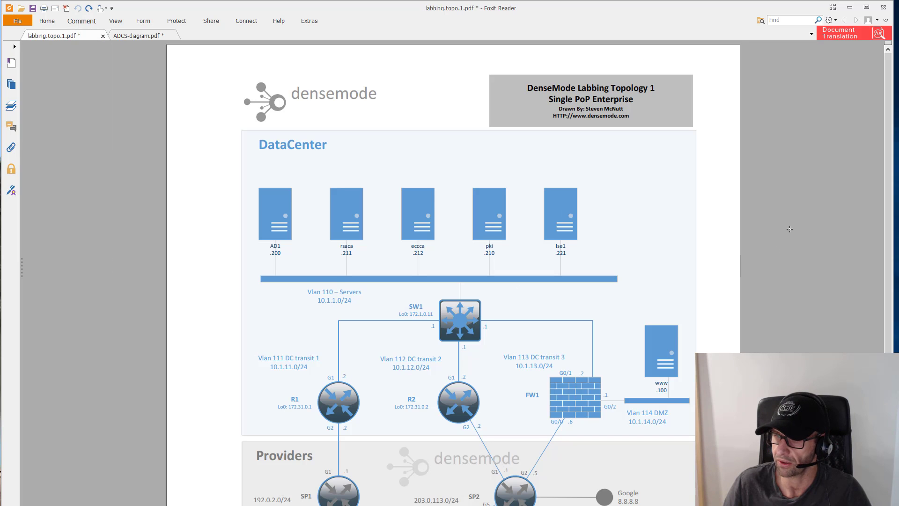
pyautogui.scroll(-4, 789, 229)
pyautogui.scroll(-5, 790, 229)
pyautogui.scroll(8, 785, 226)
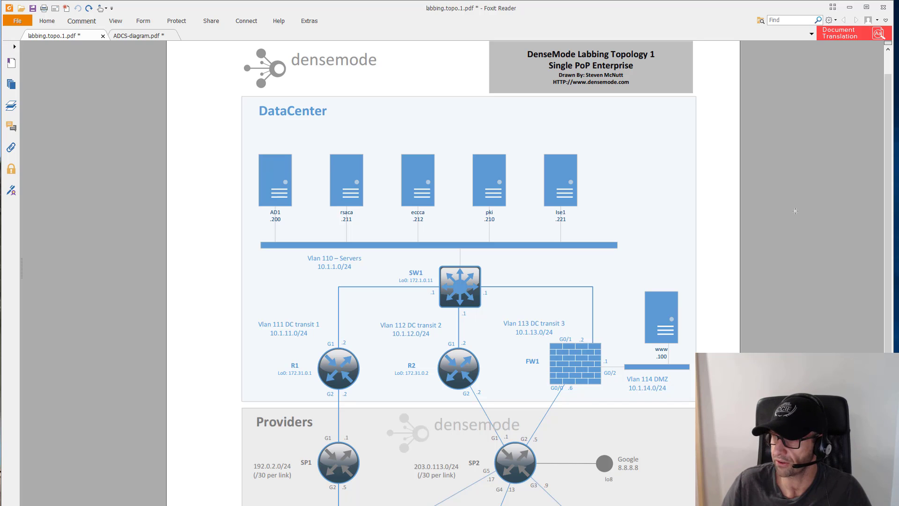
pyautogui.scroll(1, 803, 198)
pyautogui.scroll(-3, 803, 198)
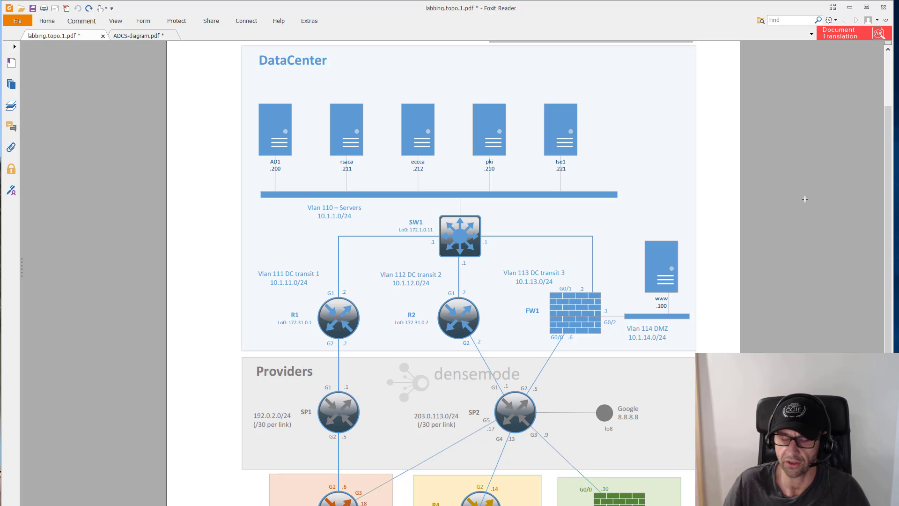
pyautogui.scroll(-5, 805, 199)
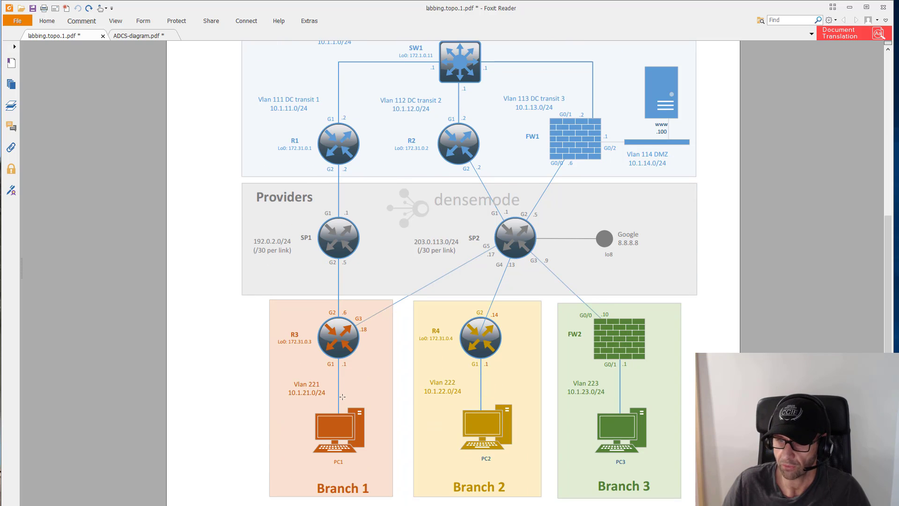
# Circle PC1 in Branch 1 with a red ellipse and draw a red arrow from it up to beside router R1
pyautogui.moveTo(272, 384); pyautogui.dragTo(410, 505)
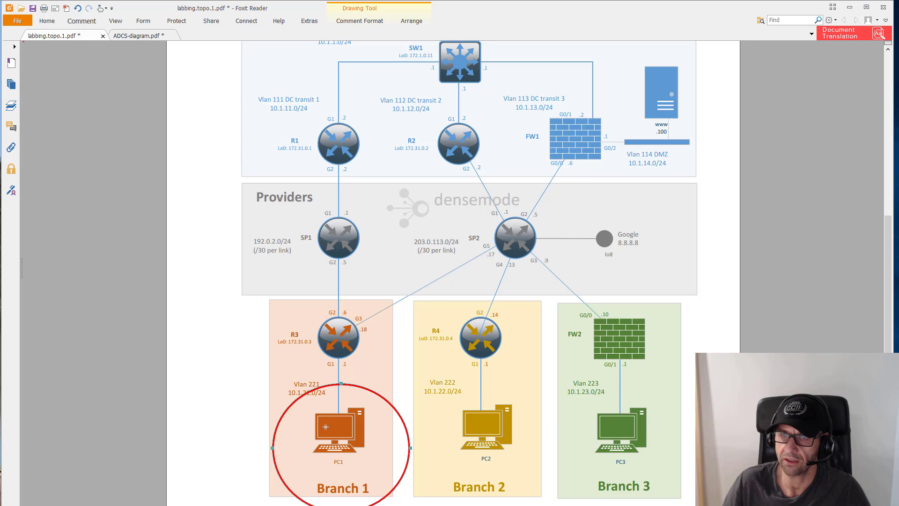
pyautogui.click(82, 21)
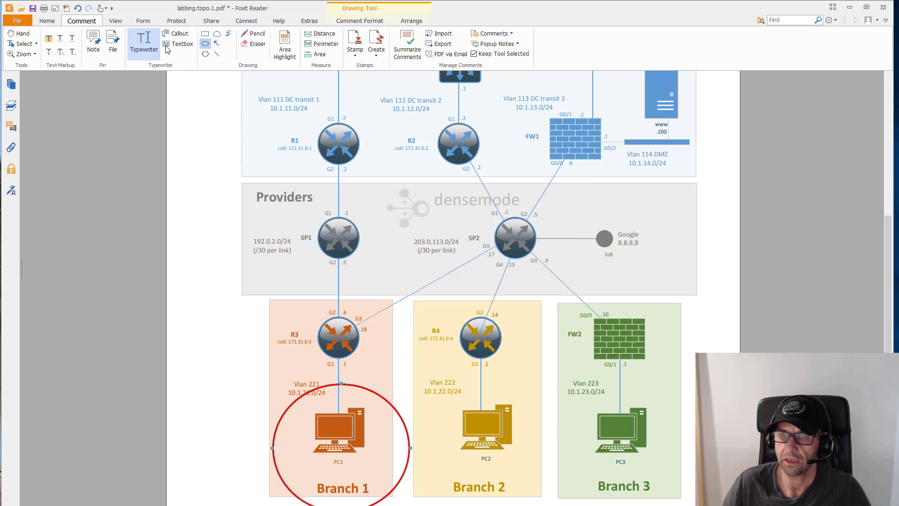
pyautogui.click(206, 55)
pyautogui.click(315, 399)
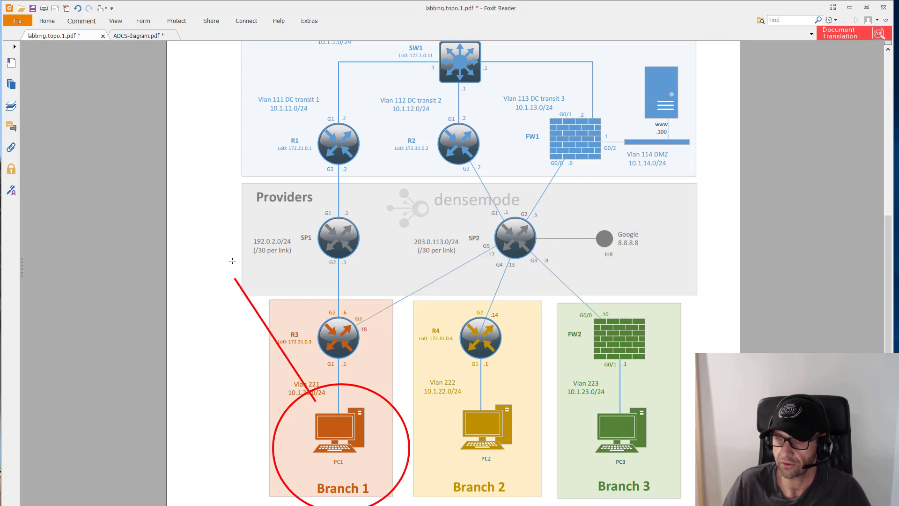
pyautogui.click(309, 127)
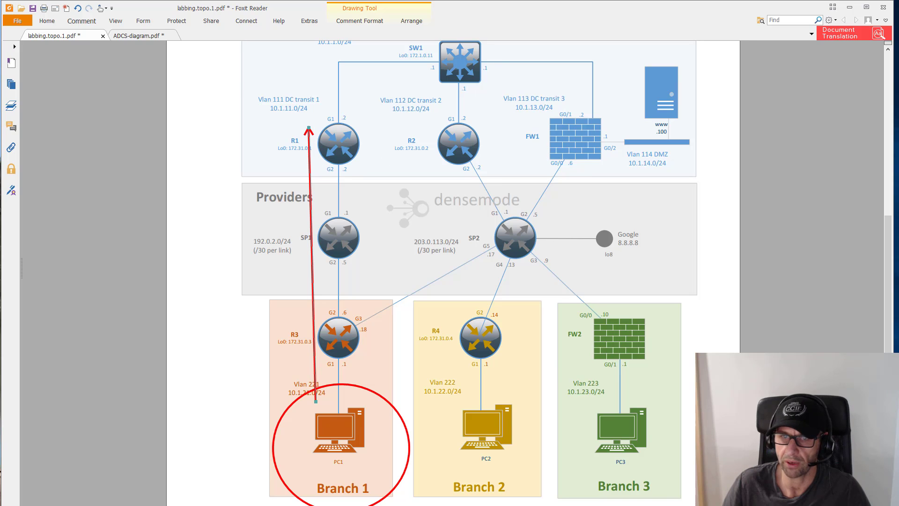
# Switch to the ABL.DM.BR1-WIN10 virtual machine console and sign in to the DENSEMODE administrator account with the account password
pyautogui.moveTo(0, 163); pyautogui.dragTo(445, 144)
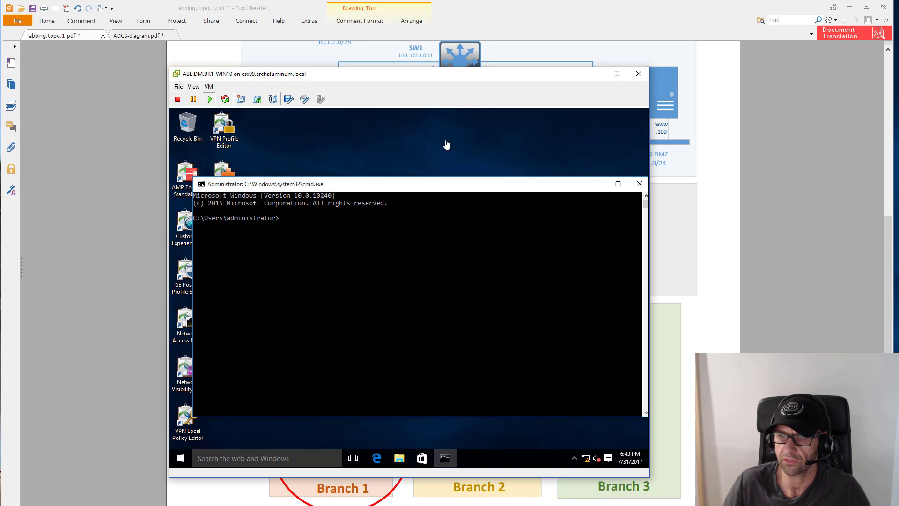
pyautogui.click(364, 288)
pyautogui.click(364, 287)
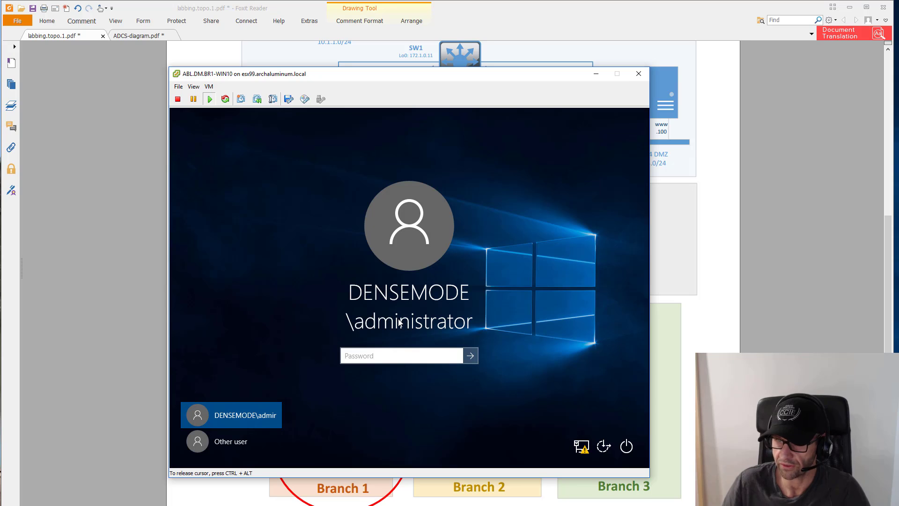
pyautogui.write('••')
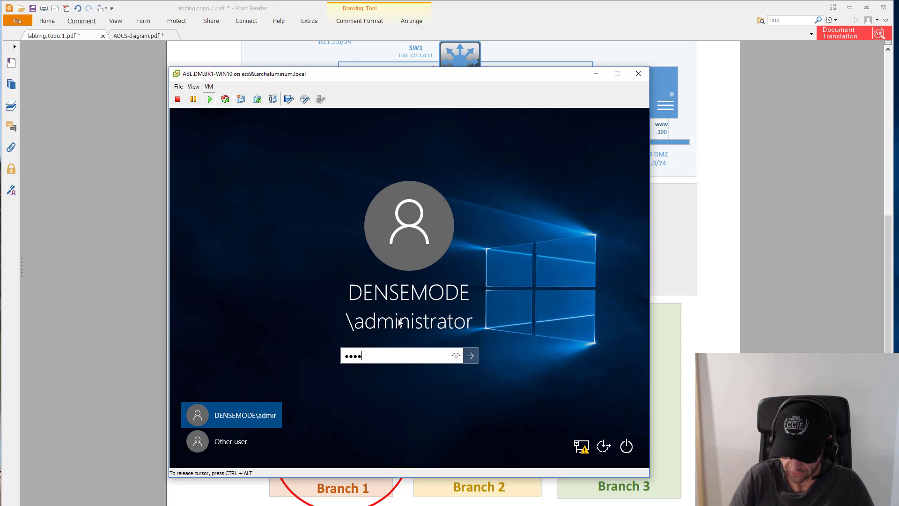
pyautogui.write('•••••••')
pyautogui.press('Return')
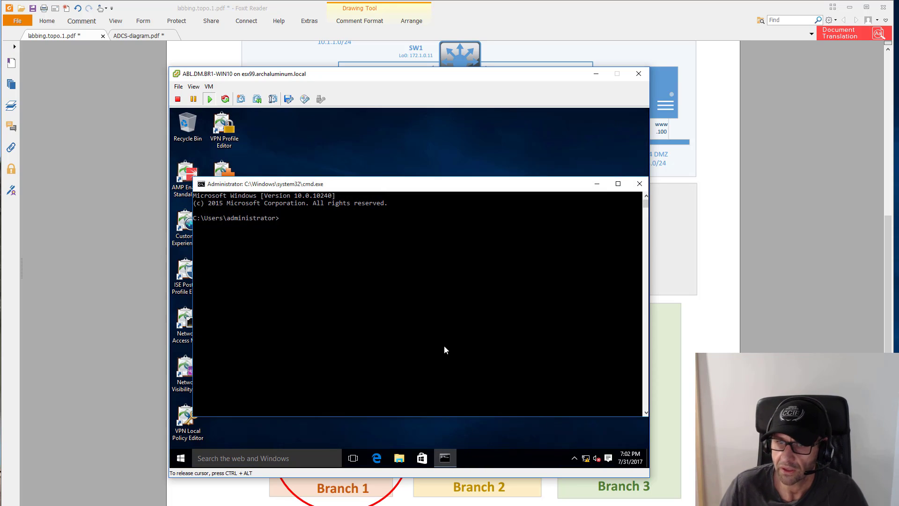
# Force a Group Policy refresh on the Windows 10 client by running gpupdate /force at the command prompt
pyautogui.click(414, 299)
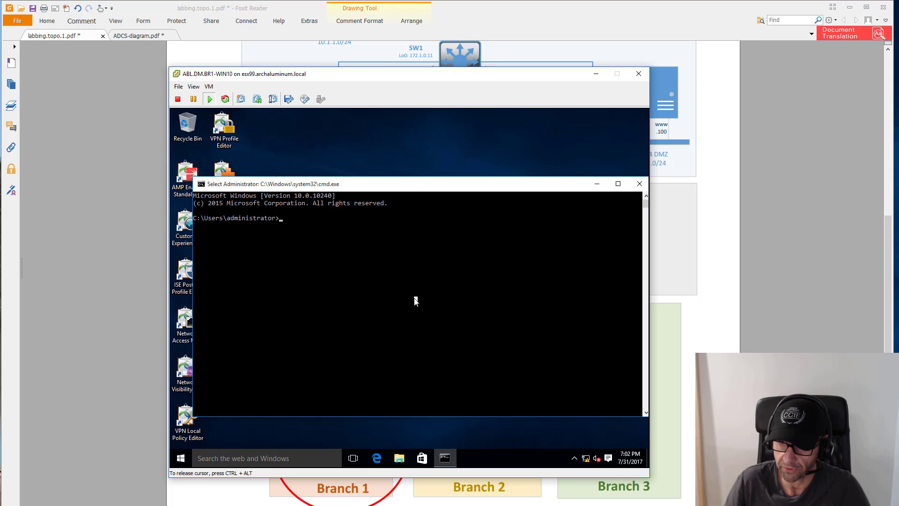
pyautogui.write('gpdup')
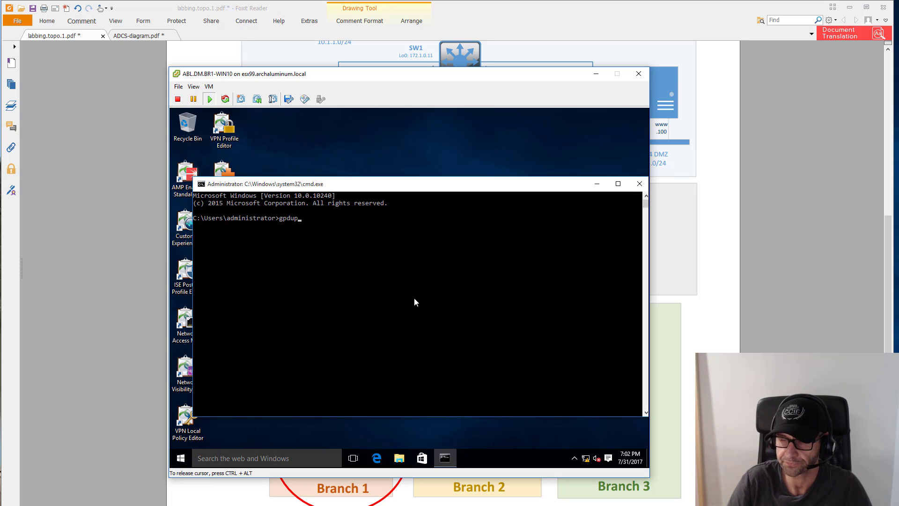
pyautogui.write('date /force')
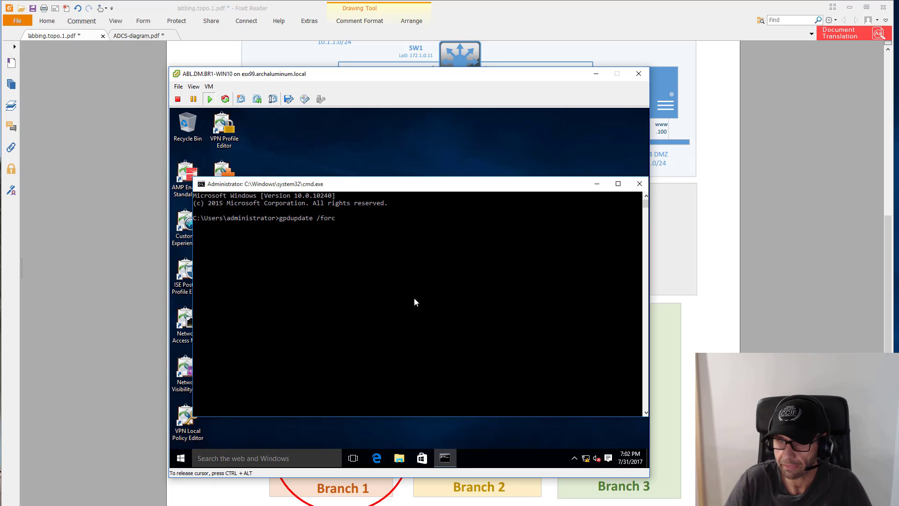
pyautogui.press('Return')
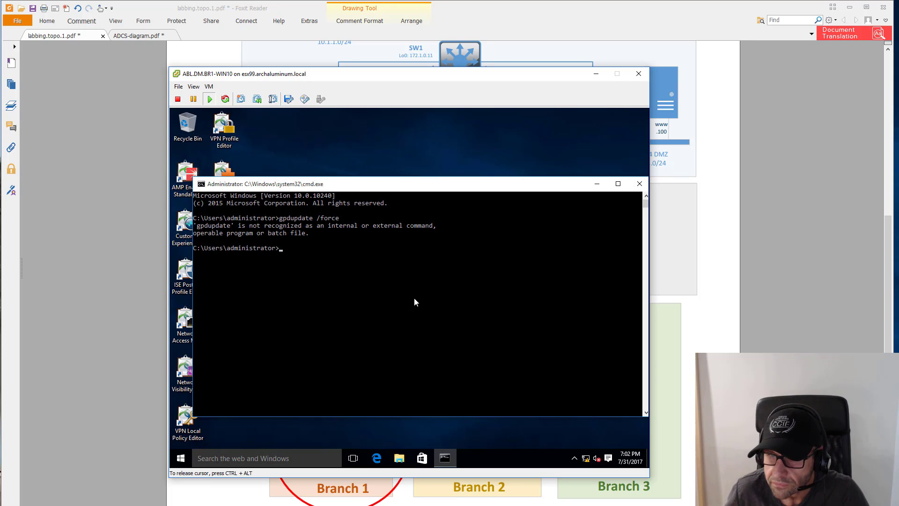
pyautogui.press('Up')
pyautogui.press('Left')
pyautogui.press('Left')
pyautogui.press('Left')
pyautogui.press('Left')
pyautogui.press('Left')
pyautogui.press('Left')
pyautogui.press('Left')
pyautogui.press('Left')
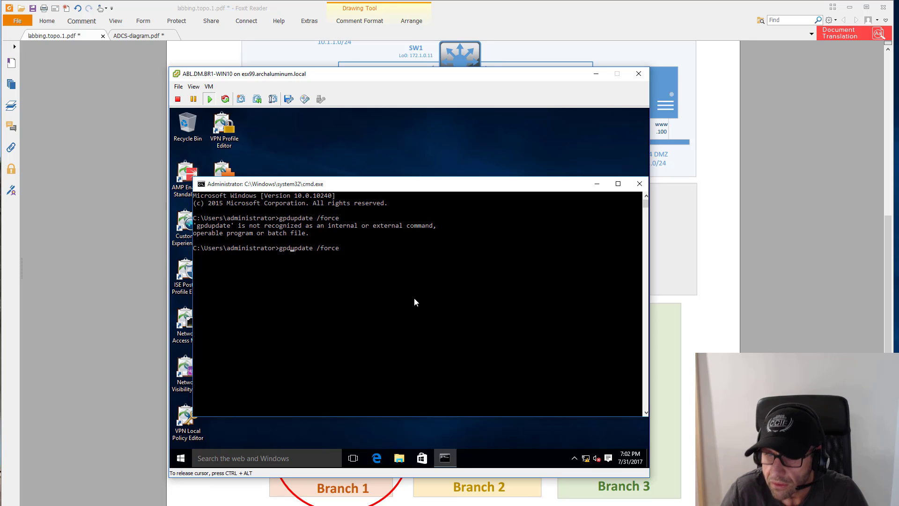
pyautogui.press('BackSpace')
pyautogui.press('Return')
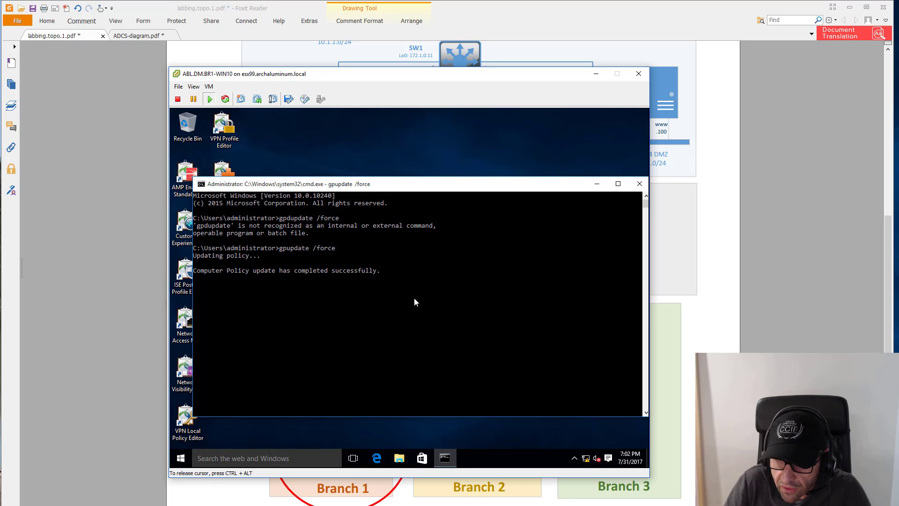
# Launch mmc.exe from the command prompt and add the Certificates snap-in for My user account to the console
pyautogui.press('Return')
pyautogui.press('Return')
pyautogui.write('mmc.exe')
pyautogui.press('Return')
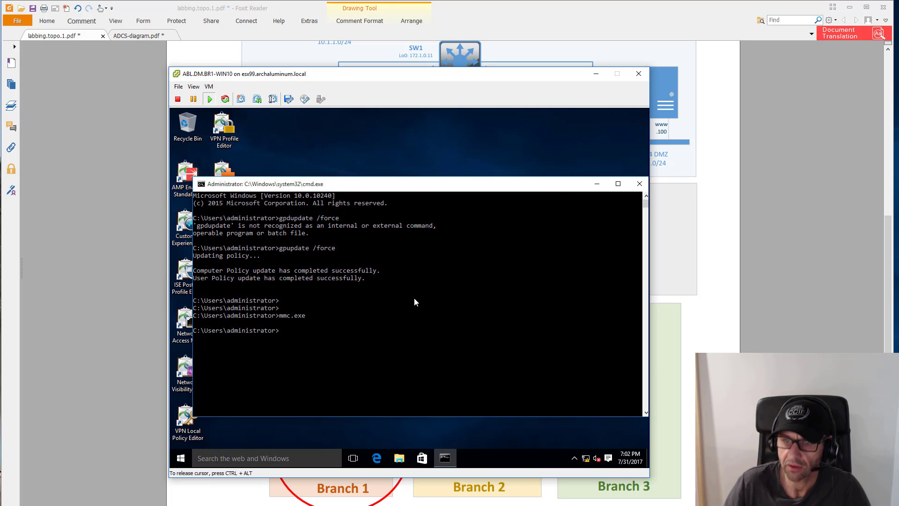
pyautogui.click(226, 164)
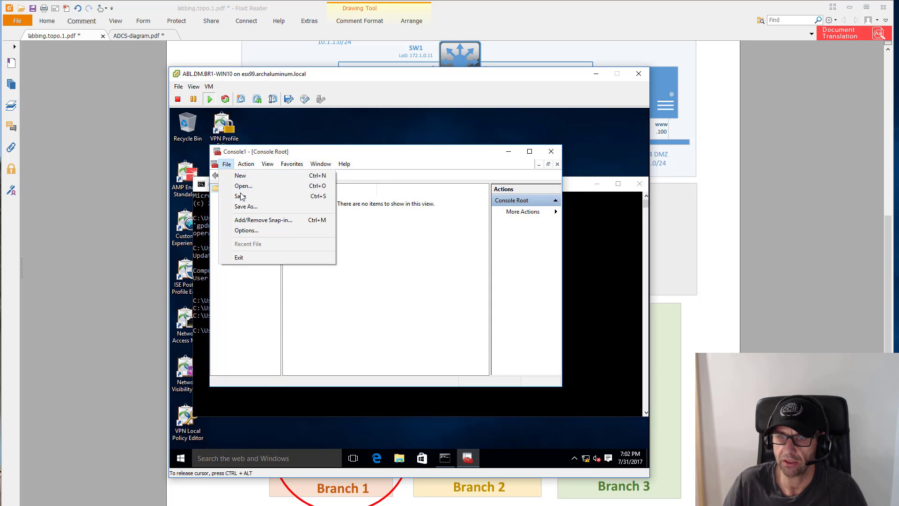
pyautogui.click(246, 220)
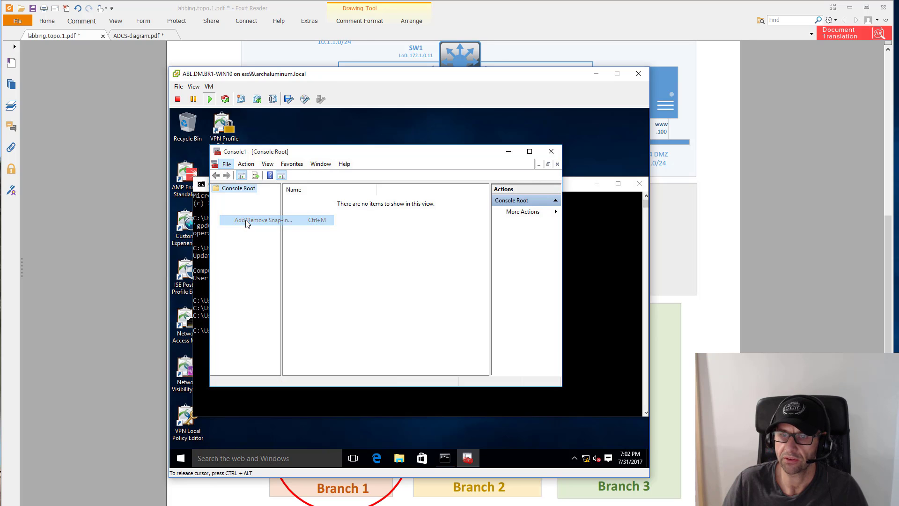
pyautogui.click(258, 231)
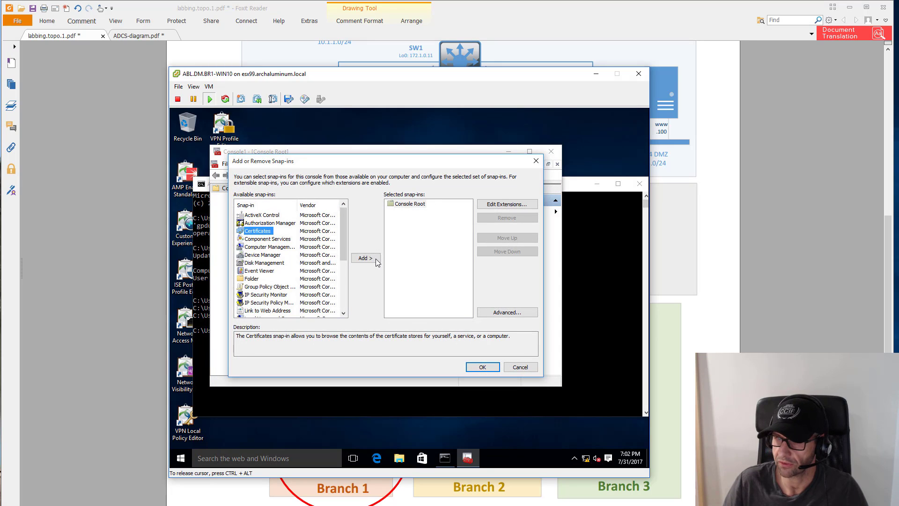
pyautogui.click(366, 258)
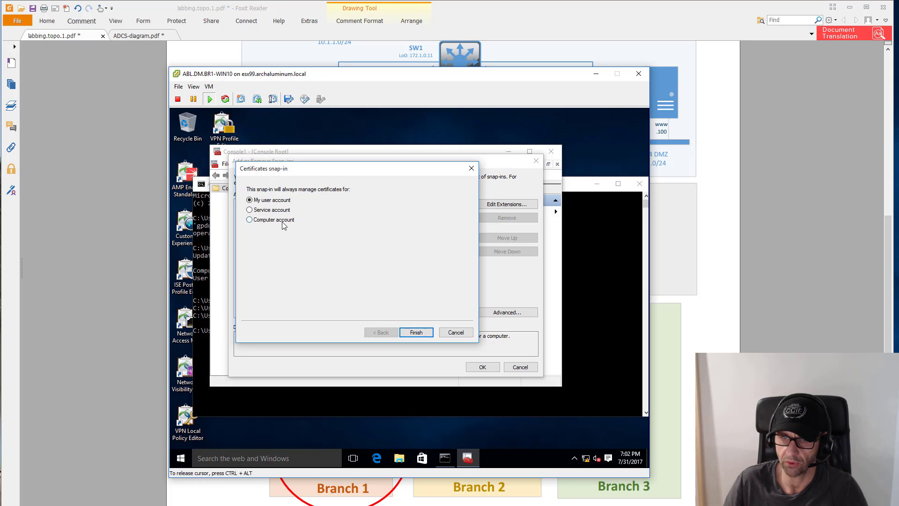
pyautogui.click(415, 333)
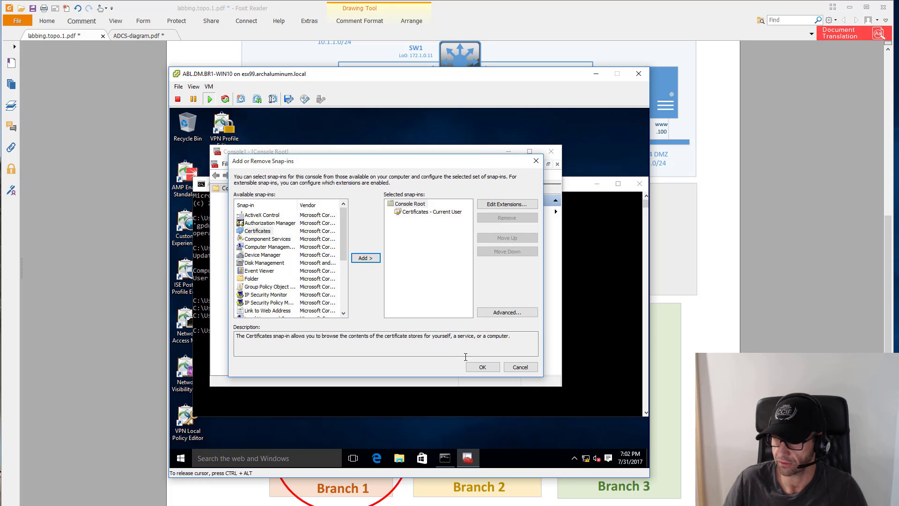
pyautogui.click(482, 367)
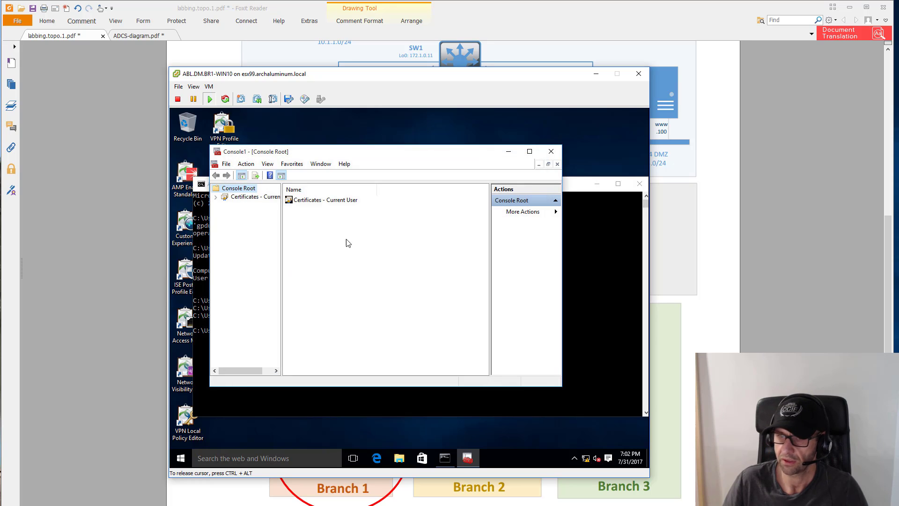
# Start a new certificate request in the current user's Personal store using the Active Directory Enrollment Policy
pyautogui.click(254, 197)
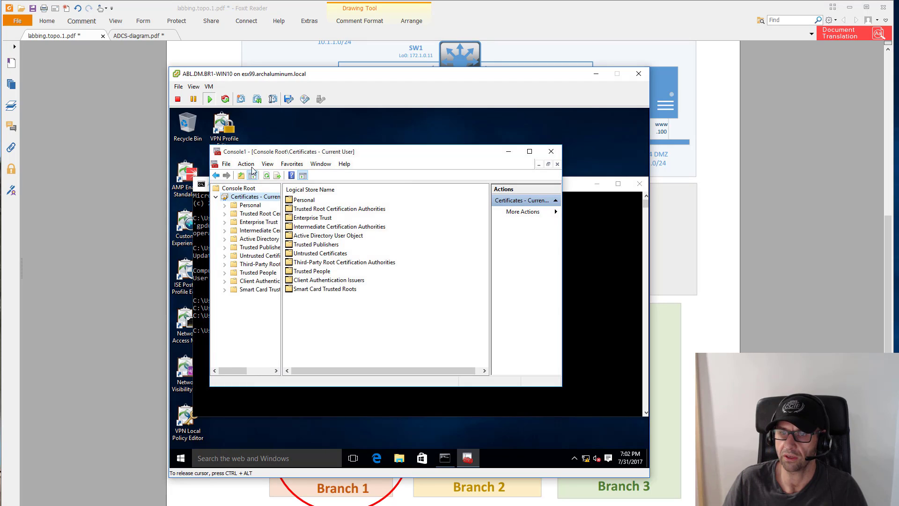
pyautogui.click(242, 208)
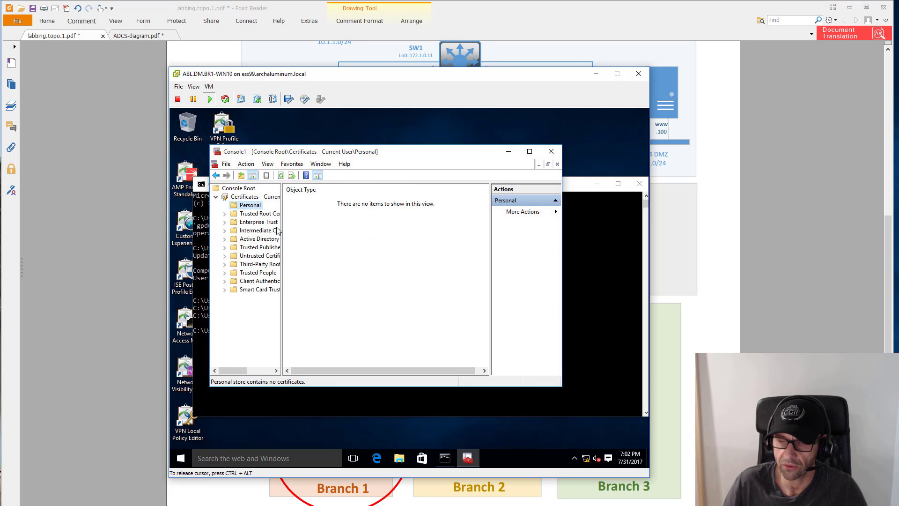
pyautogui.rightClick(244, 209)
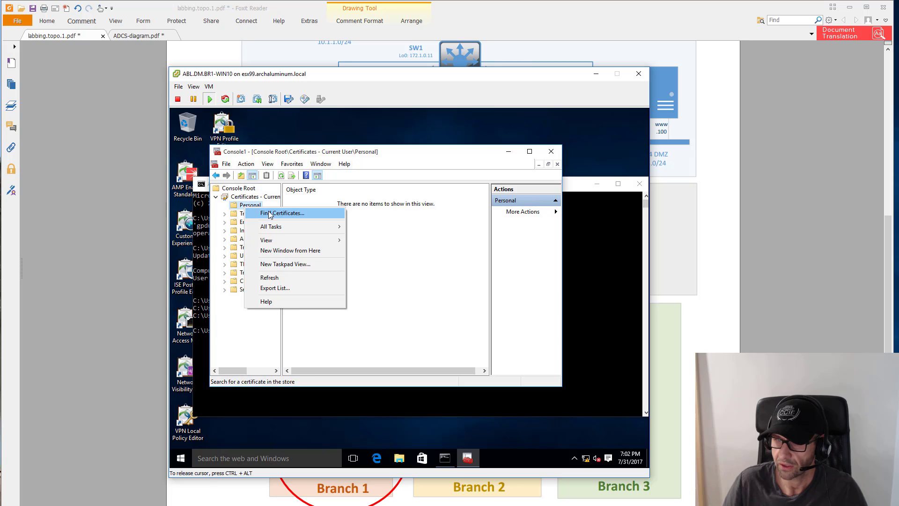
pyautogui.press('Escape')
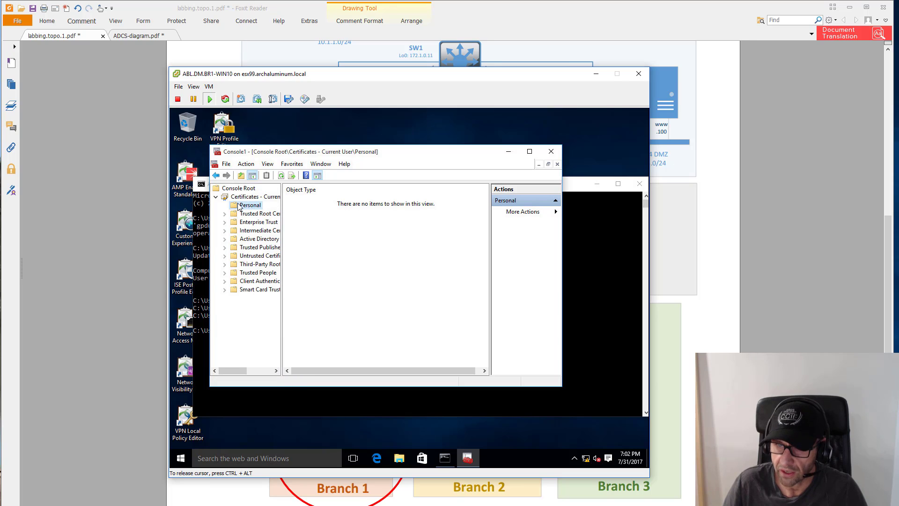
pyautogui.rightClick(240, 206)
pyautogui.moveTo(299, 224)
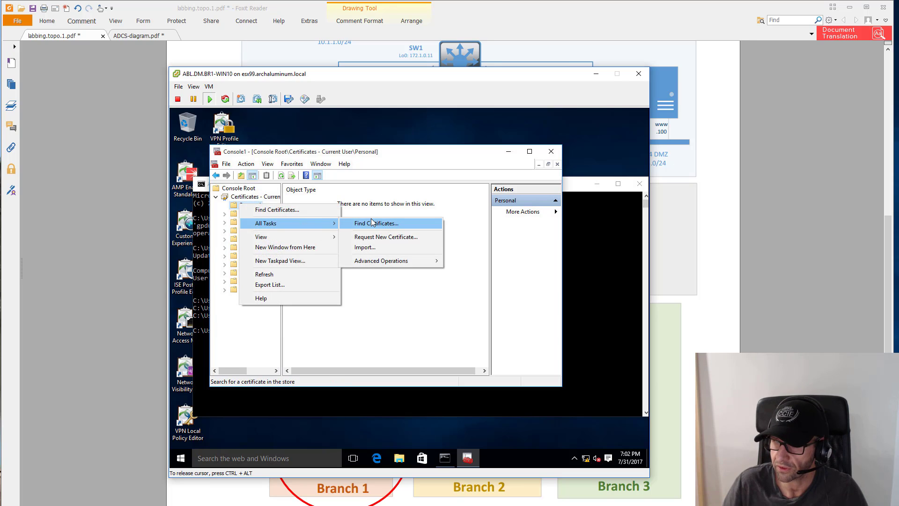
pyautogui.click(377, 237)
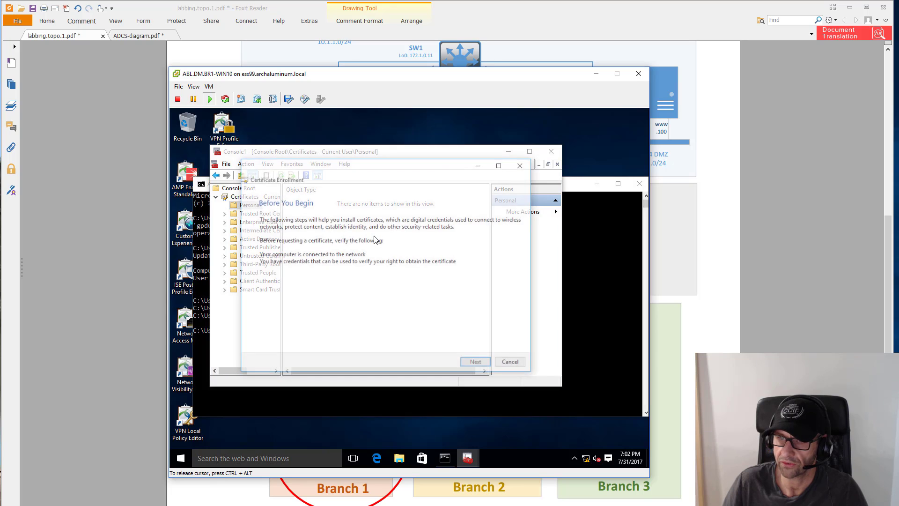
pyautogui.click(478, 363)
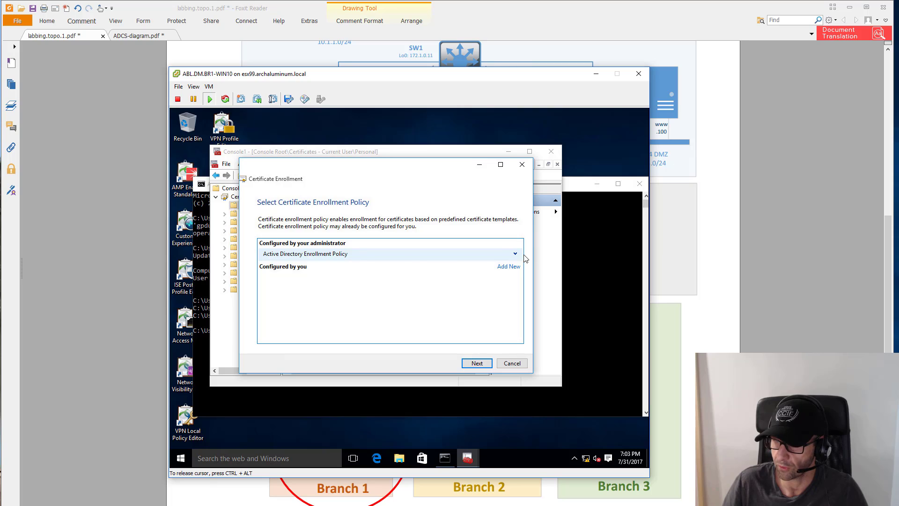
pyautogui.click(501, 258)
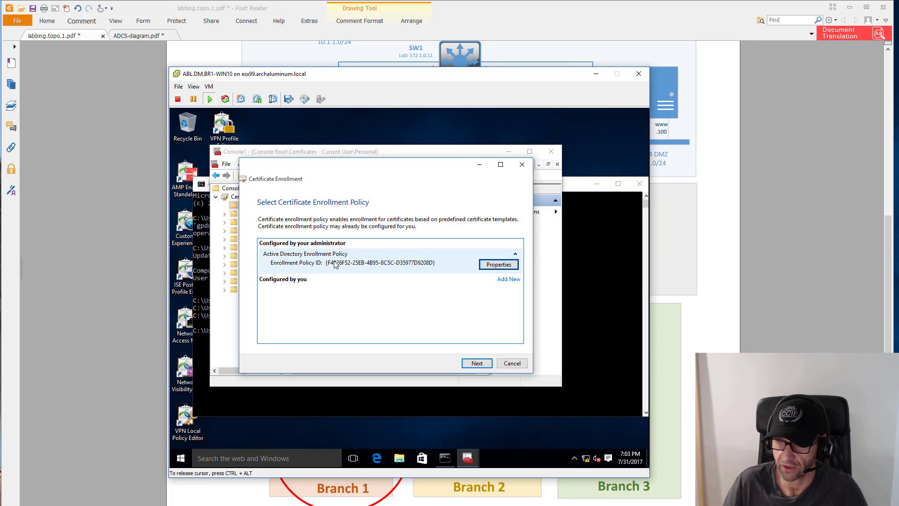
pyautogui.click(477, 363)
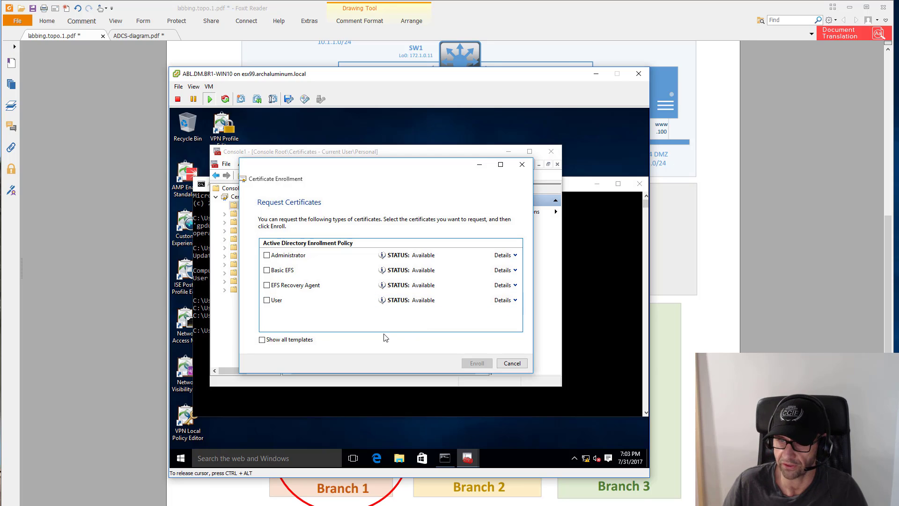
# Select the User certificate type and enroll for it, resubmitting the request to the certification authority if needed
pyautogui.click(267, 301)
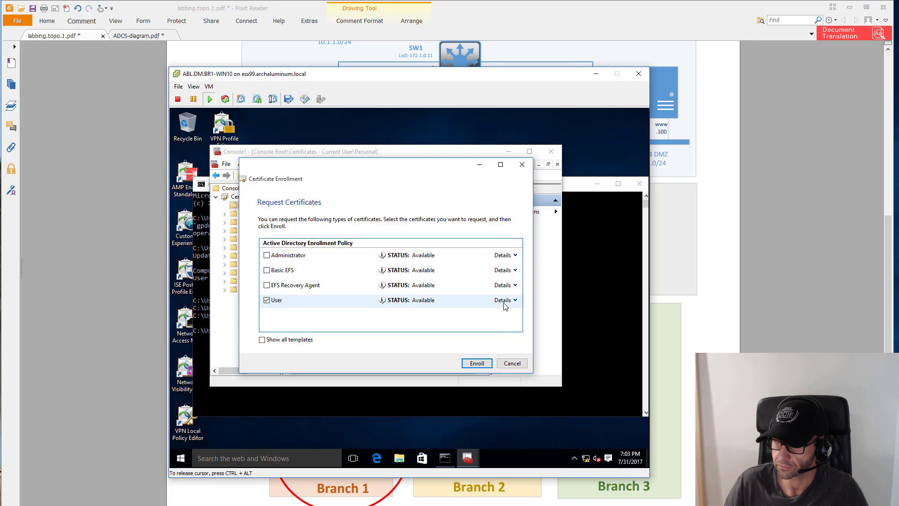
pyautogui.click(477, 363)
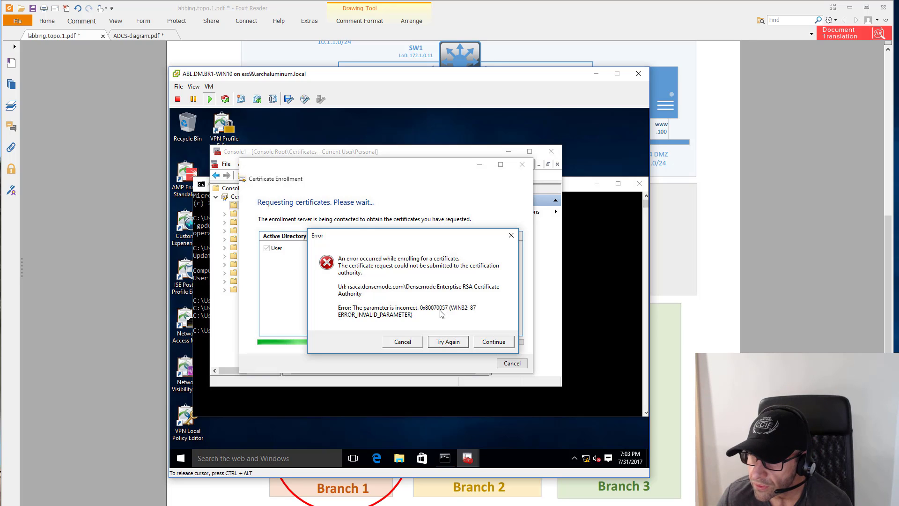
pyautogui.click(450, 341)
pyautogui.click(449, 340)
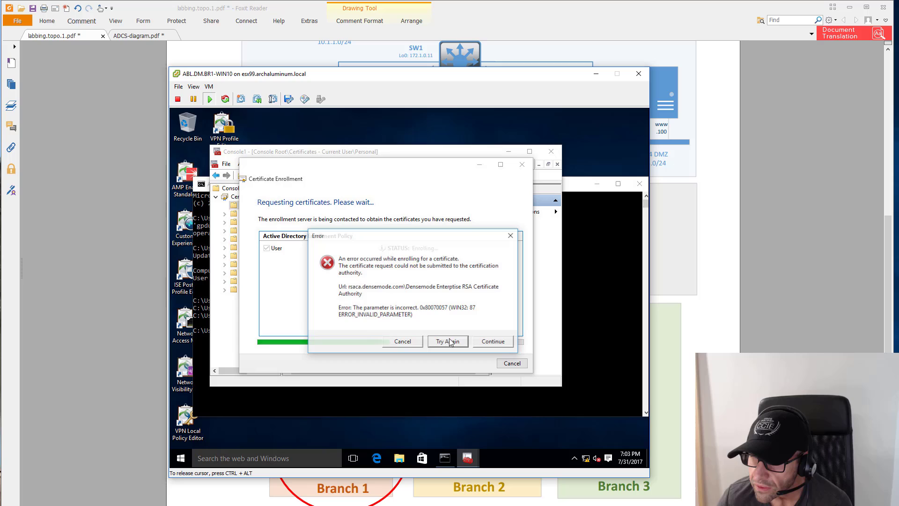
pyautogui.click(491, 340)
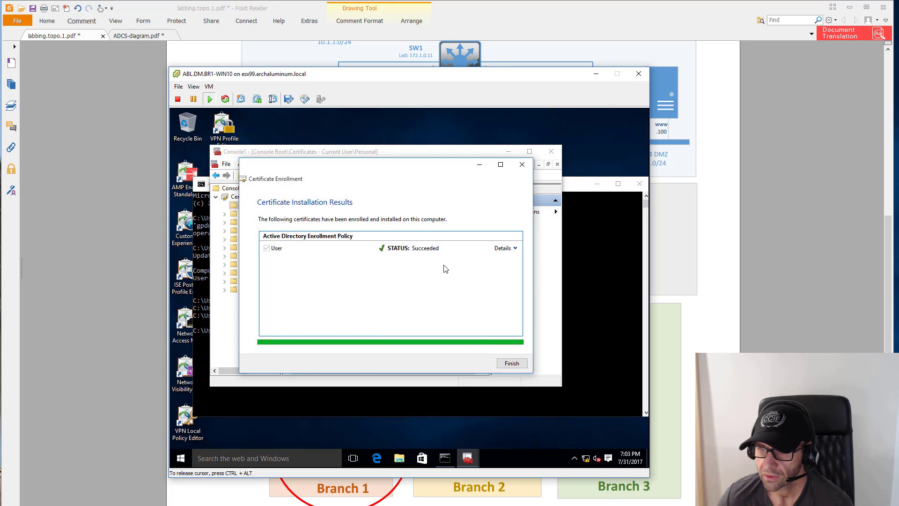
# Expand the enrollment details of the issued User certificate and open the certificate to its list of detail fields
pyautogui.click(514, 248)
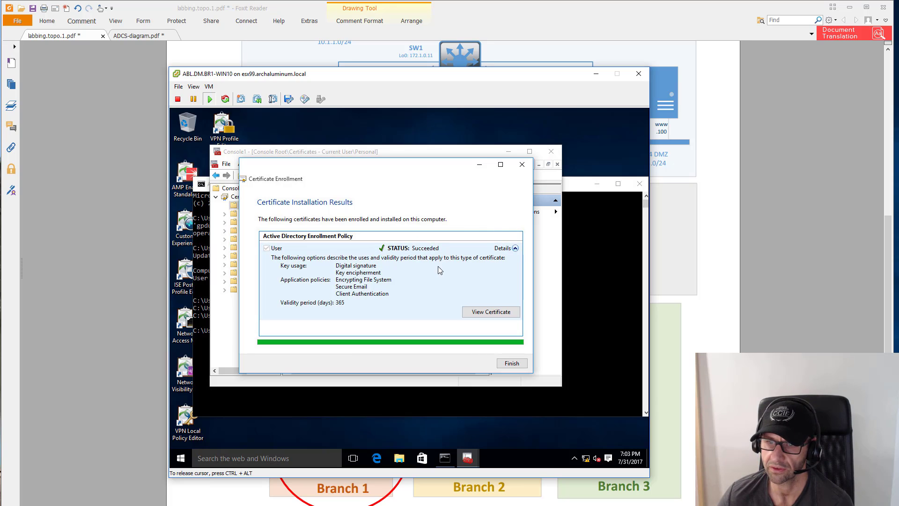
pyautogui.click(491, 313)
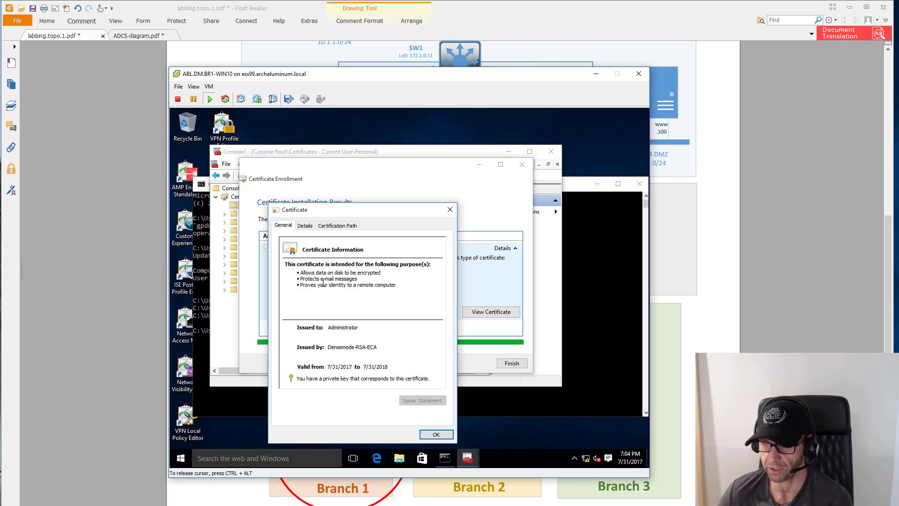
pyautogui.click(305, 226)
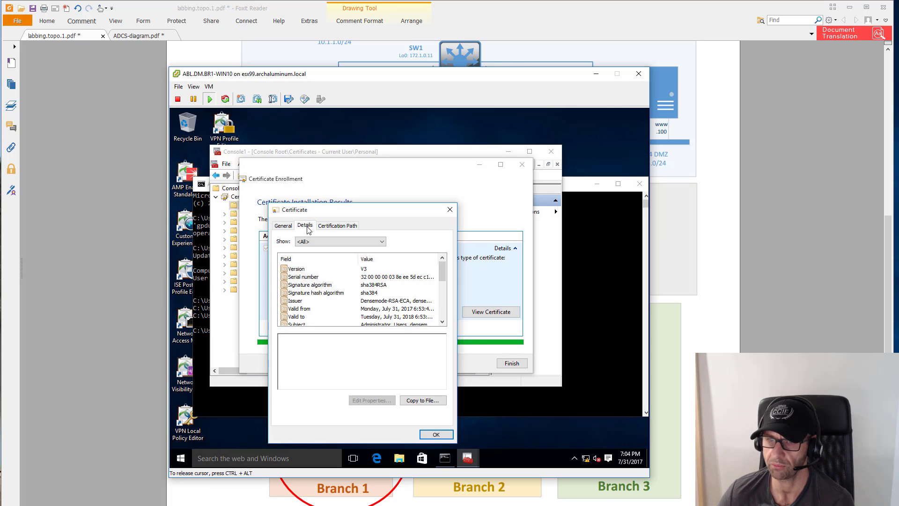
pyautogui.moveTo(315, 212); pyautogui.dragTo(329, 163)
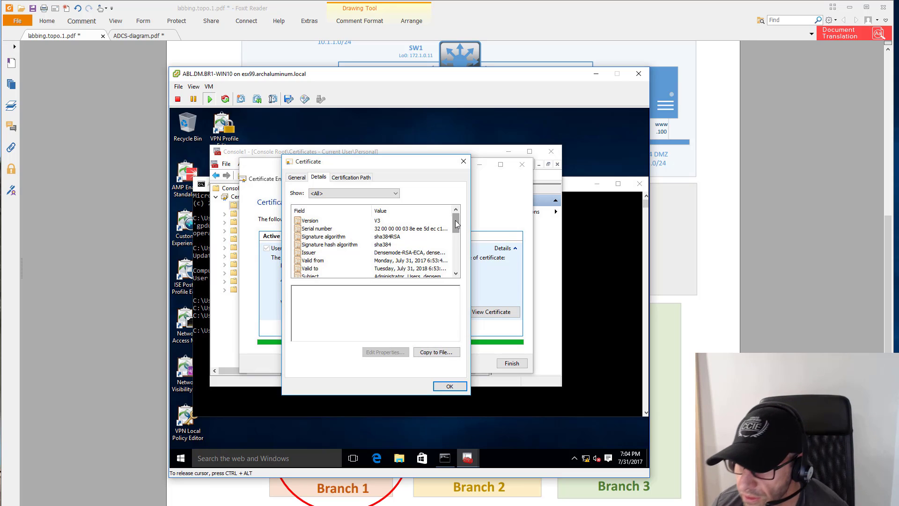
# Look through the certificate's fields, inspecting the Authority Key Identifier and Subject Alternative Name
pyautogui.scroll(-1, 457, 227)
pyautogui.moveTo(455, 230); pyautogui.dragTo(458, 256)
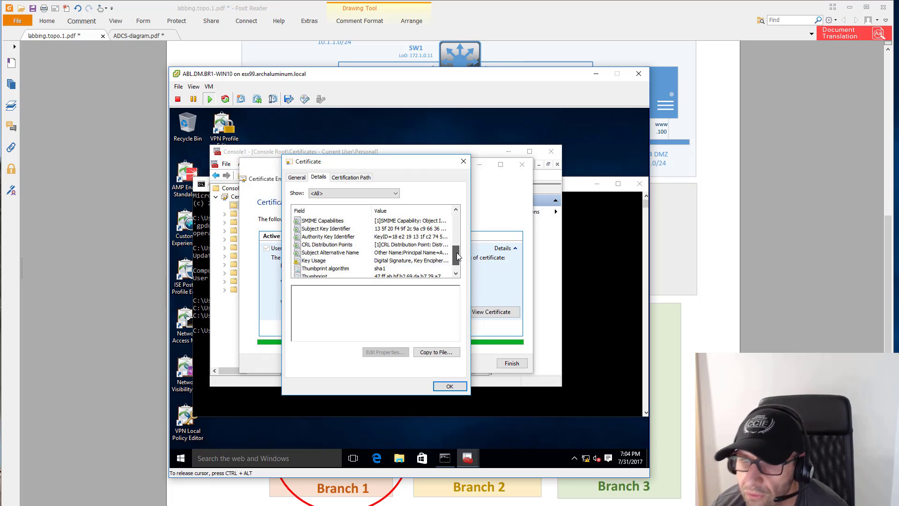
pyautogui.moveTo(459, 257); pyautogui.dragTo(459, 253)
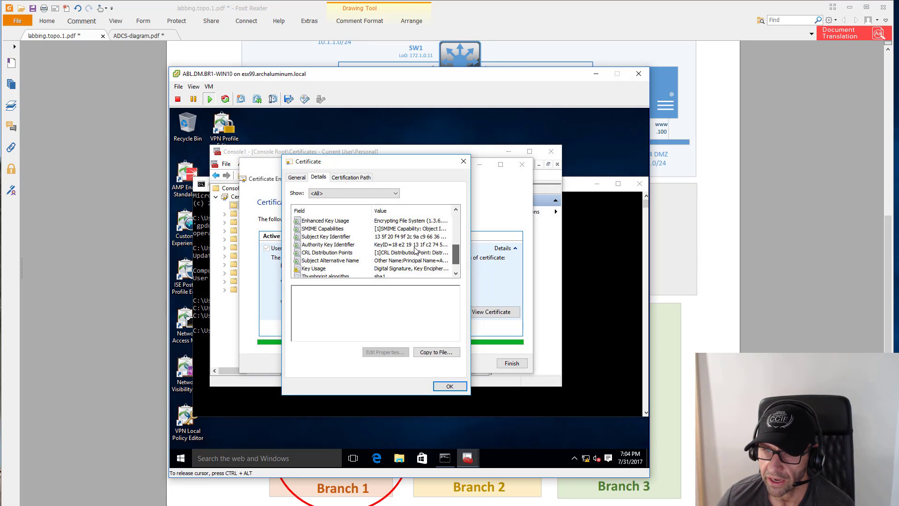
pyautogui.click(343, 245)
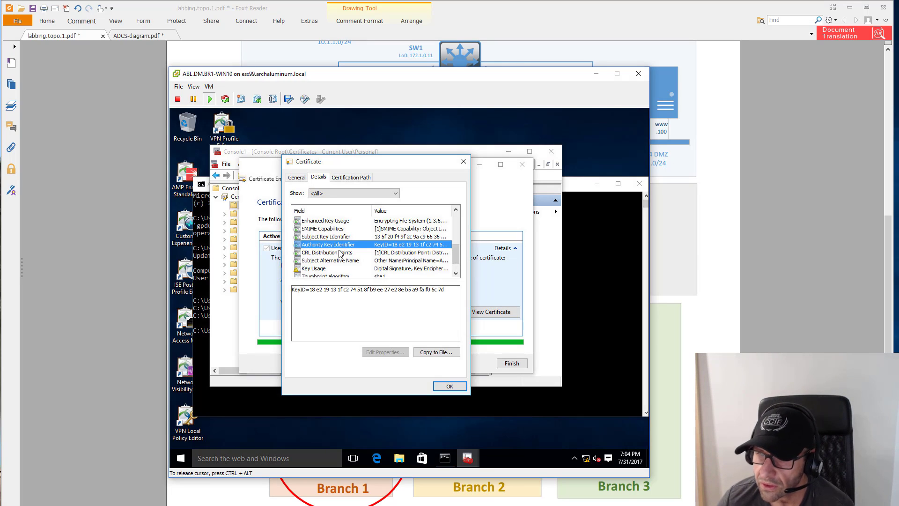
pyautogui.click(361, 261)
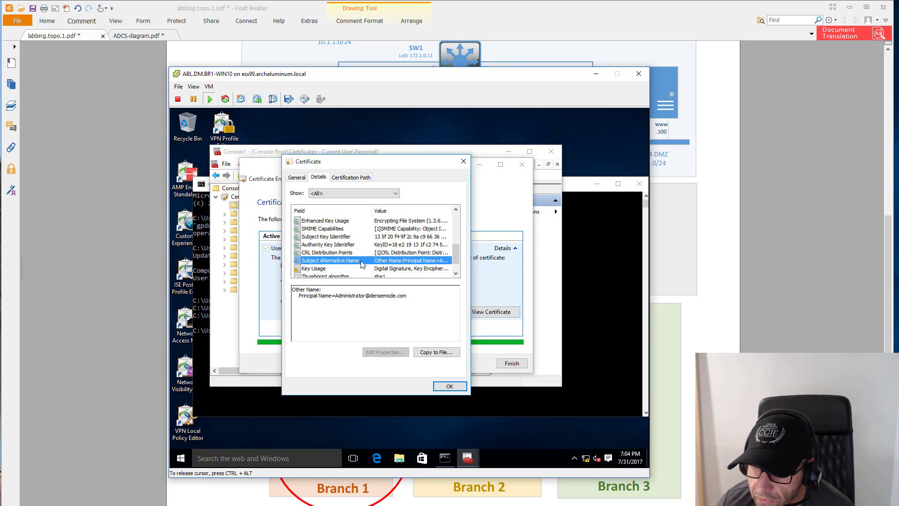
pyautogui.scroll(-1, 362, 262)
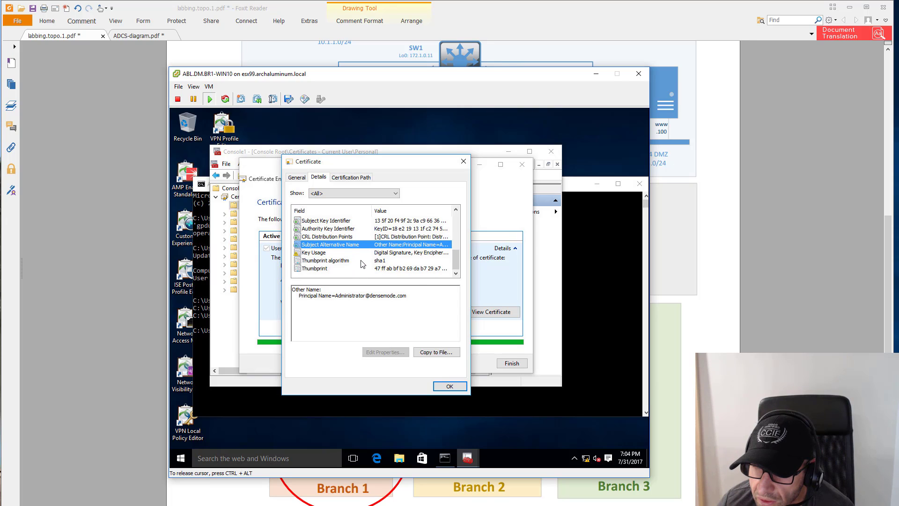
pyautogui.scroll(6, 363, 264)
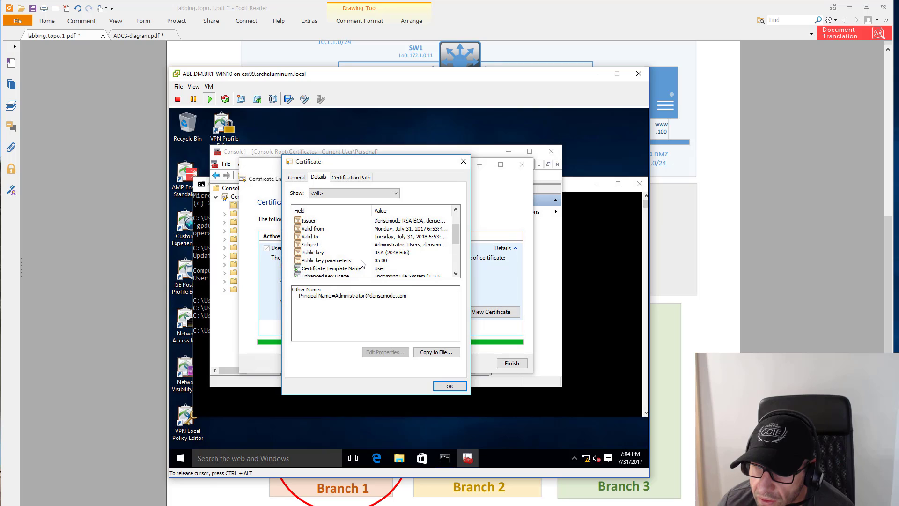
pyautogui.scroll(-2, 361, 264)
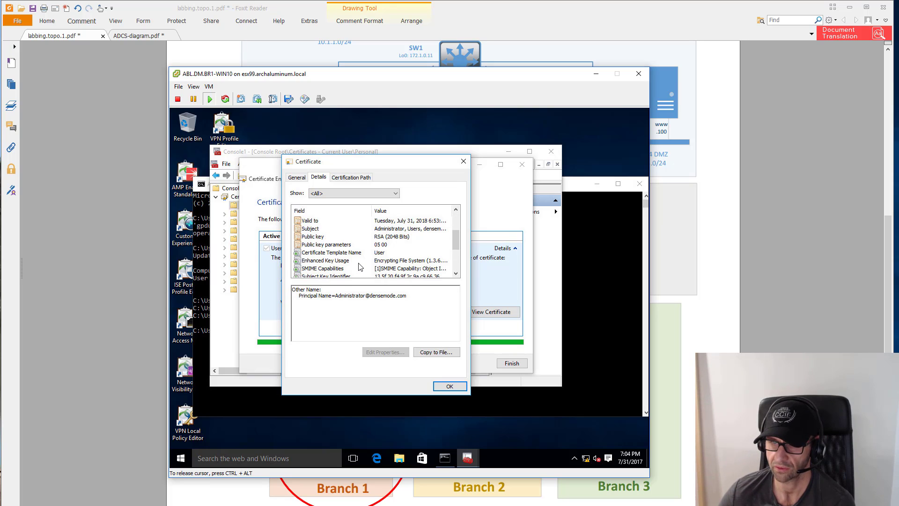
pyautogui.scroll(-2, 379, 264)
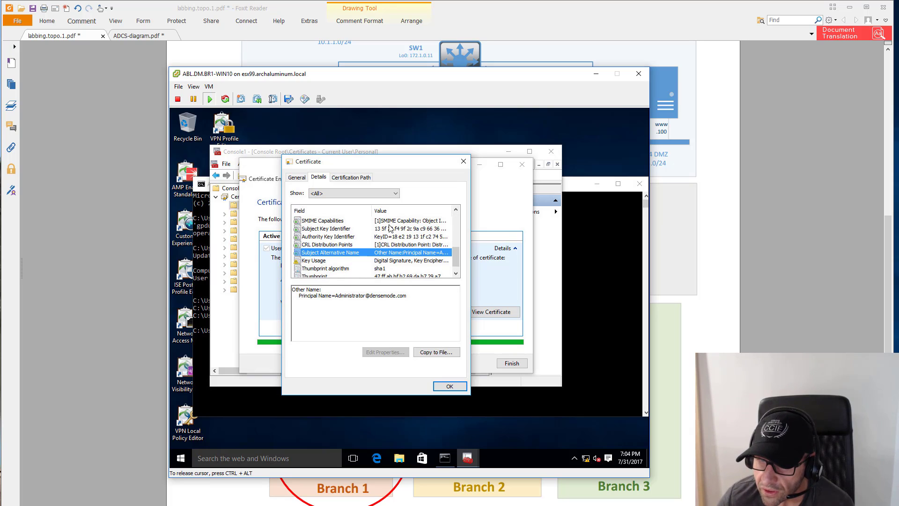
# Inspect the certificate's Subject Key Identifier and CRL Distribution Points, rechecking the Authority Key Identifier
pyautogui.click(375, 230)
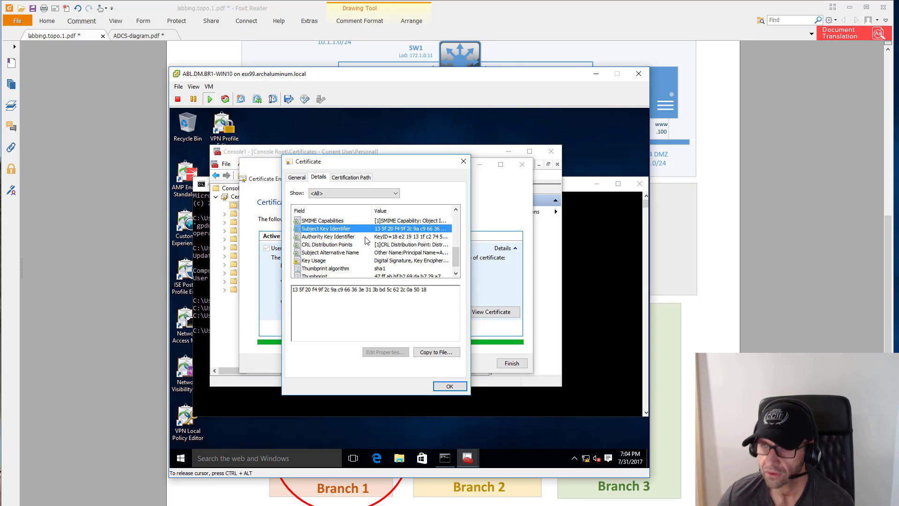
pyautogui.click(386, 243)
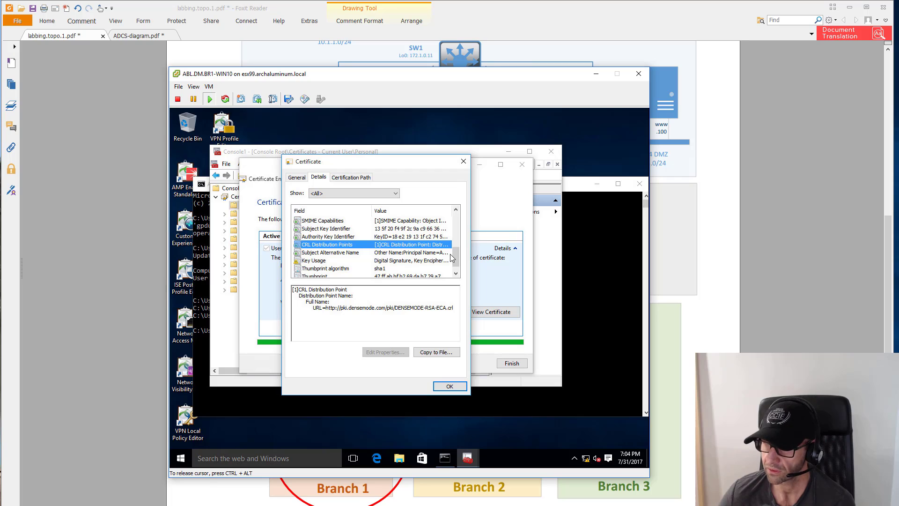
pyautogui.moveTo(454, 257)
pyautogui.mouseDown()
pyautogui.moveTo(459, 219)
pyautogui.moveTo(466, 252)
pyautogui.mouseUp()
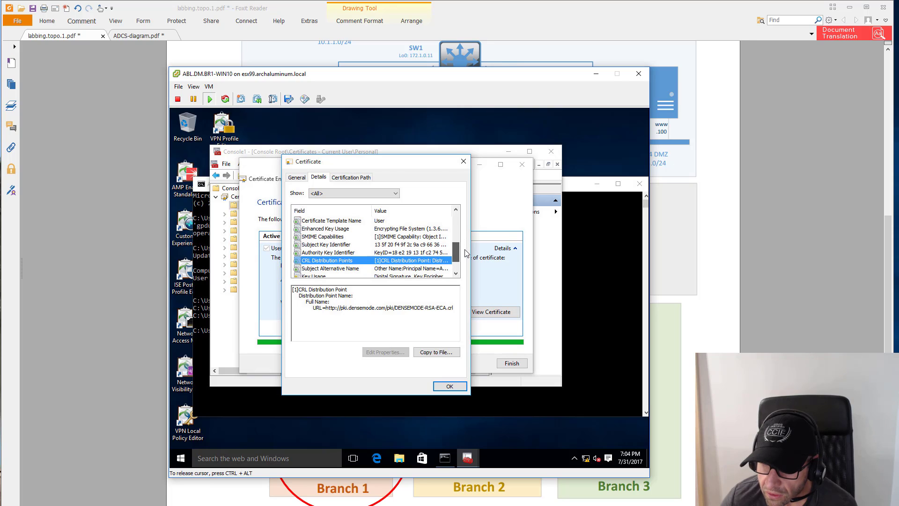
pyautogui.click(434, 253)
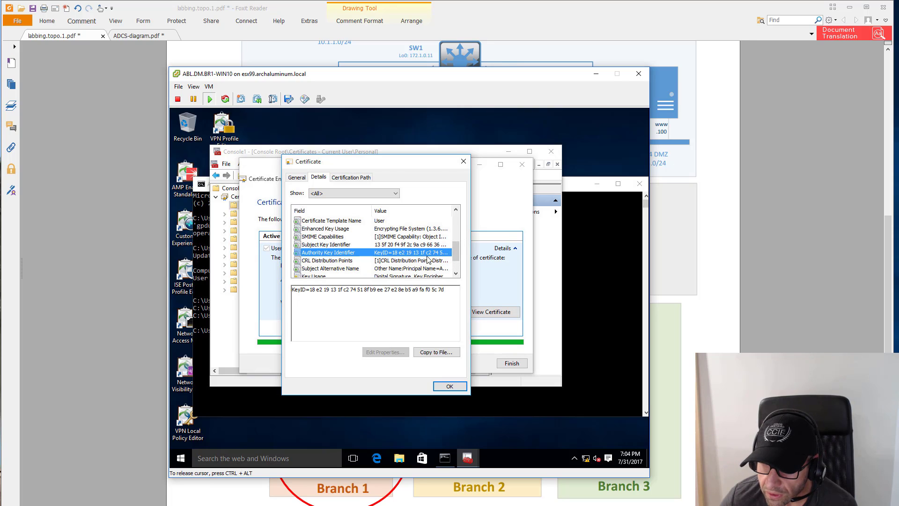
pyautogui.click(426, 261)
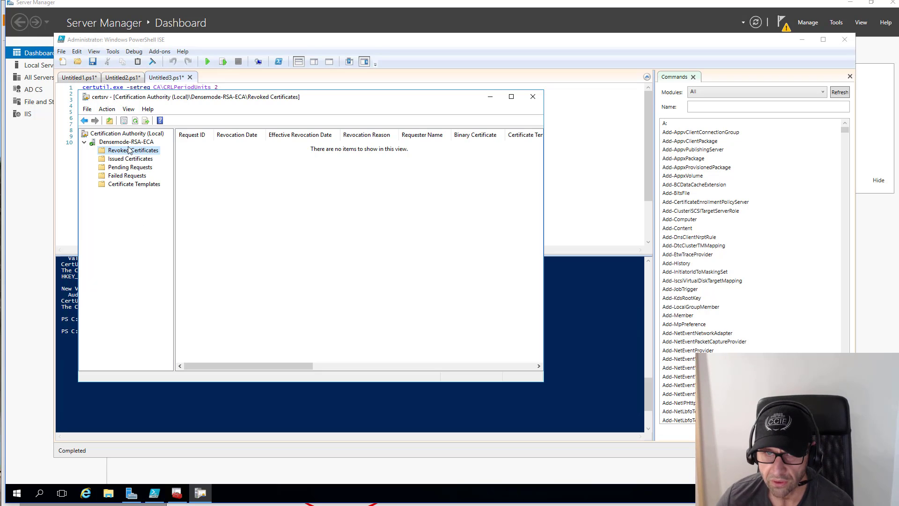
# On the CA server, open the Densemode-RSA-ECA properties and show the Authority Information Access (AIA) extension locations
pyautogui.rightClick(125, 142)
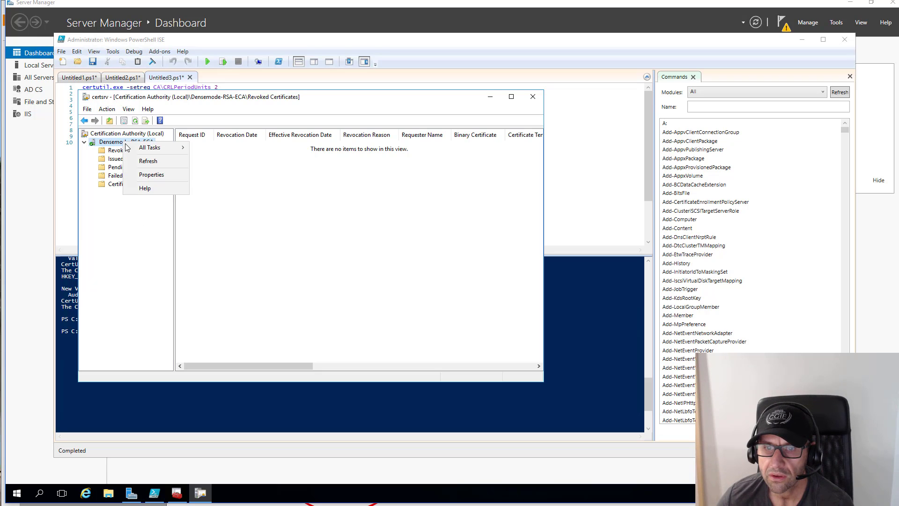
pyautogui.click(150, 176)
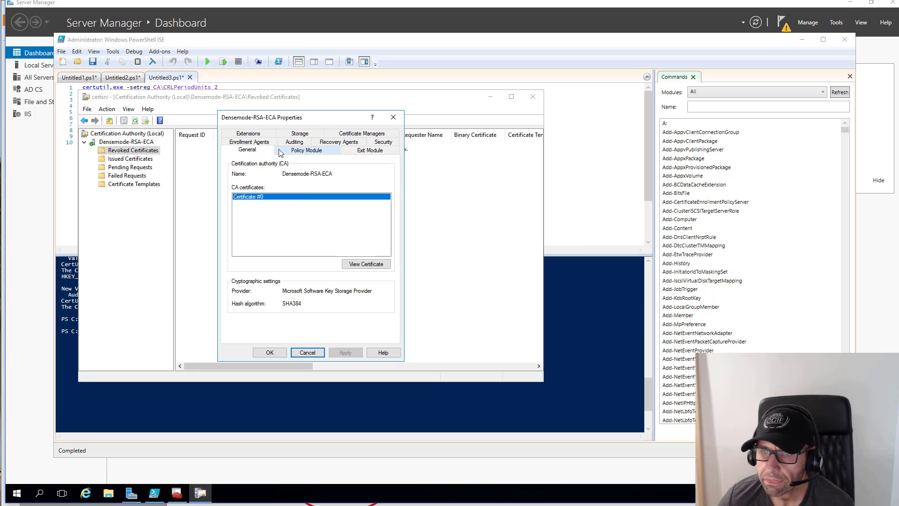
pyautogui.click(248, 134)
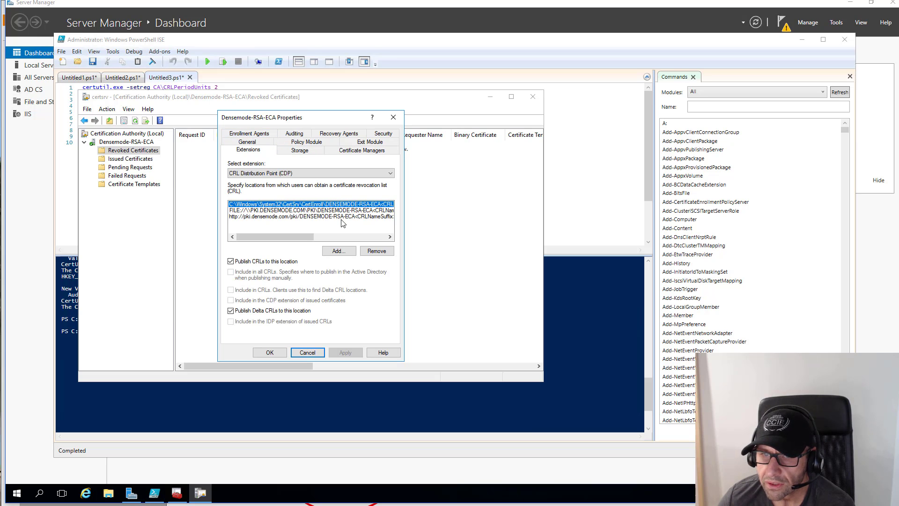
pyautogui.click(273, 173)
pyautogui.click(267, 186)
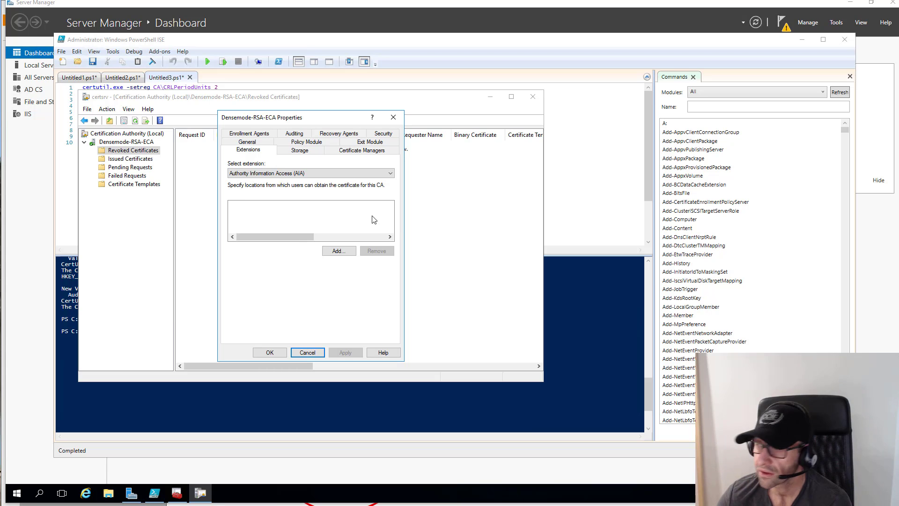
pyautogui.click(338, 251)
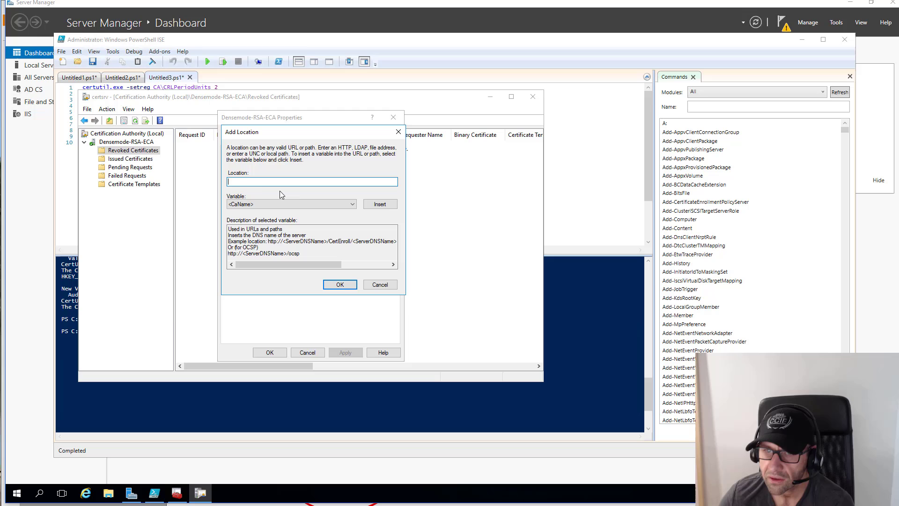
pyautogui.rightClick(250, 182)
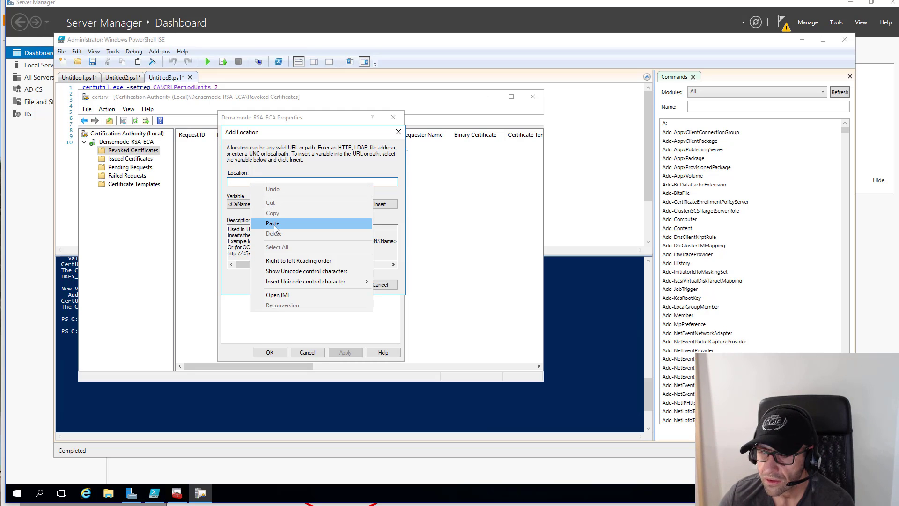
pyautogui.click(273, 224)
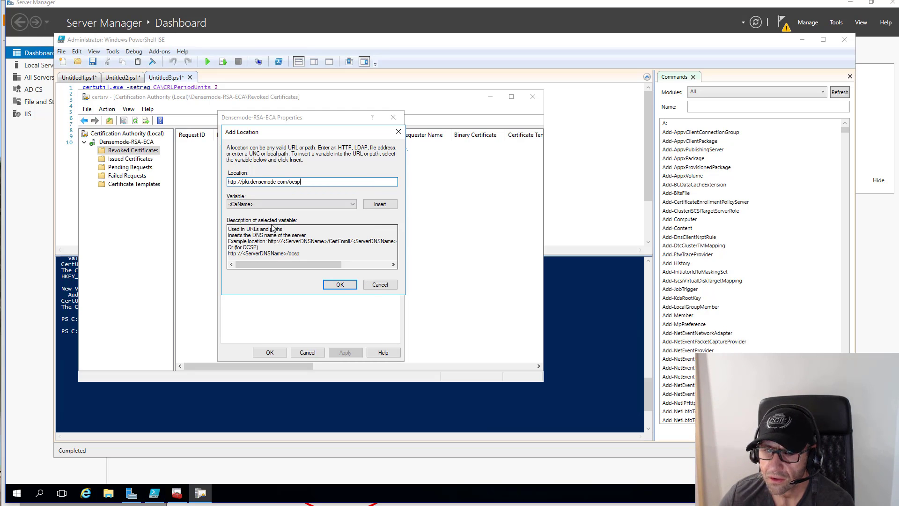
pyautogui.click(327, 285)
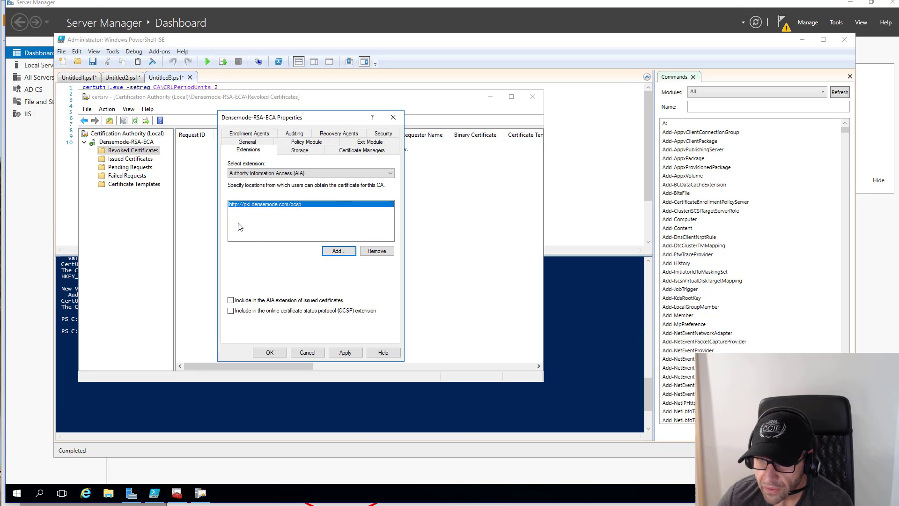
pyautogui.click(245, 302)
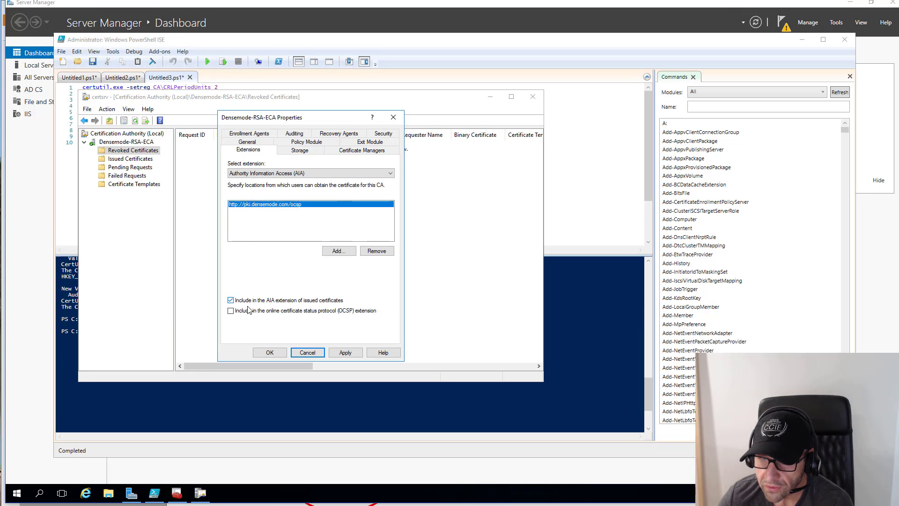
pyautogui.click(339, 251)
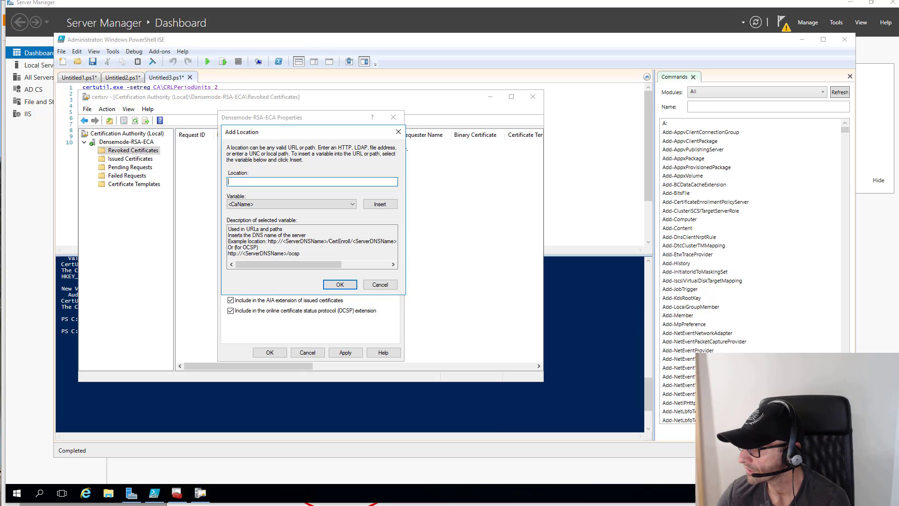
pyautogui.rightClick(233, 183)
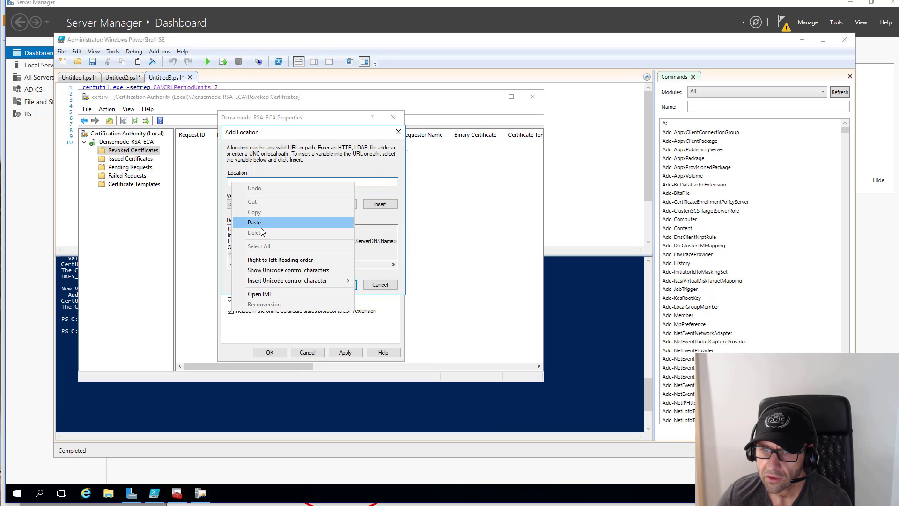
pyautogui.click(255, 222)
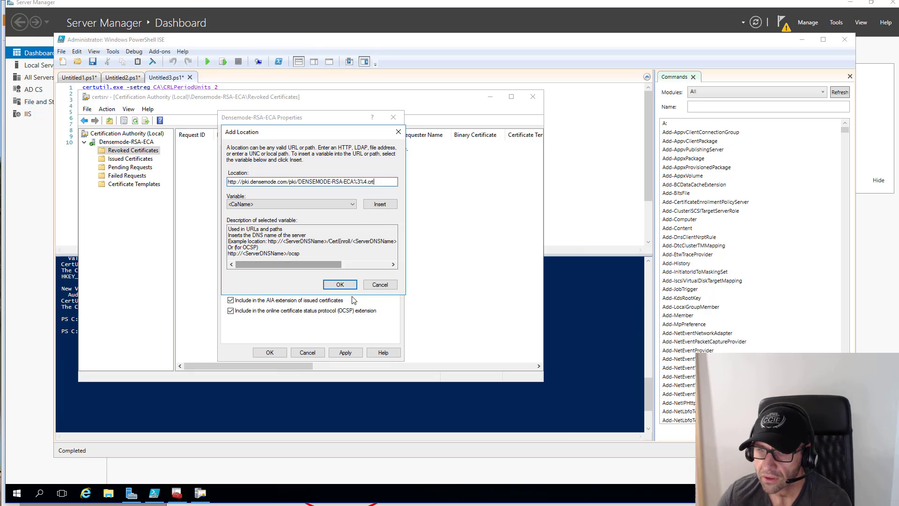
pyautogui.click(341, 285)
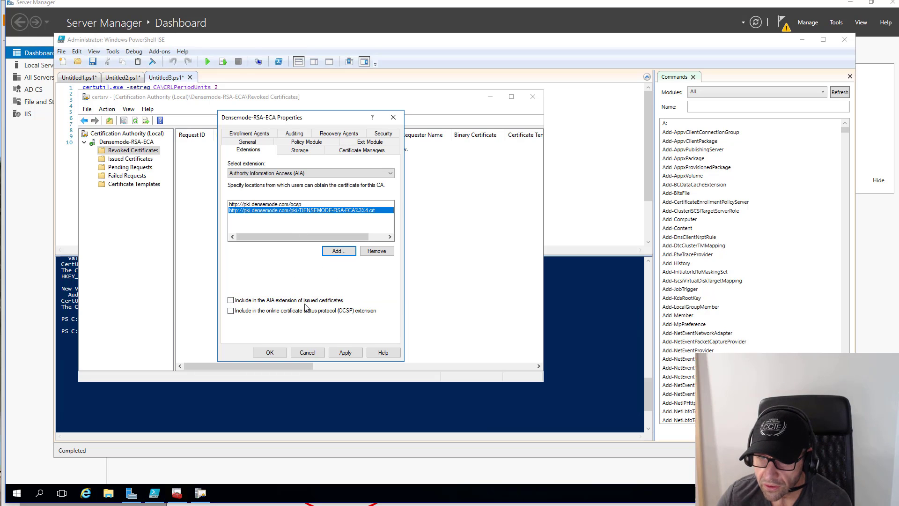
pyautogui.click(231, 300)
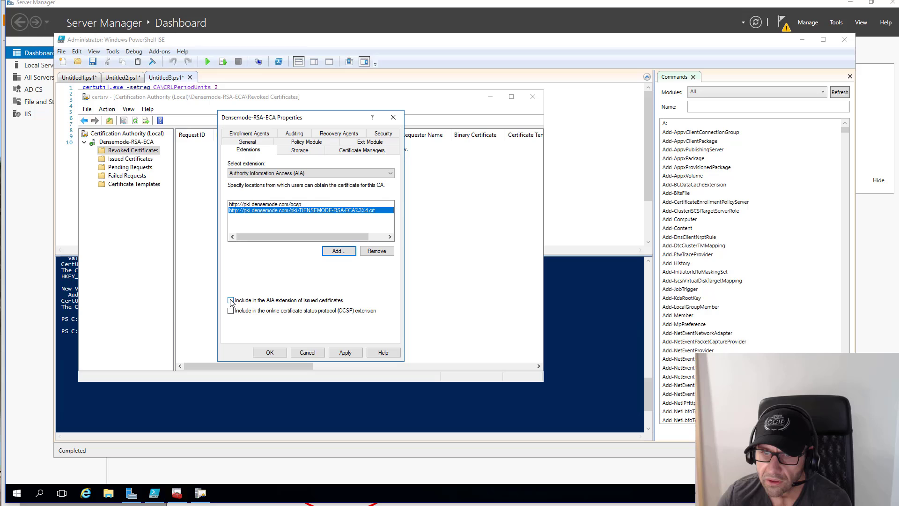
# Apply the AIA extension changes, restart Active Directory Certificate Services, and close the CA properties
pyautogui.click(346, 353)
pyautogui.click(499, 280)
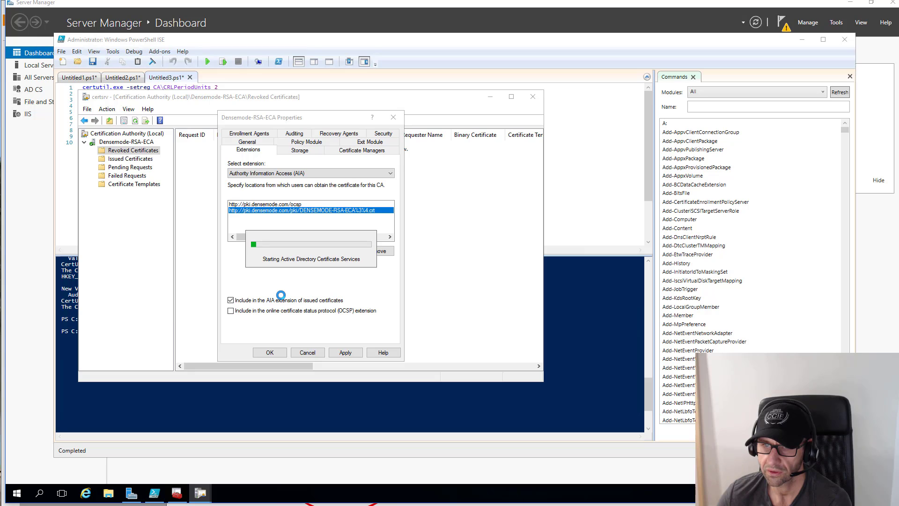
pyautogui.click(270, 353)
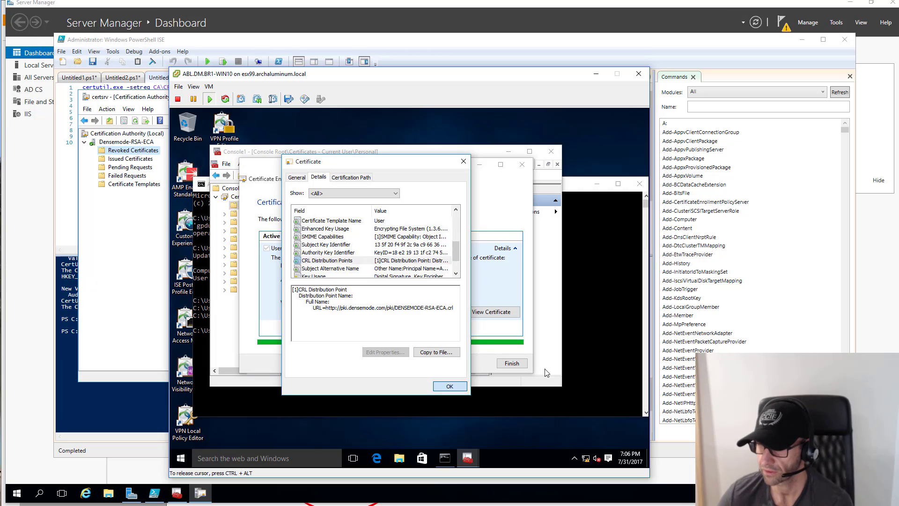
# On the Windows 10 client, close the certificate, finish the enrollment wizard, and show the certificates in the current user's Personal store
pyautogui.press('Return')
pyautogui.click(524, 363)
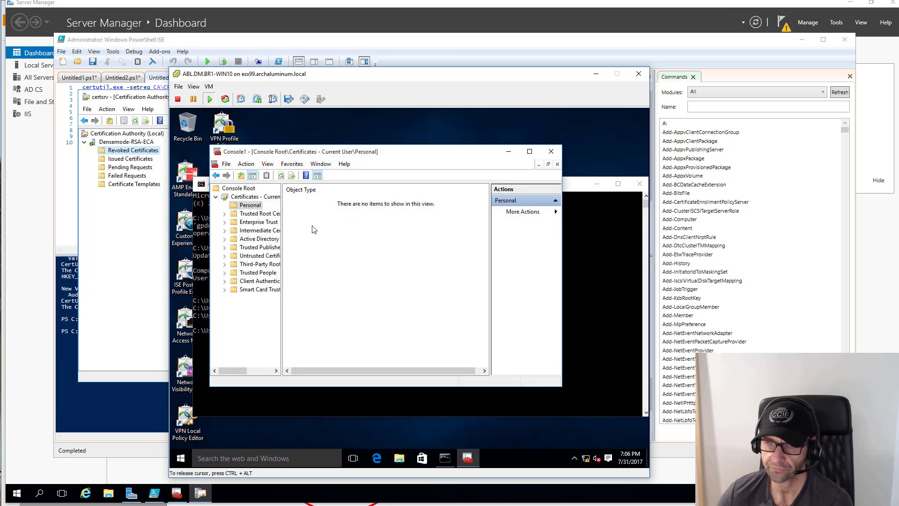
pyautogui.doubleClick(252, 207)
pyautogui.click(254, 214)
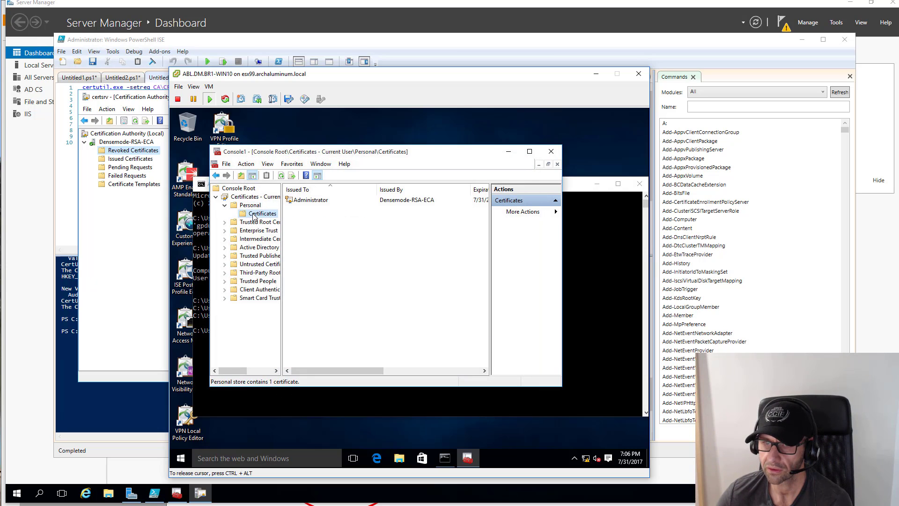
# Delete the existing Administrator certificate from the current user's Personal store and confirm the deletion
pyautogui.rightClick(329, 240)
pyautogui.rightClick(300, 200)
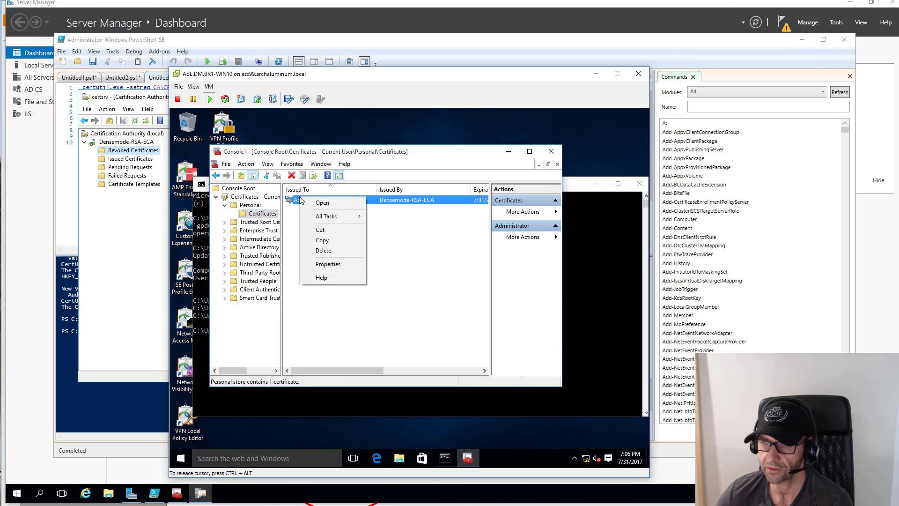
pyautogui.click(323, 253)
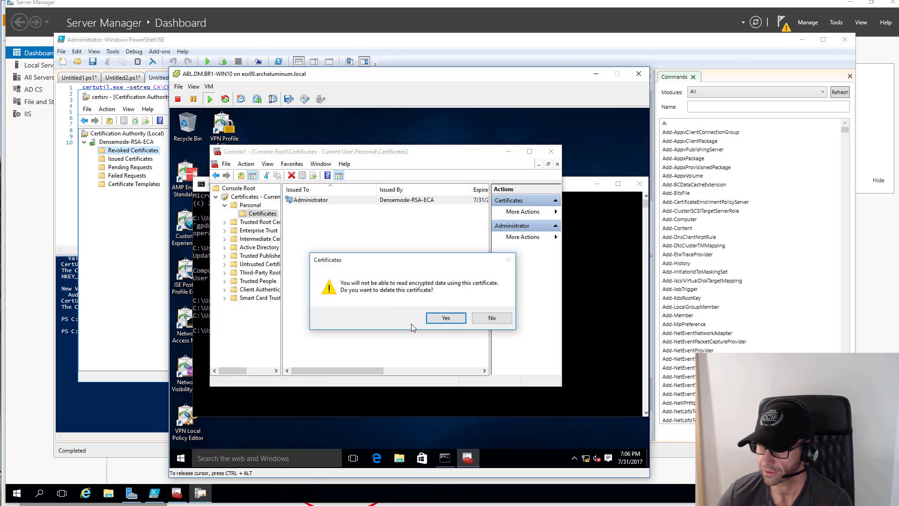
pyautogui.click(446, 318)
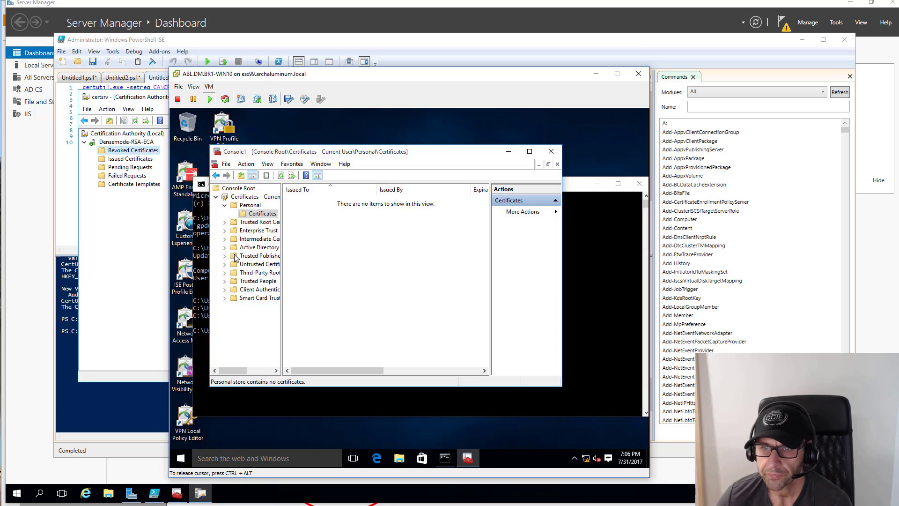
# Request a new User certificate through the Active Directory Enrollment Policy, continue past the enrollment error, and finish the wizard
pyautogui.rightClick(265, 214)
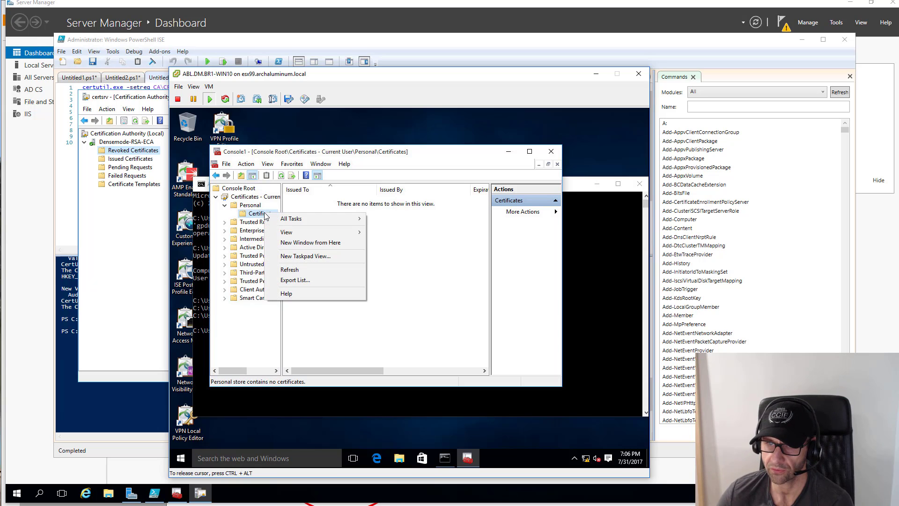
pyautogui.moveTo(317, 219)
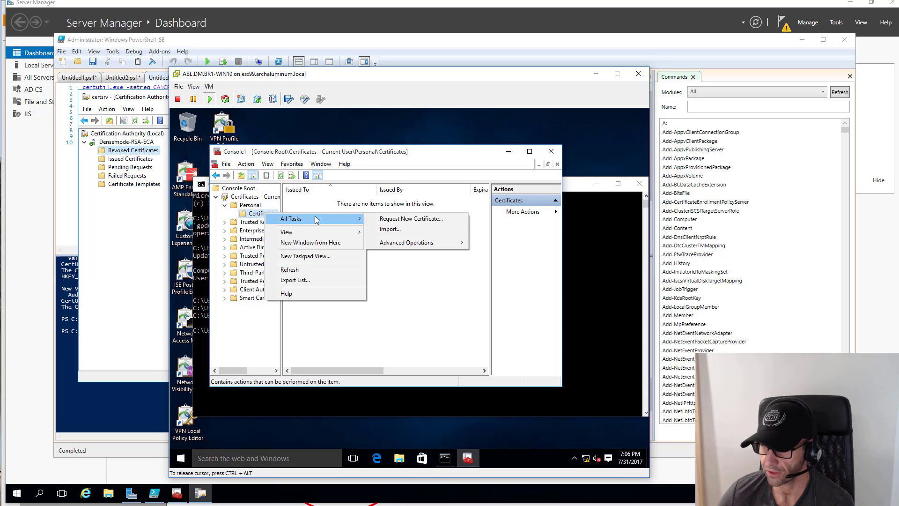
pyautogui.click(414, 219)
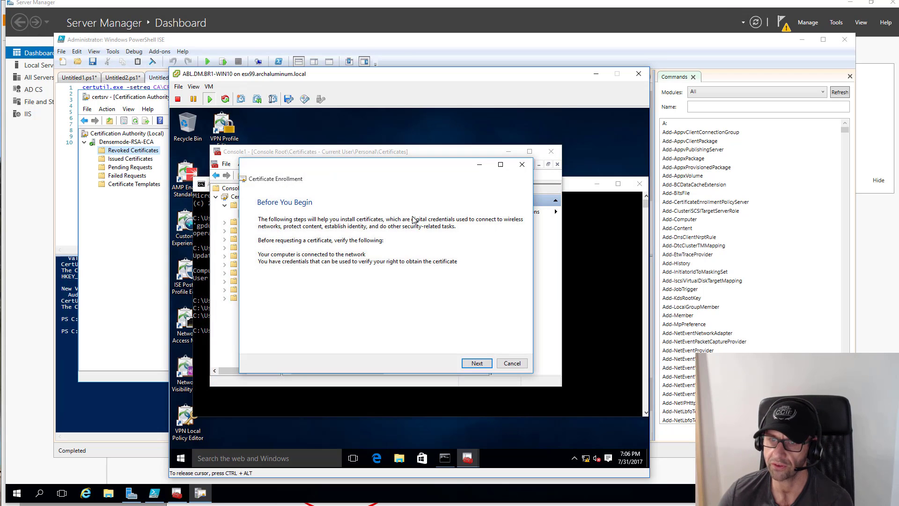
pyautogui.click(478, 364)
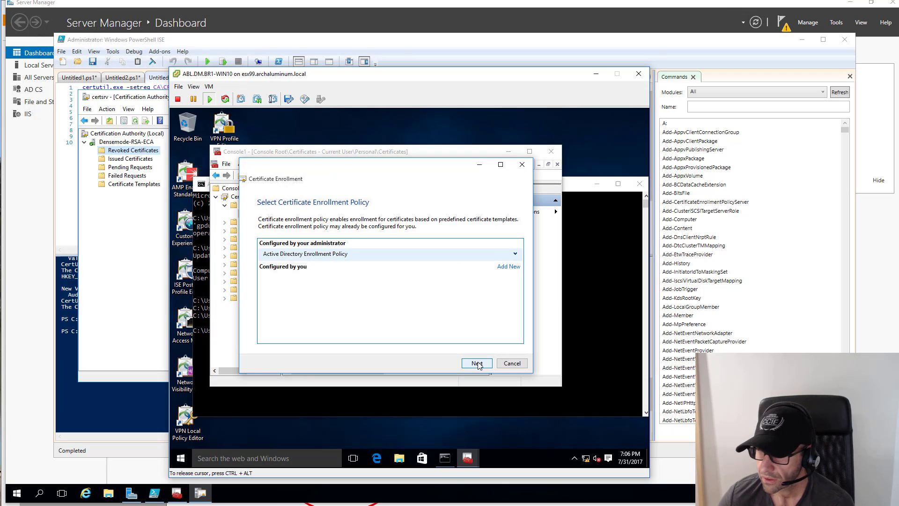
pyautogui.click(477, 363)
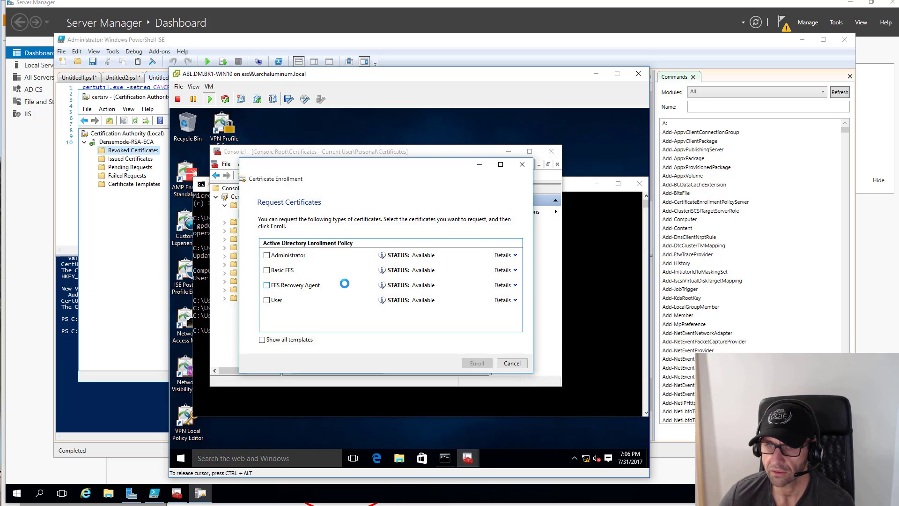
pyautogui.click(267, 300)
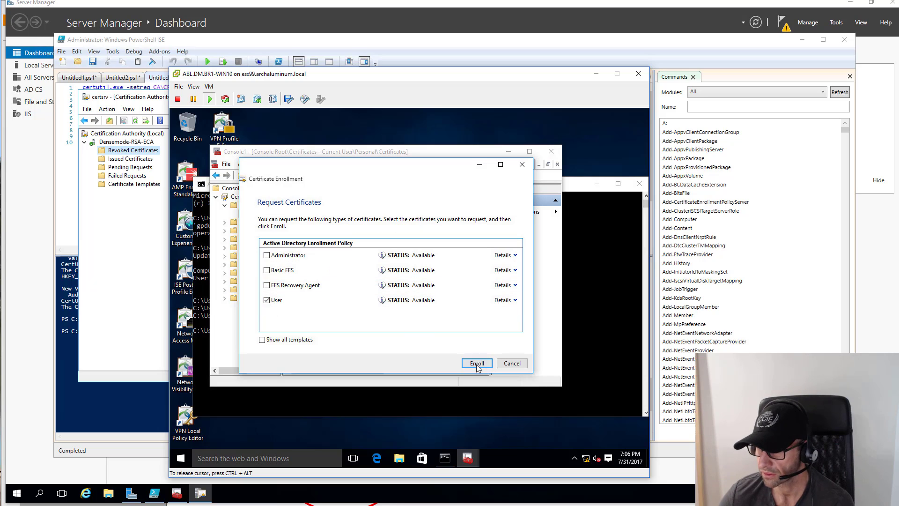
pyautogui.click(479, 363)
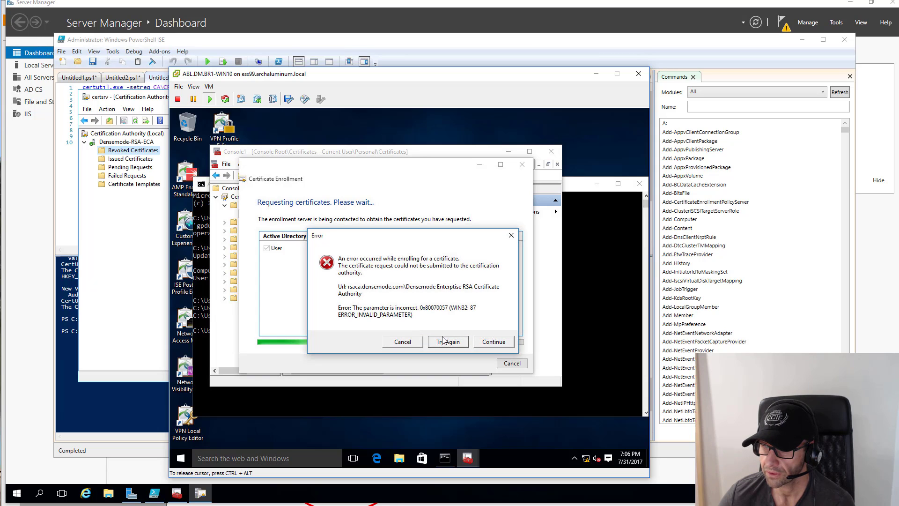
pyautogui.click(485, 342)
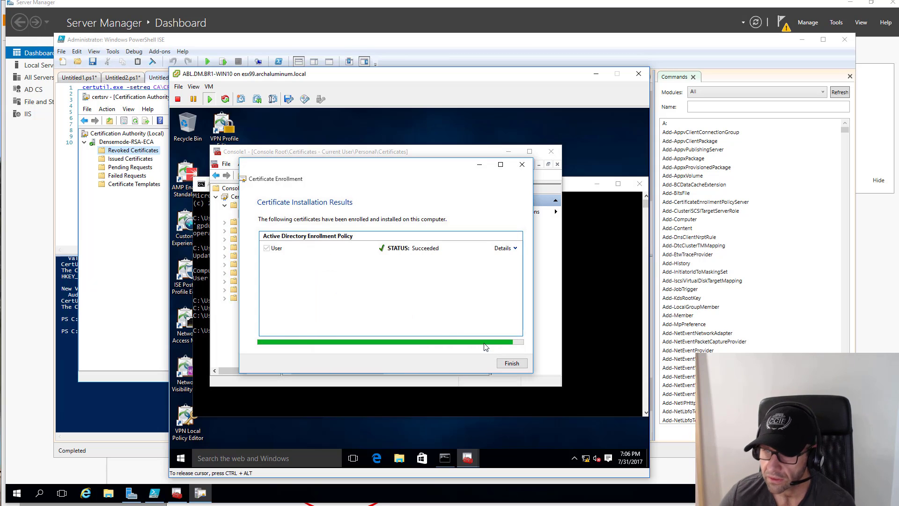
pyautogui.click(511, 362)
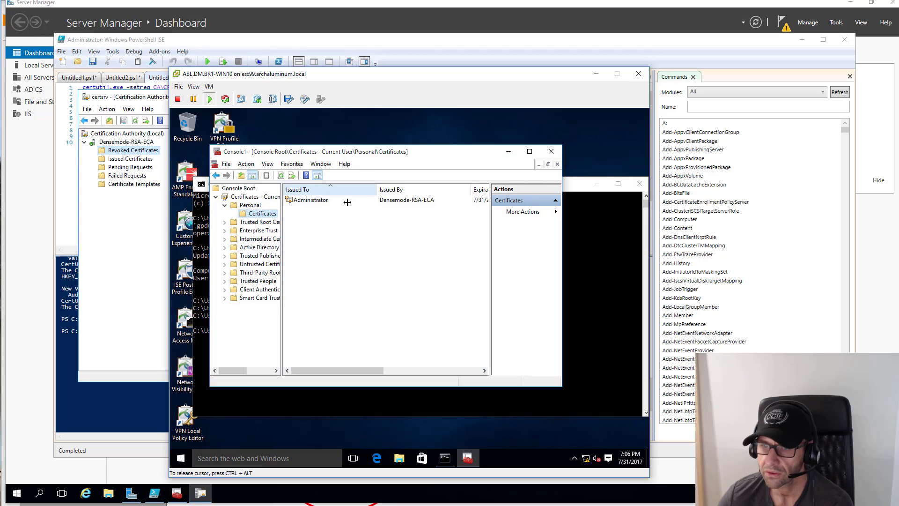
# View the new Administrator certificate's properties, including its cross-certificate and OCSP settings, and close them without changes
pyautogui.click(307, 200)
pyautogui.rightClick(308, 200)
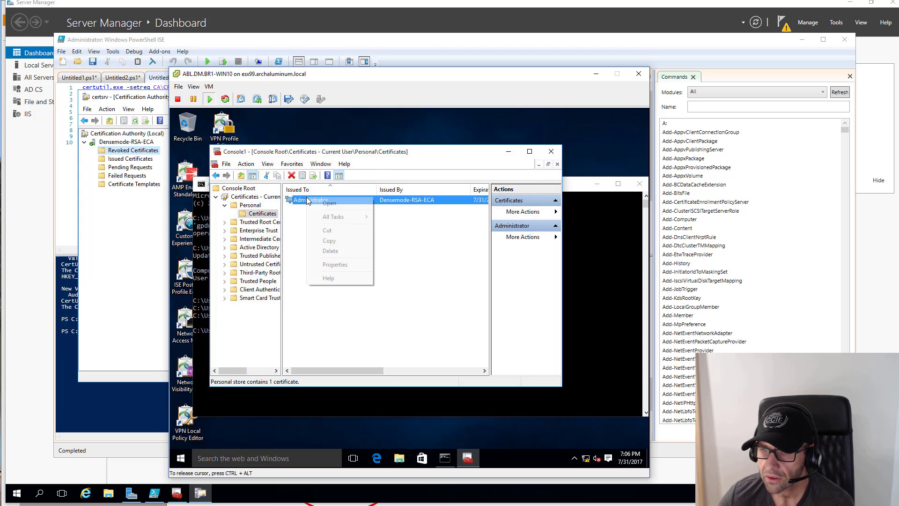
pyautogui.click(332, 264)
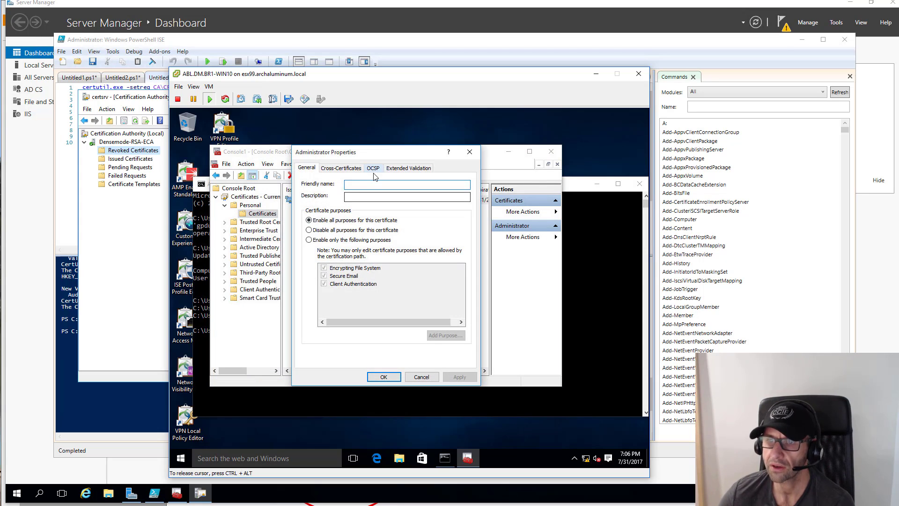
pyautogui.click(341, 169)
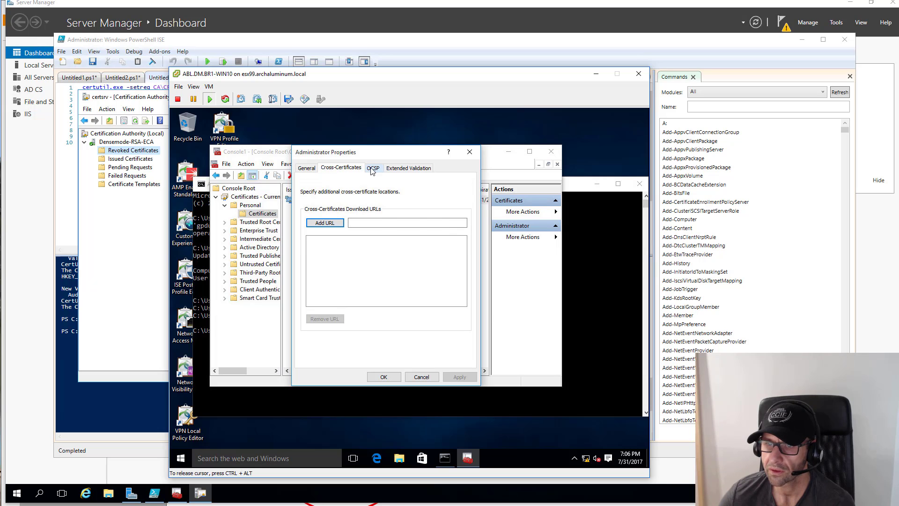
pyautogui.click(372, 169)
pyautogui.press('Escape')
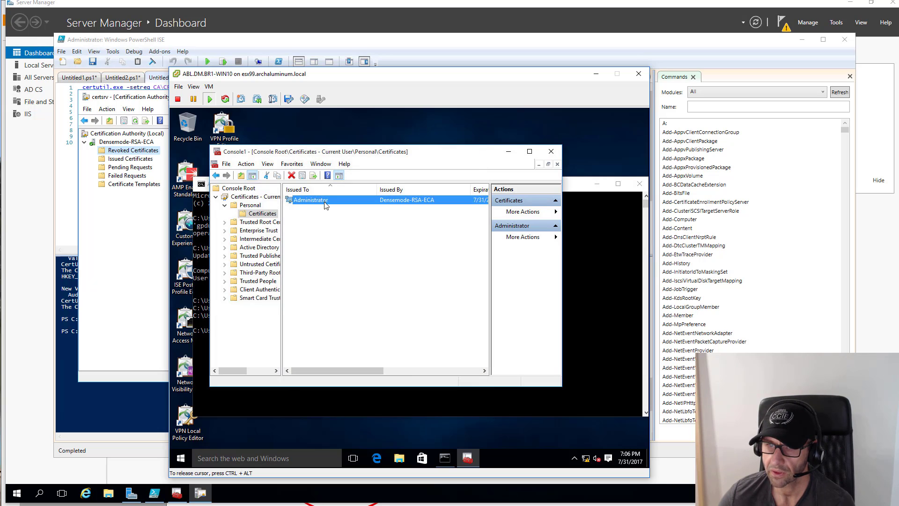
# Open the new Administrator certificate's details and inspect its Issuer and Authority Information Access fields
pyautogui.doubleClick(325, 200)
pyautogui.click(253, 175)
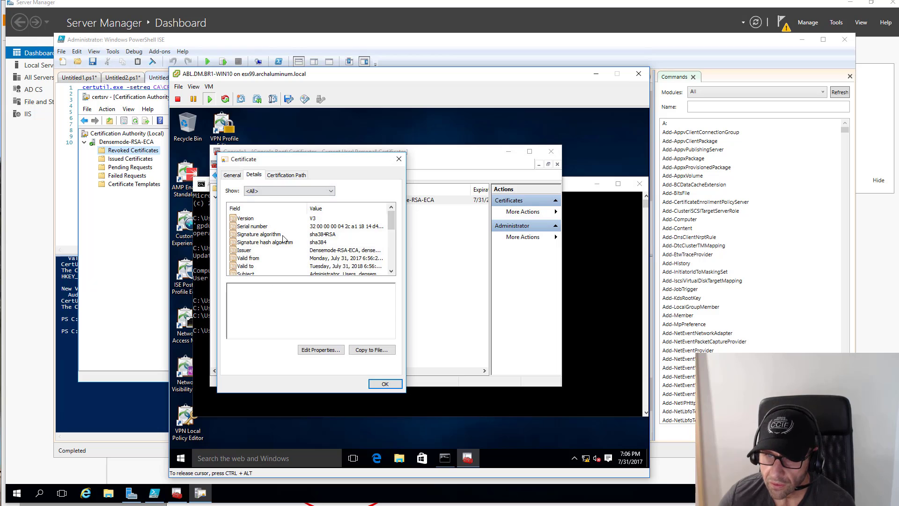
pyautogui.click(272, 250)
pyautogui.scroll(-3, 271, 253)
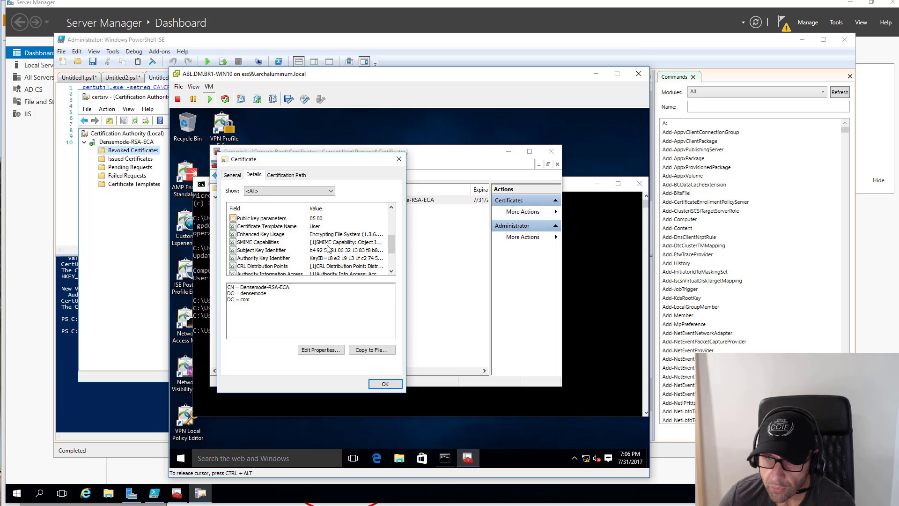
pyautogui.scroll(-1, 313, 257)
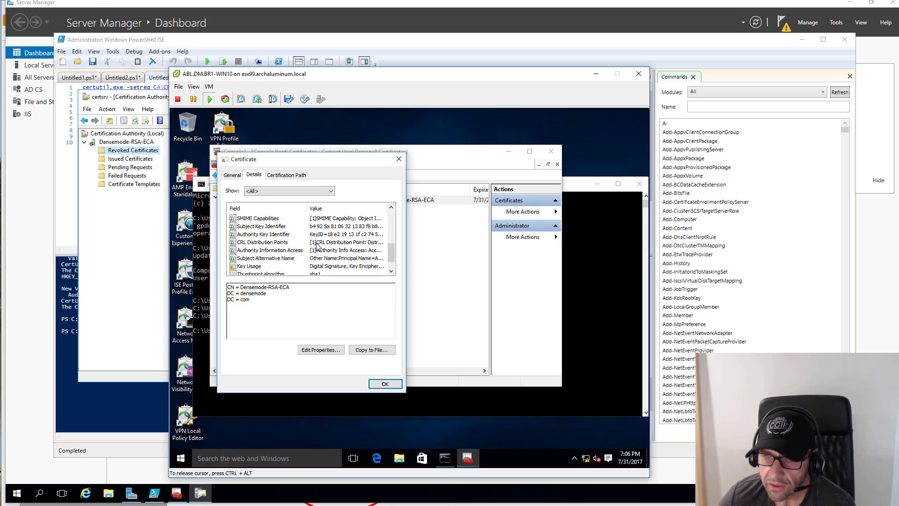
pyautogui.click(284, 251)
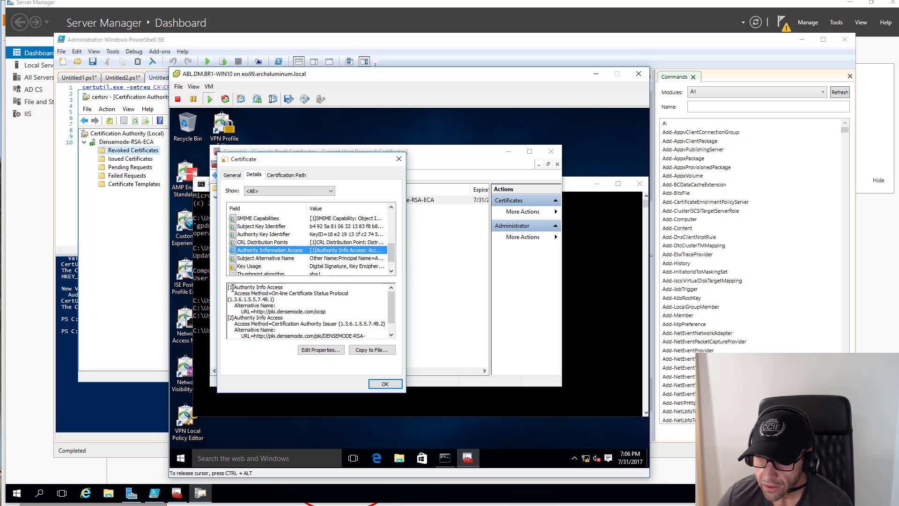
# Examine the OCSP entry and the CA issuer entry in the Authority Information Access value, highlighting their URLs and the .crt file name
pyautogui.moveTo(233, 288); pyautogui.dragTo(306, 299)
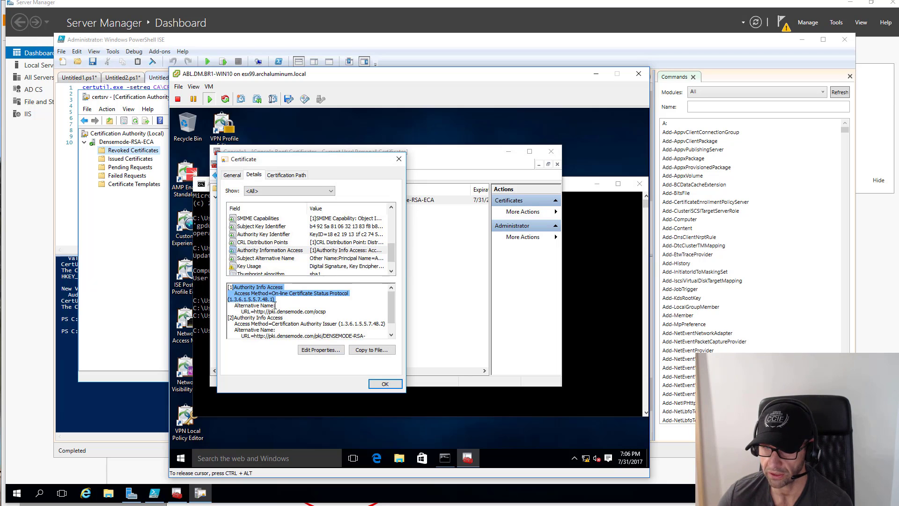
pyautogui.click(274, 302)
pyautogui.moveTo(242, 311); pyautogui.dragTo(357, 316)
pyautogui.click(355, 308)
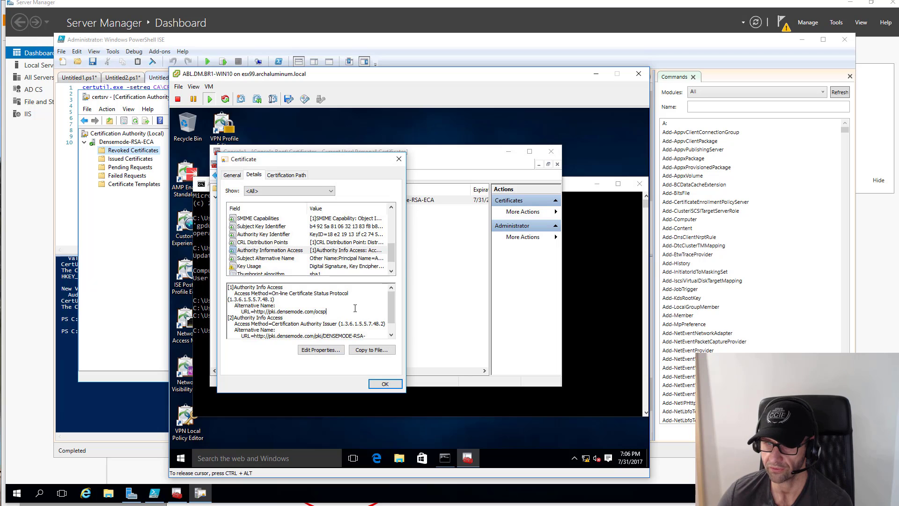
pyautogui.scroll(-1, 392, 302)
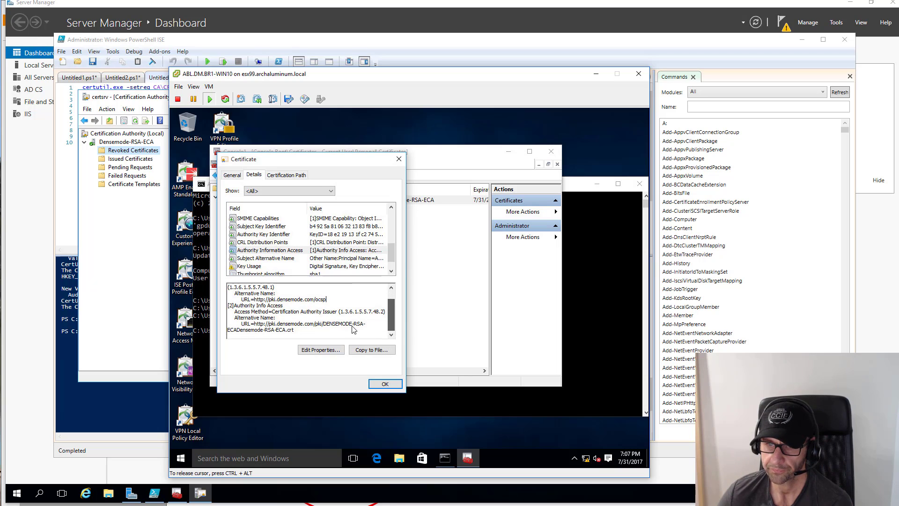
pyautogui.moveTo(228, 304); pyautogui.dragTo(285, 334)
pyautogui.click(285, 333)
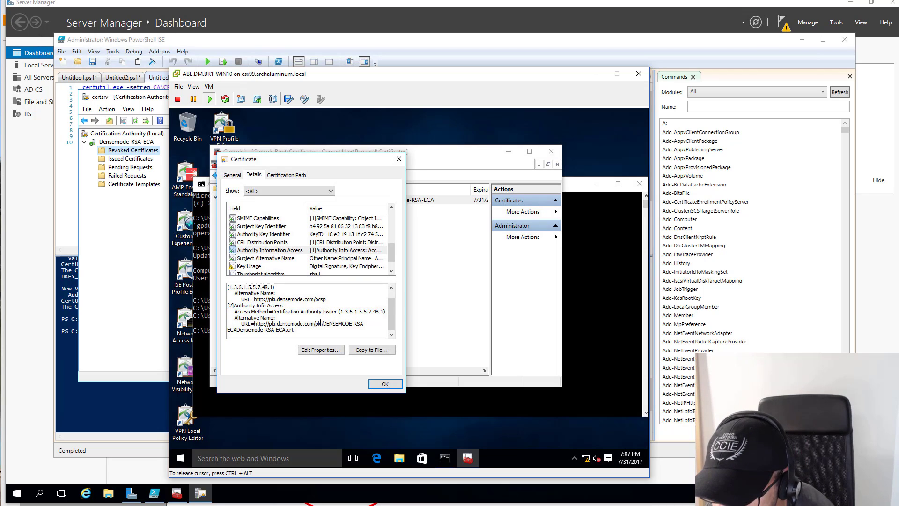
pyautogui.moveTo(325, 324); pyautogui.dragTo(330, 328)
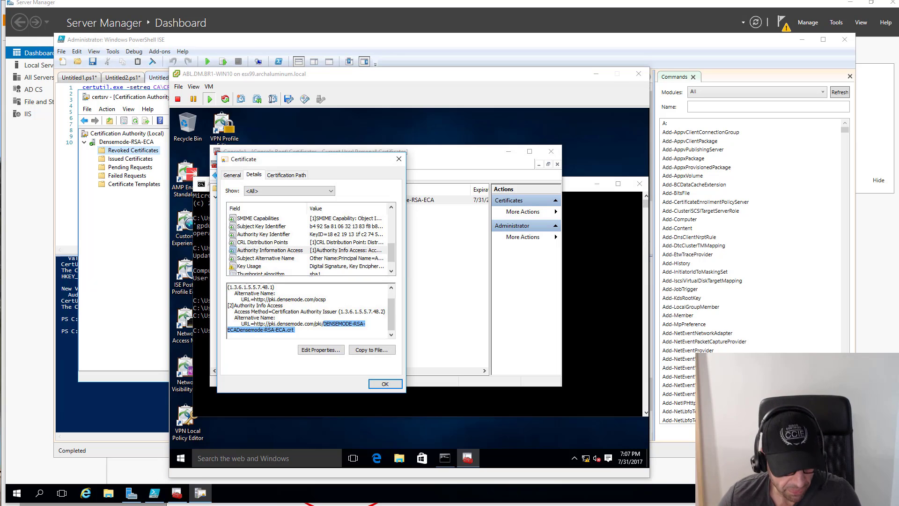
# Switch back to the CA server, open the network share \\pki.densemode.com\pki in File Explorer, and move its window aside
pyautogui.hotkey('alt', 'Tab')
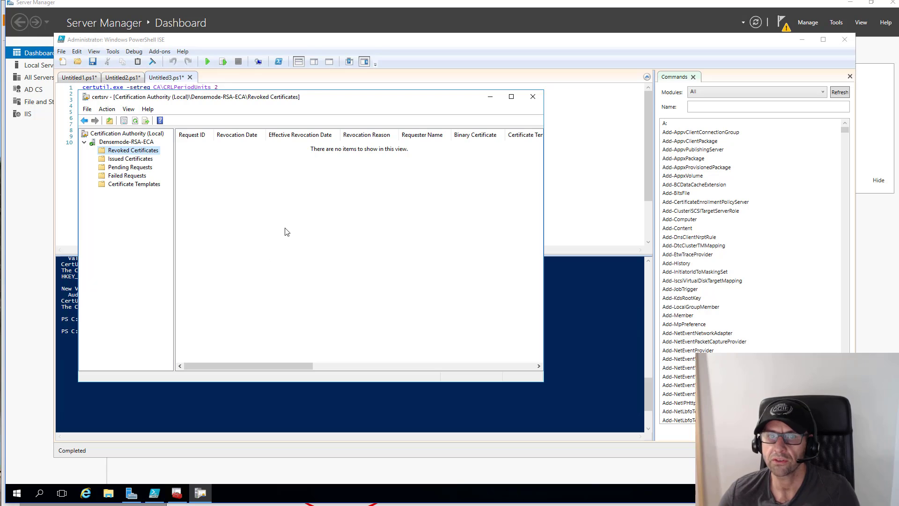
pyautogui.click(110, 495)
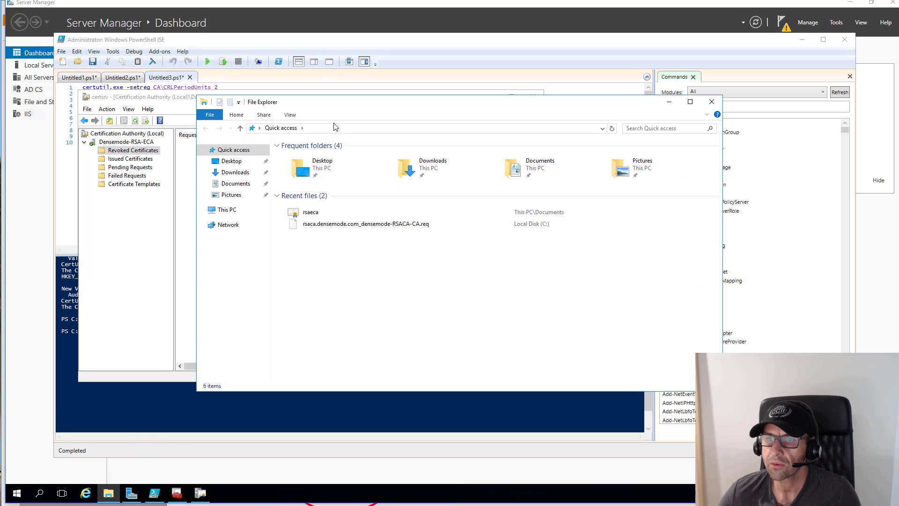
pyautogui.click(334, 130)
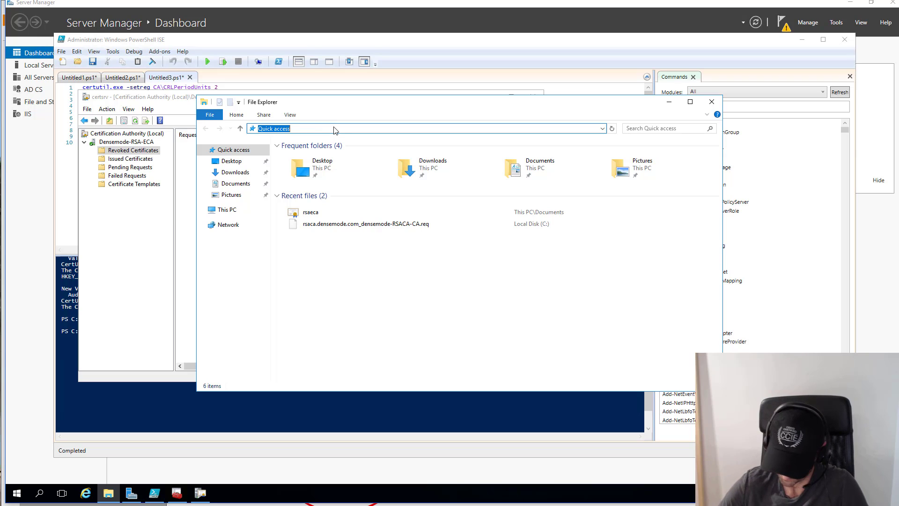
pyautogui.write('\\\\p')
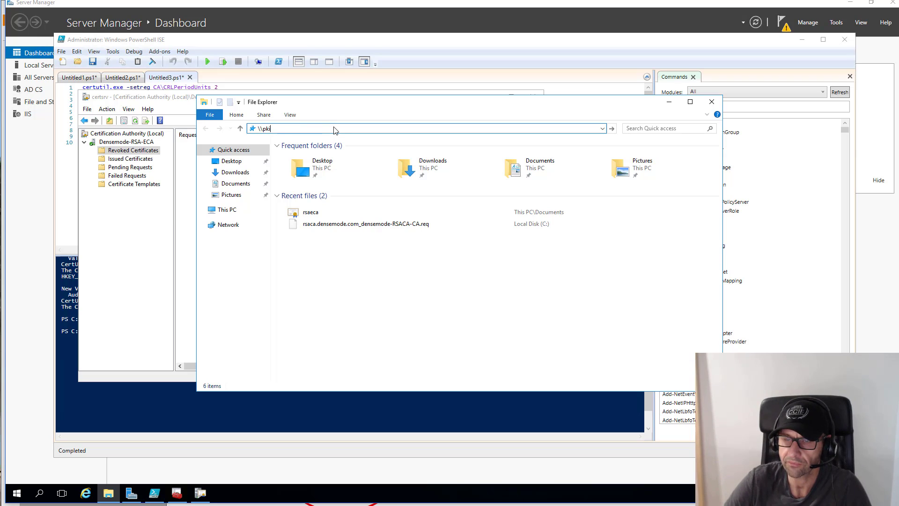
pyautogui.write('ki.')
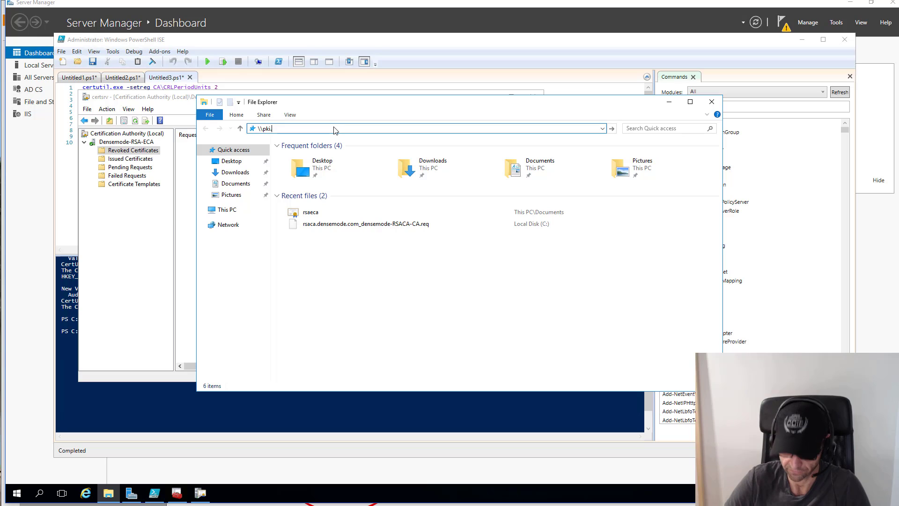
pyautogui.write('densemode.com\\')
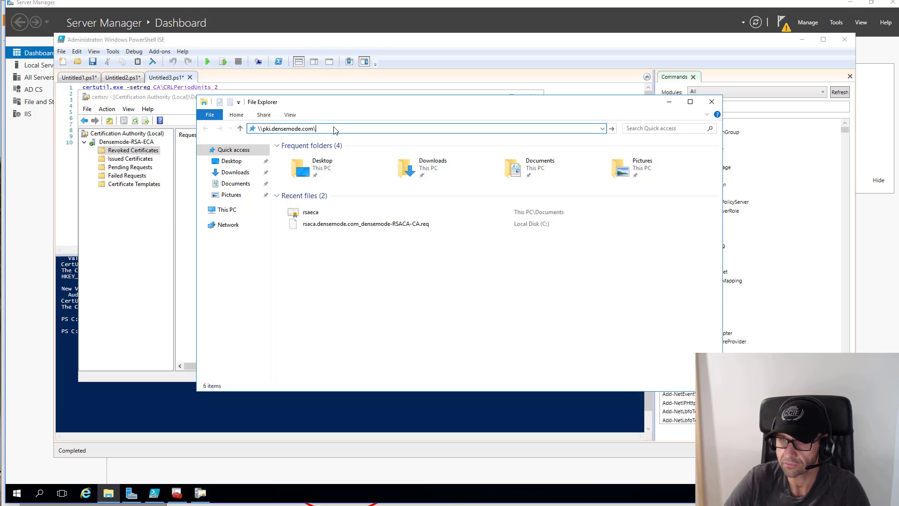
pyautogui.write('pki')
pyautogui.press('Return')
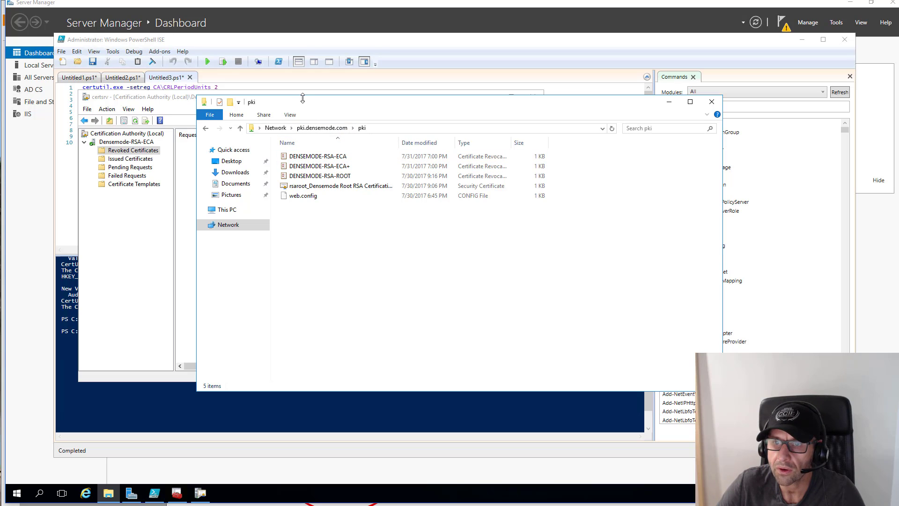
pyautogui.moveTo(302, 99); pyautogui.dragTo(351, 101)
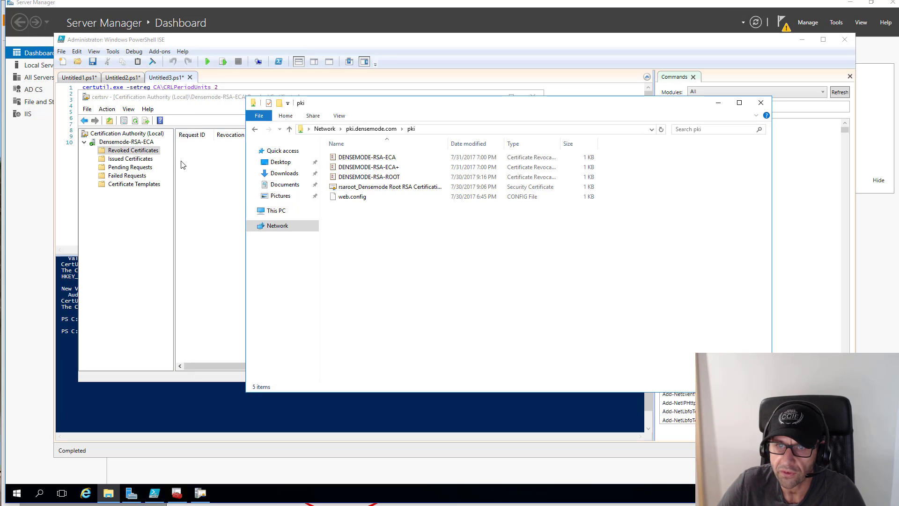
# Open the Densemode-RSA-ECA CA certificate's details from the CA properties and start exporting the certificate to a file
pyautogui.click(117, 142)
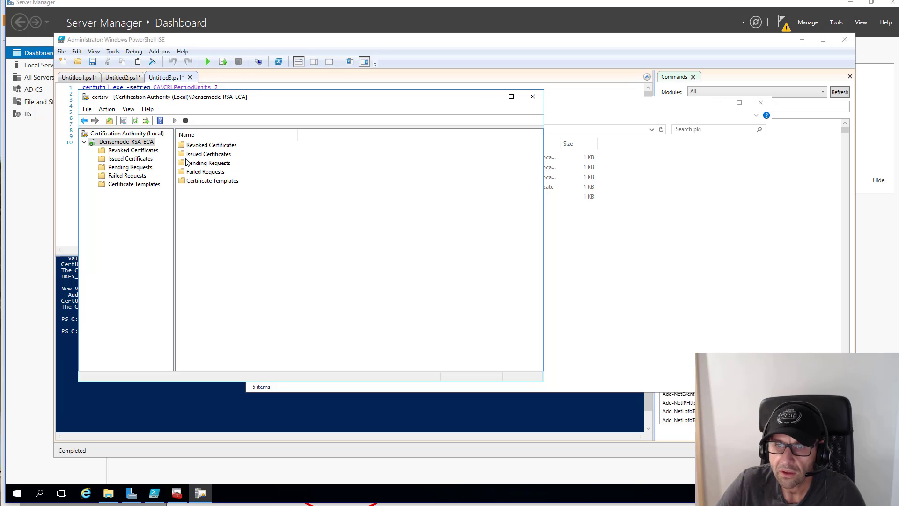
pyautogui.rightClick(122, 141)
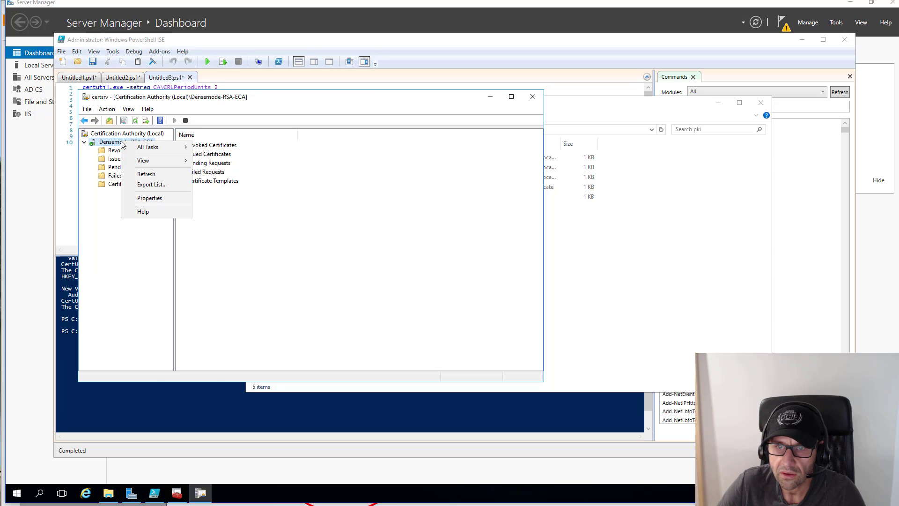
pyautogui.click(148, 199)
pyautogui.click(370, 266)
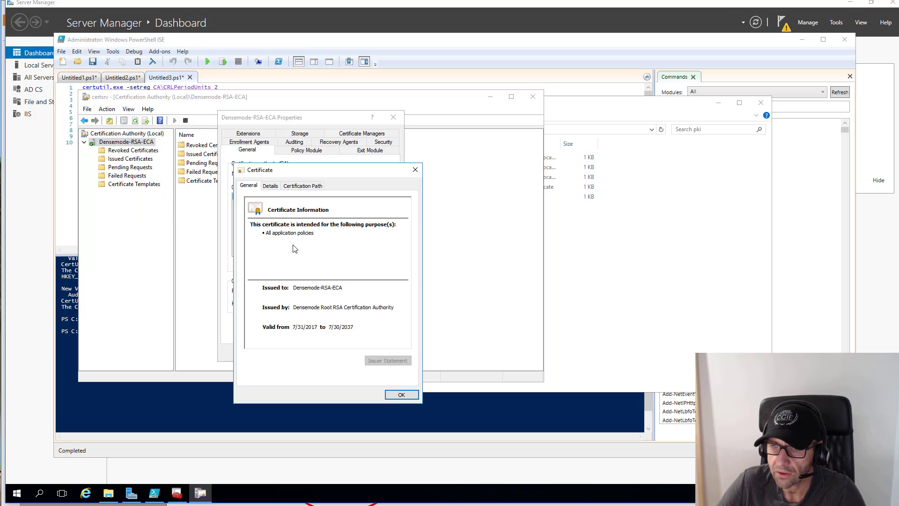
pyautogui.click(270, 186)
pyautogui.click(388, 361)
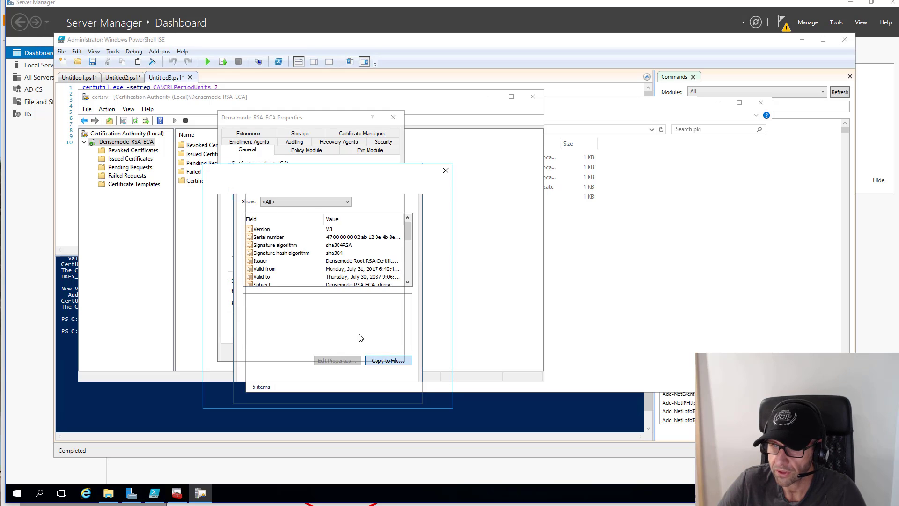
# Choose Base-64 encoded X.509 (.CER) as the export format and browse for a location to save the file
pyautogui.click(400, 402)
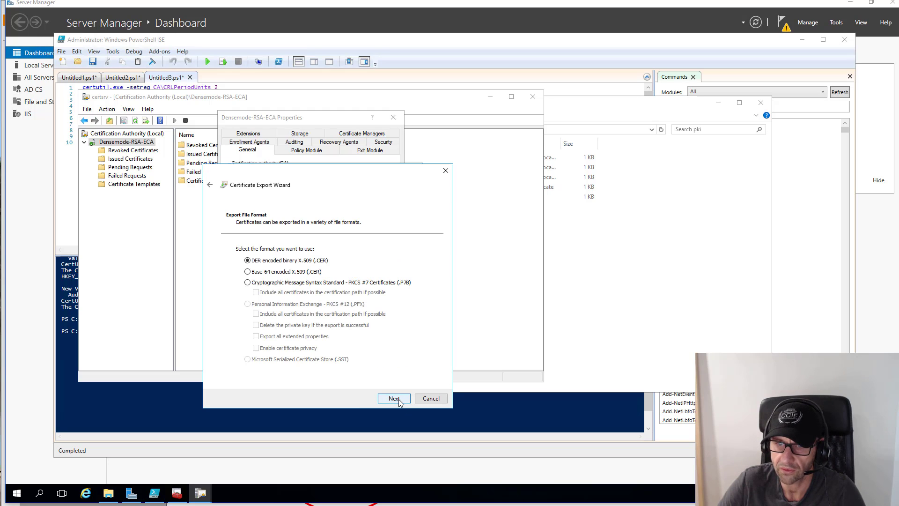
pyautogui.click(283, 273)
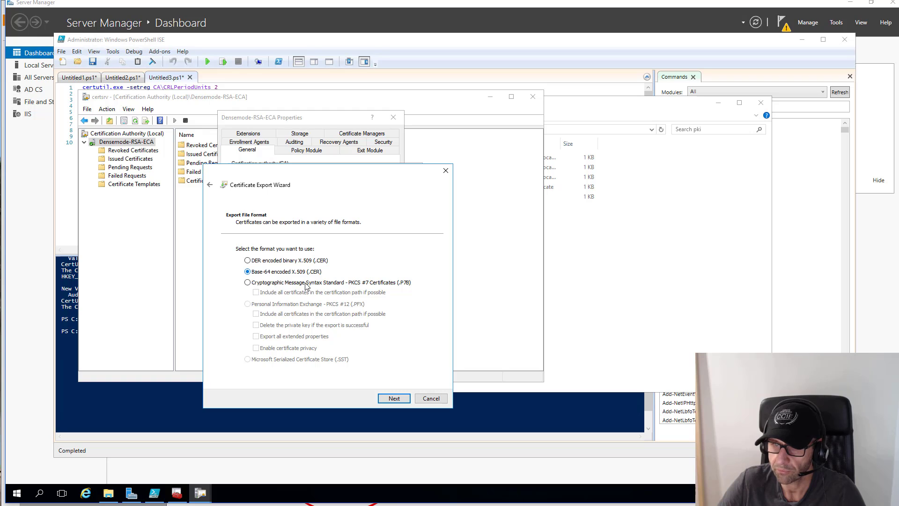
pyautogui.click(392, 398)
pyautogui.click(404, 258)
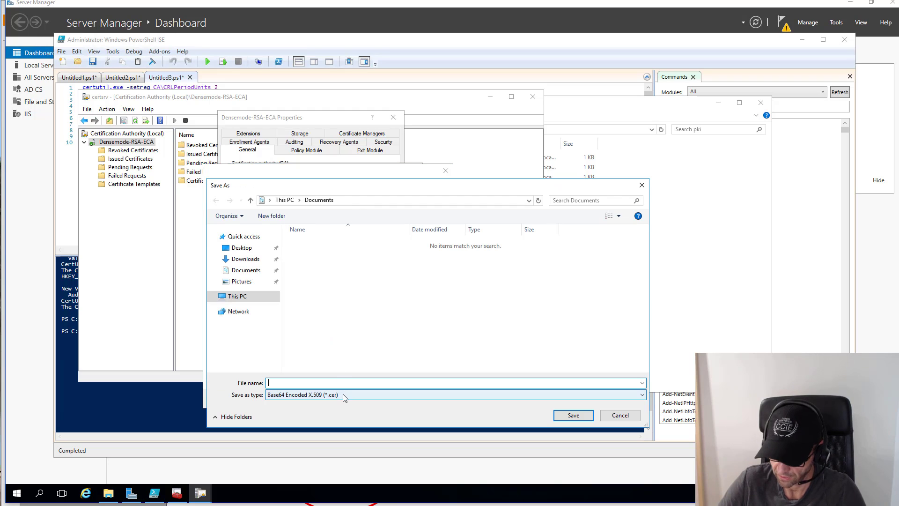
# Set the export's save location to the network share \\pki.densemode.com\pki
pyautogui.write('\\\\')
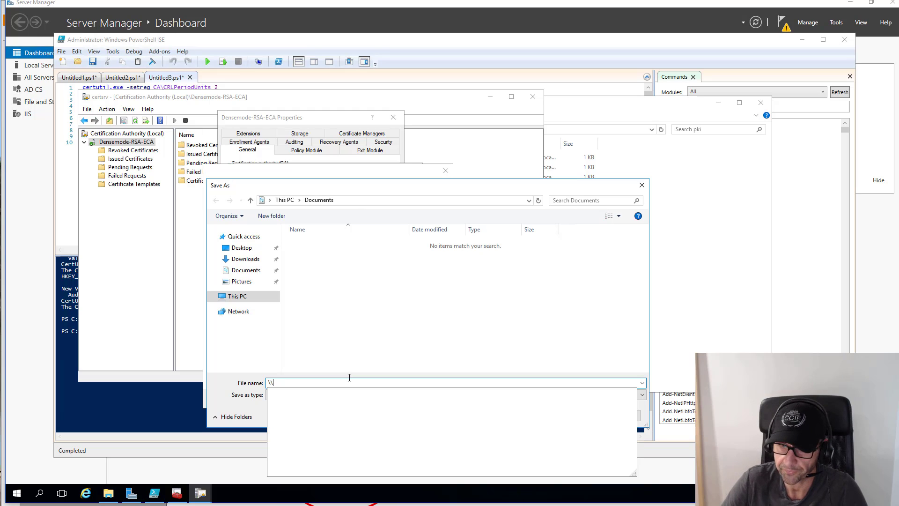
pyautogui.write('pk')
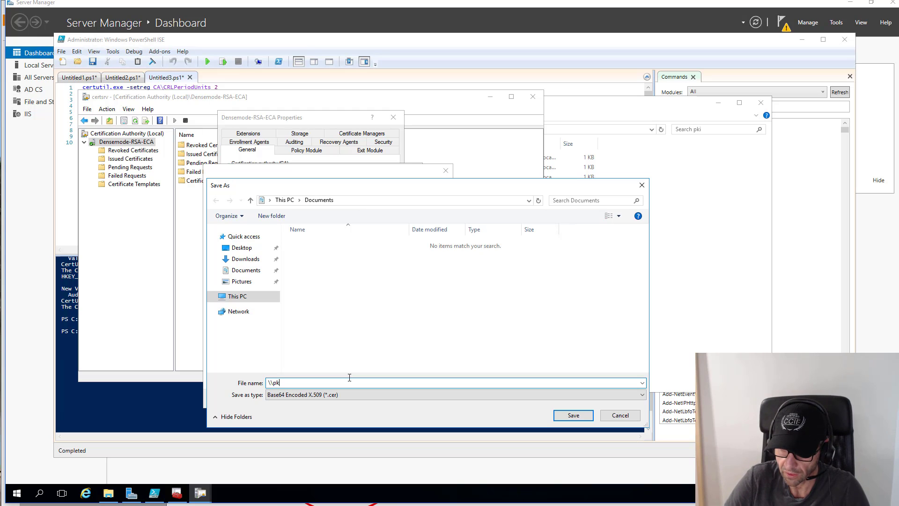
pyautogui.write('i.dense.')
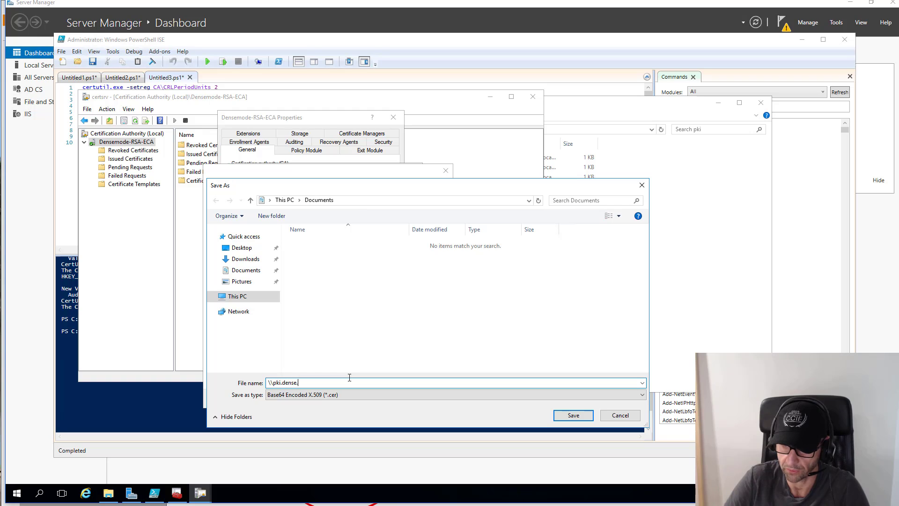
pyautogui.write('mode.')
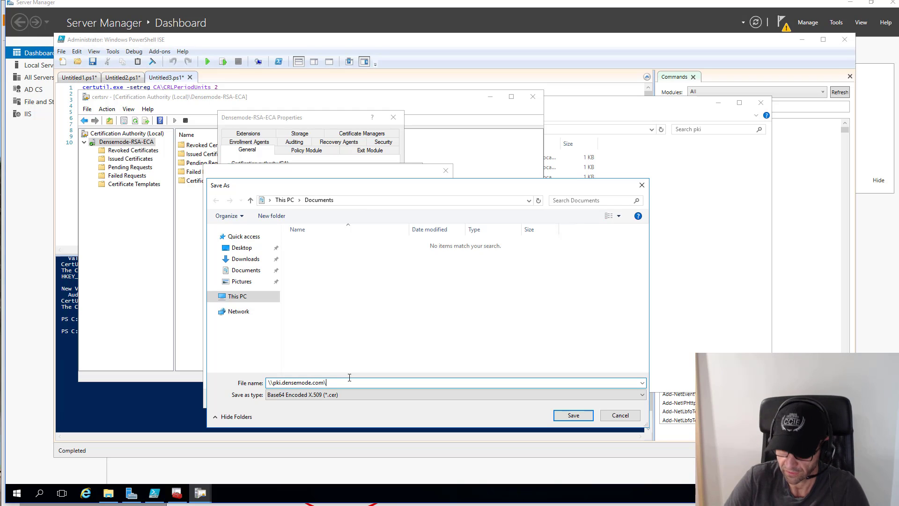
pyautogui.press('Return')
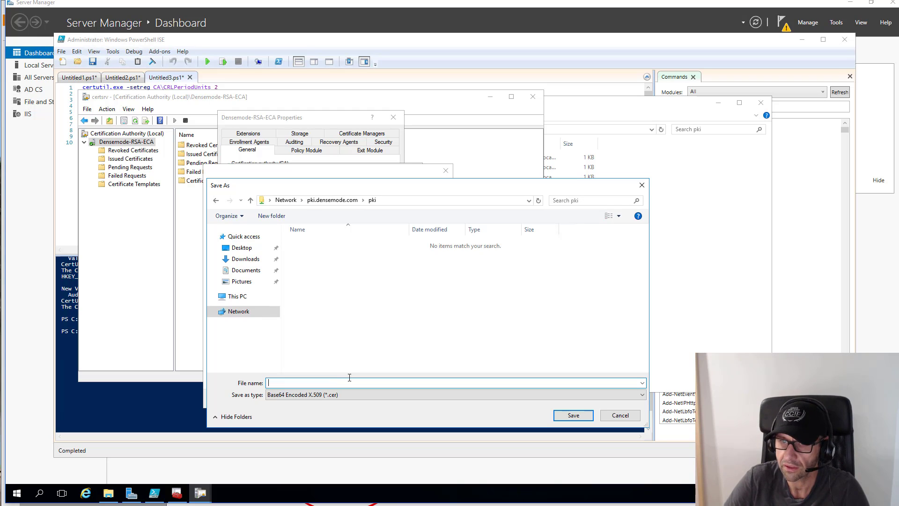
pyautogui.hotkey('ctrl', 'v')
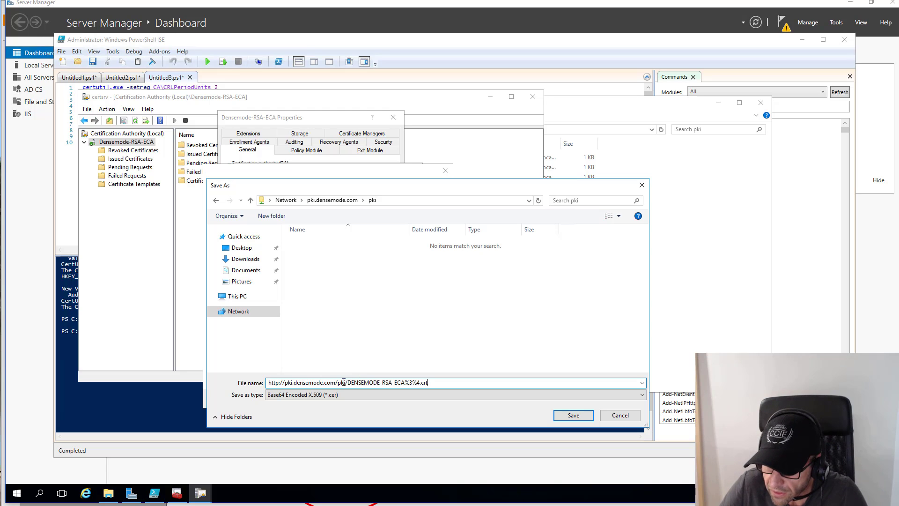
pyautogui.hotkey('ctrl', 'a')
pyautogui.press('BackSpace')
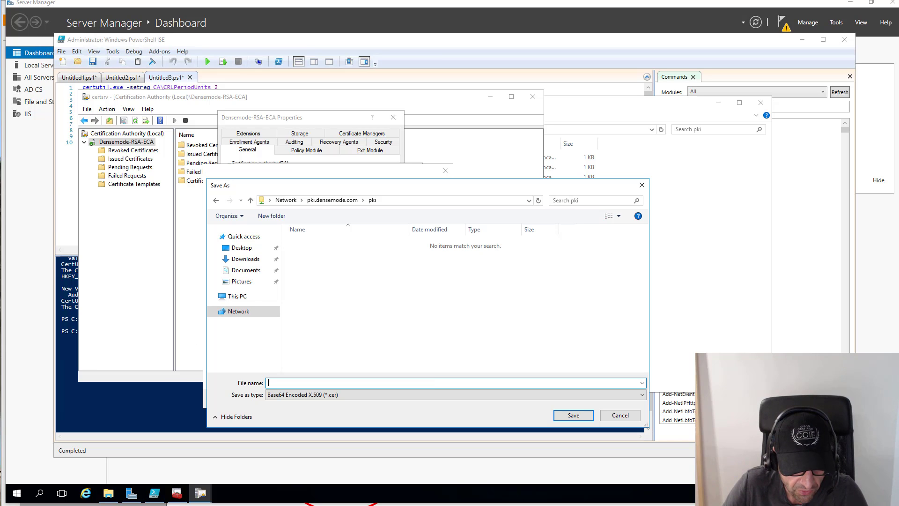
# Switch to the ABL.DM.BR1-WIN10 client console and move its certificate details and console window aside to reveal the Save As dialog
pyautogui.hotkey('alt', 'Tab')
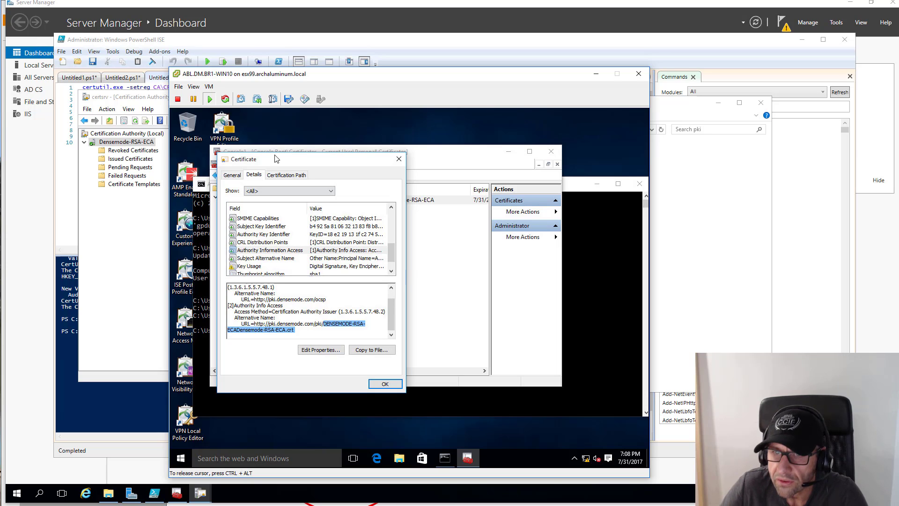
pyautogui.moveTo(262, 159); pyautogui.dragTo(422, 152)
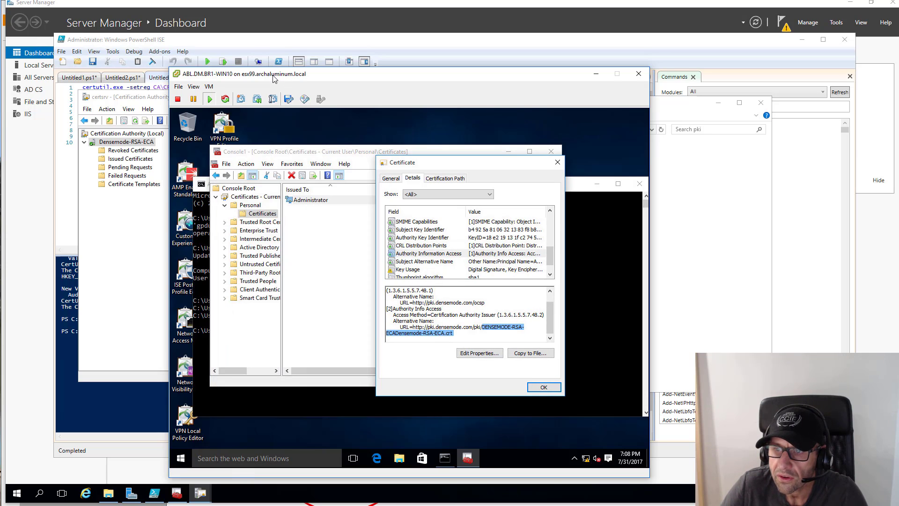
pyautogui.moveTo(276, 77); pyautogui.dragTo(412, 69)
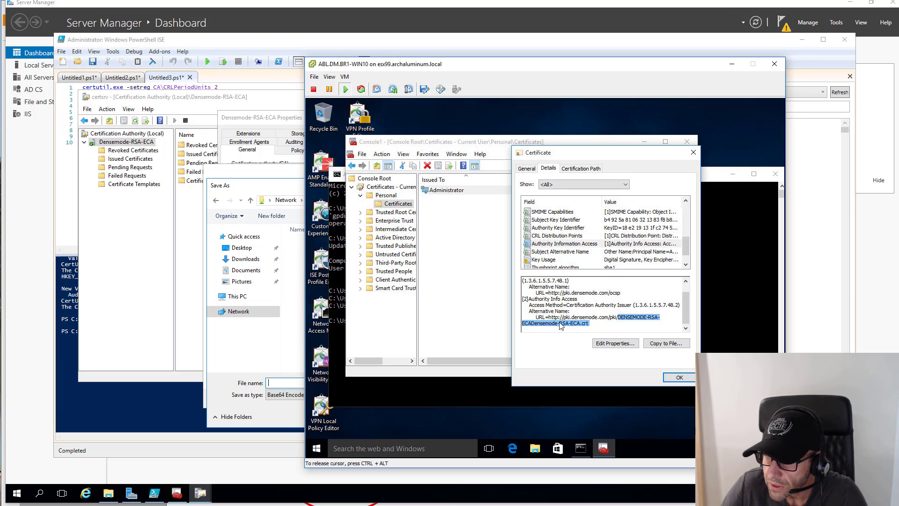
# Open Notepad on the client, put the file name DENSEMODE-RSA-ECADensemode-RSA-ECA.crt into it, and move its window aside
pyautogui.click(537, 450)
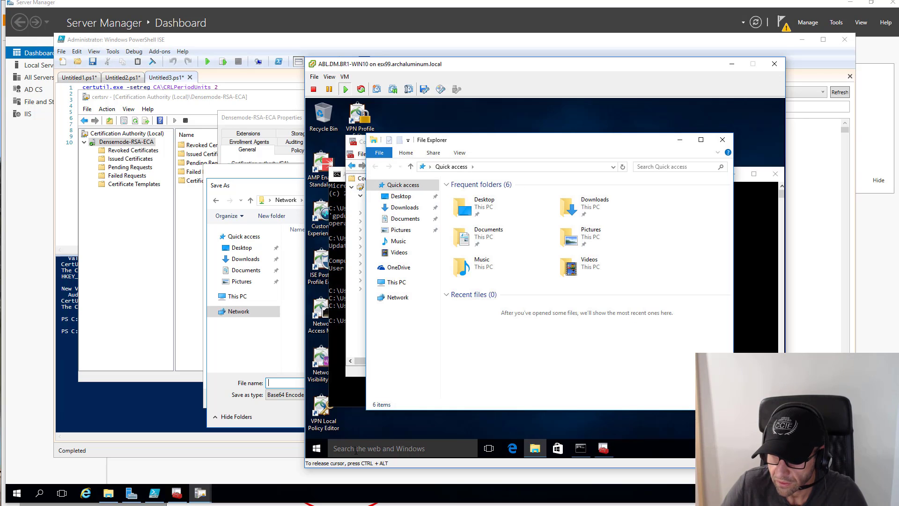
pyautogui.click(351, 449)
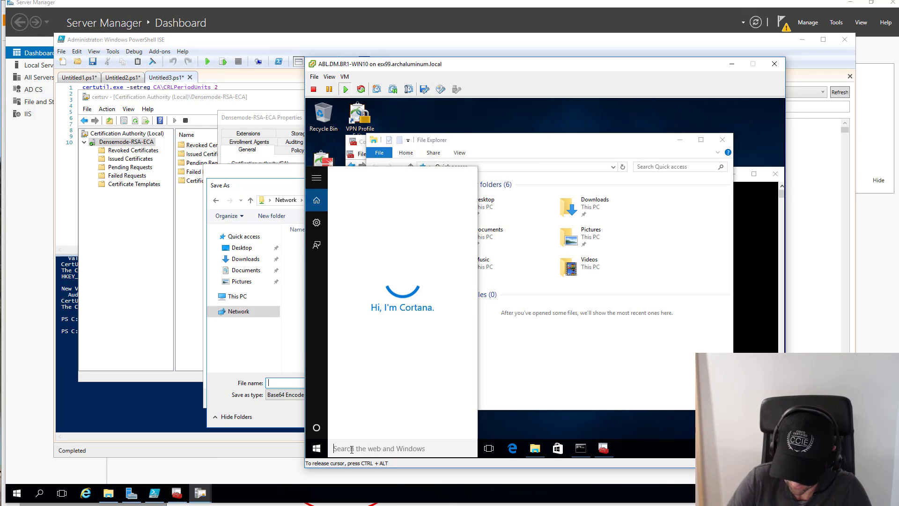
pyautogui.write('notepad')
pyautogui.press('Return')
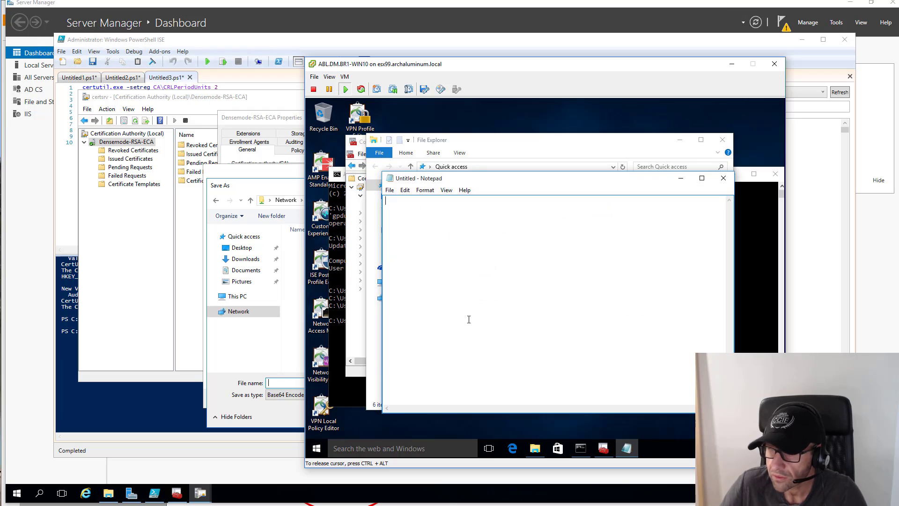
pyautogui.write('DENSEMODE-RSA-ECADensemode-RSA-ECA.crt')
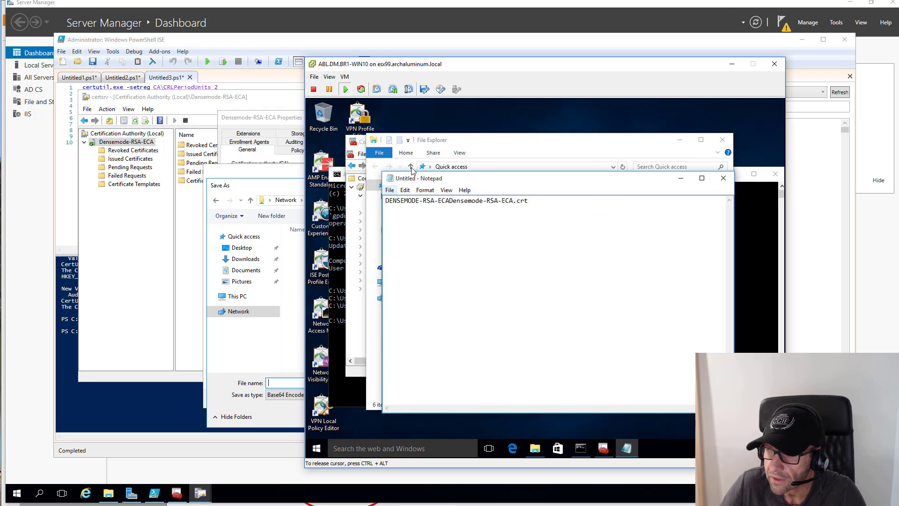
pyautogui.moveTo(420, 178); pyautogui.dragTo(530, 168)
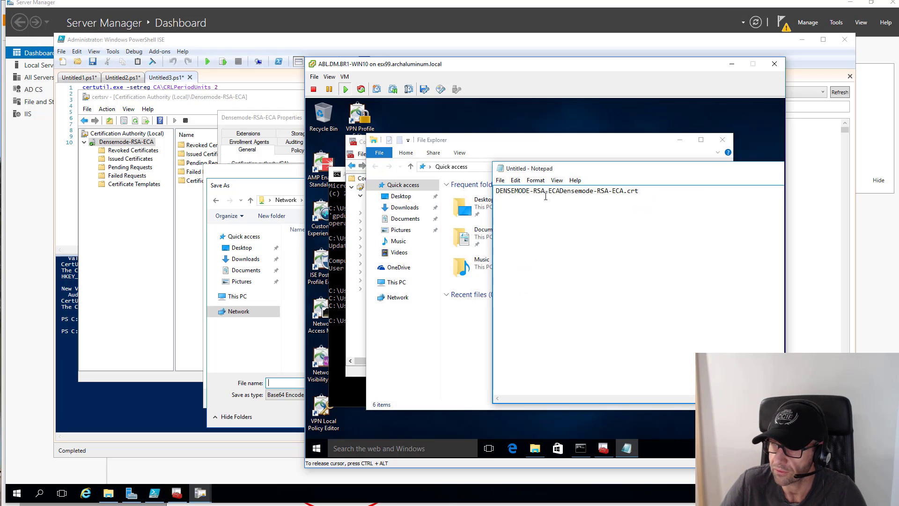
# Move the Save As dialog beside the client console and enter DENSEMODE-RSA-ECA as the start of the file name
pyautogui.click(255, 187)
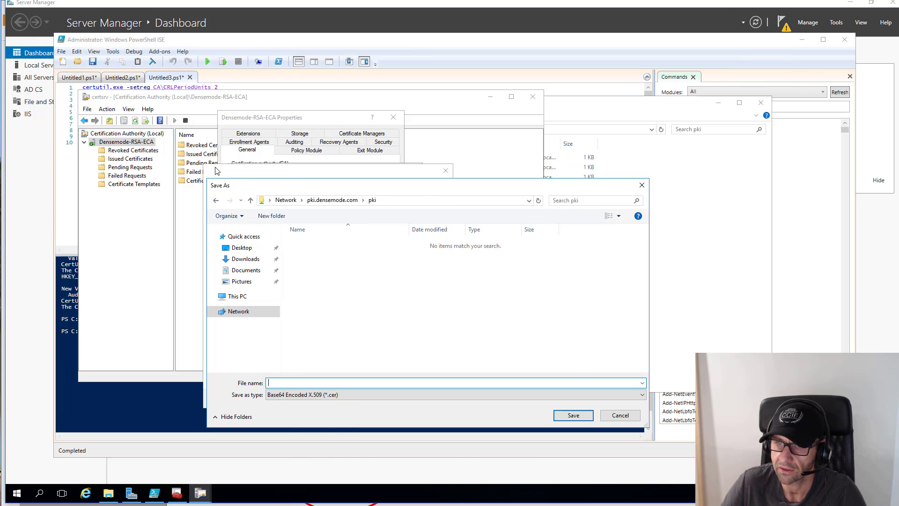
pyautogui.moveTo(216, 167); pyautogui.dragTo(70, 36)
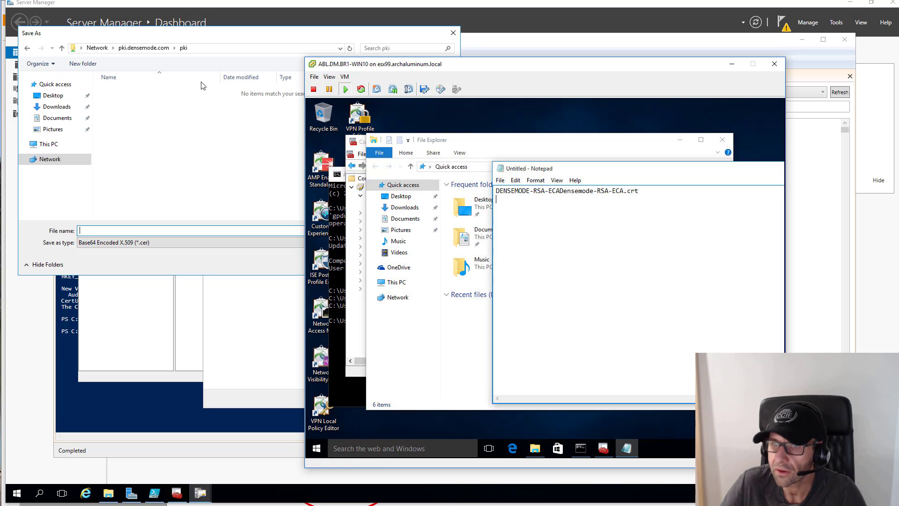
pyautogui.click(89, 231)
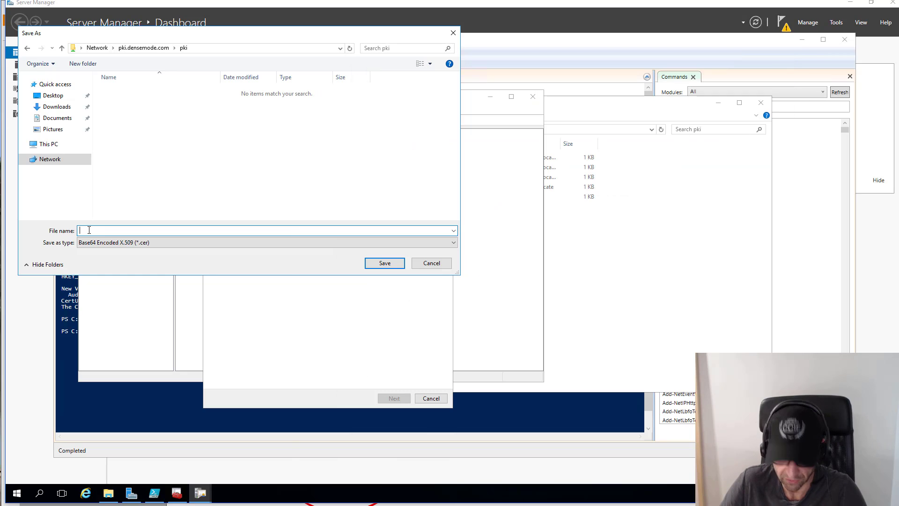
pyautogui.write('DENSE')
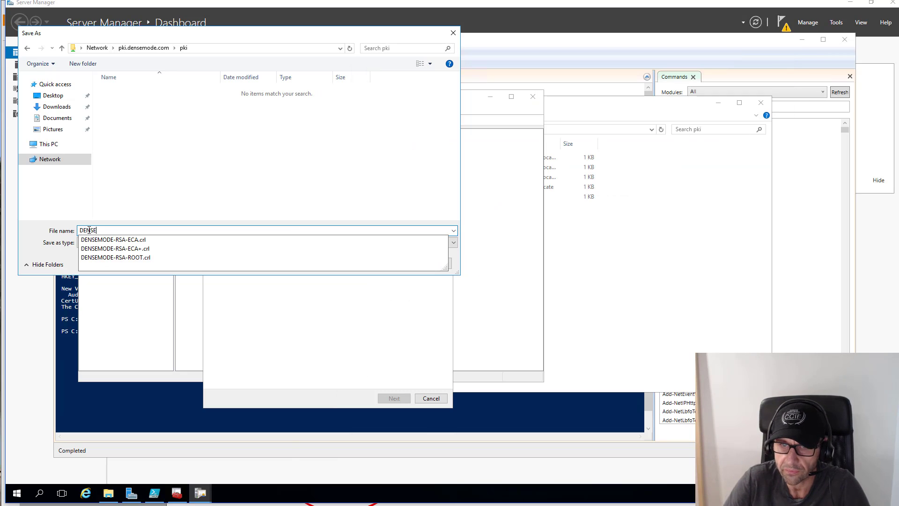
pyautogui.press('Down')
pyautogui.press('Down')
pyautogui.press('Up')
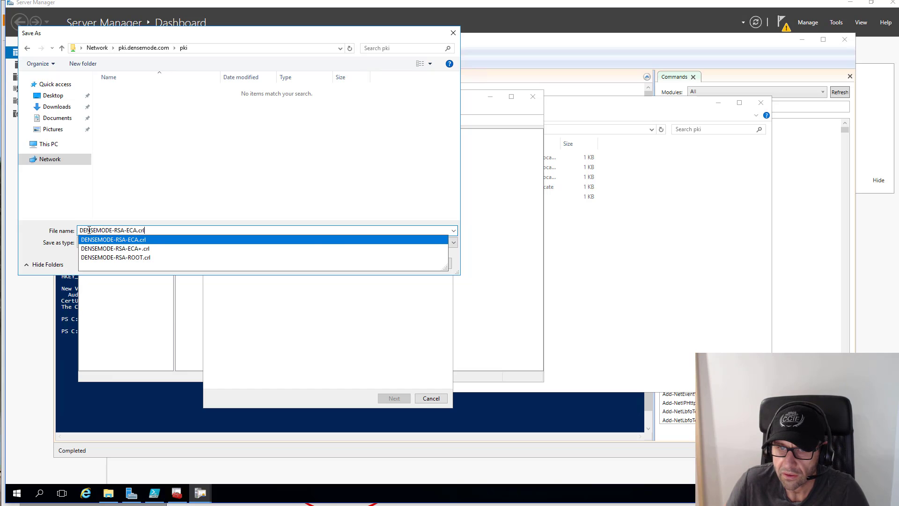
pyautogui.press('BackSpace')
pyautogui.press('BackSpace')
pyautogui.press('BackSpace')
pyautogui.press('BackSpace')
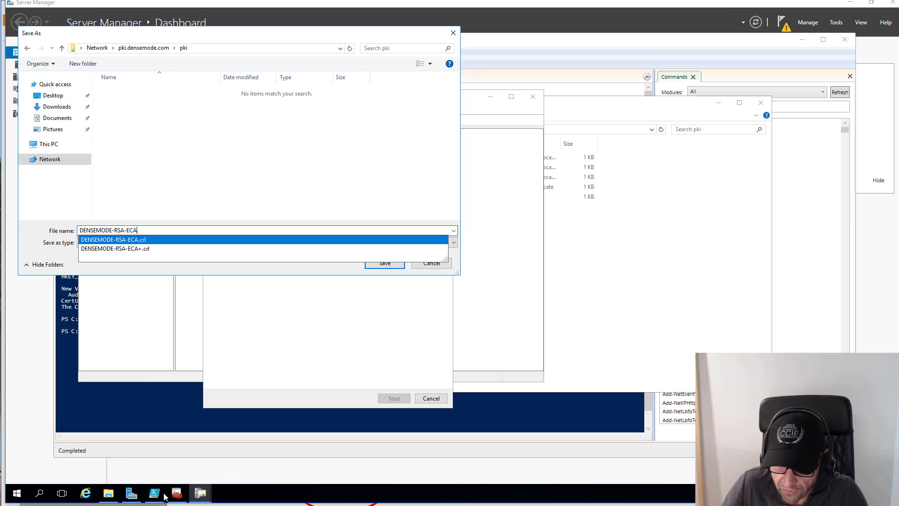
# Complete the exported certificate's file name as DENSEMODE-RSA-ECADensemode-eca-rsa.crt
pyautogui.moveTo(108, 492)
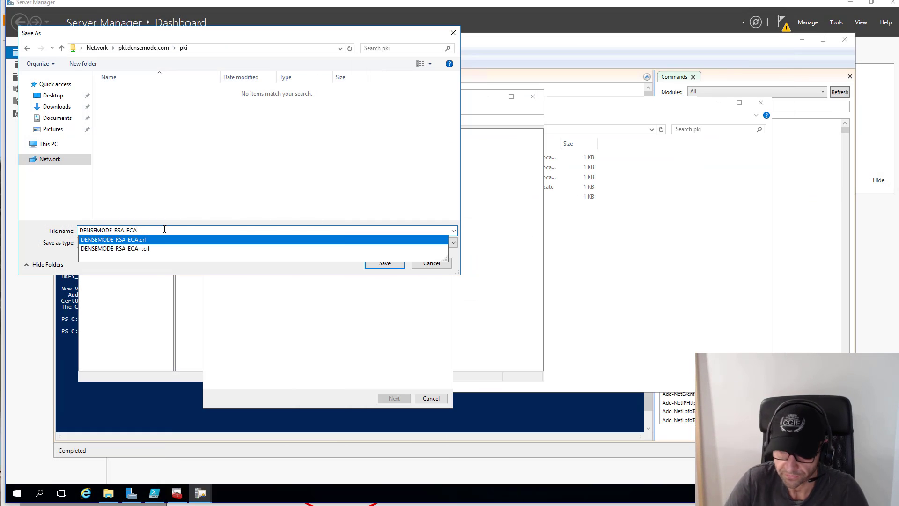
pyautogui.write('DEN')
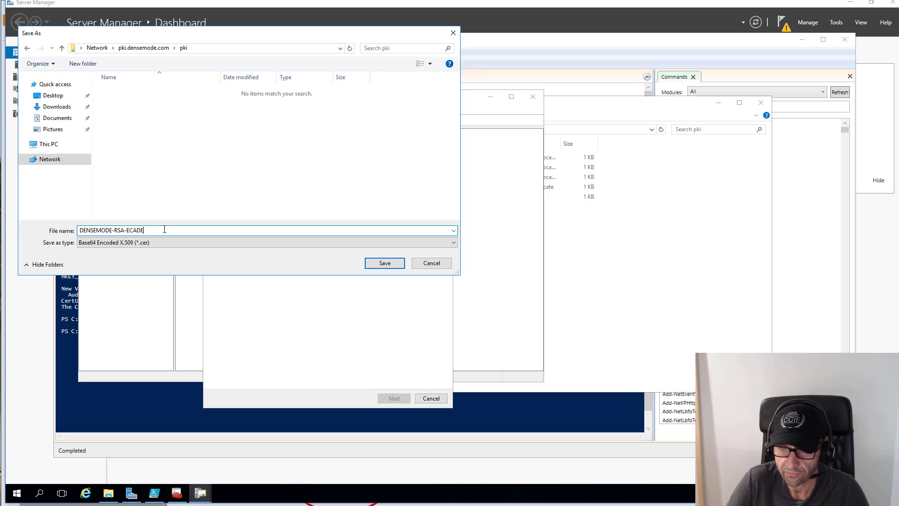
pyautogui.press('BackSpace')
pyautogui.press('BackSpace')
pyautogui.write('de')
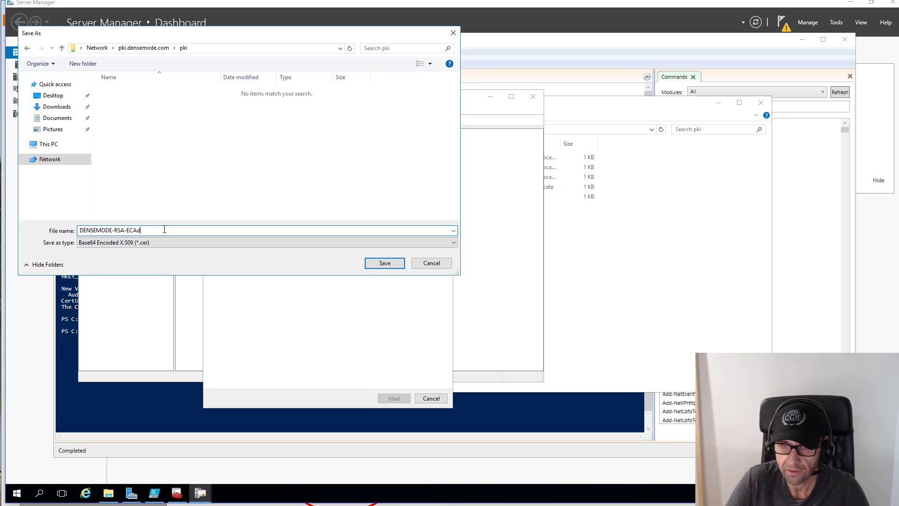
pyautogui.press('BackSpace')
pyautogui.write('Densemode-eca-rsa.')
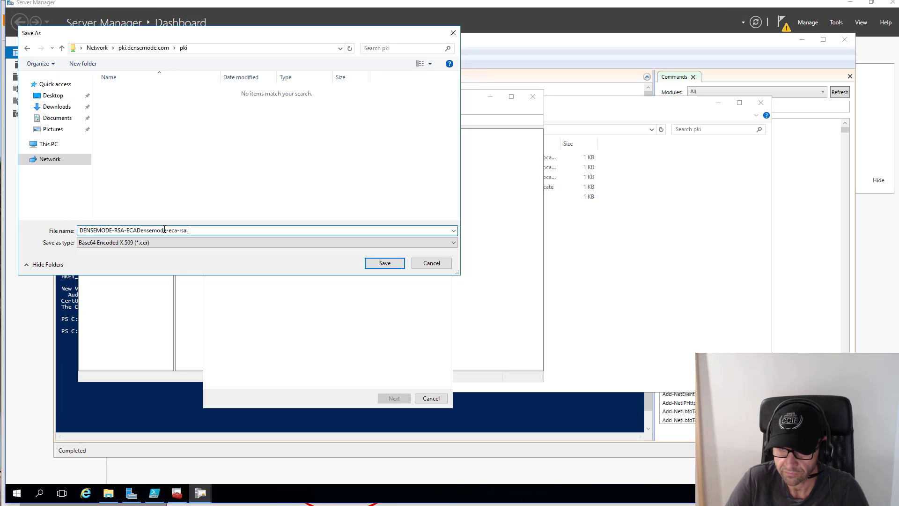
pyautogui.write('crt')
# Set the save type to All Files (*.*) and move the client's Notepad window near the file name for comparison
pyautogui.click(125, 243)
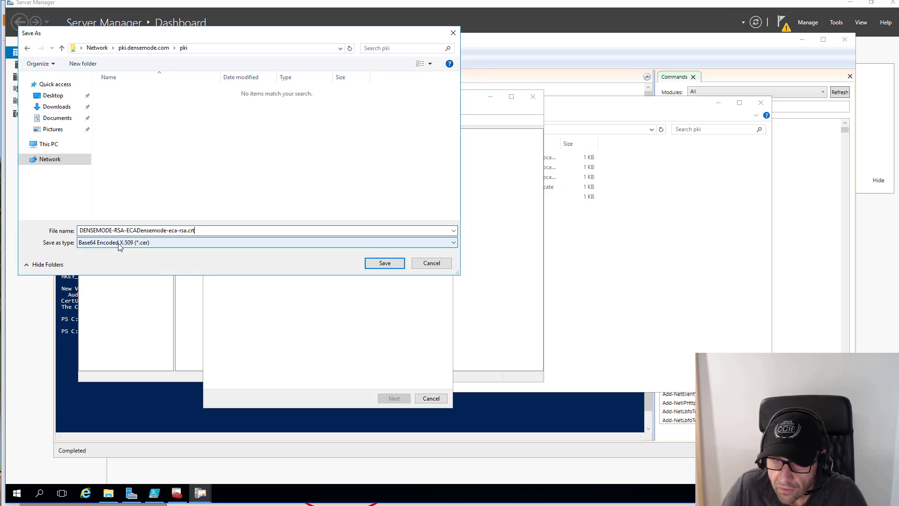
pyautogui.click(114, 259)
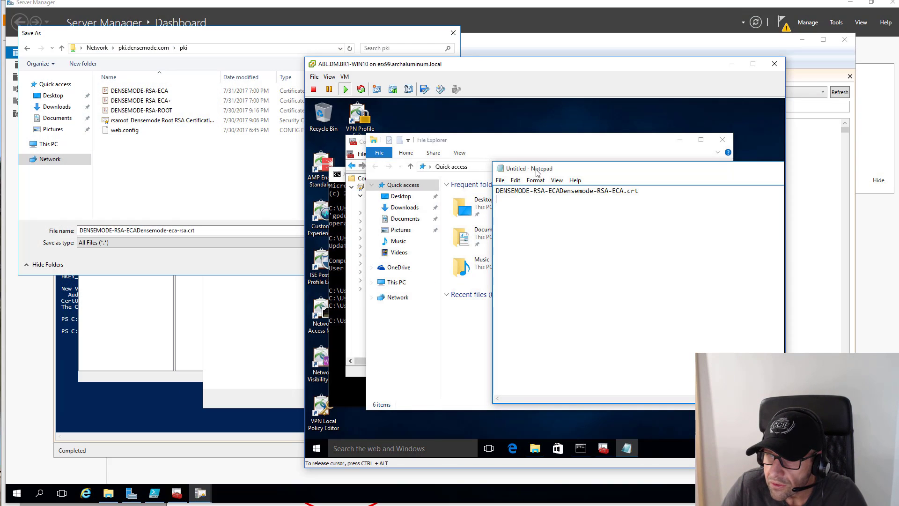
pyautogui.moveTo(538, 168); pyautogui.dragTo(356, 210)
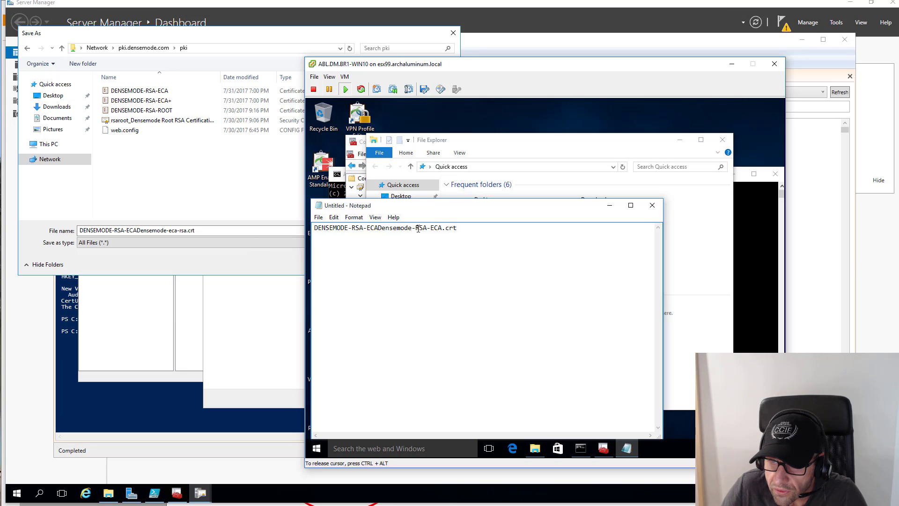
# Correct the exported certificate's file name to DENSEMODE-RSA-ECADensemode-RSA-ECA.crt and compare it with the name in the client's Notepad
pyautogui.click(179, 231)
pyautogui.click(178, 231)
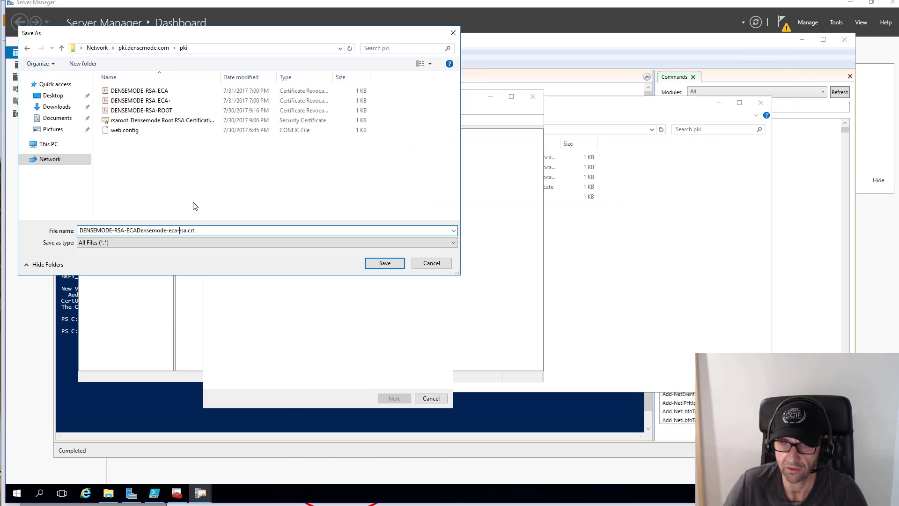
pyautogui.press('BackSpace')
pyautogui.press('BackSpace')
pyautogui.press('BackSpace')
pyautogui.write('RSA')
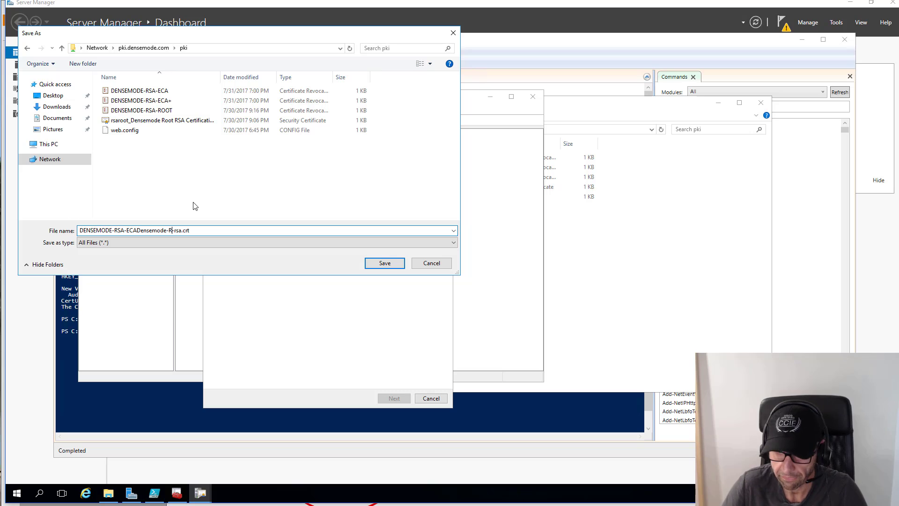
pyautogui.press('BackSpace')
pyautogui.press('BackSpace')
pyautogui.press('BackSpace')
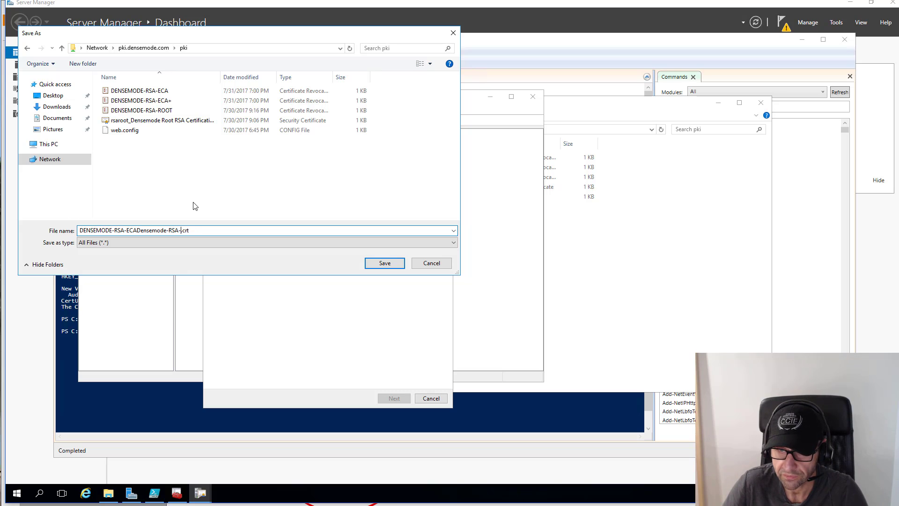
pyautogui.write('ECA')
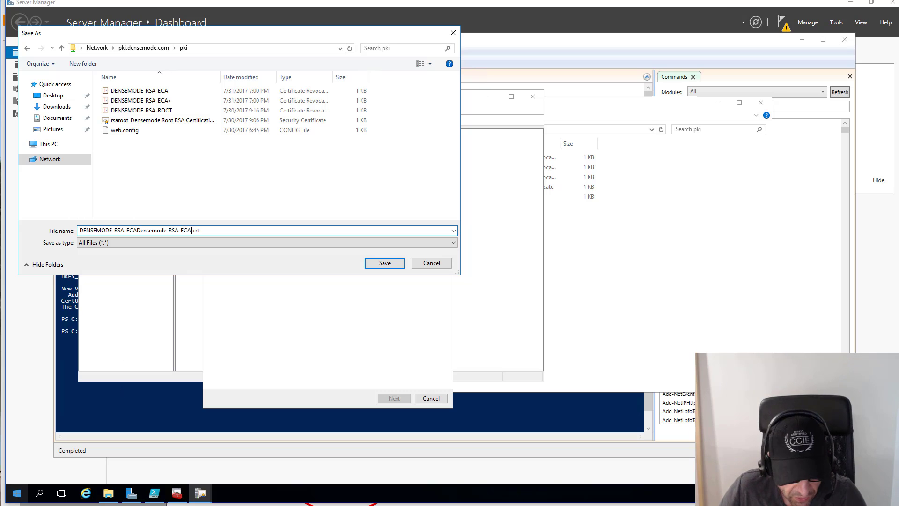
pyautogui.hotkey('alt', 'Tab')
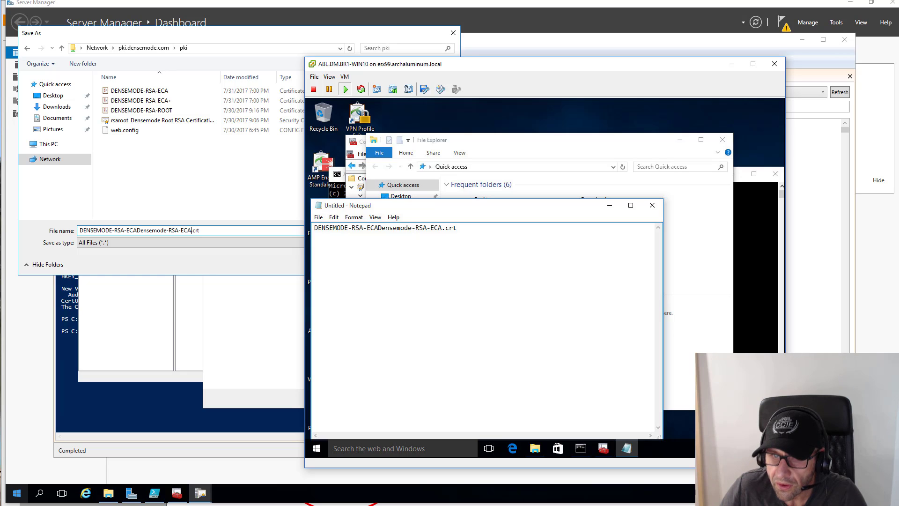
pyautogui.click(212, 260)
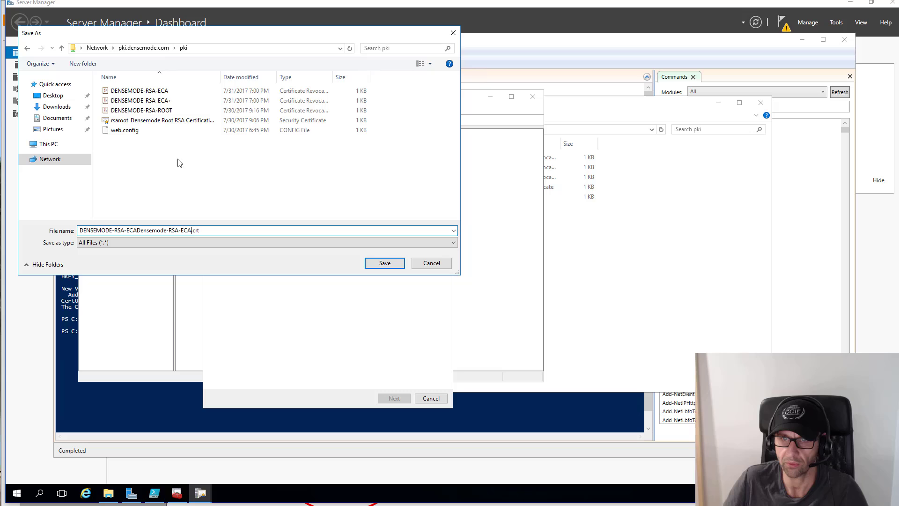
# Try to save the certificate file in the \\pki.densemode.com\pki share and decline the alternative folder
pyautogui.click(383, 265)
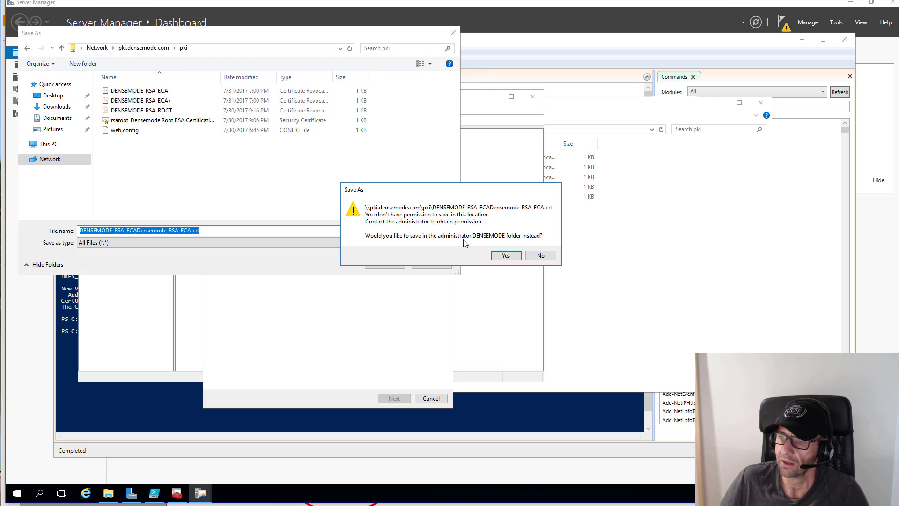
pyautogui.click(541, 256)
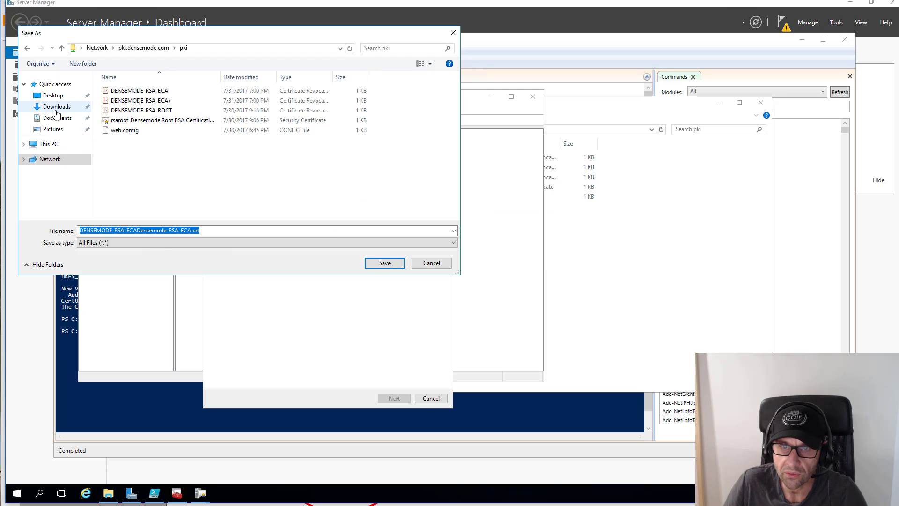
pyautogui.click(224, 50)
pyautogui.click(225, 49)
pyautogui.press('BackSpace')
pyautogui.press('BackSpace')
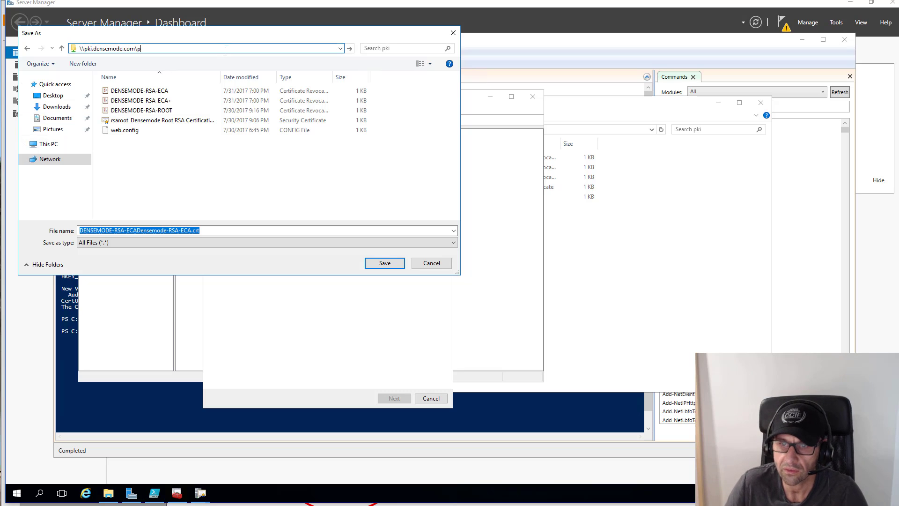
# Copy the certificate's file name, switch the save location to the \\pki.densemode.com\c$ share and confirm the save
pyautogui.click(211, 231)
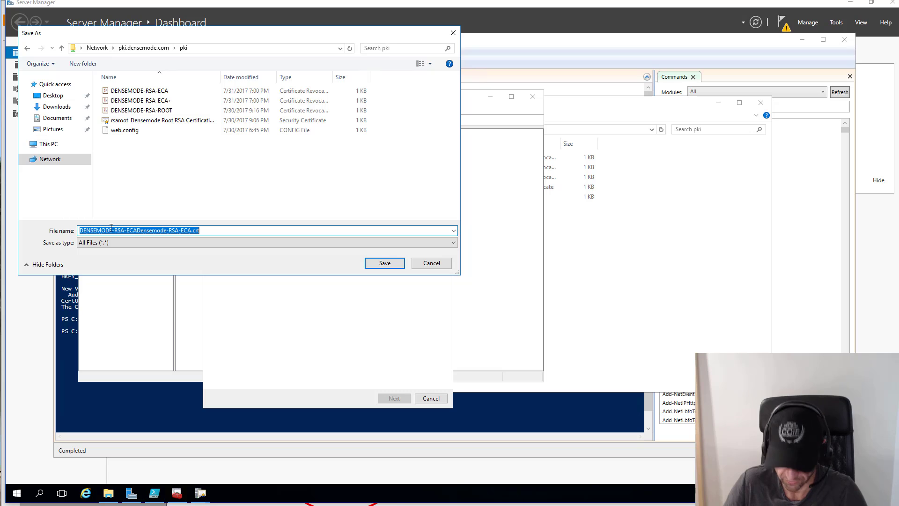
pyautogui.click(179, 229)
pyautogui.doubleClick(161, 229)
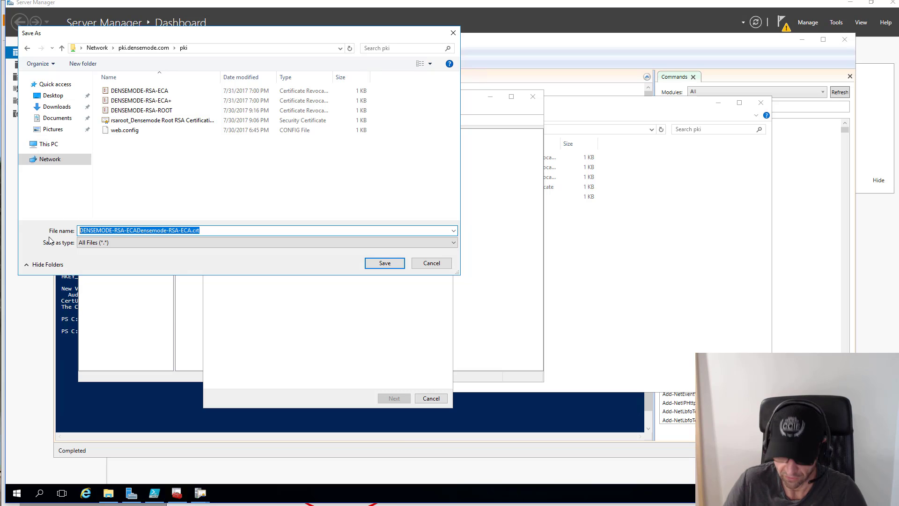
pyautogui.click(209, 49)
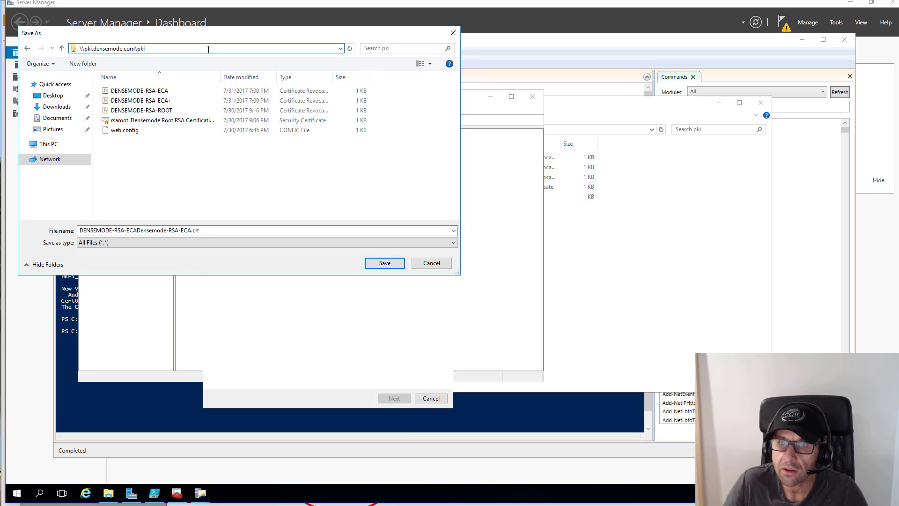
pyautogui.write('c$\\')
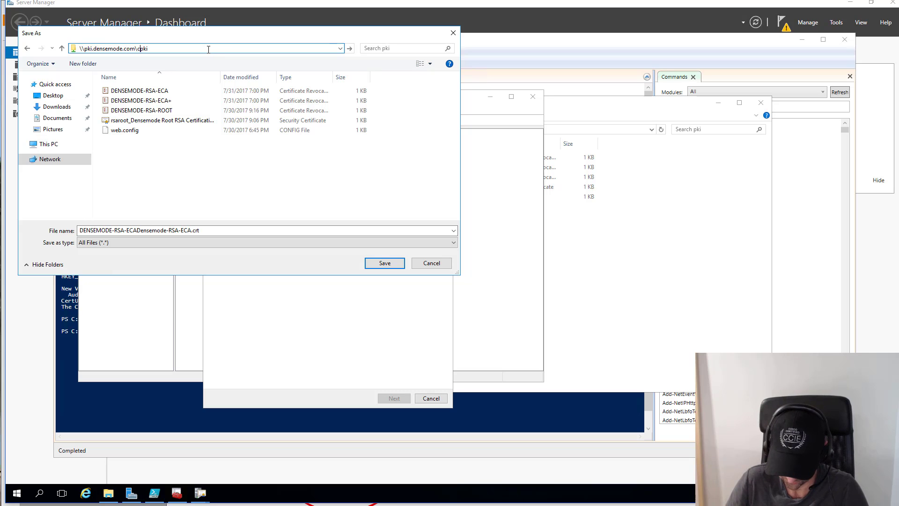
pyautogui.hotkey('ctrl', 'a')
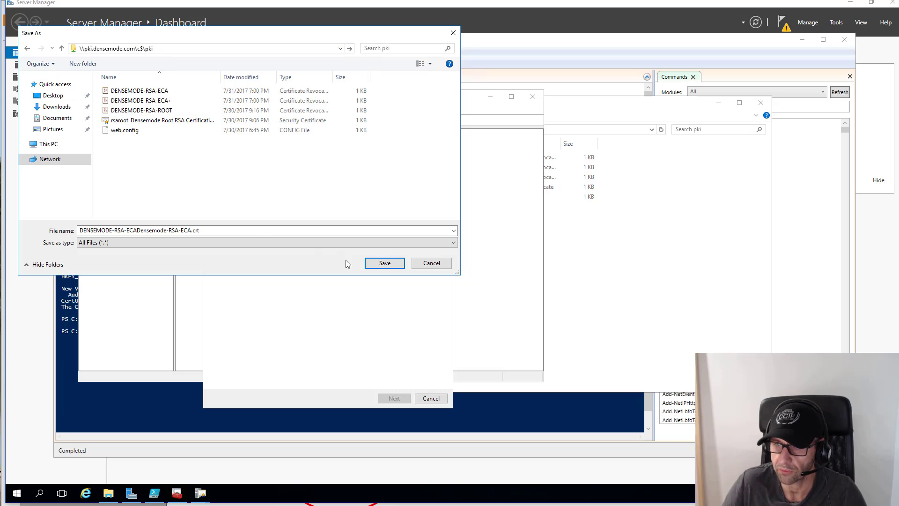
pyautogui.click(378, 263)
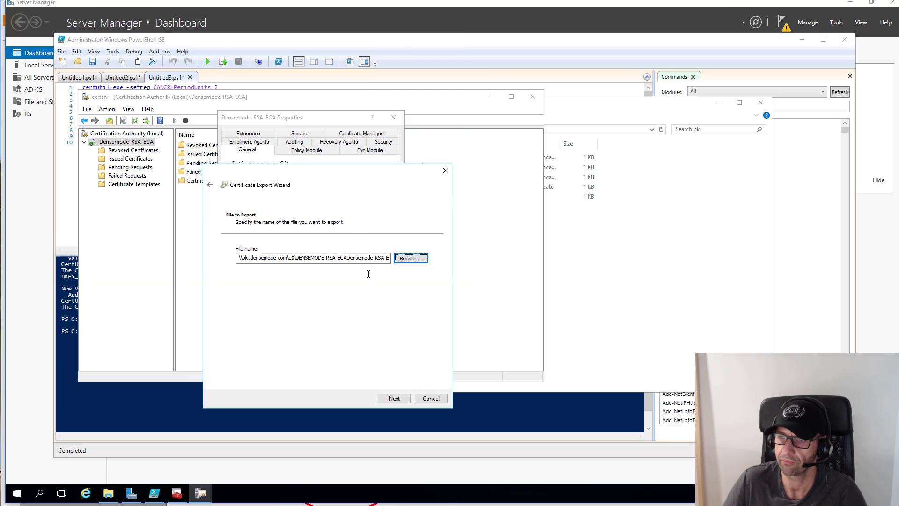
# Check the export path, complete the Certificate Export Wizard, and close the certificate and the CA properties
pyautogui.moveTo(280, 262); pyautogui.dragTo(434, 259)
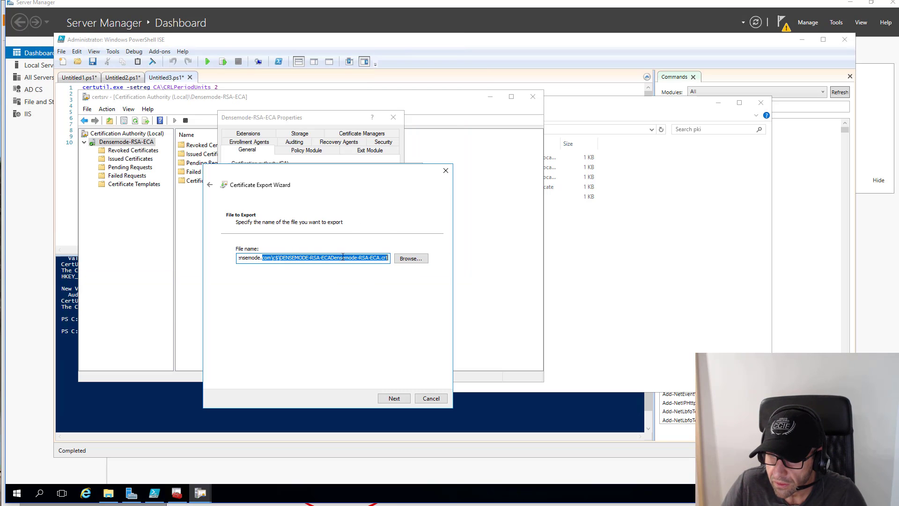
pyautogui.press('Return')
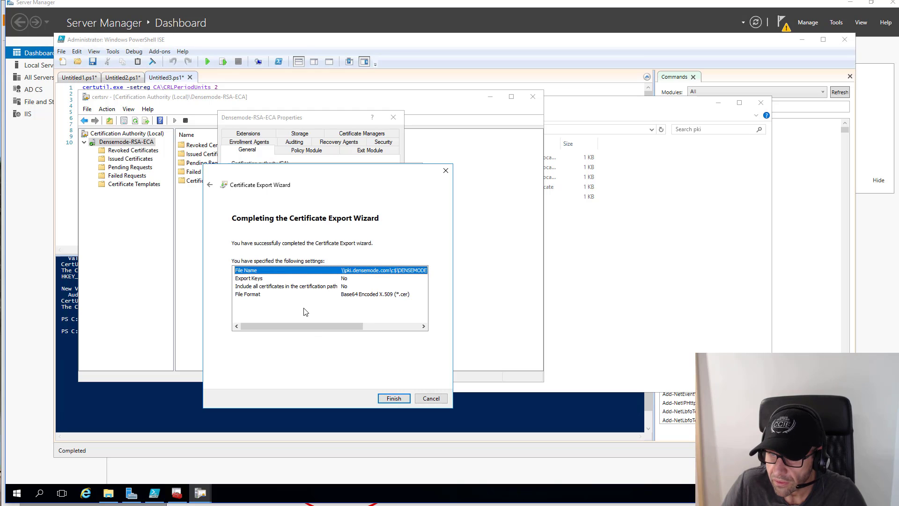
pyautogui.click(392, 398)
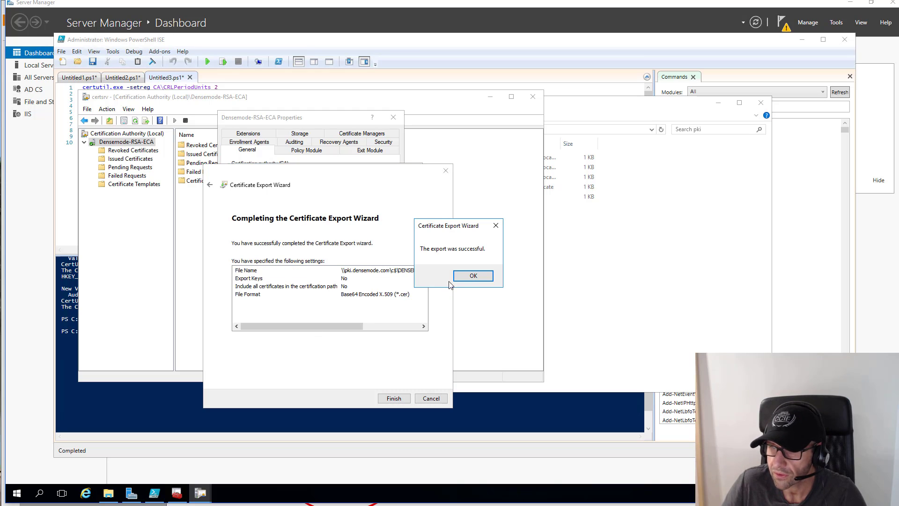
pyautogui.click(472, 276)
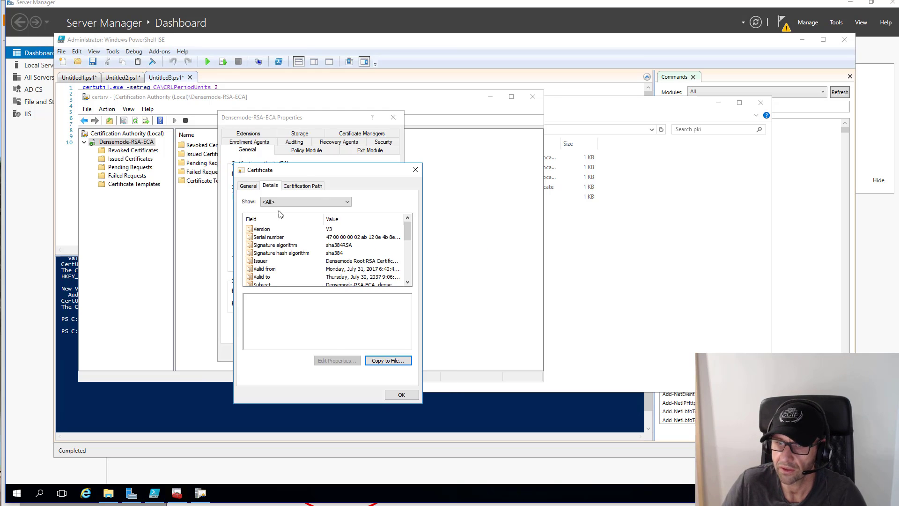
pyautogui.click(402, 395)
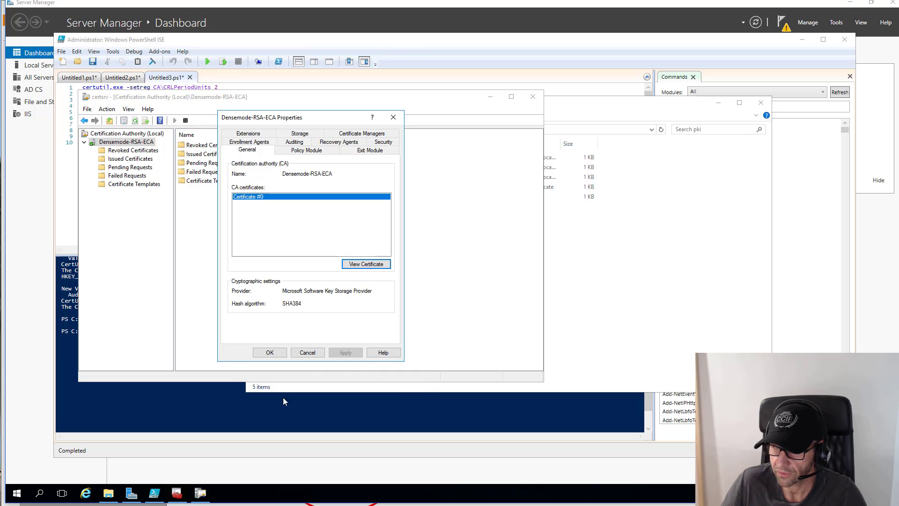
pyautogui.click(268, 354)
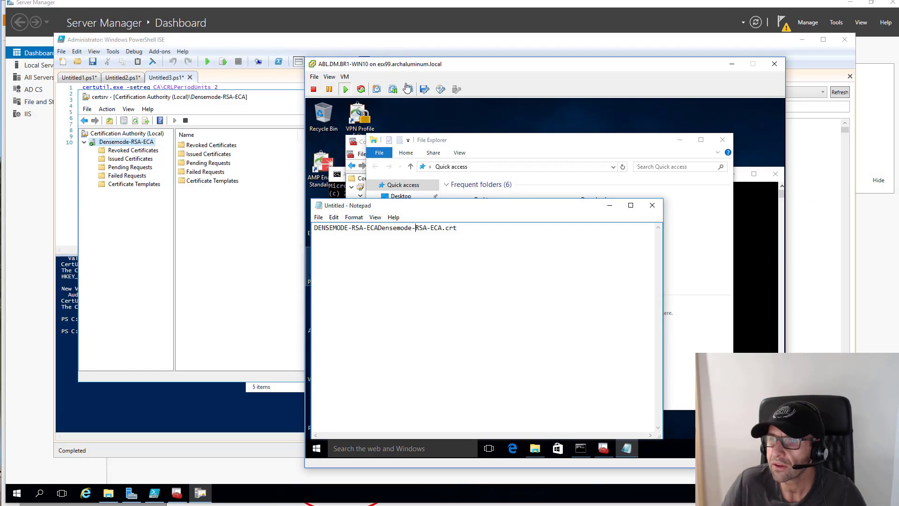
# Move the client console window aside and try to open Microsoft Edge on the client
pyautogui.moveTo(382, 65); pyautogui.dragTo(247, 67)
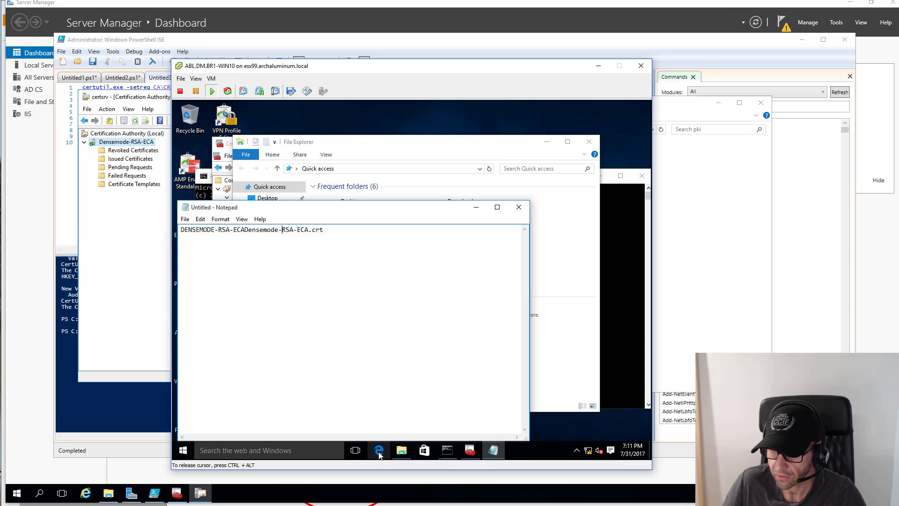
pyautogui.click(379, 452)
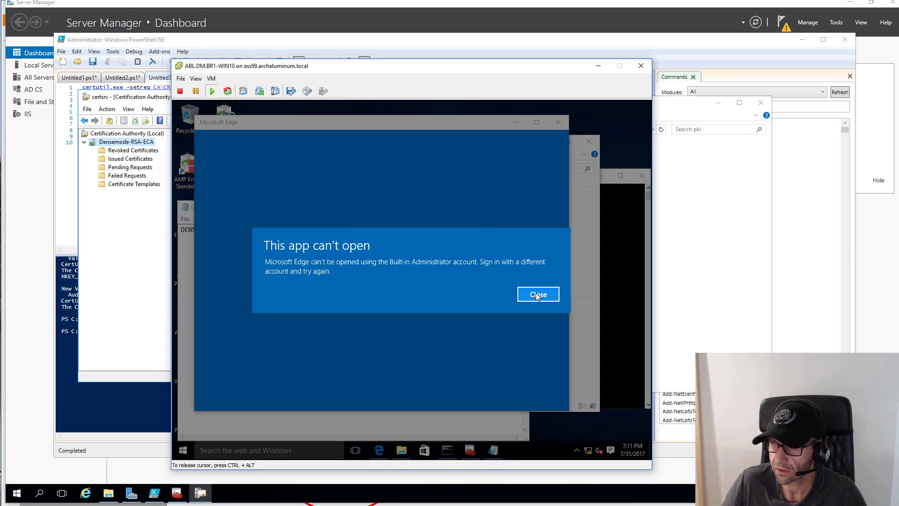
pyautogui.click(538, 294)
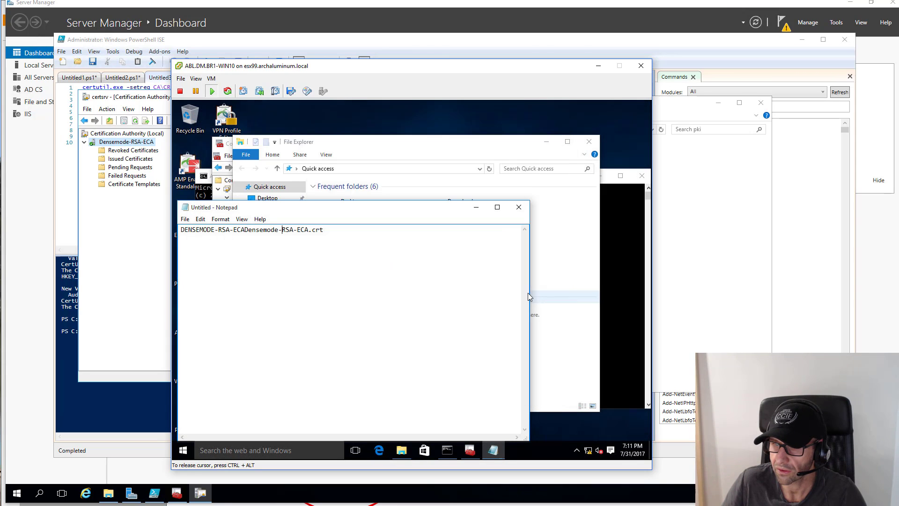
pyautogui.click(89, 492)
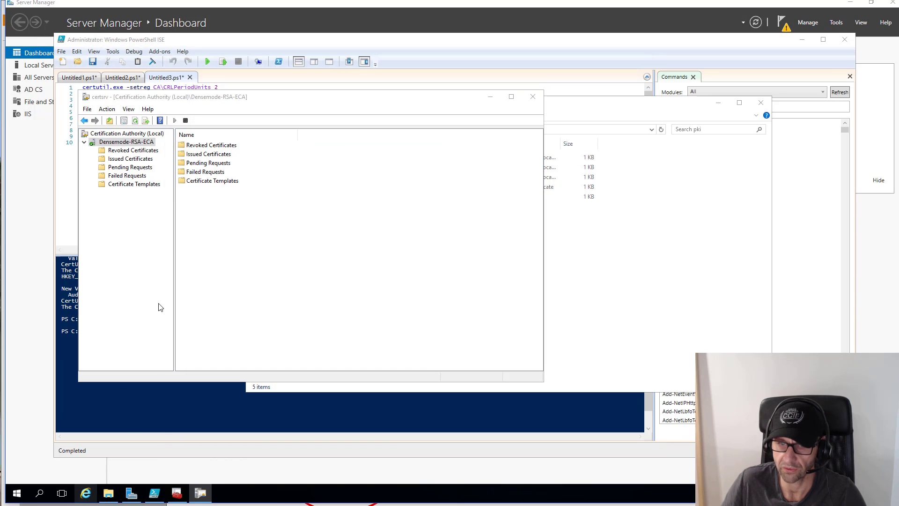
pyautogui.click(89, 493)
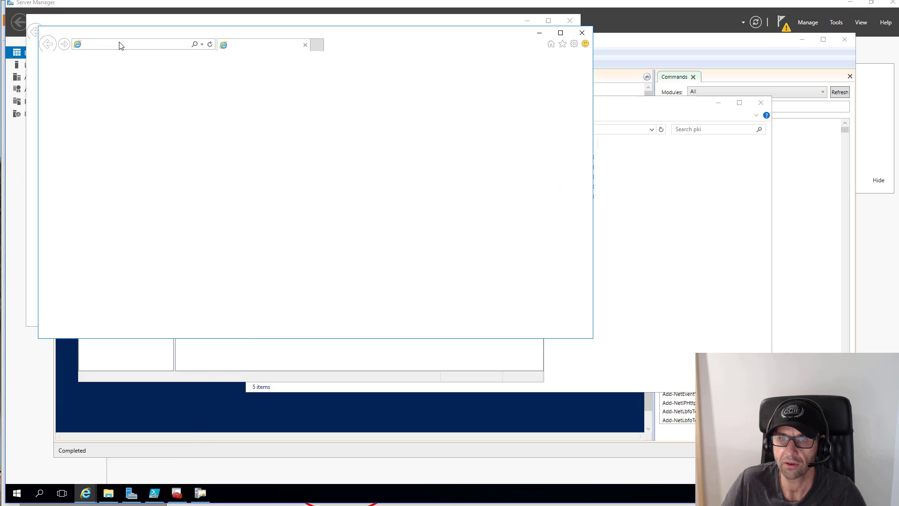
pyautogui.click(378, 258)
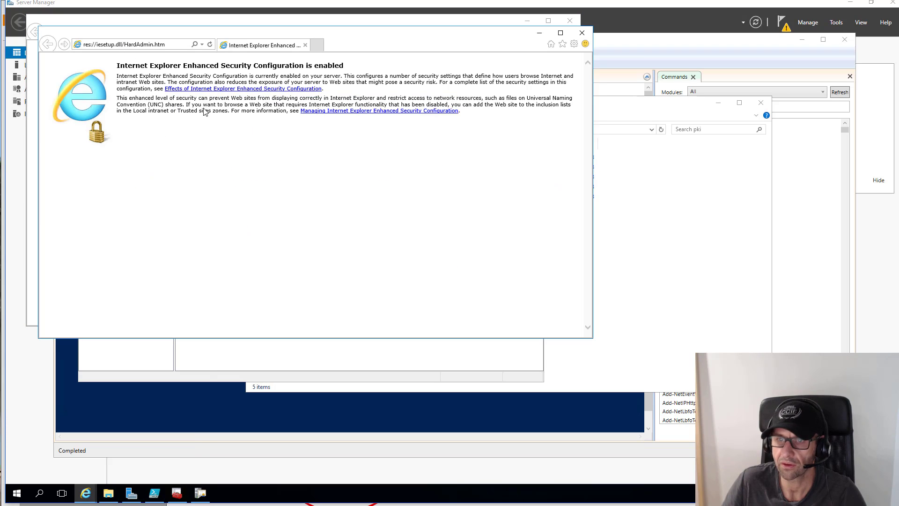
pyautogui.click(135, 45)
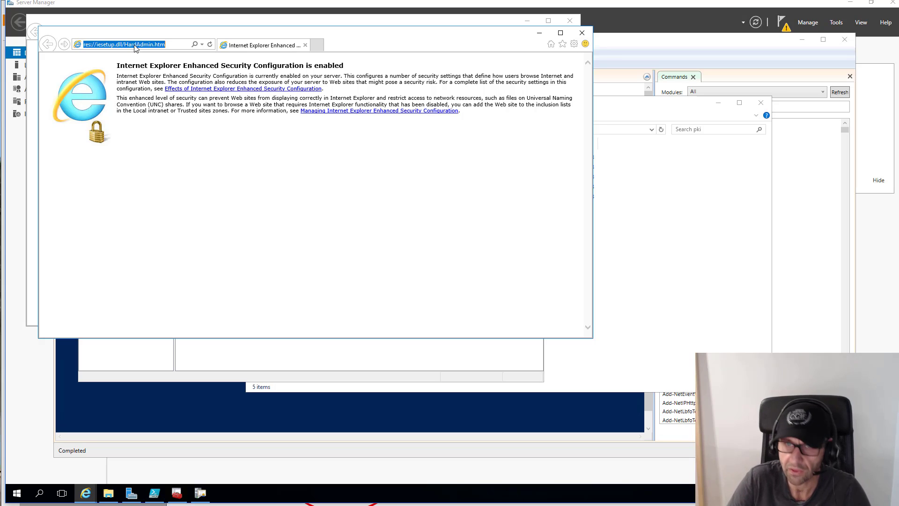
pyautogui.write('http://pki.d')
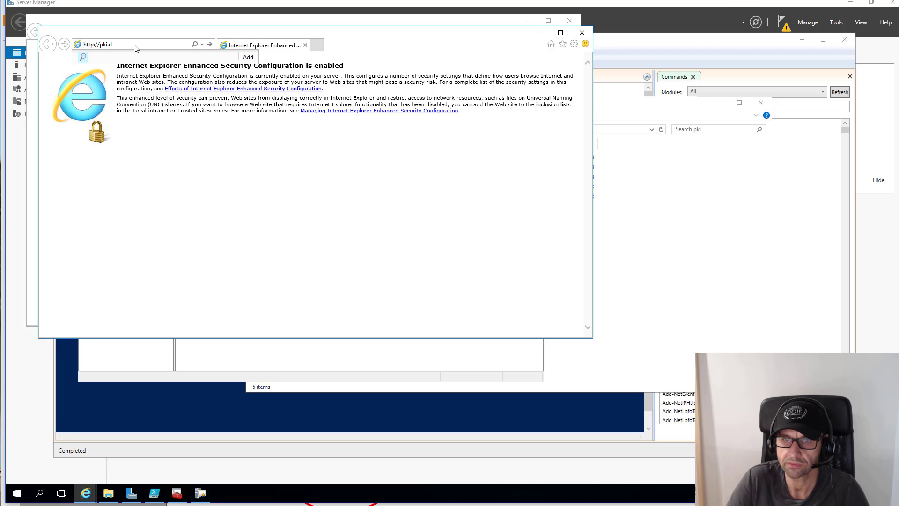
pyautogui.write('ense')
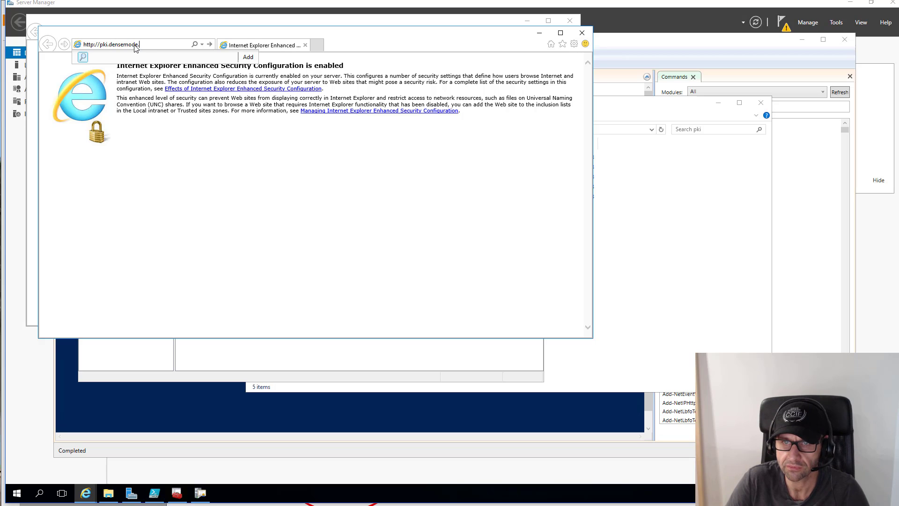
pyautogui.write('mode.com/pki/')
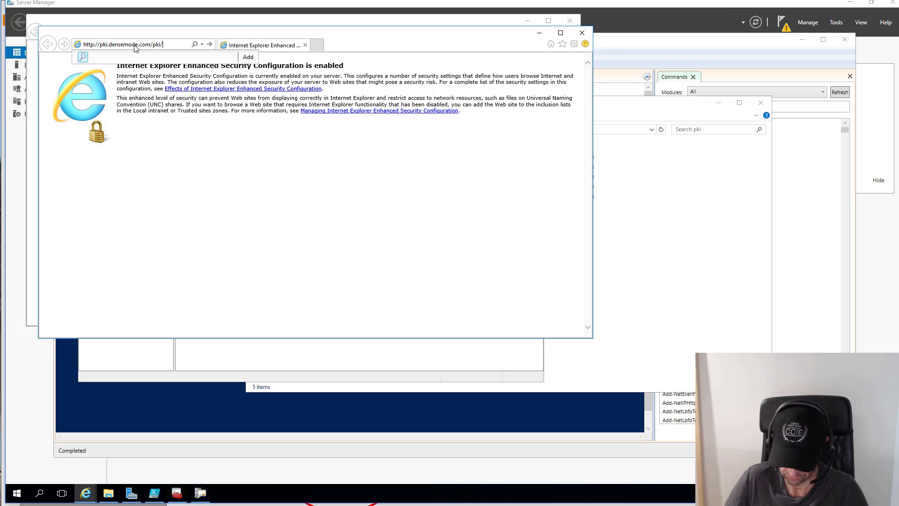
pyautogui.hotkey('ctrl', 'v')
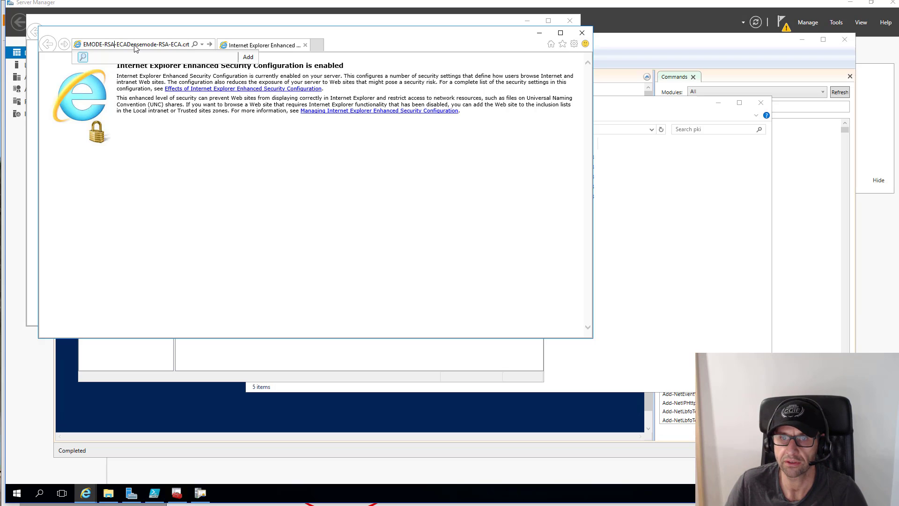
pyautogui.press('Left')
pyautogui.press('Left')
pyautogui.press('Left')
pyautogui.press('Left')
pyautogui.press('Left')
pyautogui.press('Left')
pyautogui.press('Left')
pyautogui.press('Left')
pyautogui.press('Left')
pyautogui.press('Left')
pyautogui.press('Left')
pyautogui.press('Left')
pyautogui.press('Left')
pyautogui.press('Left')
pyautogui.press('Left')
pyautogui.press('Left')
pyautogui.press('Left')
pyautogui.press('Left')
pyautogui.press('Left')
pyautogui.press('Left')
pyautogui.press('Return')
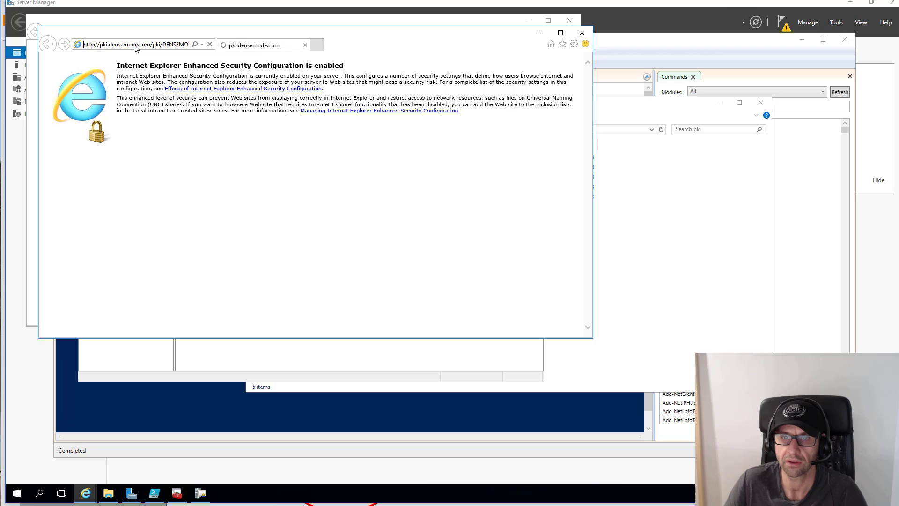
pyautogui.click(134, 44)
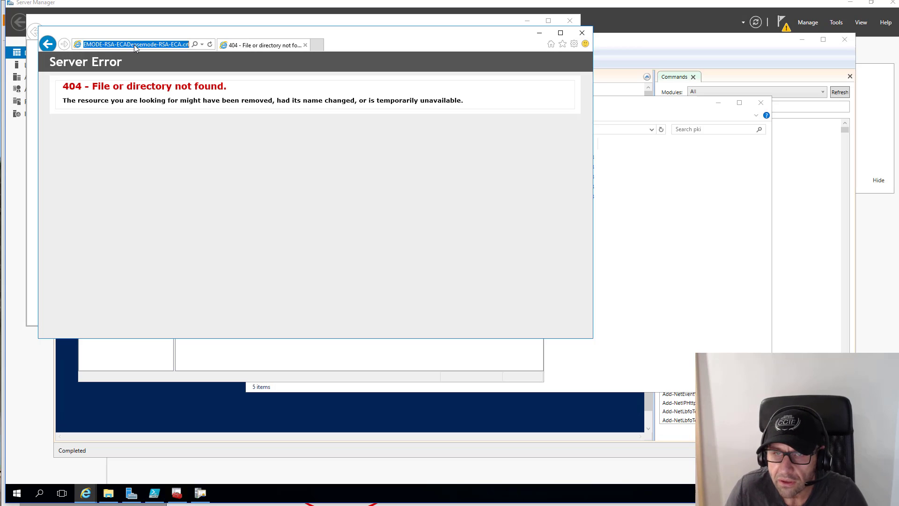
pyautogui.press('End')
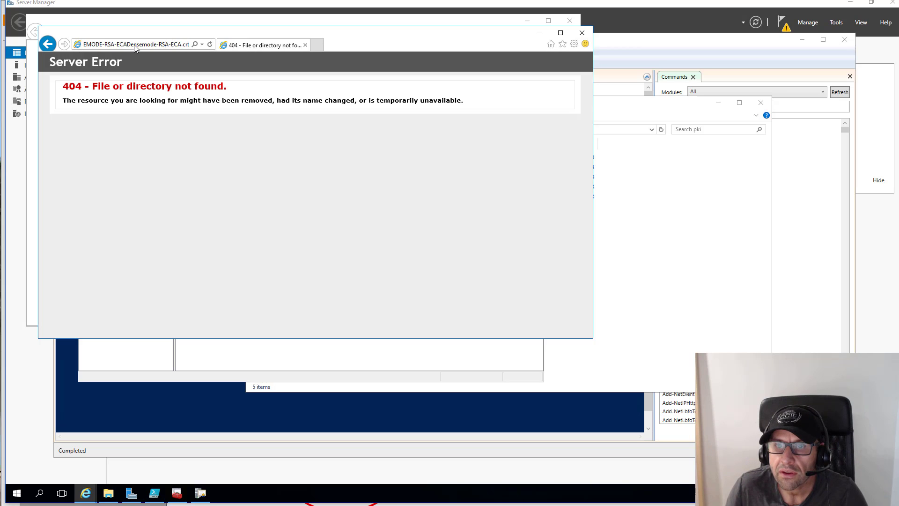
# Review the full address of the certificate request, from its file name back to the protocol and forward again
pyautogui.press('Left')
pyautogui.press('Left')
pyautogui.press('Left')
pyautogui.press('Left')
pyautogui.press('Left')
pyautogui.press('Left')
pyautogui.press('Left')
pyautogui.press('Left')
pyautogui.press('Left')
pyautogui.press('Left')
pyautogui.press('Left')
pyautogui.press('Left')
pyautogui.press('Left')
pyautogui.press('Left')
pyautogui.press('Left')
pyautogui.press('Left')
pyautogui.press('Left')
pyautogui.press('Left')
pyautogui.press('Left')
pyautogui.press('Left')
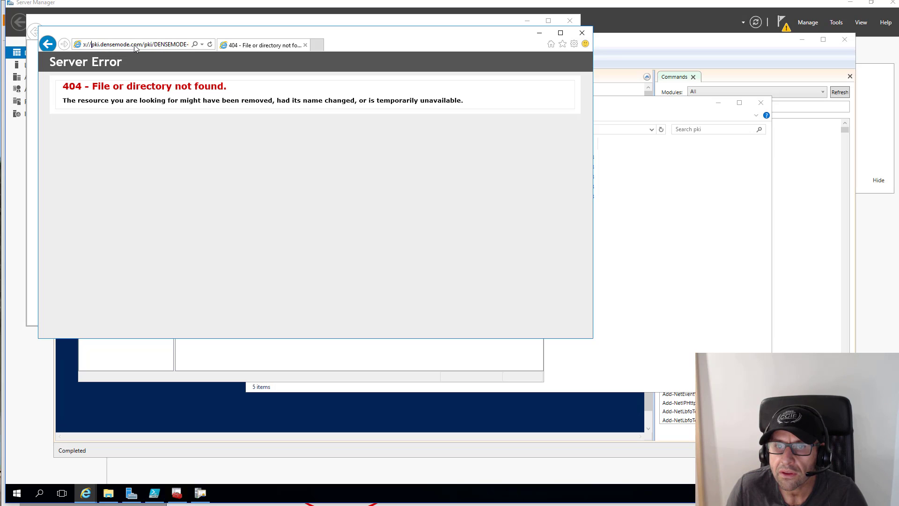
pyautogui.press('Left')
pyautogui.press('Left')
pyautogui.press('Left')
pyautogui.press('Left')
pyautogui.press('Left')
pyautogui.press('Left')
pyautogui.press('Left')
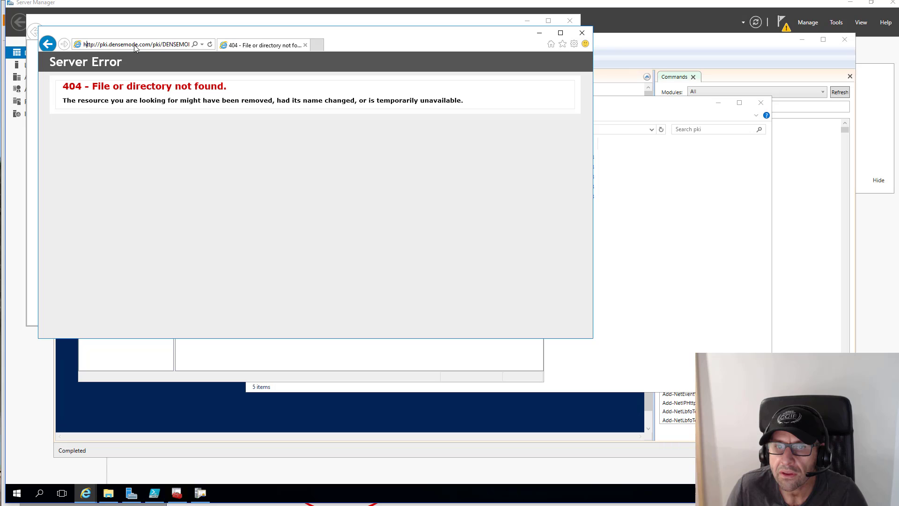
pyautogui.press('Right')
pyautogui.press('Right')
pyautogui.press('Right')
pyautogui.press('Right')
pyautogui.press('Right')
pyautogui.press('Right')
pyautogui.press('Right')
pyautogui.press('Right')
pyautogui.press('Right')
pyautogui.press('Right')
pyautogui.press('Right')
pyautogui.press('Right')
pyautogui.press('Right')
pyautogui.press('Right')
pyautogui.press('Right')
pyautogui.press('Right')
pyautogui.press('Right')
pyautogui.press('Right')
pyautogui.press('Right')
pyautogui.press('Right')
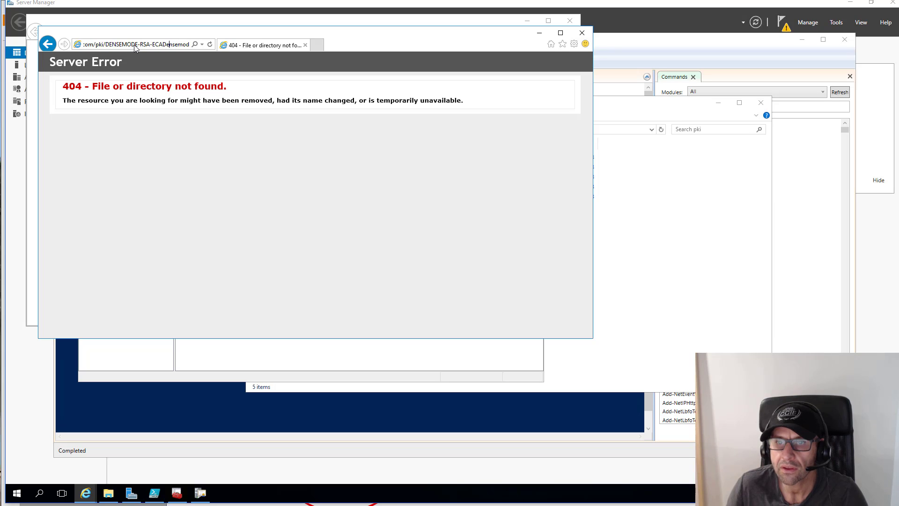
pyautogui.press('BackSpace')
pyautogui.press('BackSpace')
pyautogui.press('BackSpace')
pyautogui.press('BackSpace')
pyautogui.press('BackSpace')
pyautogui.press('BackSpace')
pyautogui.press('BackSpace')
pyautogui.press('BackSpace')
pyautogui.press('BackSpace')
pyautogui.press('BackSpace')
pyautogui.press('BackSpace')
pyautogui.press('BackSpace')
pyautogui.press('BackSpace')
pyautogui.press('BackSpace')
pyautogui.press('BackSpace')
pyautogui.press('BackSpace')
pyautogui.press('BackSpace')
pyautogui.press('BackSpace')
pyautogui.press('BackSpace')
pyautogui.press('BackSpace')
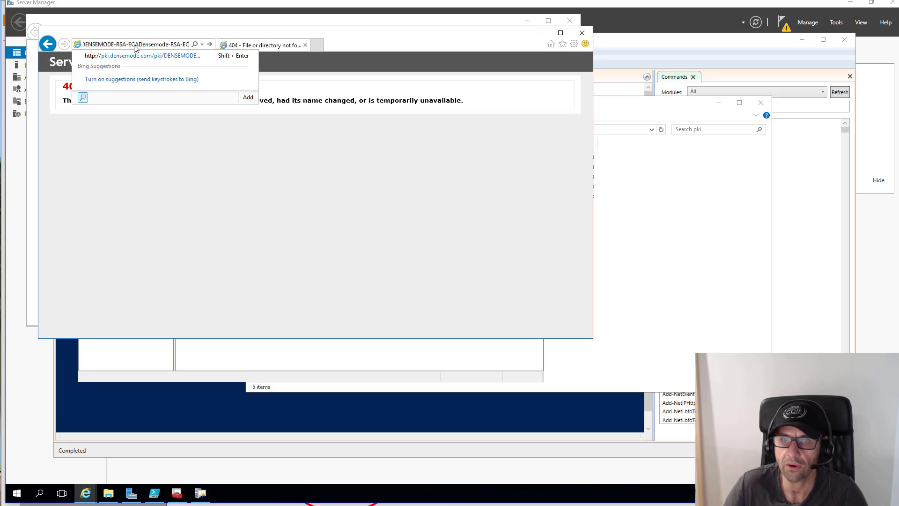
pyautogui.press('BackSpace')
pyautogui.press('BackSpace')
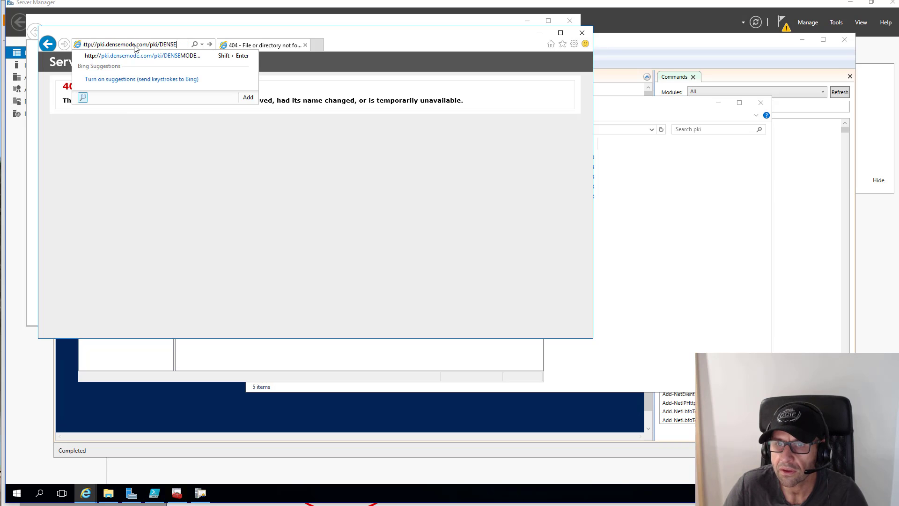
pyautogui.press('Return')
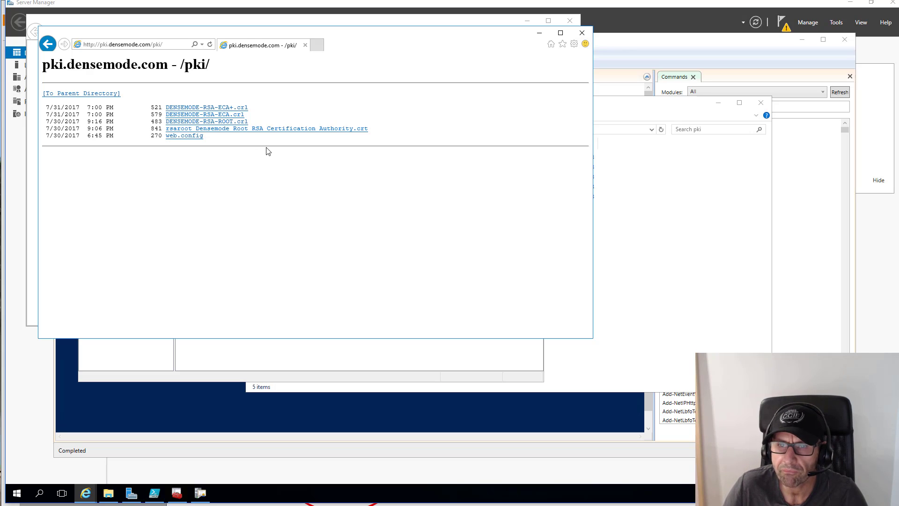
# Check the \\pki.densemode.com\pki share in File Explorer for the exported certificate, examine its path and put the window away
pyautogui.click(703, 187)
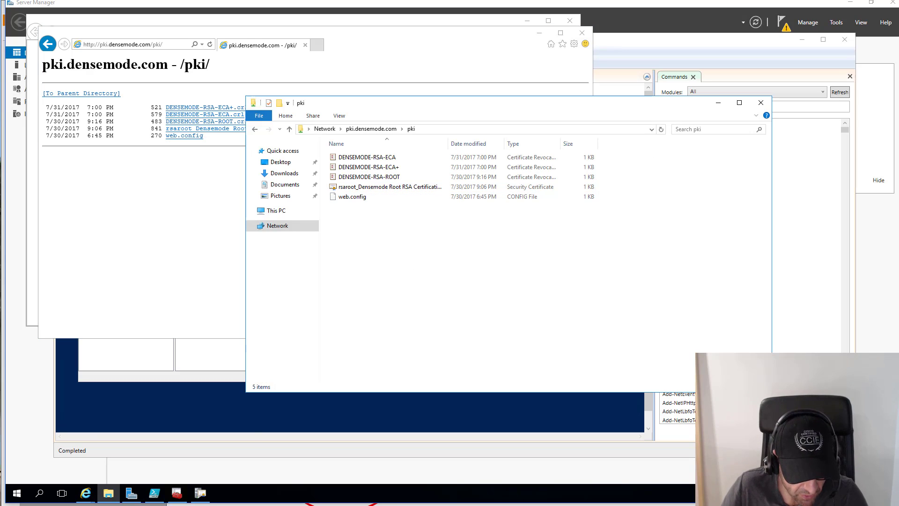
pyautogui.moveTo(177, 492)
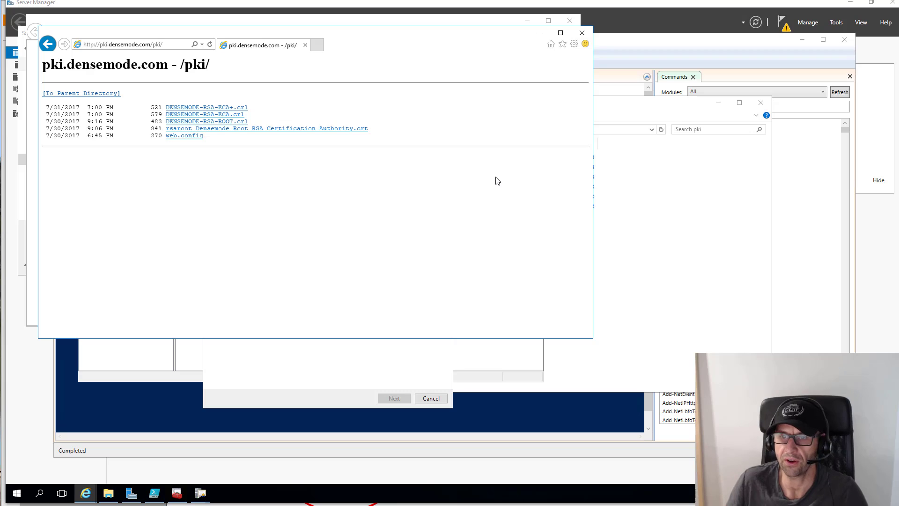
pyautogui.click(105, 501)
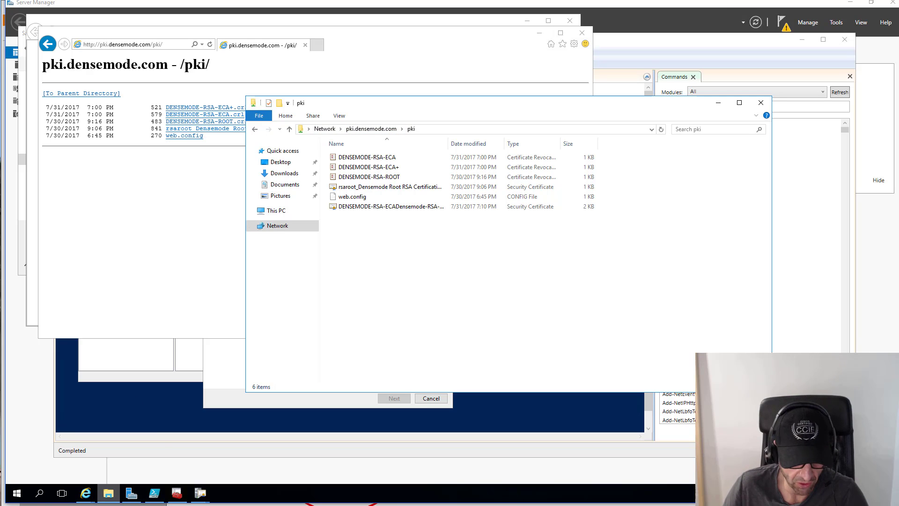
pyautogui.moveTo(86, 493)
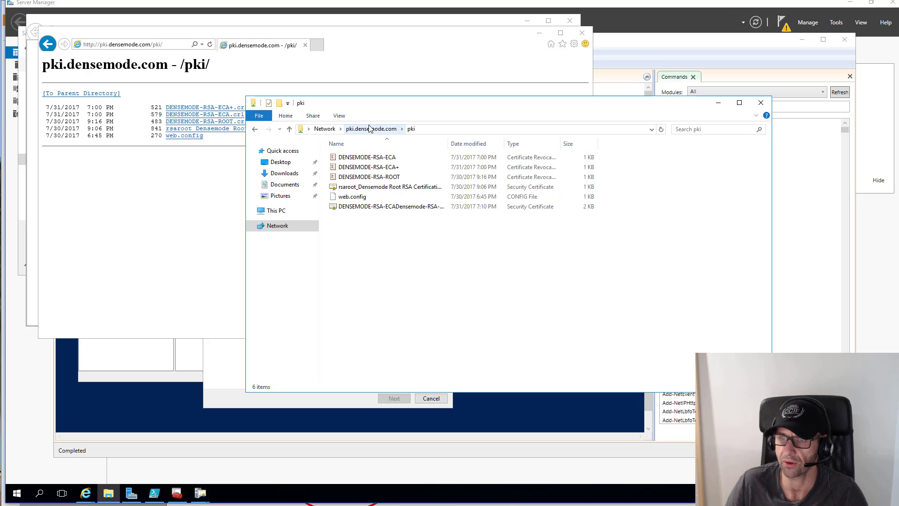
pyautogui.click(443, 131)
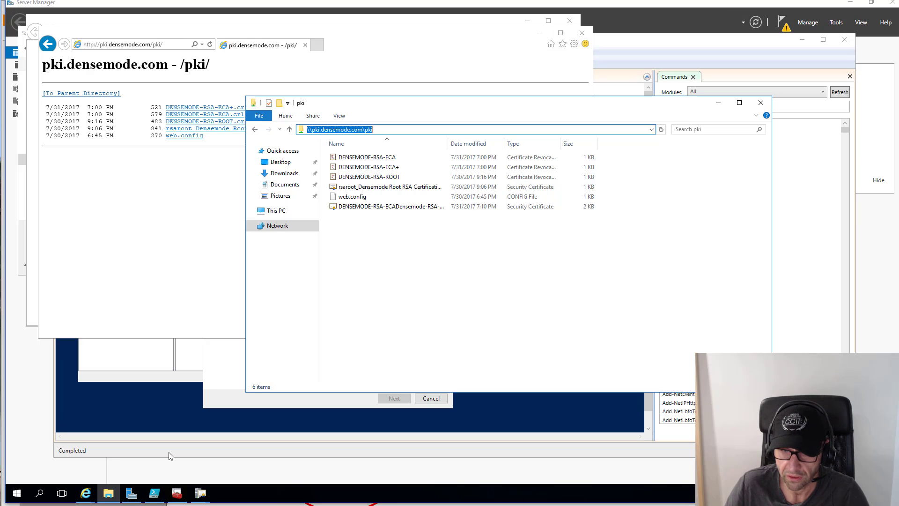
pyautogui.click(109, 493)
pyautogui.moveTo(89, 494)
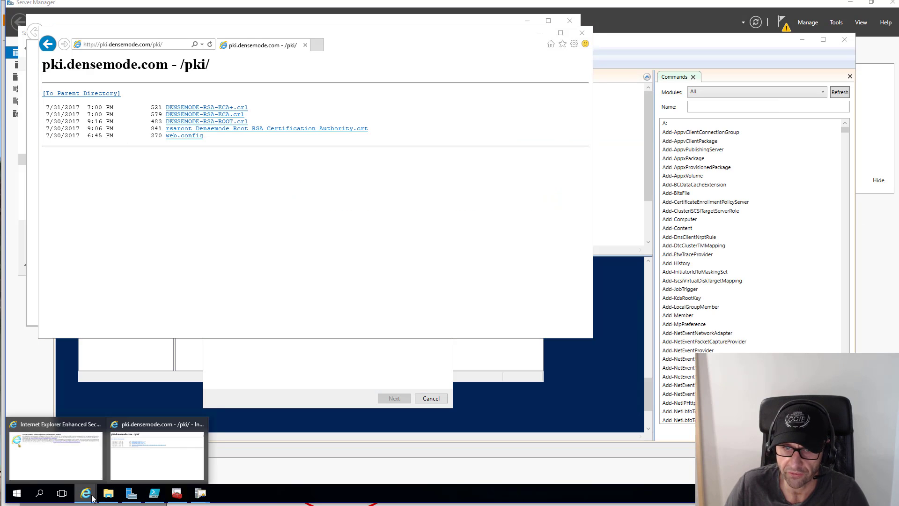
pyautogui.click(53, 451)
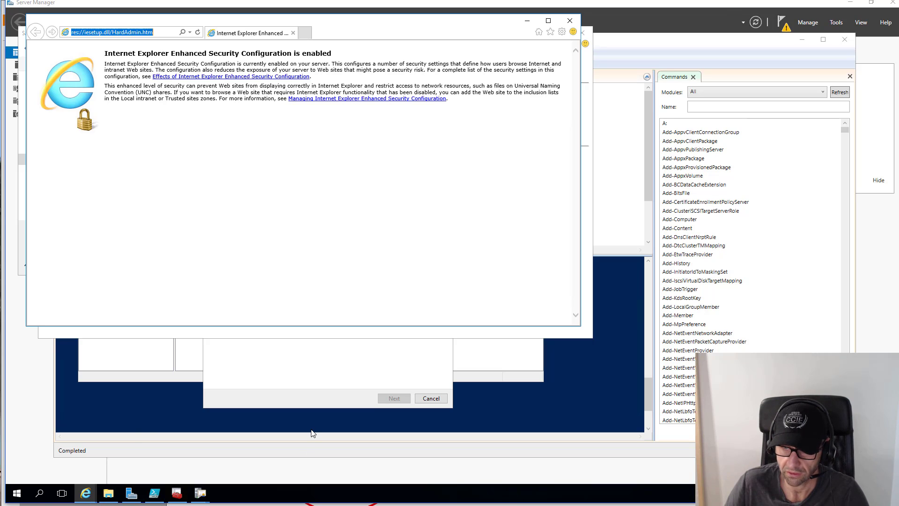
pyautogui.click(84, 496)
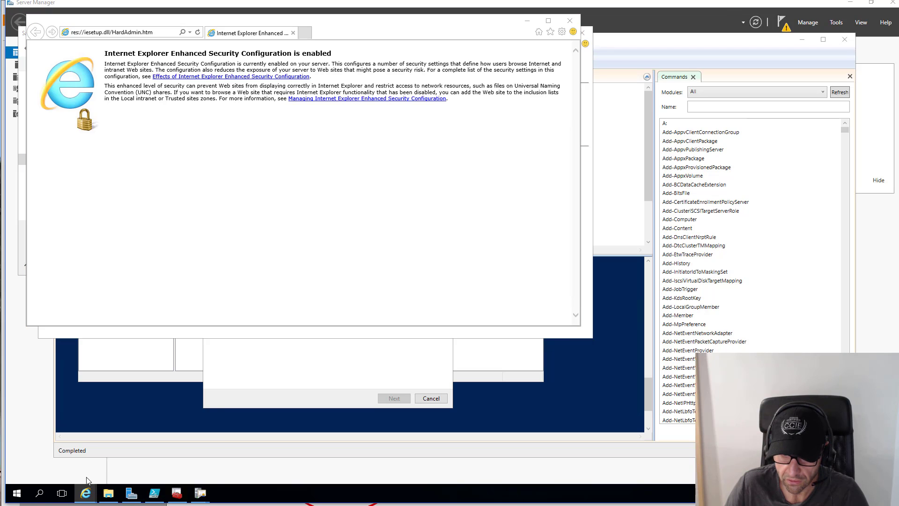
pyautogui.moveTo(86, 493)
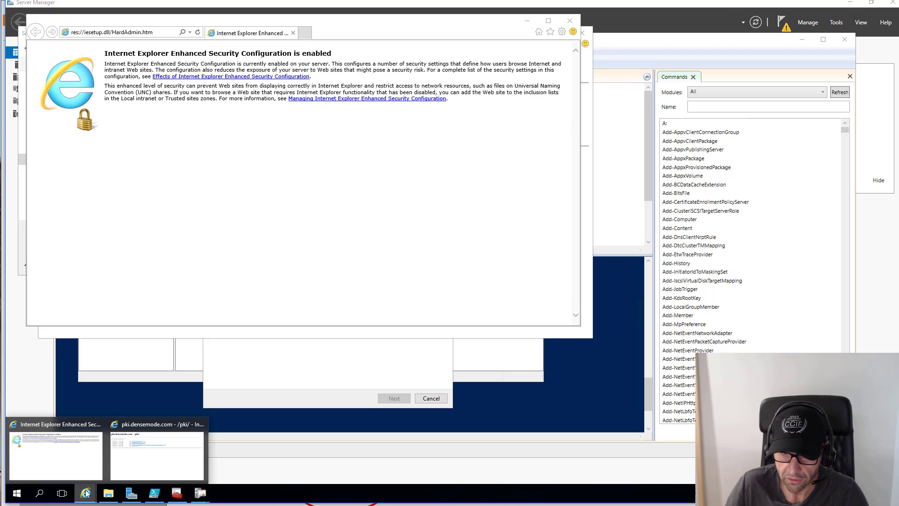
pyautogui.click(122, 459)
pyautogui.click(175, 44)
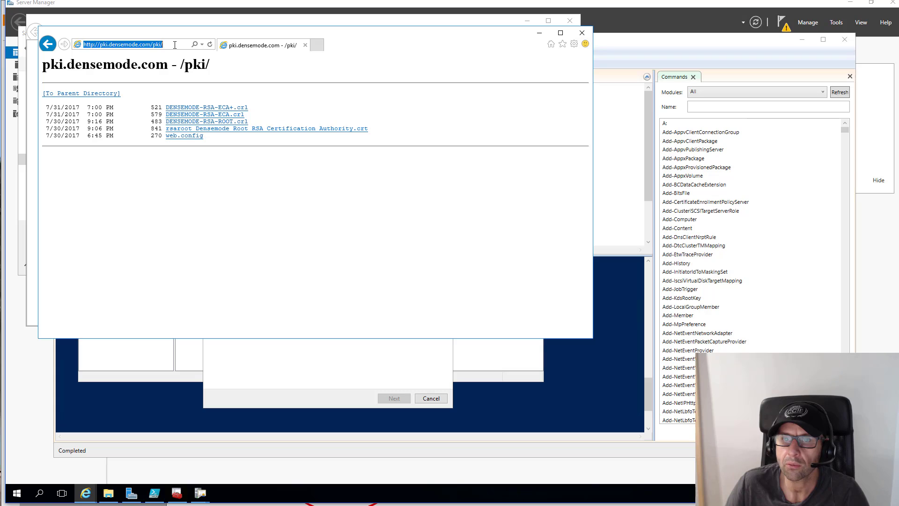
pyautogui.click(175, 44)
pyautogui.hotkey('ctrl', 'v')
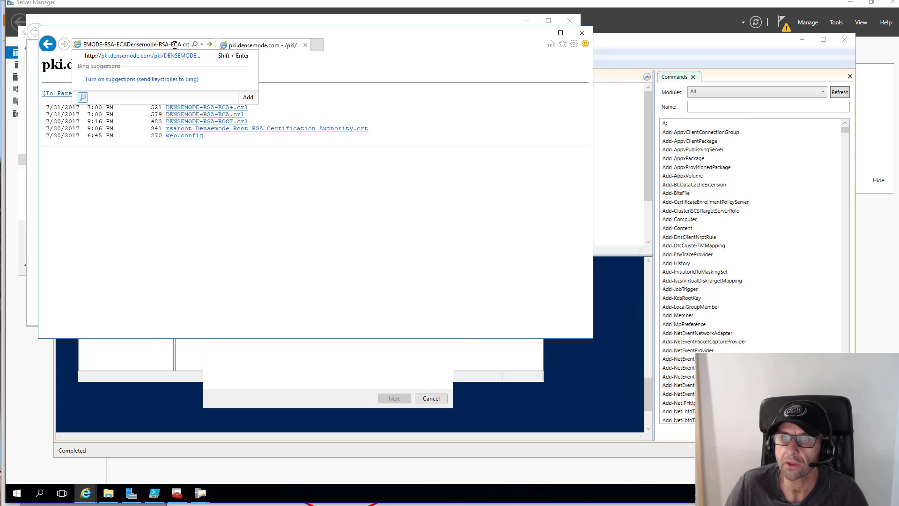
pyautogui.press('Return')
pyautogui.click(173, 44)
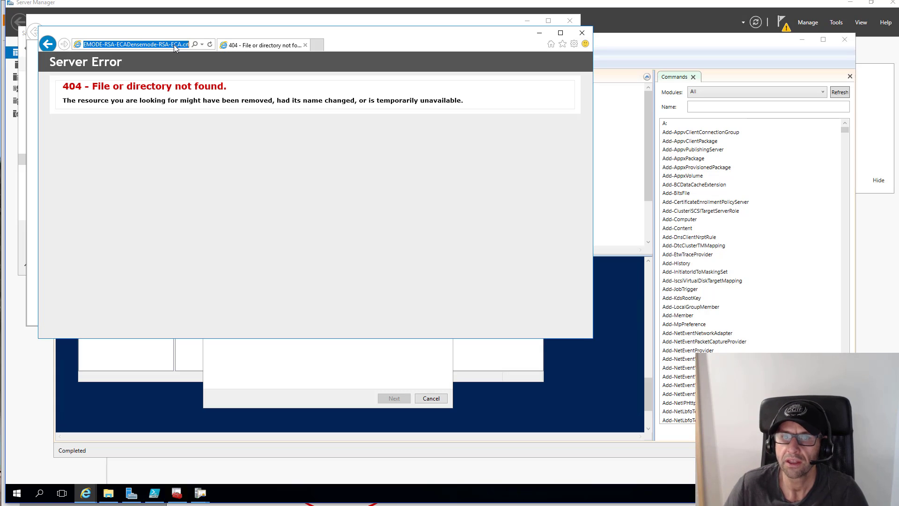
pyautogui.press('Home')
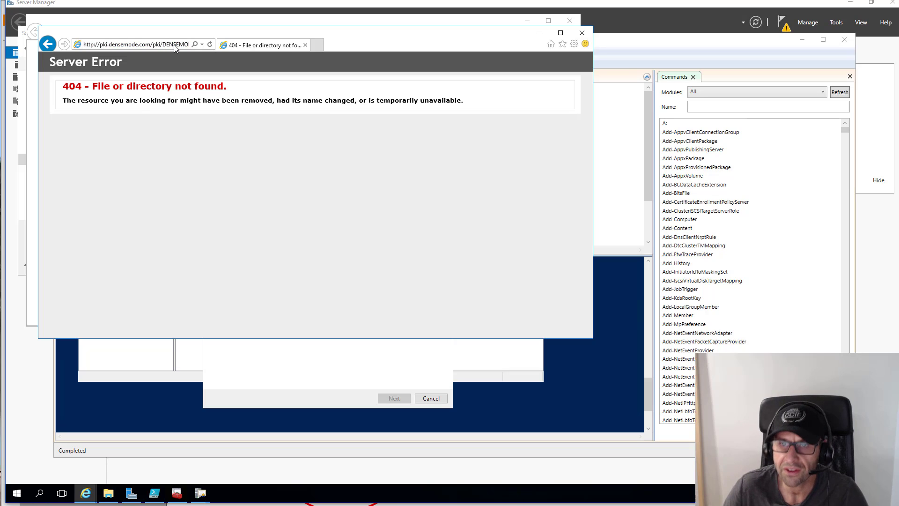
pyautogui.click(174, 45)
pyautogui.press('End')
pyautogui.press('BackSpace')
pyautogui.press('BackSpace')
pyautogui.press('BackSpace')
pyautogui.press('BackSpace')
pyautogui.press('BackSpace')
pyautogui.press('BackSpace')
pyautogui.press('BackSpace')
pyautogui.press('BackSpace')
pyautogui.press('BackSpace')
pyautogui.press('BackSpace')
pyautogui.press('BackSpace')
pyautogui.press('BackSpace')
pyautogui.press('BackSpace')
pyautogui.press('BackSpace')
pyautogui.press('BackSpace')
pyautogui.press('BackSpace')
pyautogui.press('BackSpace')
pyautogui.press('BackSpace')
pyautogui.press('BackSpace')
pyautogui.press('BackSpace')
pyautogui.press('BackSpace')
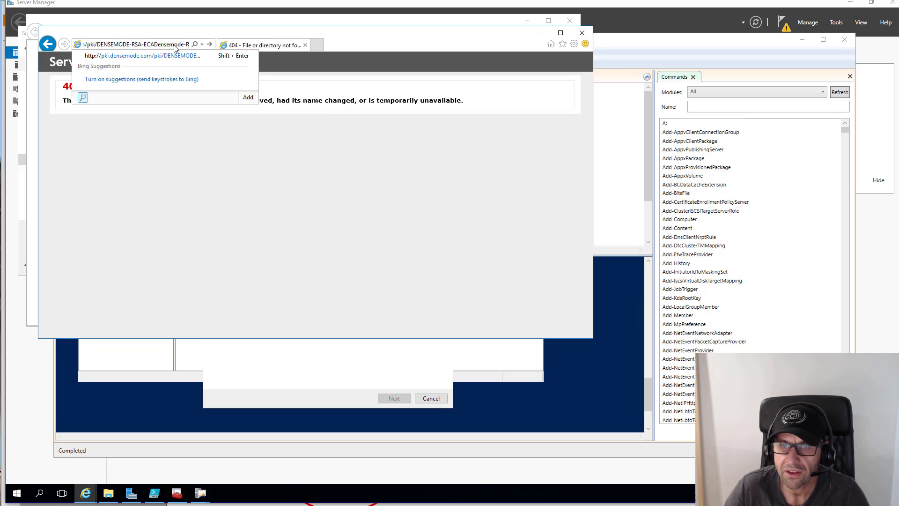
pyautogui.press('BackSpace')
pyautogui.press('BackSpace')
pyautogui.press('BackSpace')
pyautogui.press('BackSpace')
pyautogui.press('BackSpace')
pyautogui.press('BackSpace')
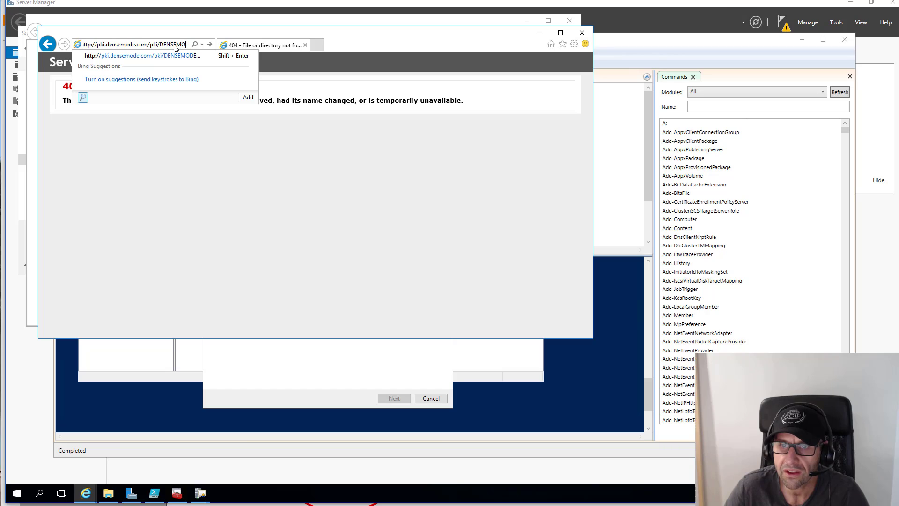
pyautogui.press('Return')
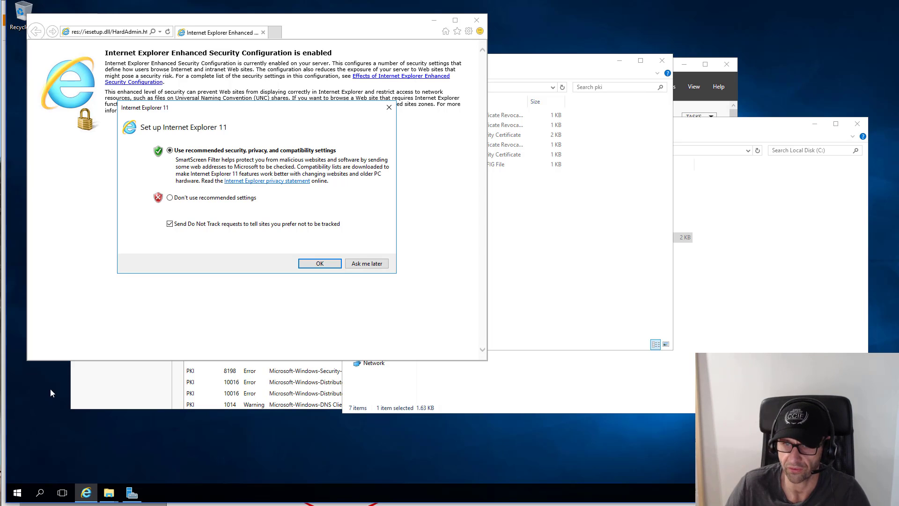
# On the PKI server, bring forward the File Explorer window showing the pki folder on Data (D:)
pyautogui.click(132, 492)
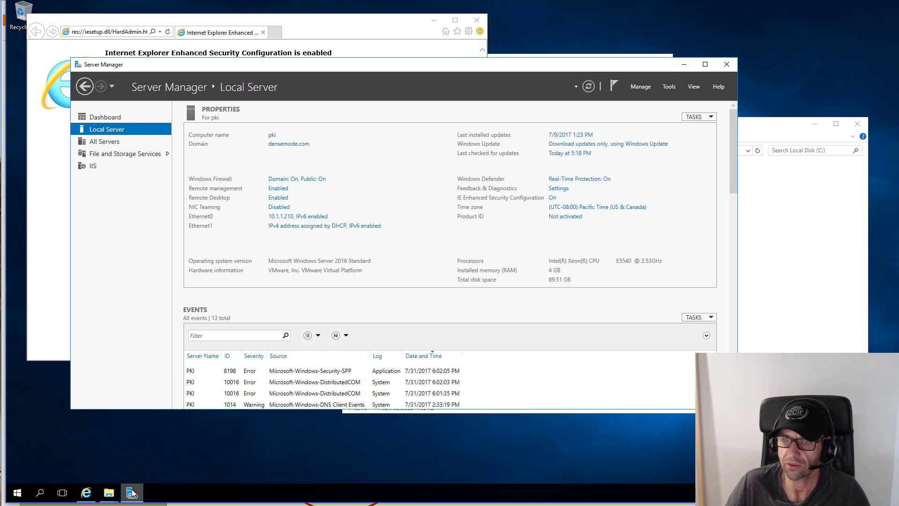
pyautogui.click(109, 492)
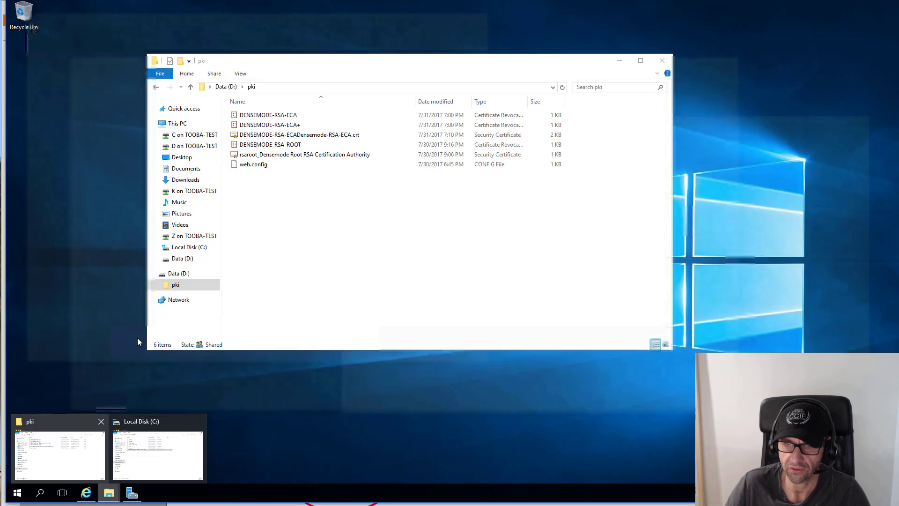
pyautogui.click(69, 447)
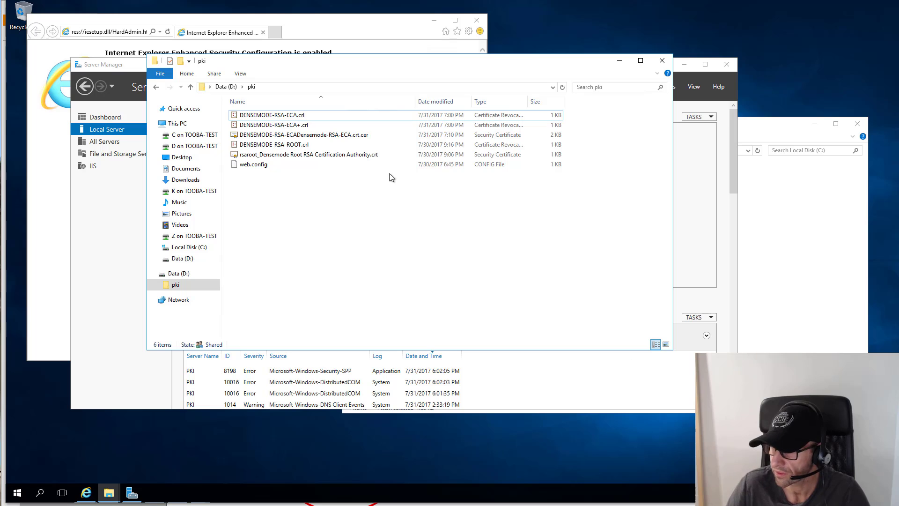
# Copy the exported certificate's base name and rename the file to DENSEMODE-RSA-ECADensemode-RSA-ECA.crt, removing the extra .cer extension
pyautogui.click(313, 136)
pyautogui.press('F2')
pyautogui.hotkey('ctrl', 'c')
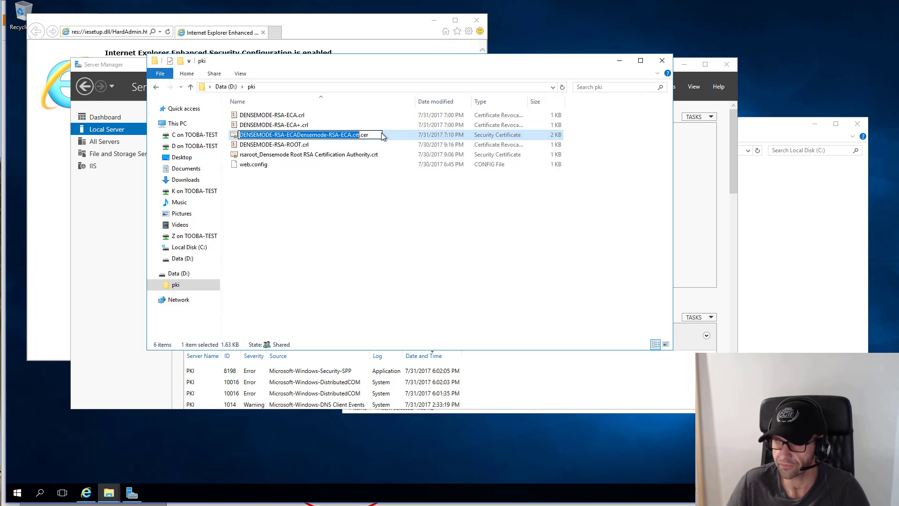
pyautogui.press('End')
pyautogui.press('BackSpace')
pyautogui.press('BackSpace')
pyautogui.press('BackSpace')
pyautogui.press('BackSpace')
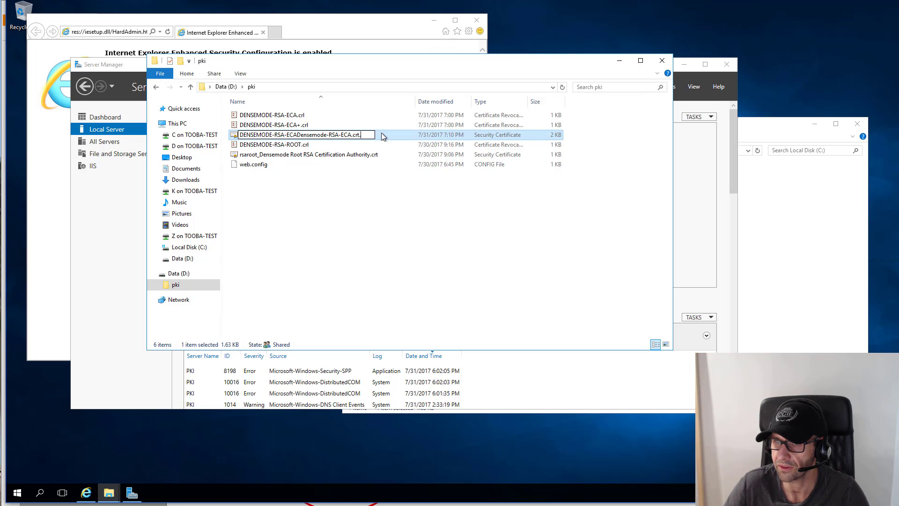
pyautogui.press('Return')
pyautogui.click(506, 249)
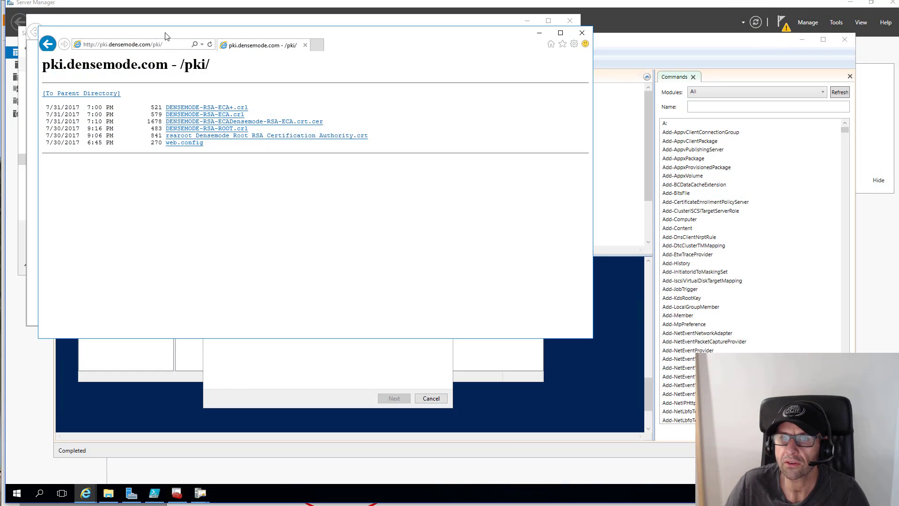
# Back on the CA server, append DENSEMODE-RSA-ECADensemode-RSA-ECA.crt to the pki listing address and request the file
pyautogui.click(170, 47)
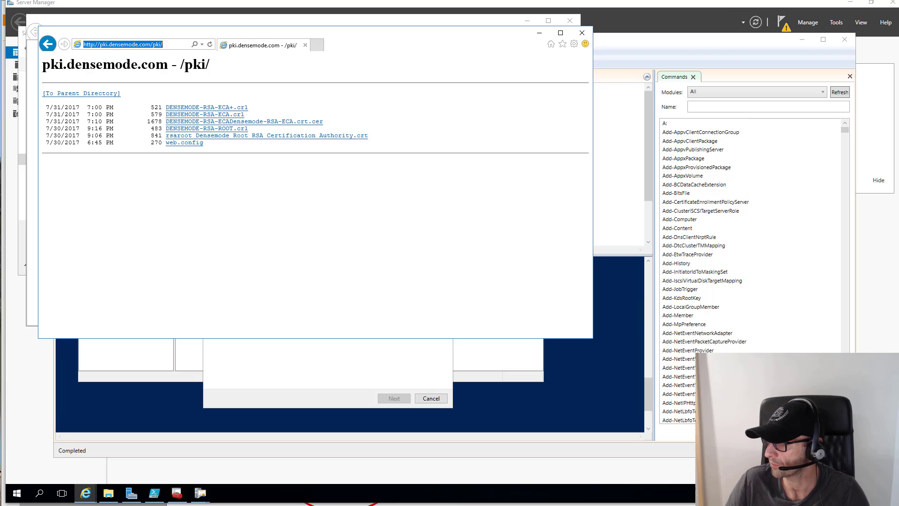
pyautogui.click(166, 46)
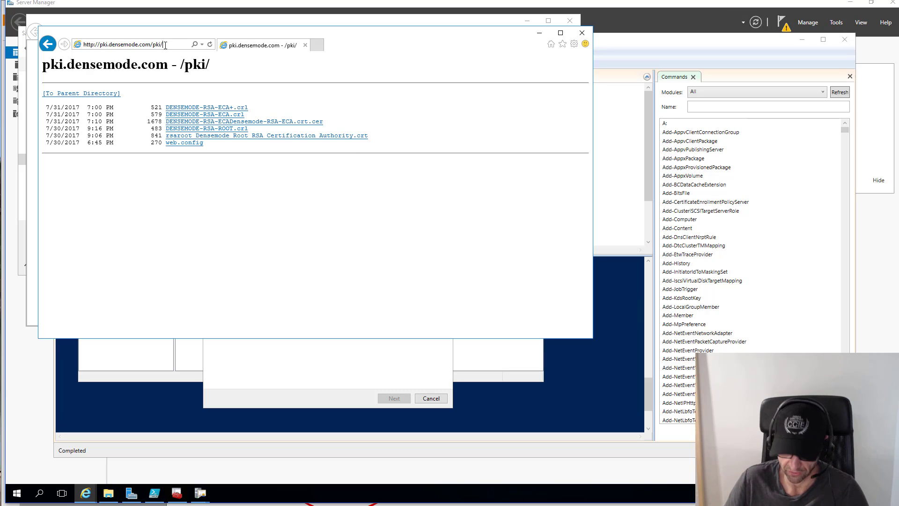
pyautogui.hotkey('ctrl', 'v')
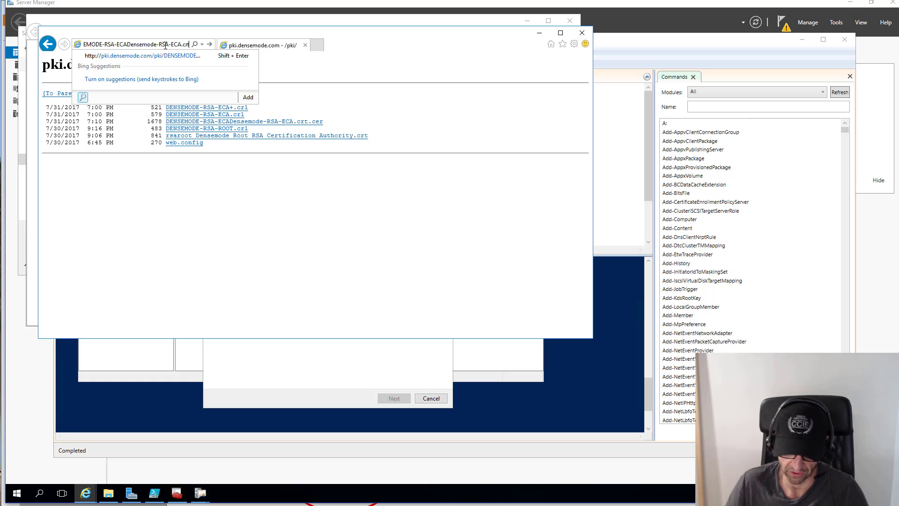
pyautogui.press('Return')
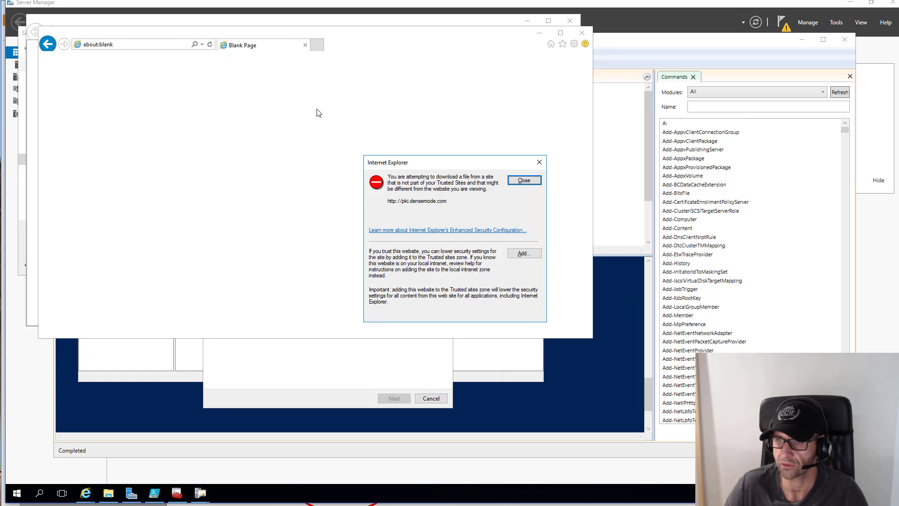
pyautogui.click(524, 258)
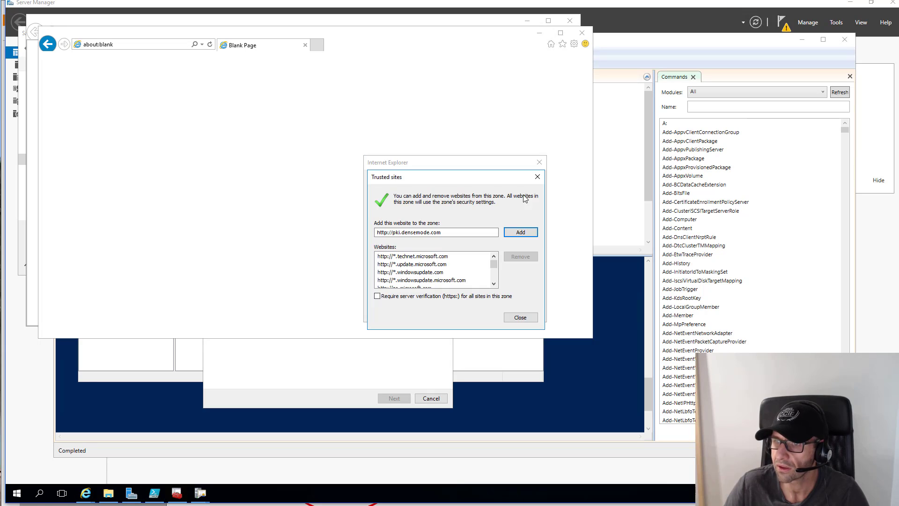
pyautogui.click(519, 233)
pyautogui.click(520, 318)
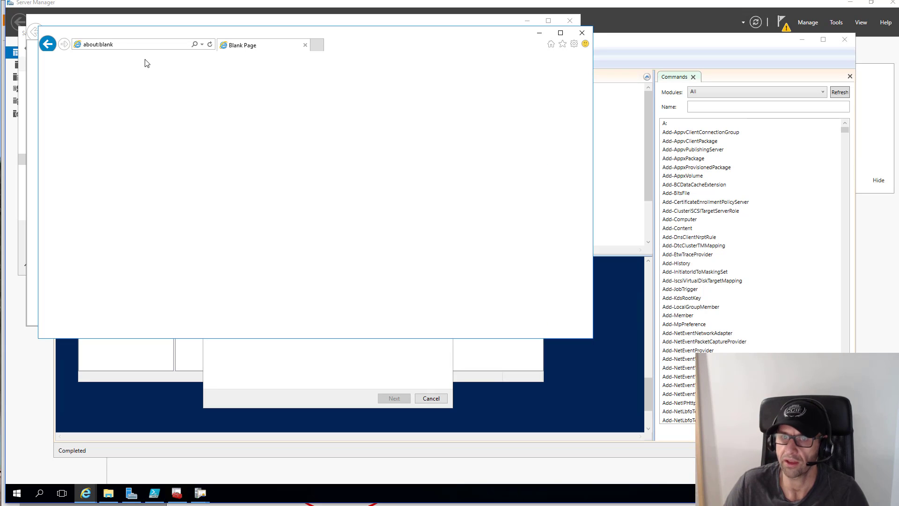
pyautogui.click(167, 45)
pyautogui.click(171, 45)
pyautogui.hotkey('ctrl', 'v')
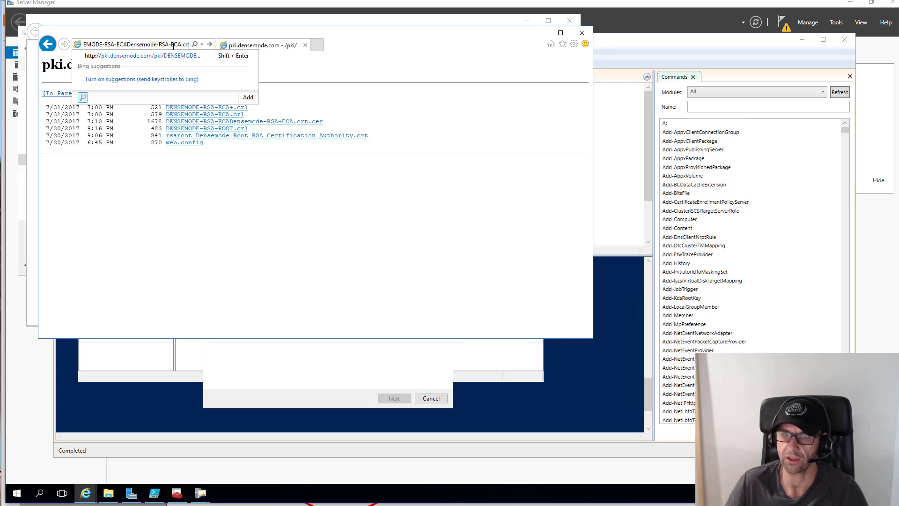
pyautogui.press('Return')
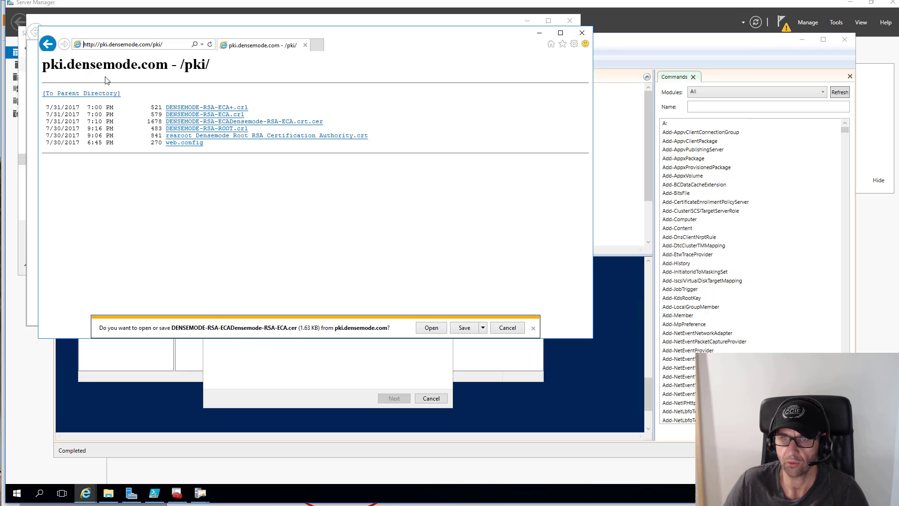
pyautogui.click(507, 328)
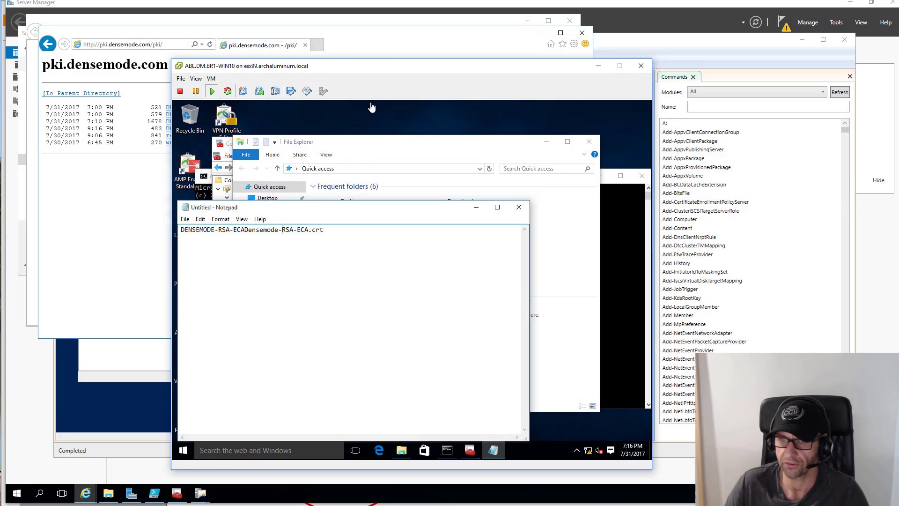
# On the Windows 10 client, examine the personal user certificate's extension details, including Key Usage and the Authority Information Access entries
pyautogui.click(470, 450)
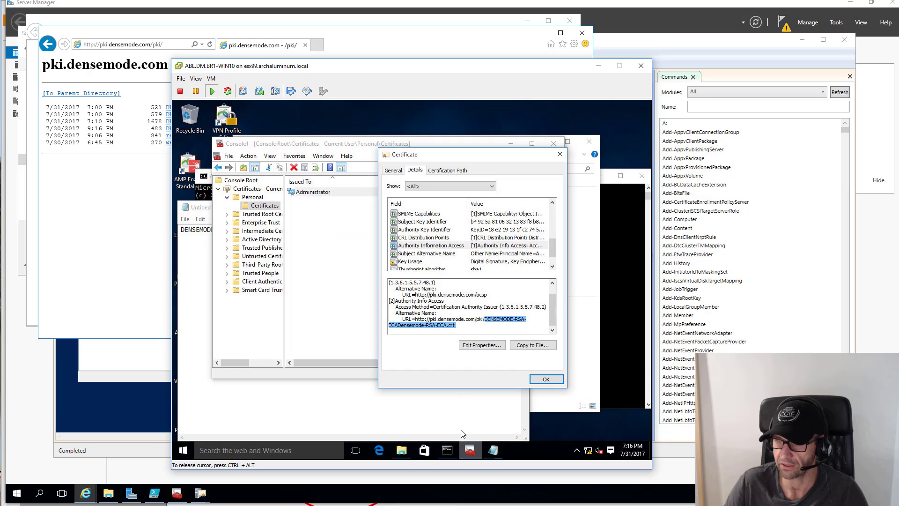
pyautogui.click(411, 222)
pyautogui.click(414, 229)
pyautogui.click(417, 238)
pyautogui.click(419, 245)
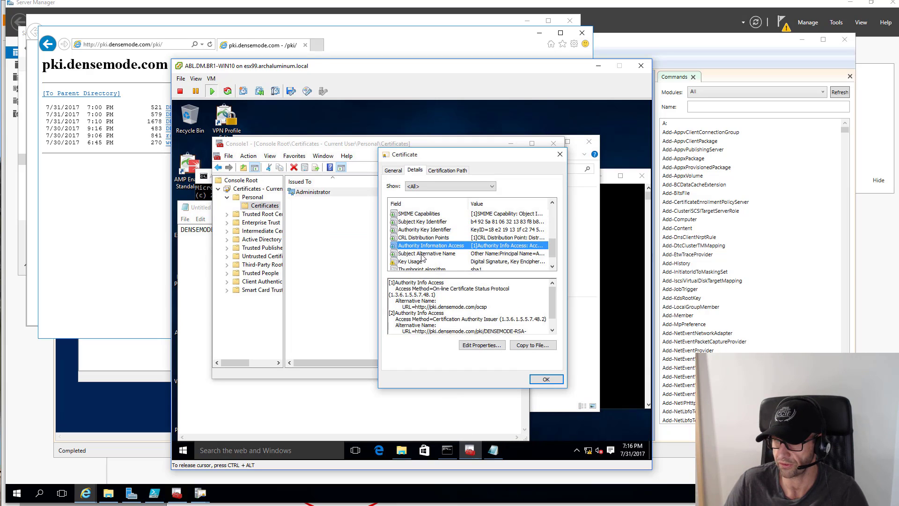
pyautogui.click(423, 262)
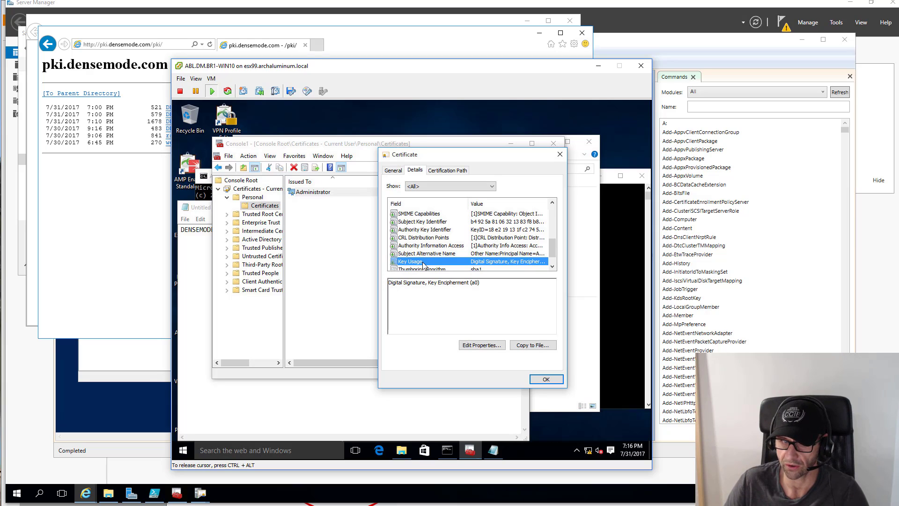
pyautogui.click(486, 247)
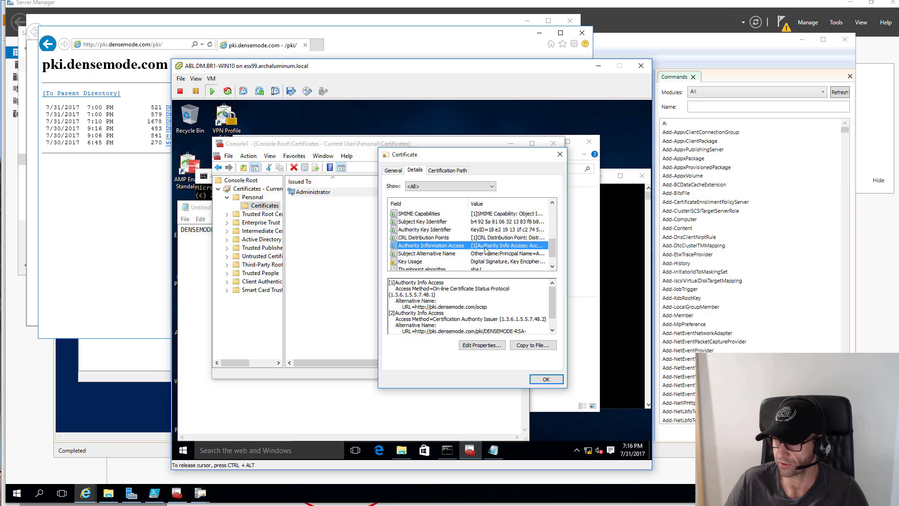